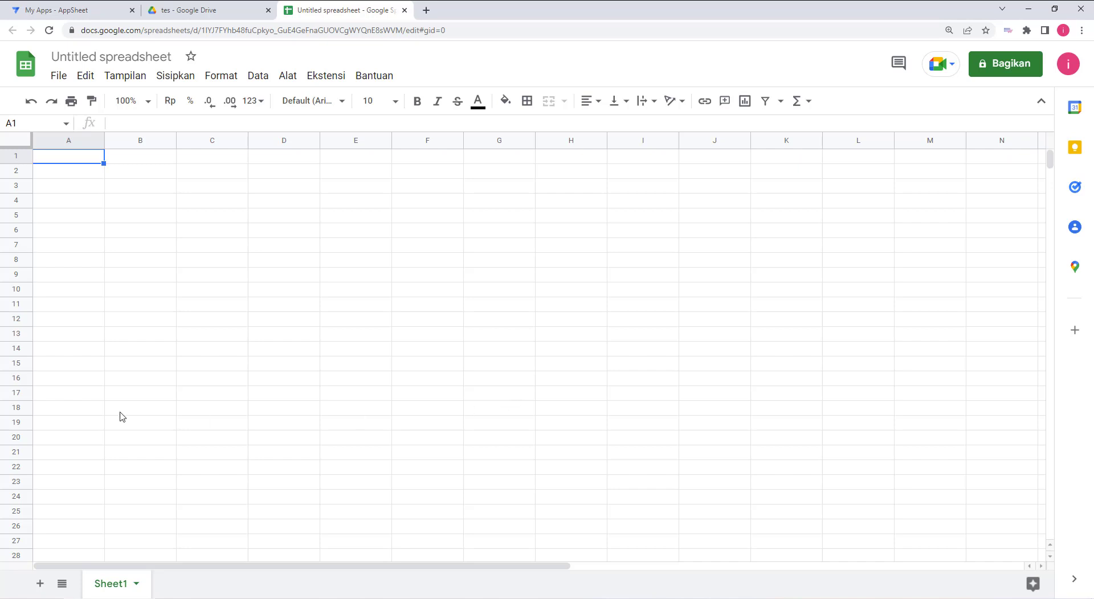
# Rename the untitled spreadsheet as toko.
pyautogui.click(158, 274)
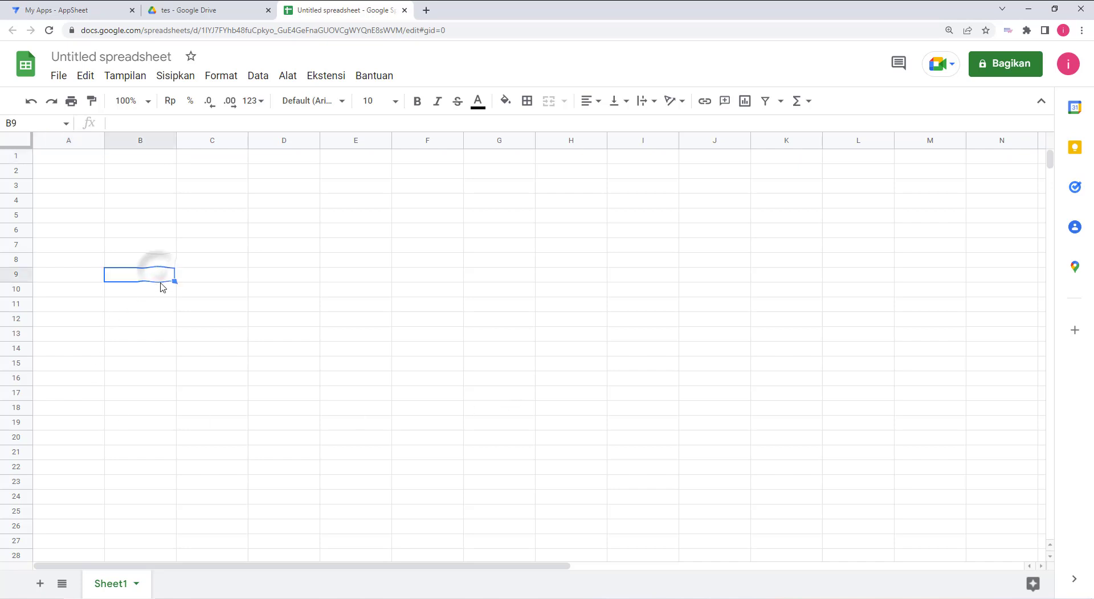
pyautogui.click(137, 55)
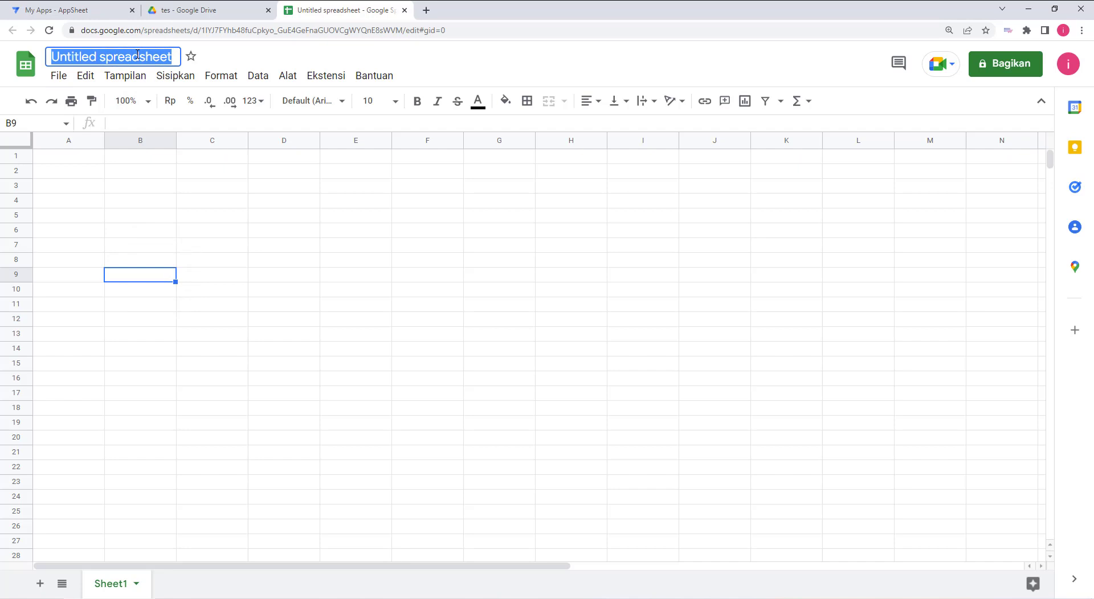
pyautogui.write('toko')
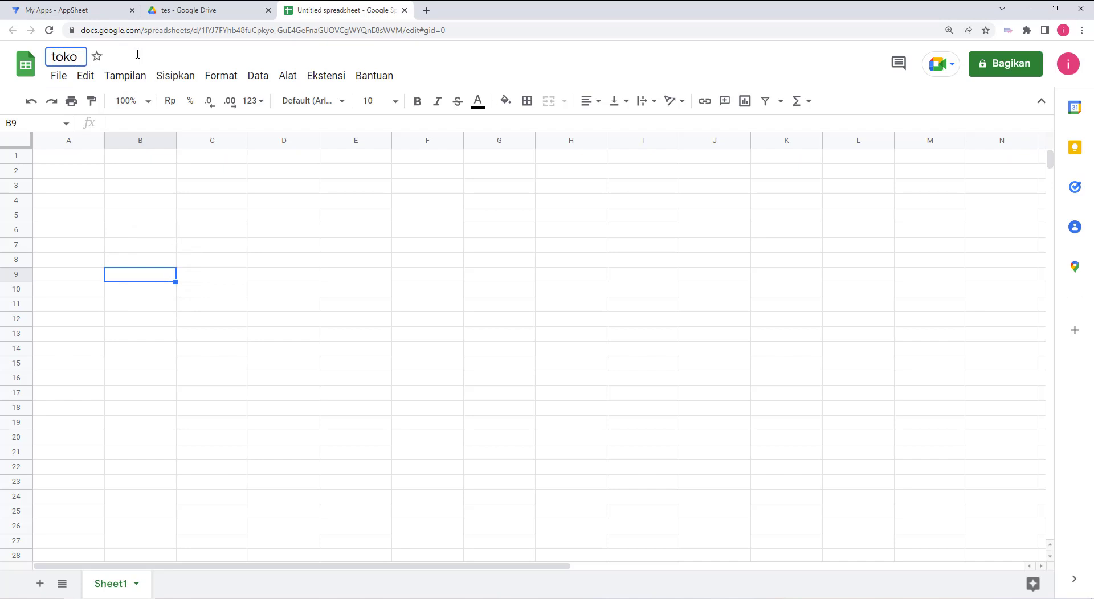
pyautogui.click(304, 278)
# Rename the sheet Sheet1 as transaksi.
pyautogui.click(117, 585)
pyautogui.doubleClick(117, 585)
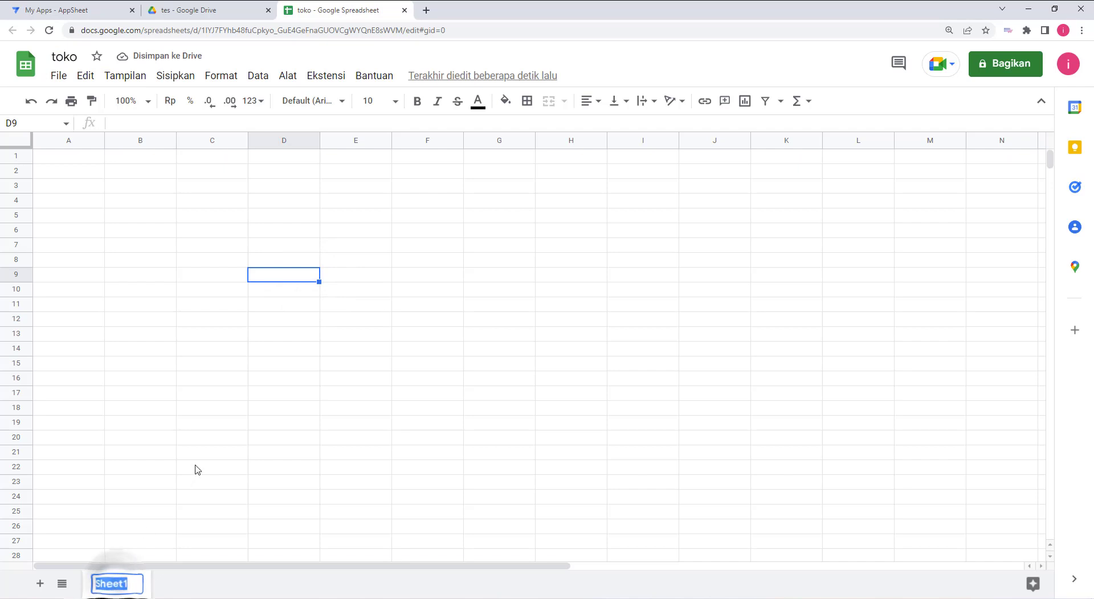
pyautogui.write('transaksi')
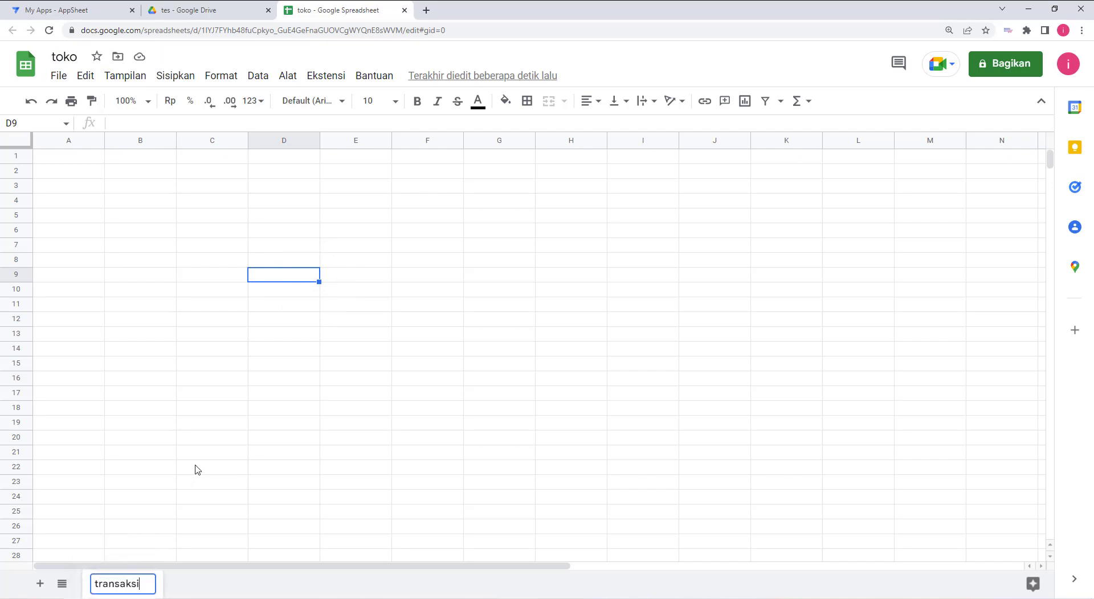
pyautogui.click(274, 408)
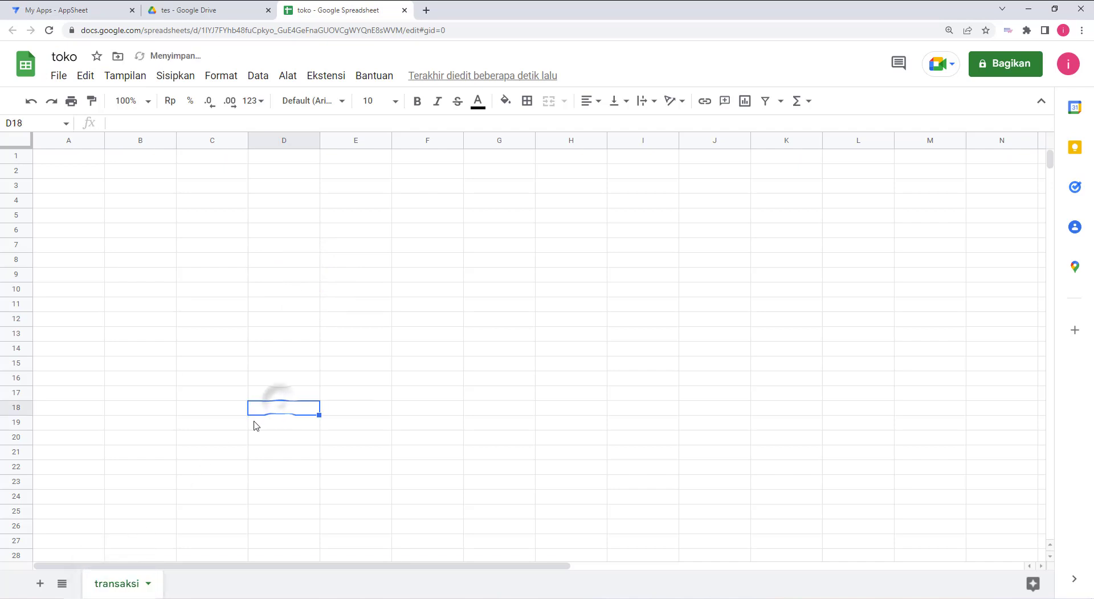
# Enter the column headers inv, date, transaksi, kontak and total in cells A1 to E1 of the transaksi sheet.
pyautogui.click(75, 160)
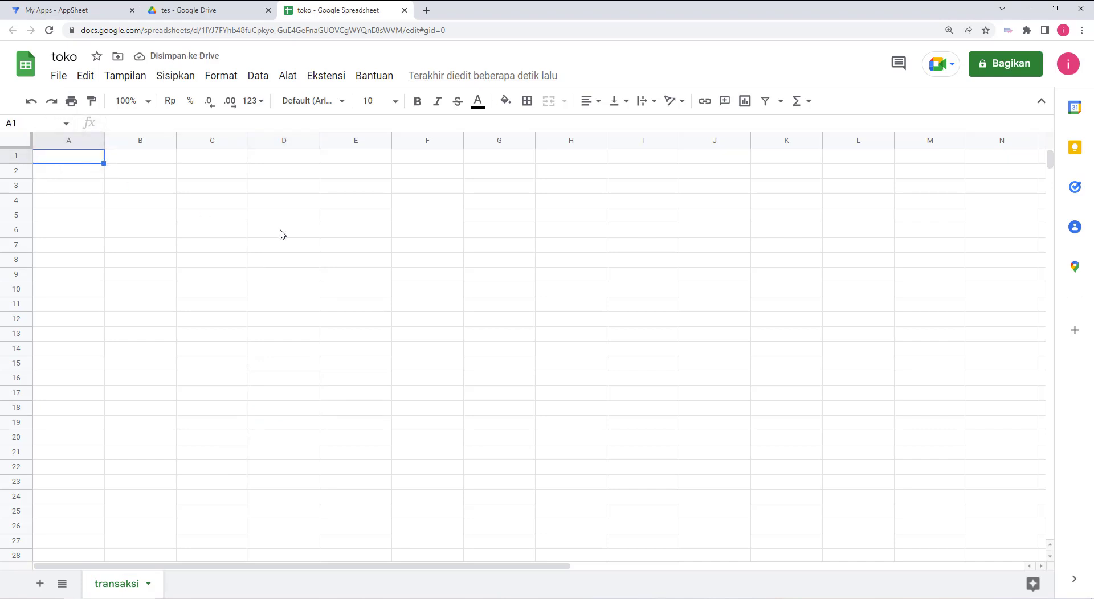
pyautogui.write('inv')
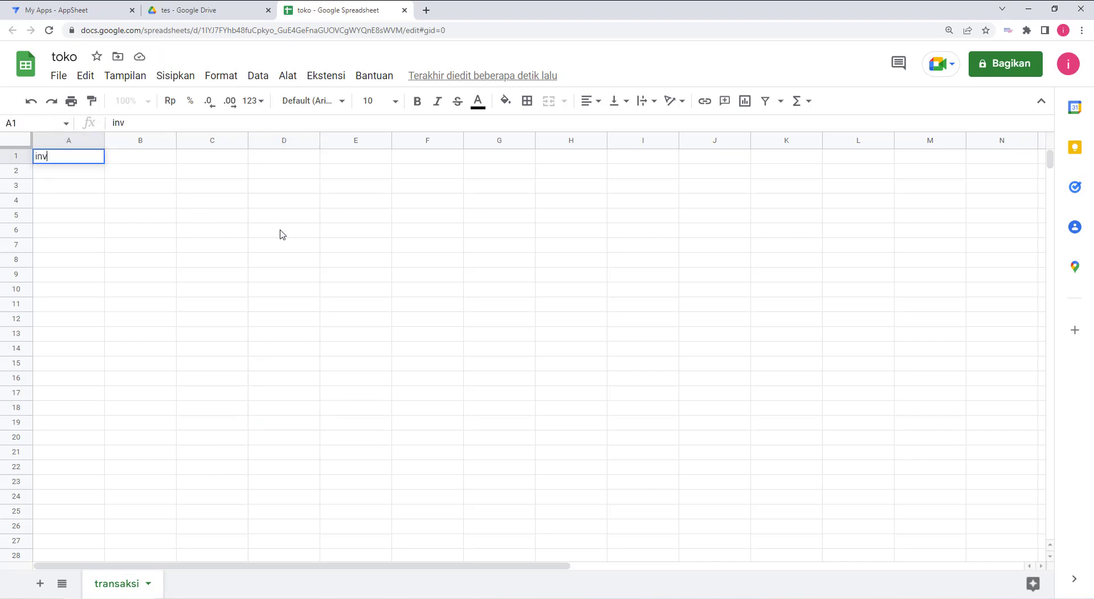
pyautogui.press('Tab')
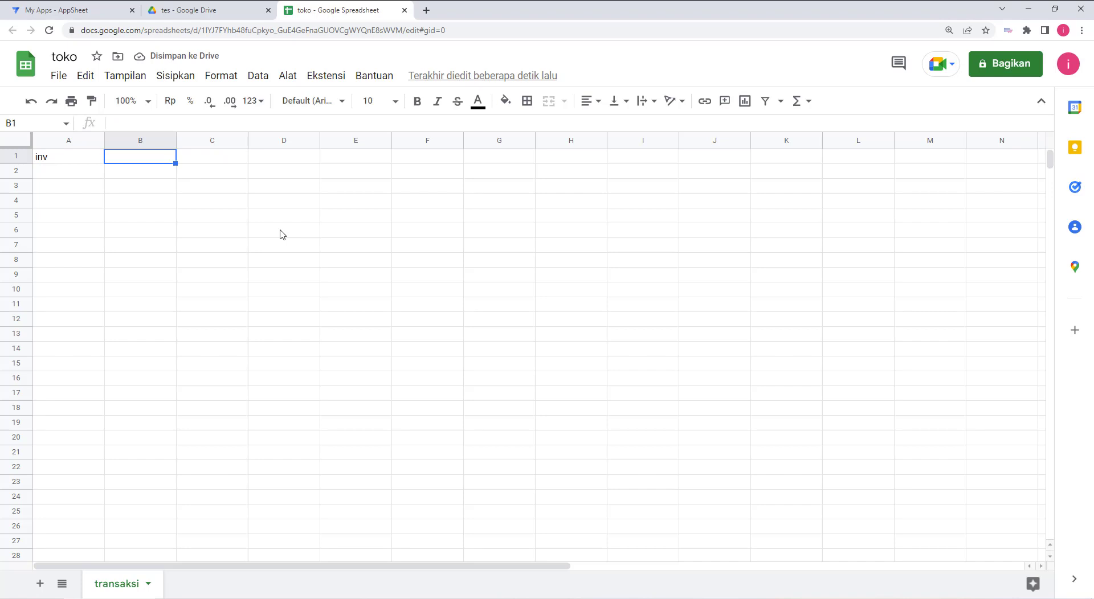
pyautogui.write('date')
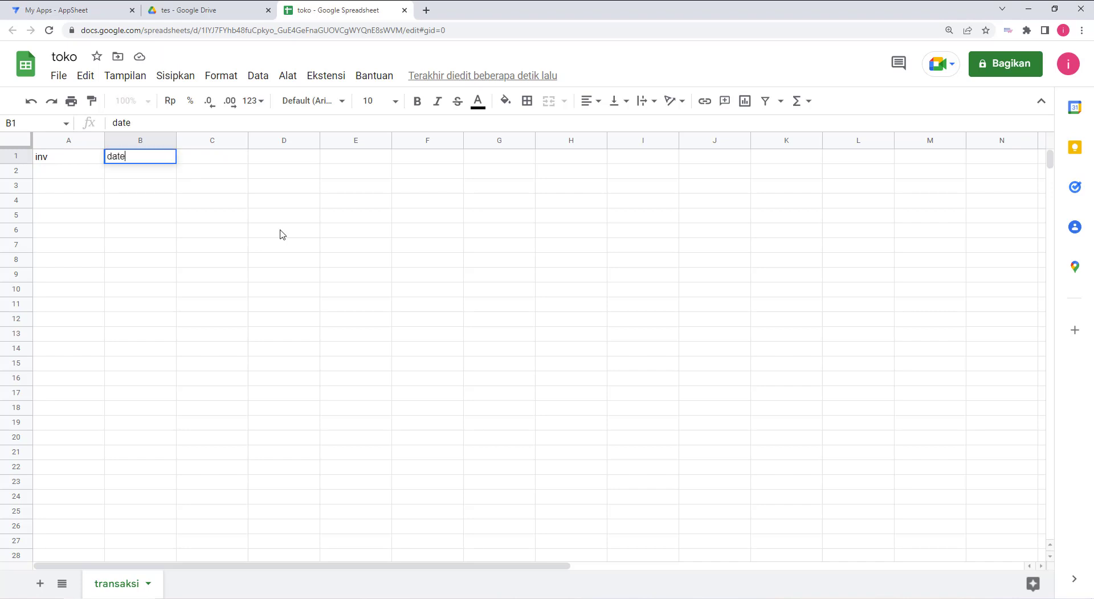
pyautogui.press('Tab')
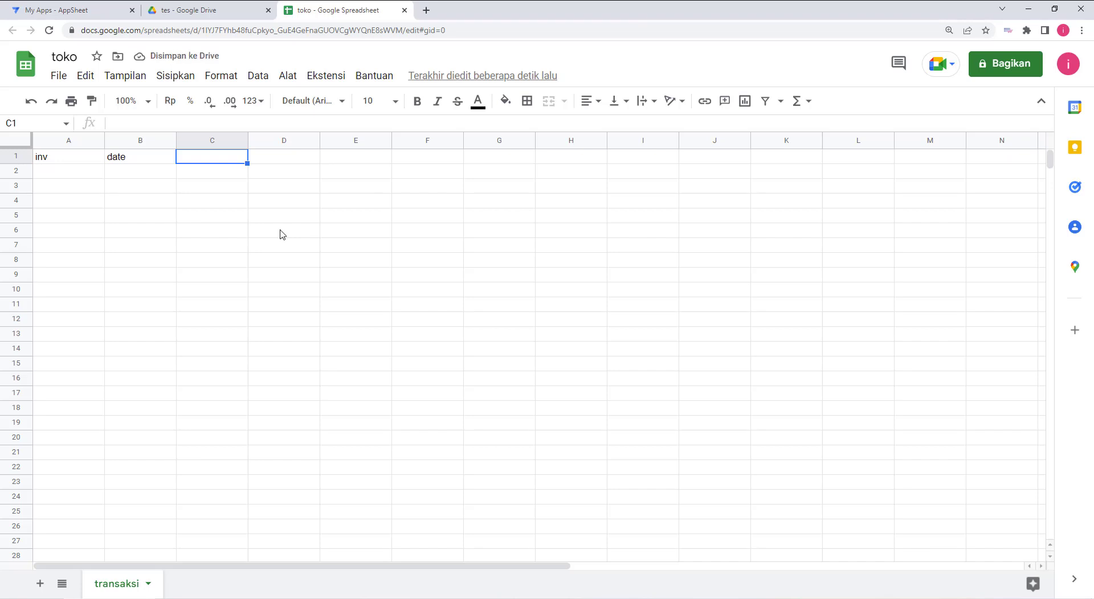
pyautogui.write('transaksi')
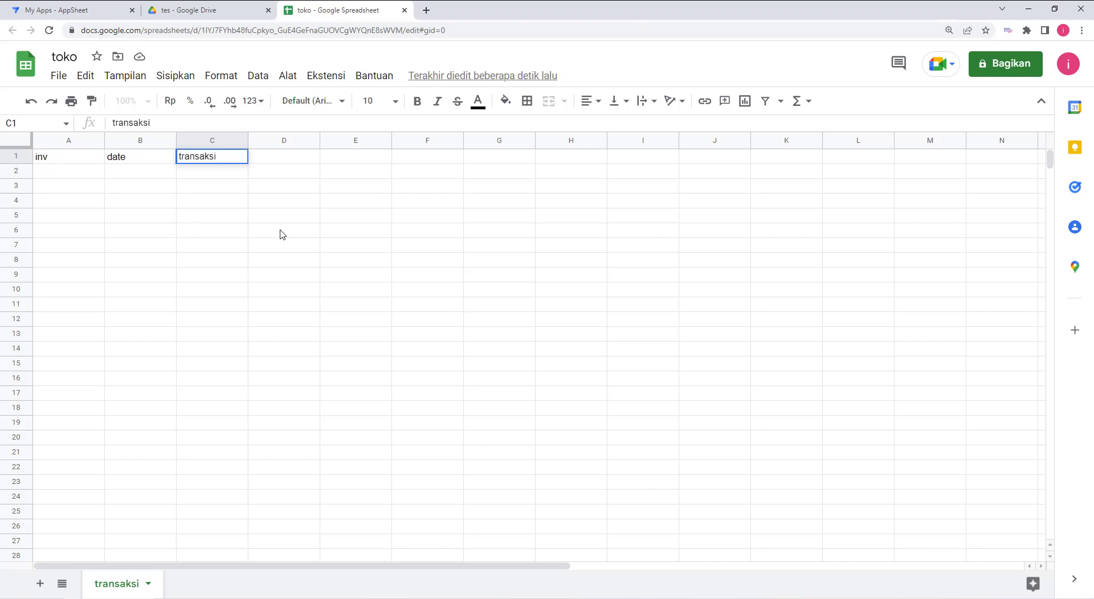
pyautogui.click(307, 159)
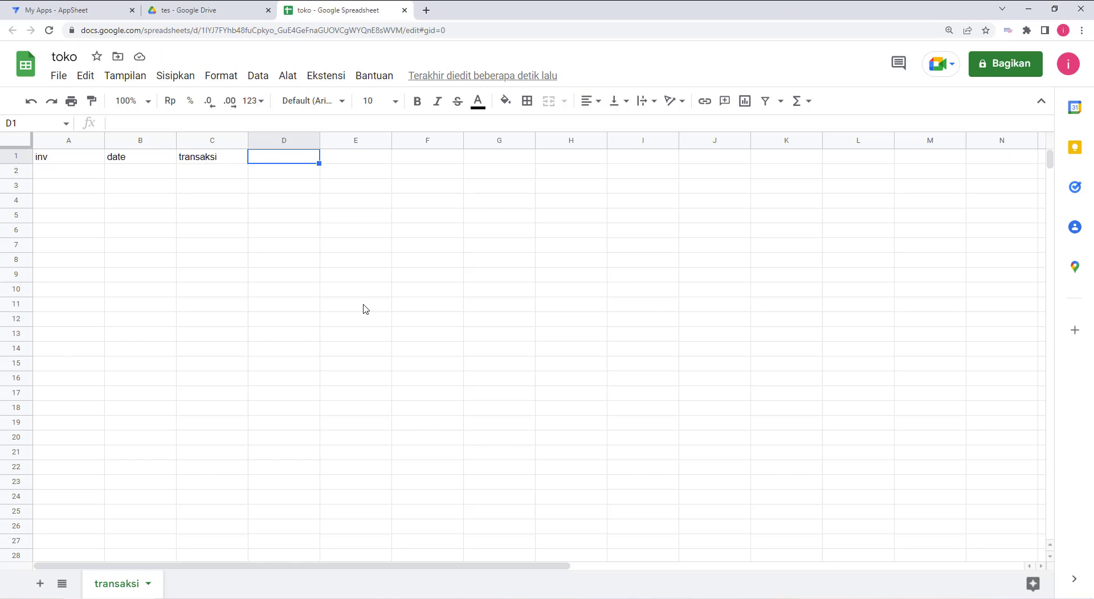
pyautogui.write('kontak')
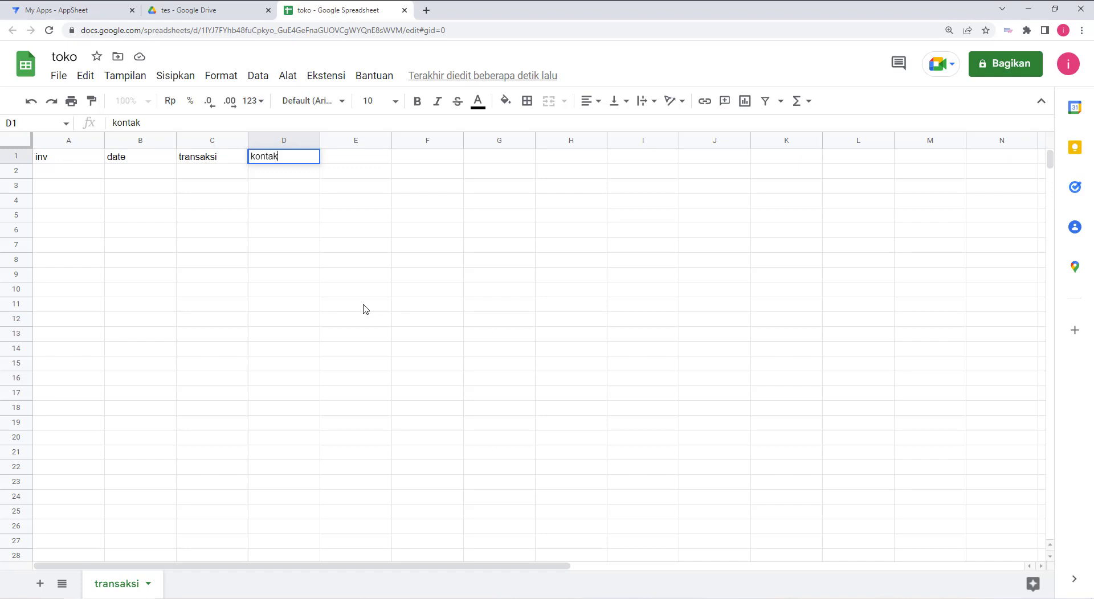
pyautogui.press('Tab')
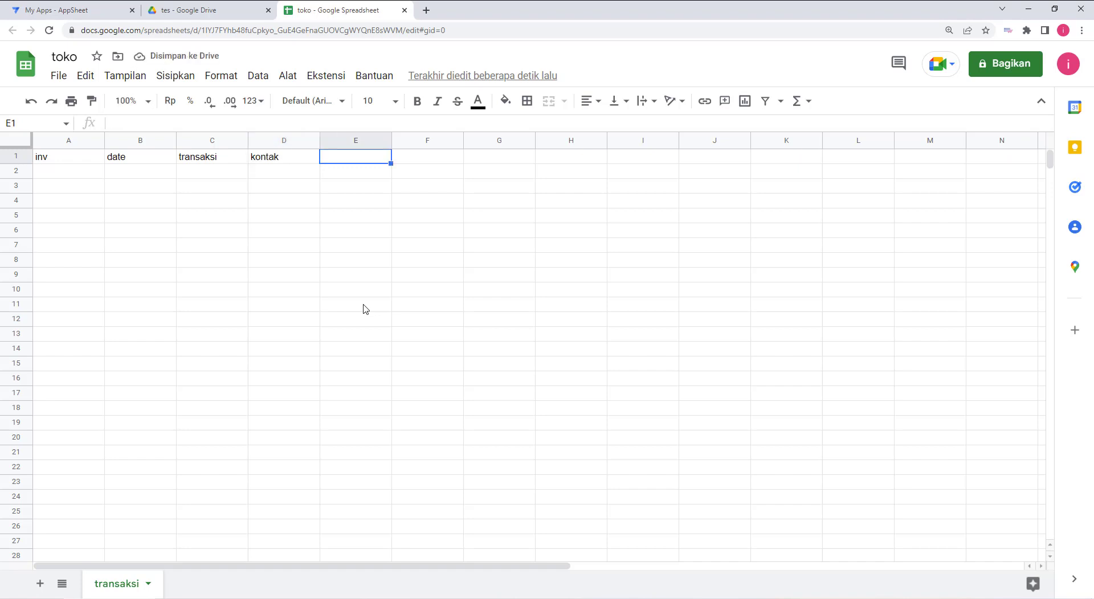
pyautogui.write('total')
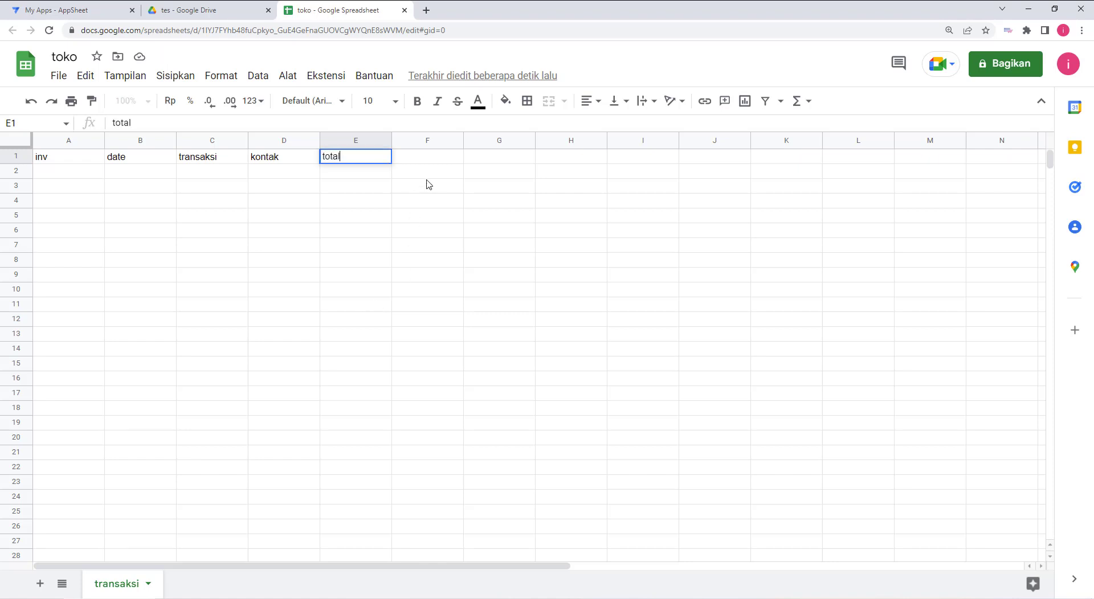
# Enter the header "metode pembayran" in cell F1 of the transaksi sheet.
pyautogui.click(447, 157)
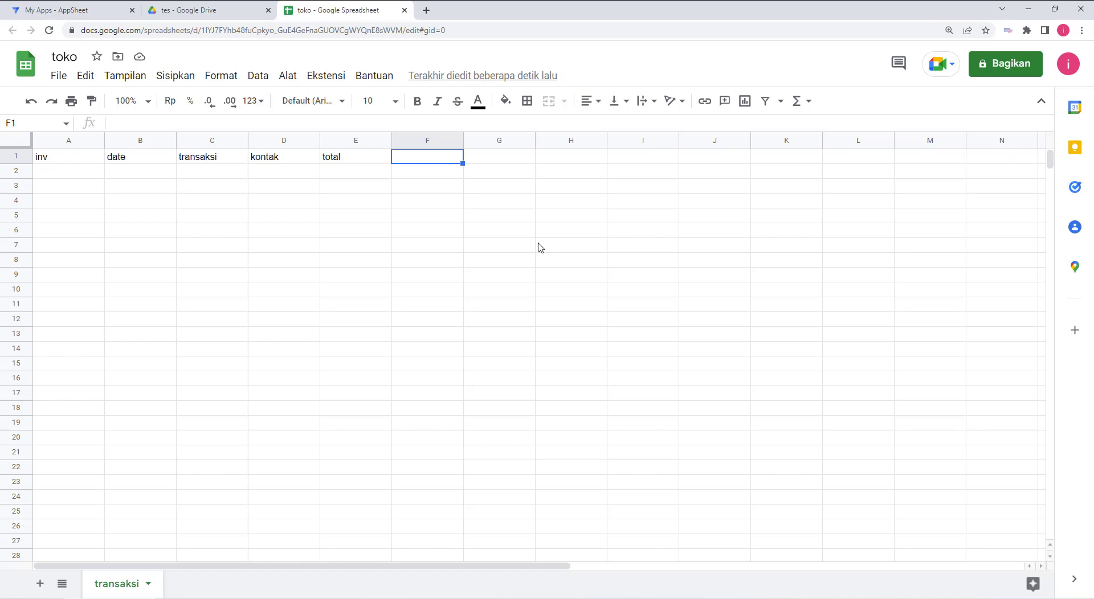
pyautogui.write('metode pe')
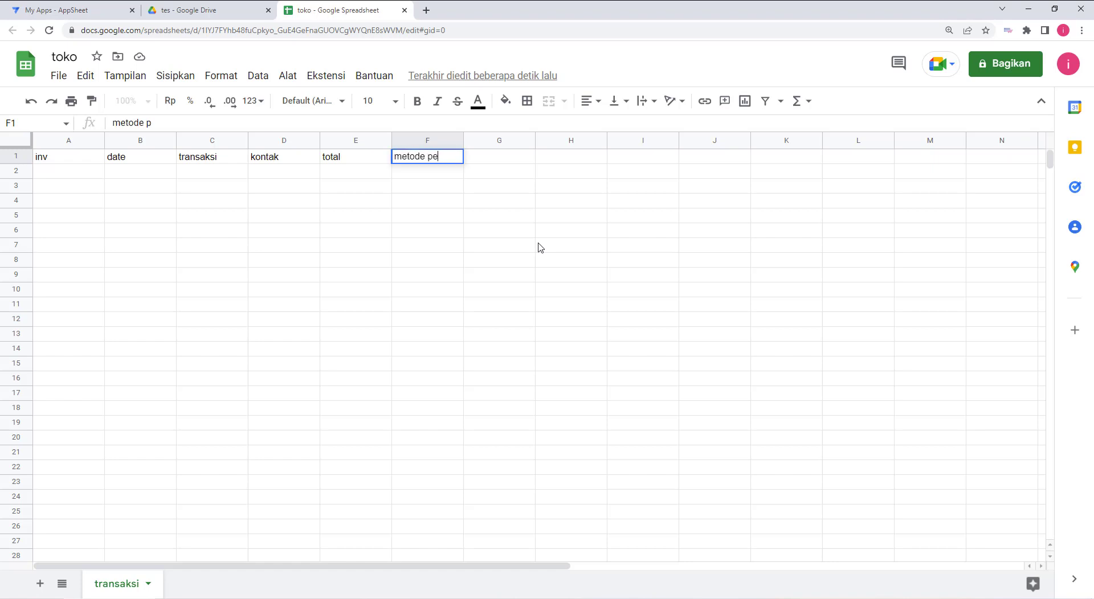
pyautogui.write('mbayran')
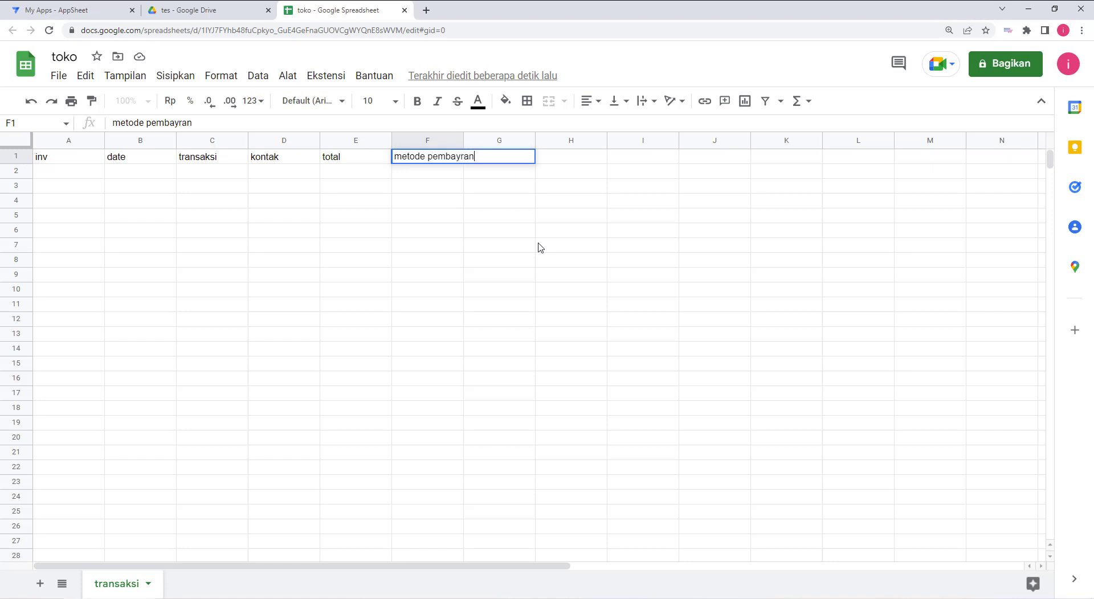
pyautogui.click(479, 251)
# Shorten and correct the header in cell F1 to read pembayaran.
pyautogui.click(408, 161)
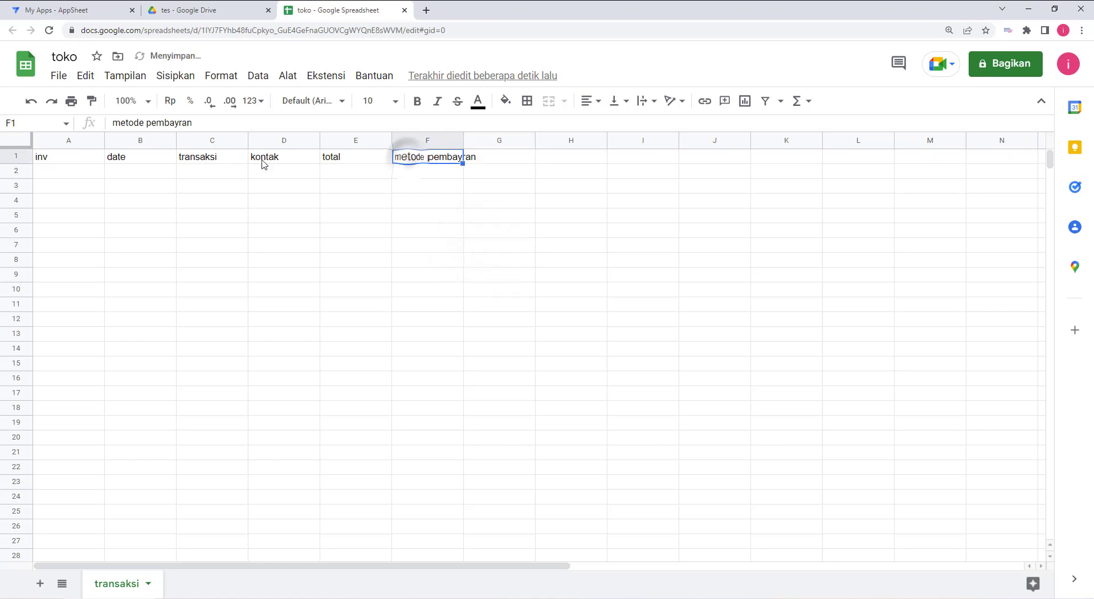
pyautogui.doubleClick(136, 122)
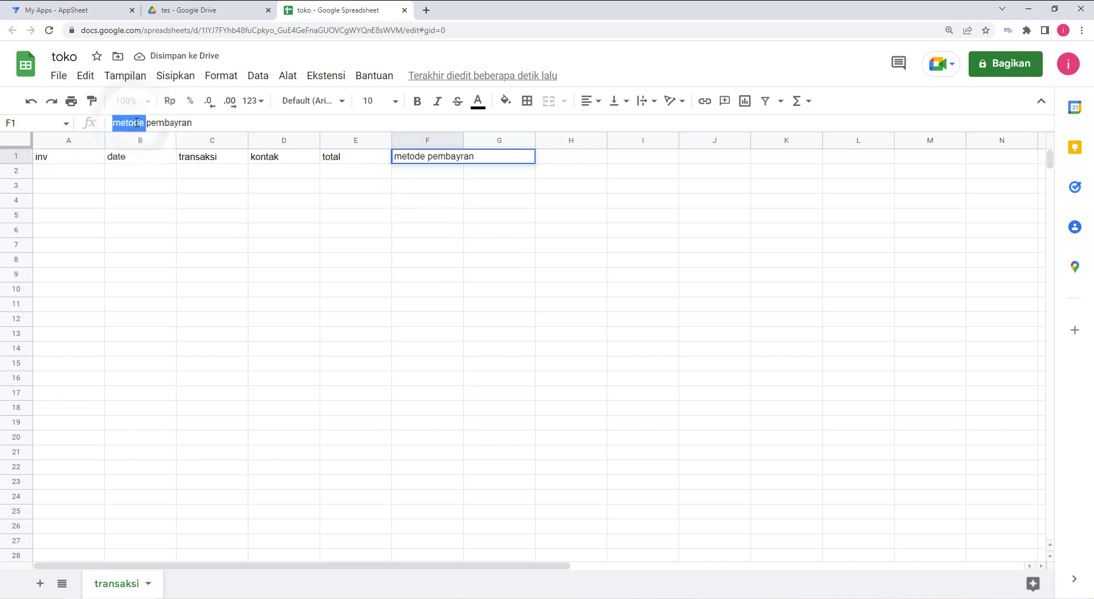
pyautogui.press('Delete')
pyautogui.press('Delete')
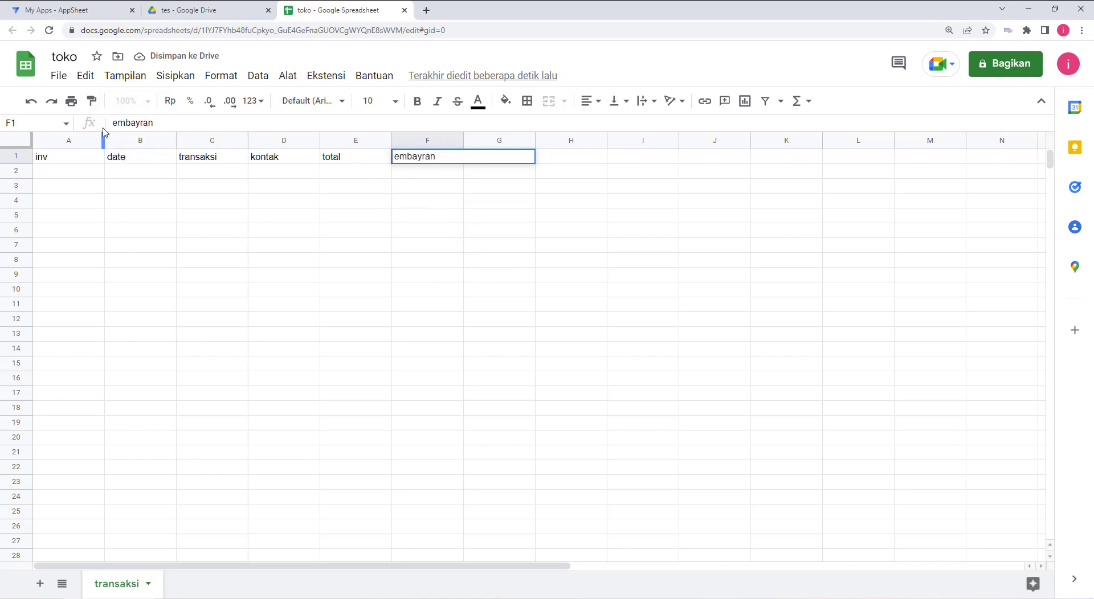
pyautogui.write('p')
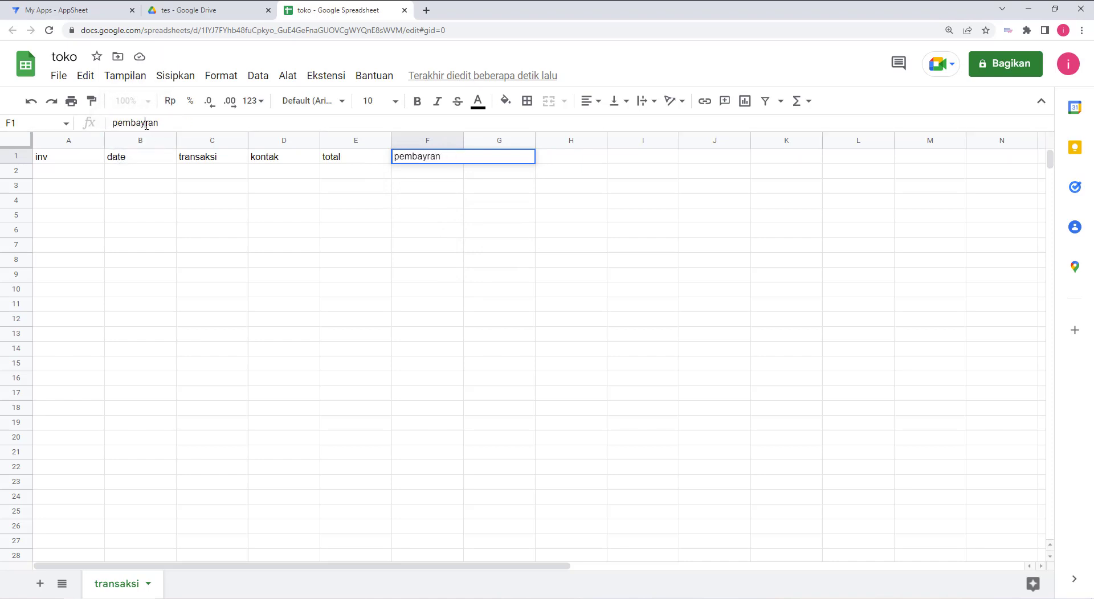
pyautogui.click(146, 122)
pyautogui.write('a')
pyautogui.click(499, 291)
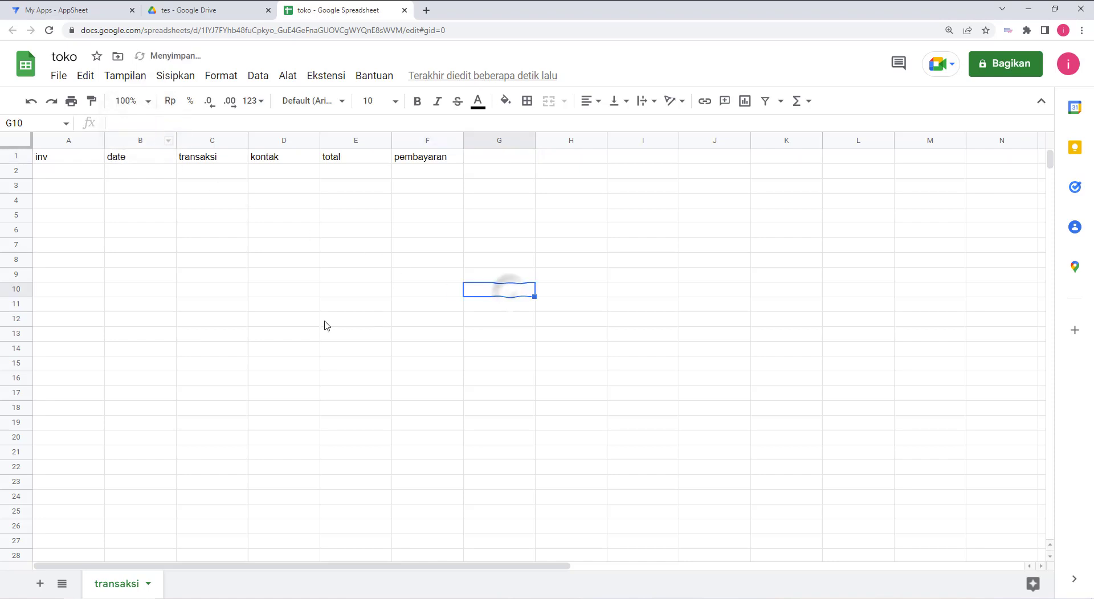
pyautogui.click(298, 306)
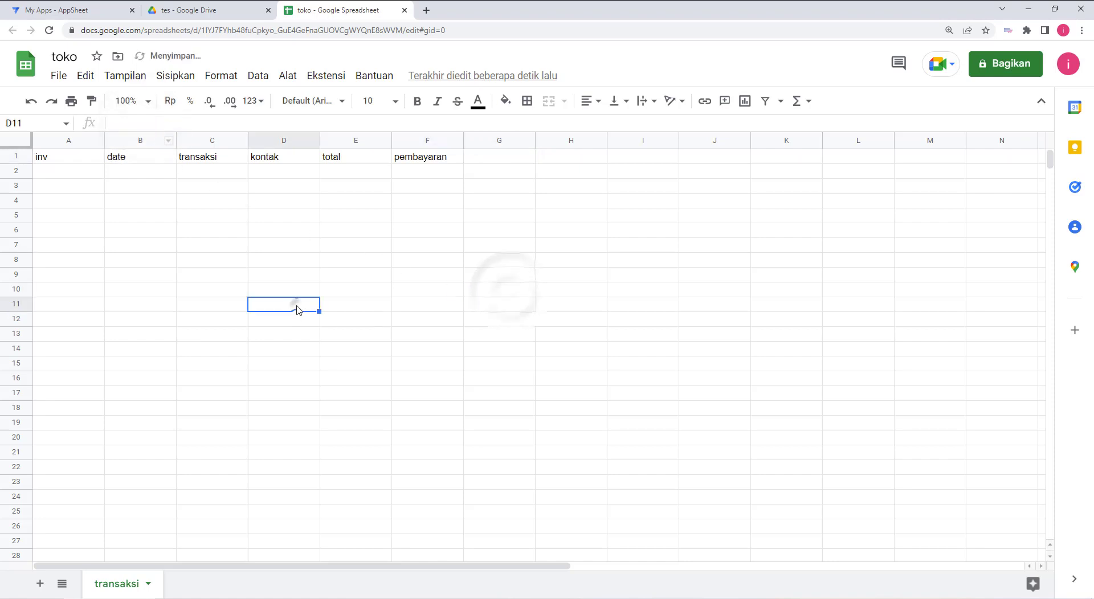
# Add a second sheet to the spreadsheet and name it detail.
pyautogui.click(41, 583)
pyautogui.doubleClick(191, 584)
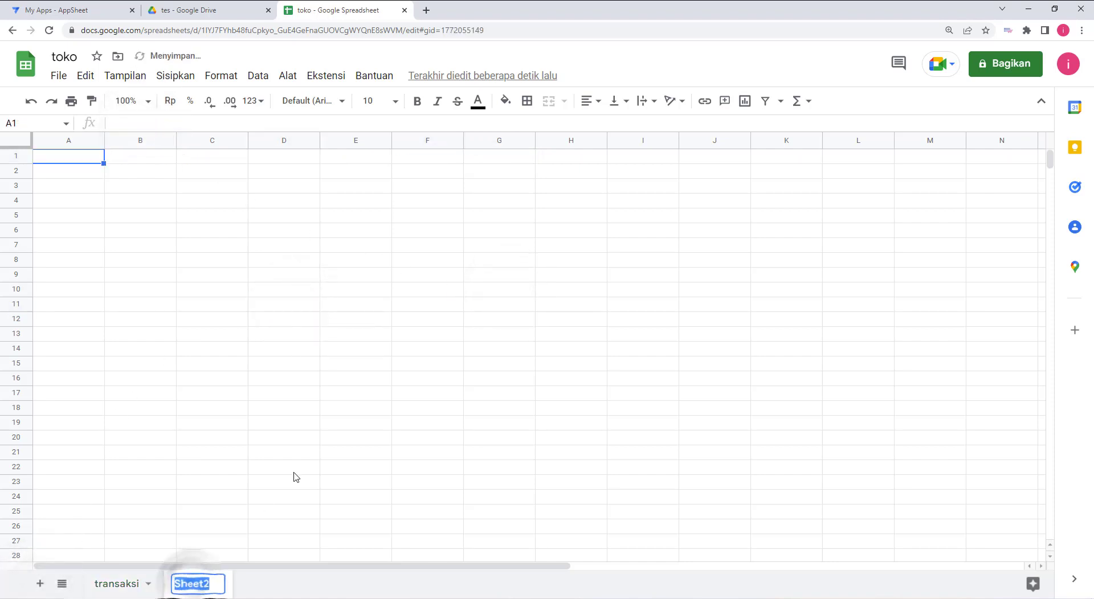
pyautogui.write('det')
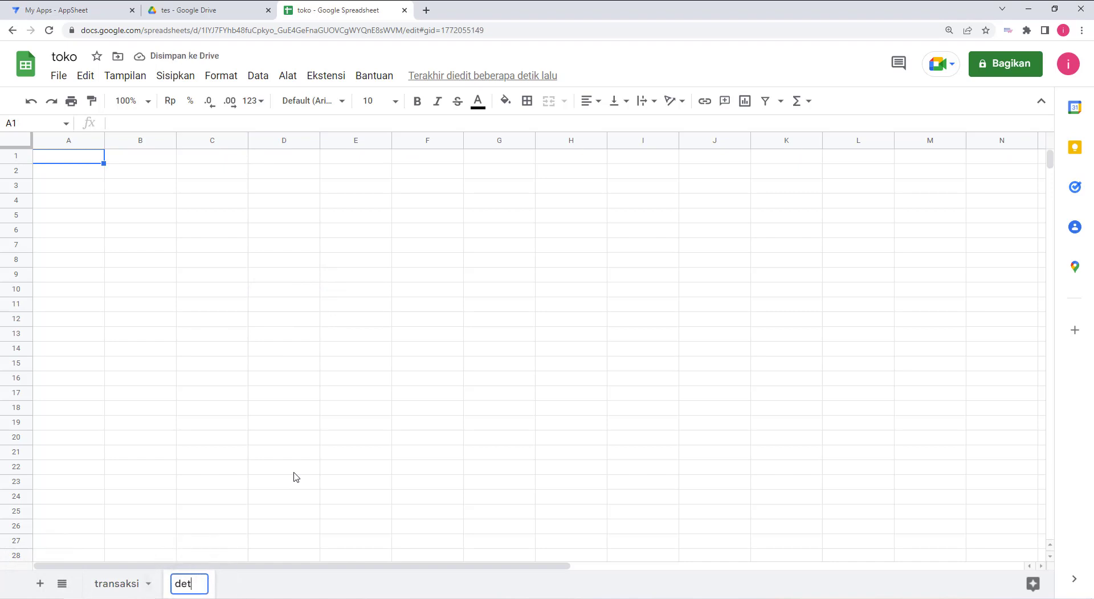
pyautogui.write('ail')
pyautogui.click(295, 470)
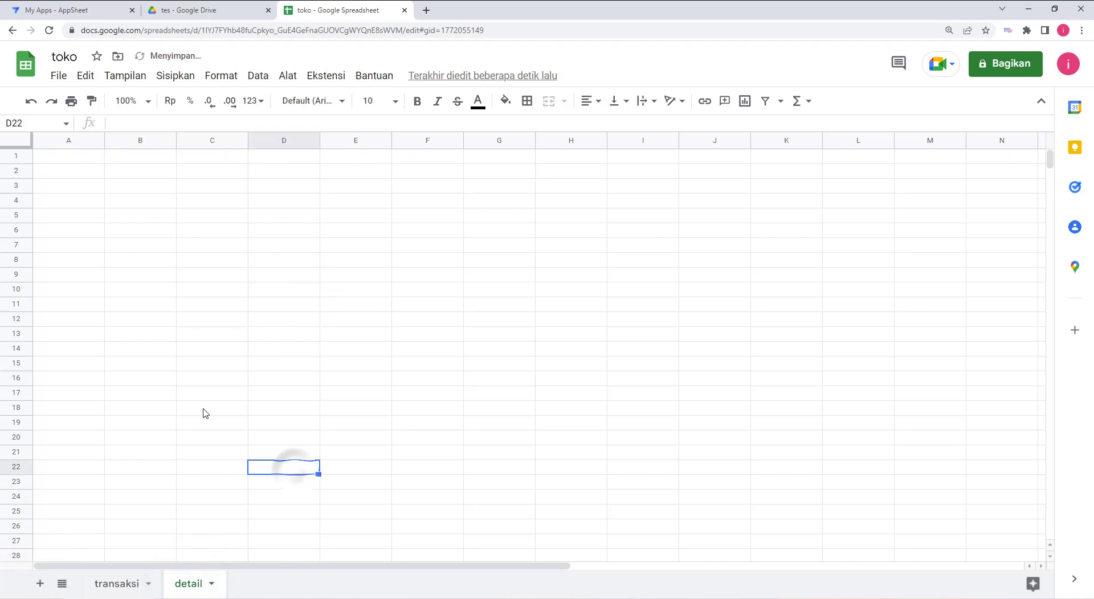
# Enter the column headers key and inv* in cells A1 and B1 of the detail sheet.
pyautogui.click(92, 155)
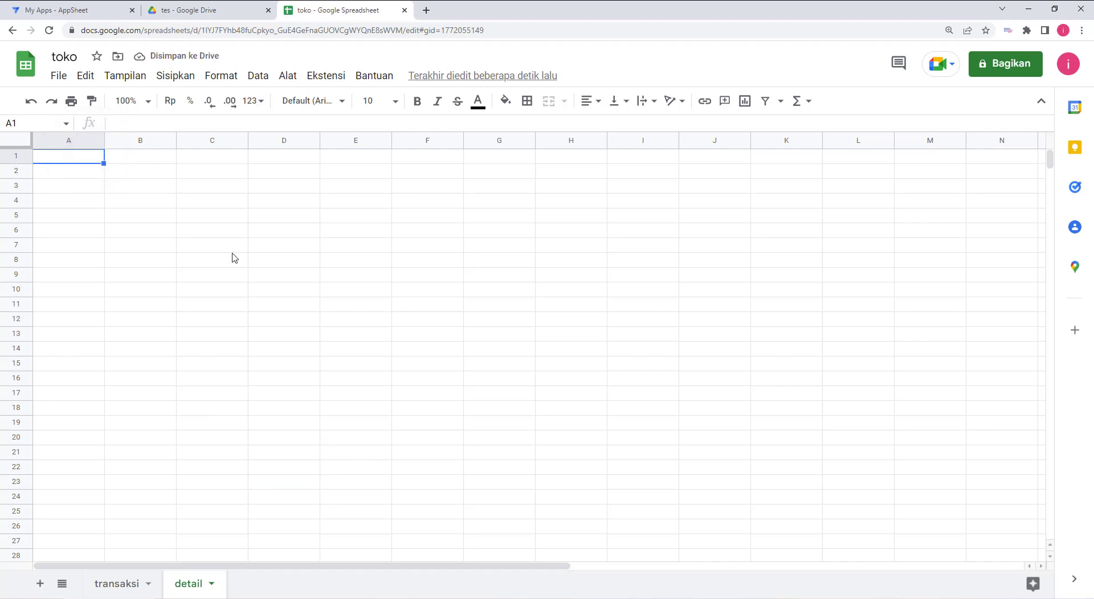
pyautogui.write('key')
pyautogui.press('Tab')
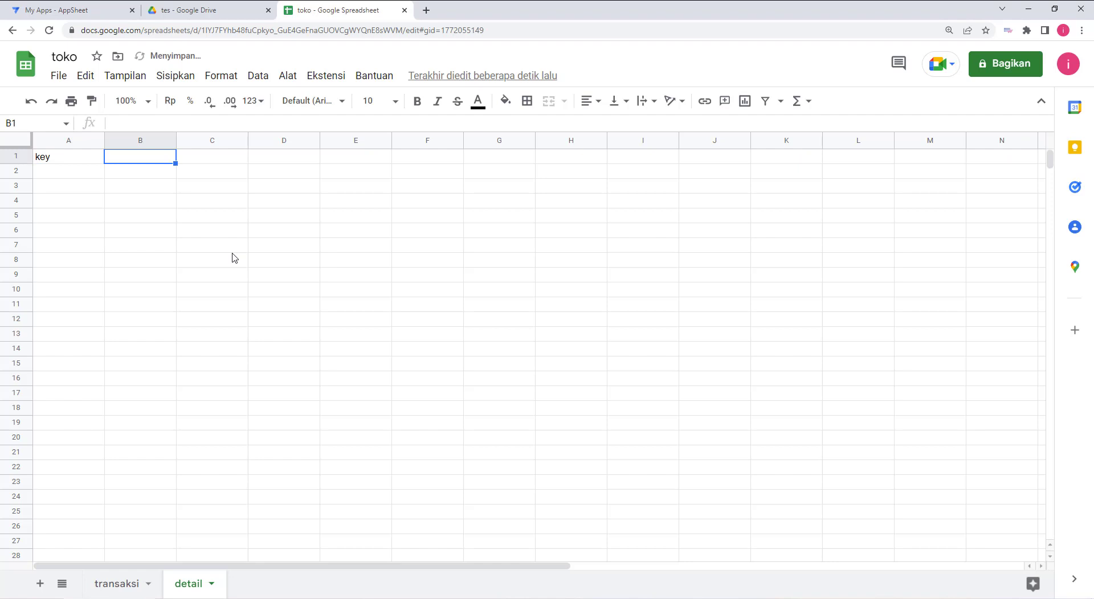
pyautogui.write('in')
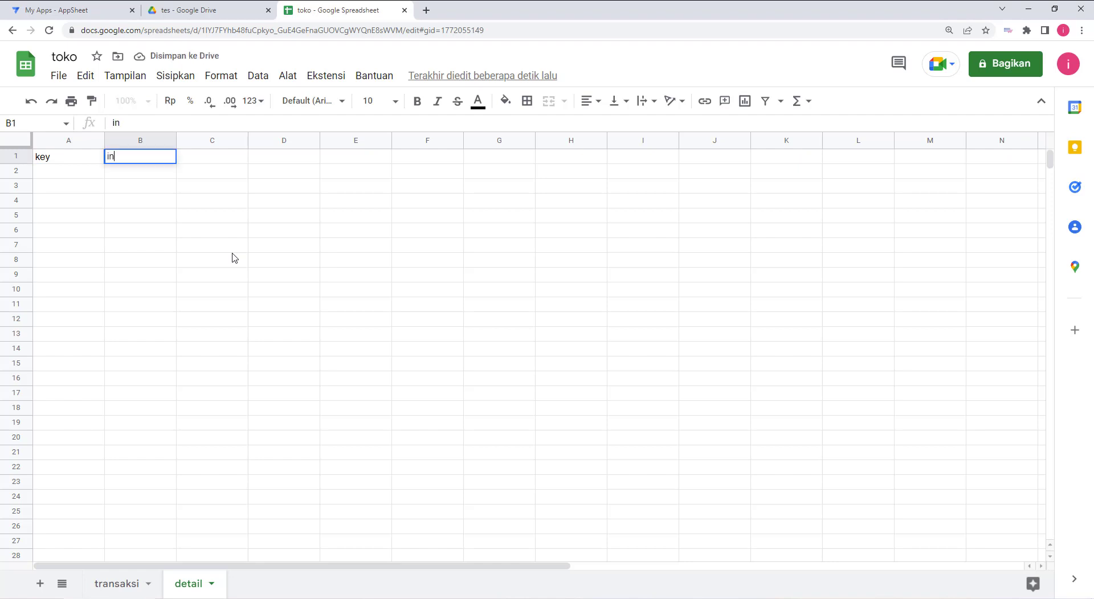
pyautogui.write('v*')
pyautogui.click(209, 188)
# Enter the column headers produk, qty, harga and total in cells C1 to F1 of the detail sheet.
pyautogui.click(212, 159)
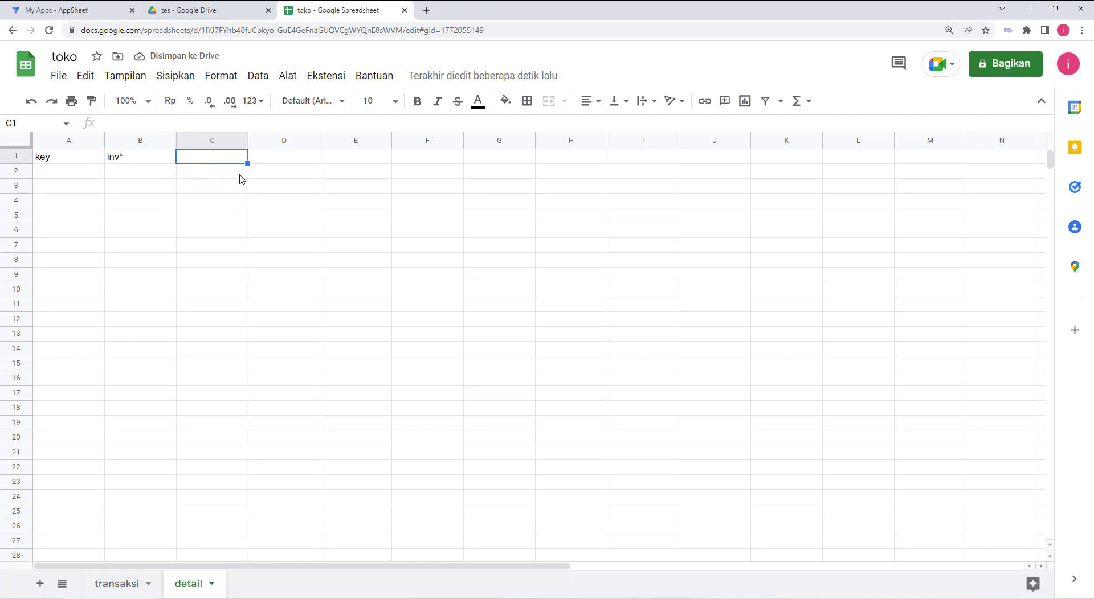
pyautogui.write('produk')
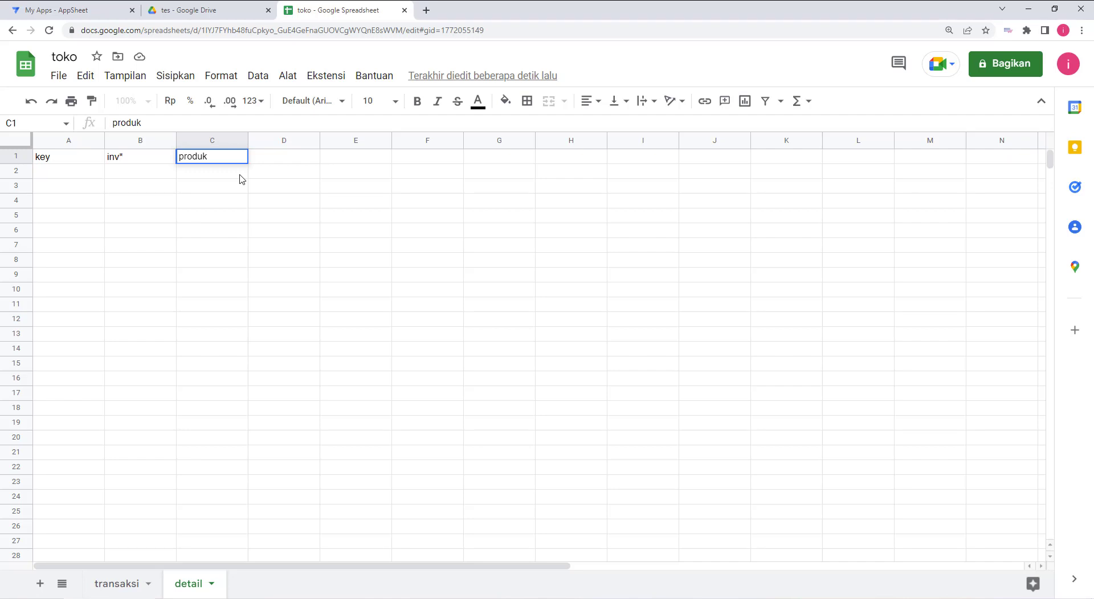
pyautogui.press('Tab')
pyautogui.write('qty')
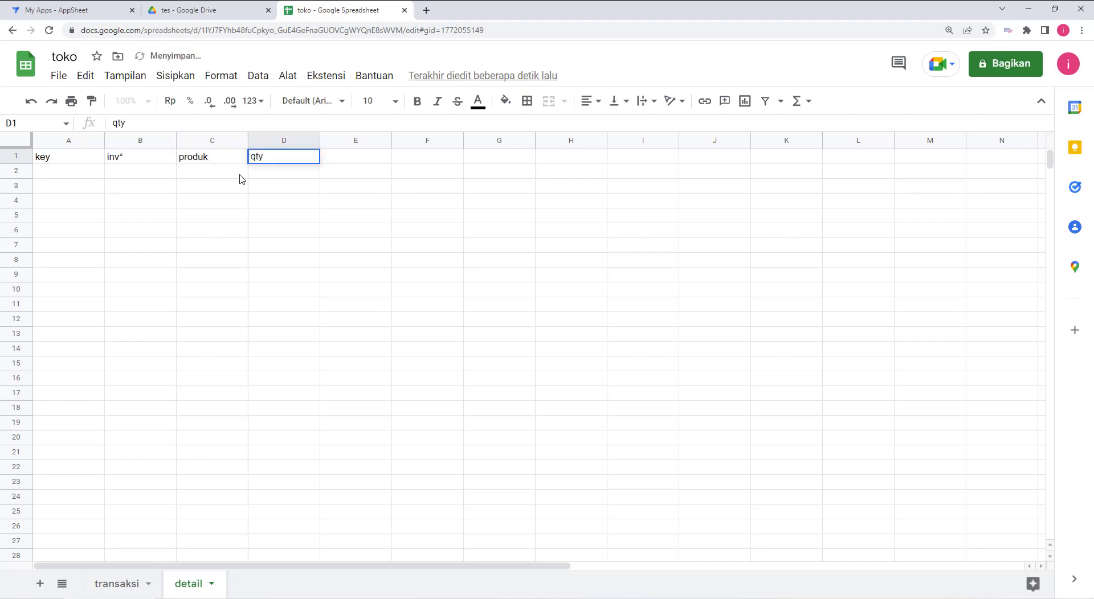
pyautogui.press('Tab')
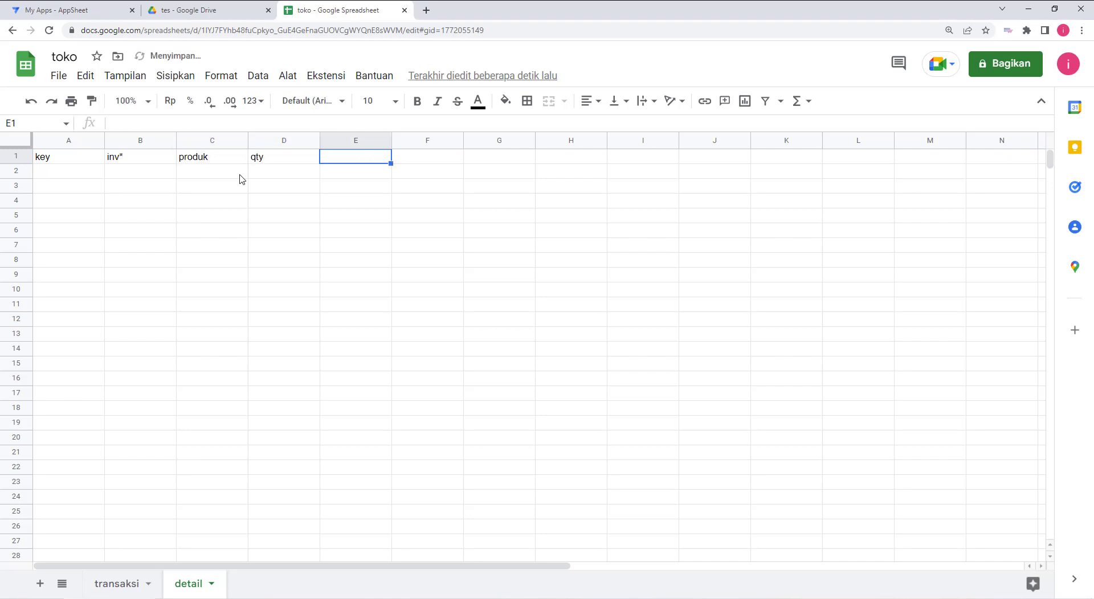
pyautogui.write('harga')
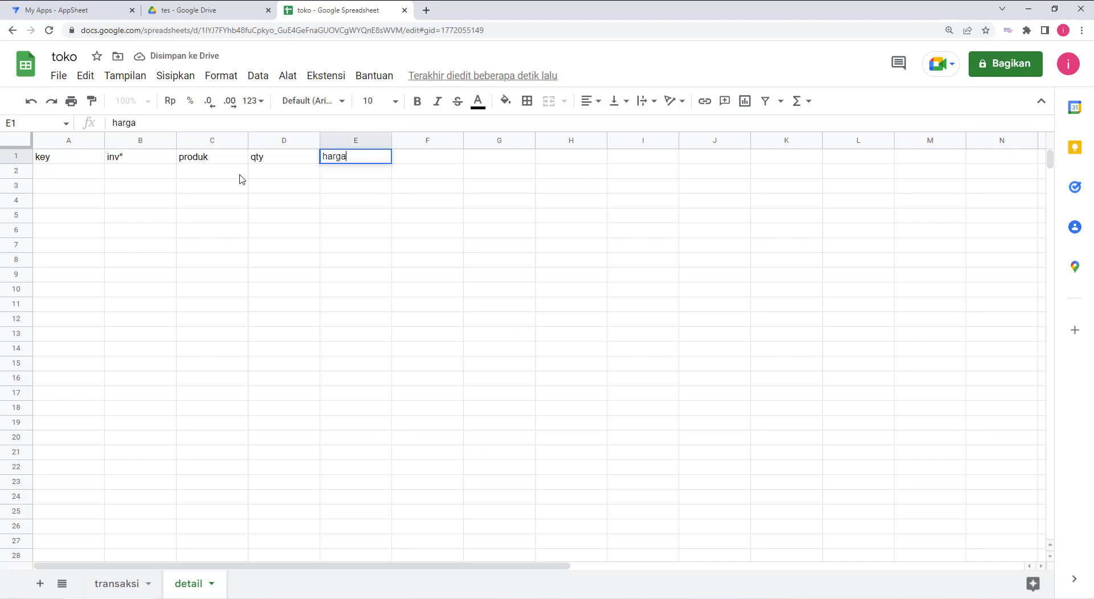
pyautogui.press('Tab')
pyautogui.write('total')
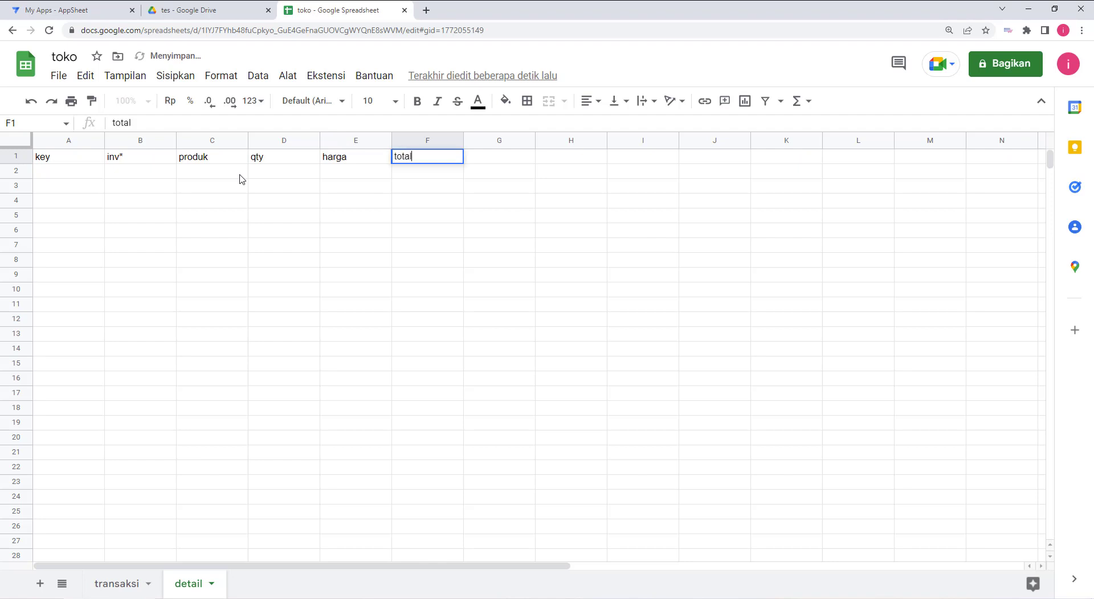
pyautogui.click(428, 299)
# Delete the empty columns G to Z from the detail sheet.
pyautogui.click(499, 140)
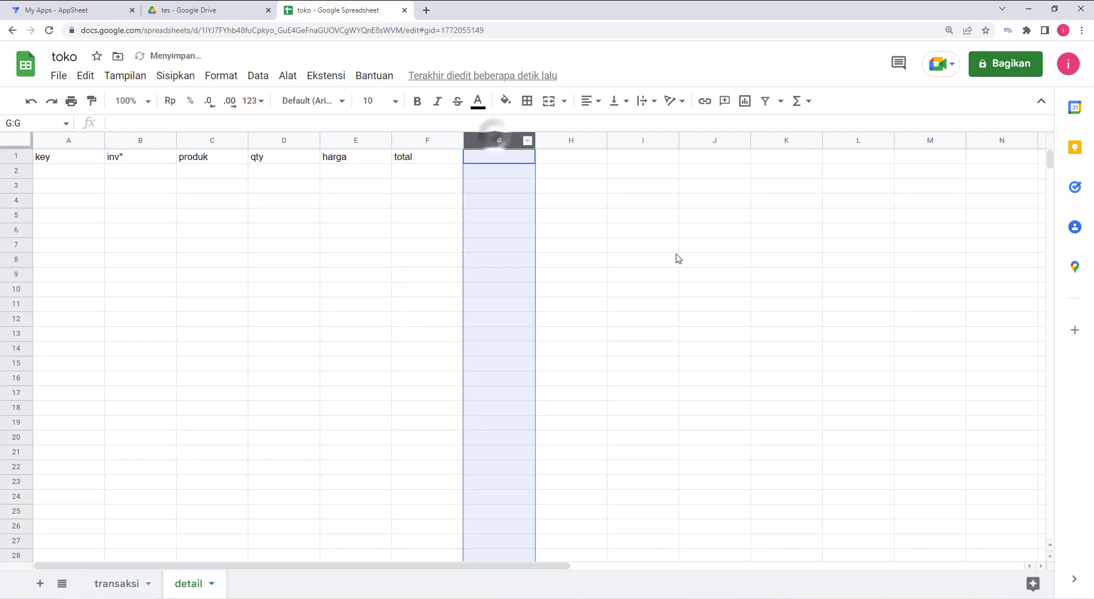
pyautogui.hotkey('ctrl', 'shift', 'Right')
pyautogui.rightClick(724, 327)
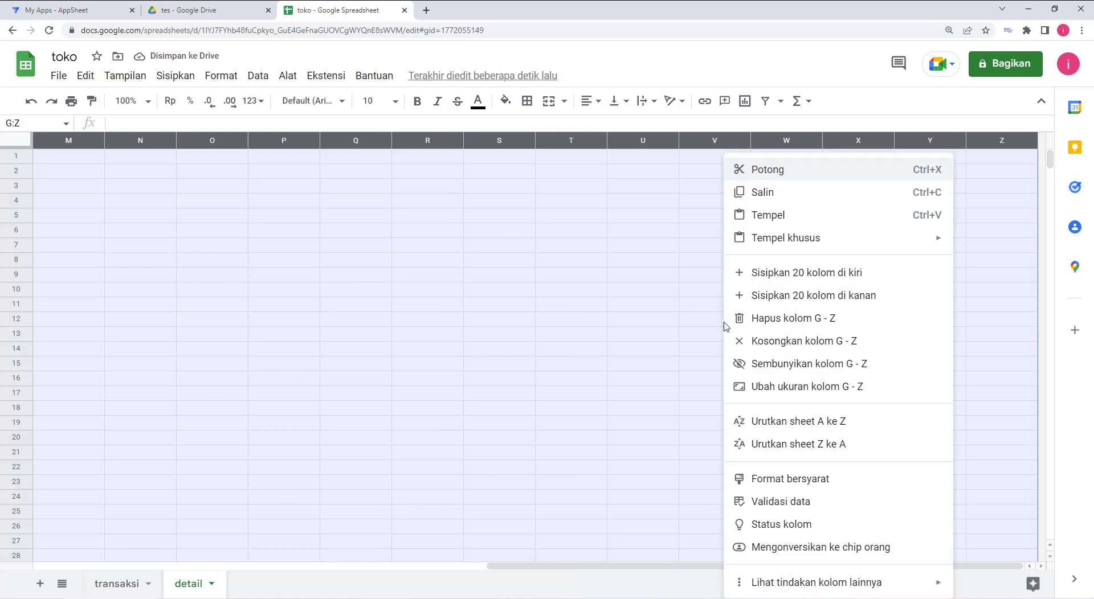
pyautogui.click(781, 318)
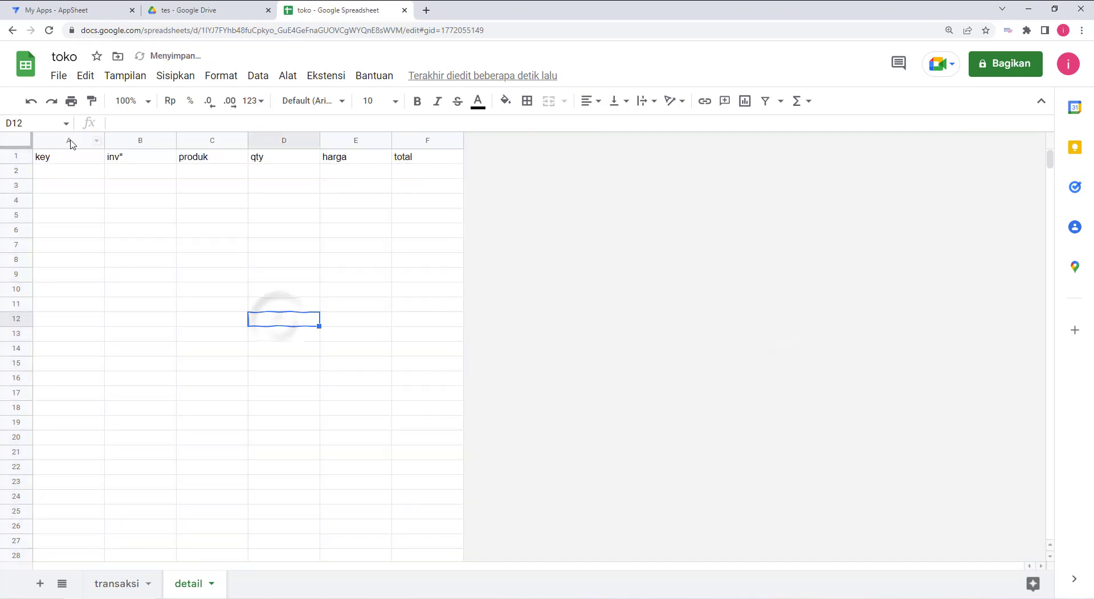
# Fit the widths of columns A to F in the detail sheet to their contents.
pyautogui.moveTo(290, 138); pyautogui.dragTo(463, 141)
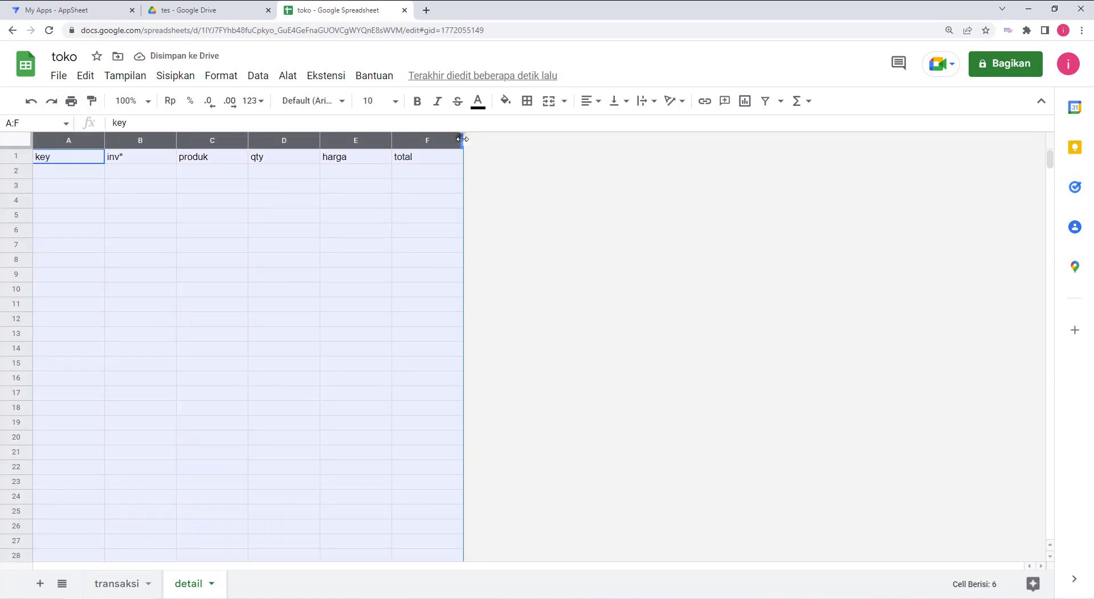
pyautogui.doubleClick(464, 140)
pyautogui.click(164, 305)
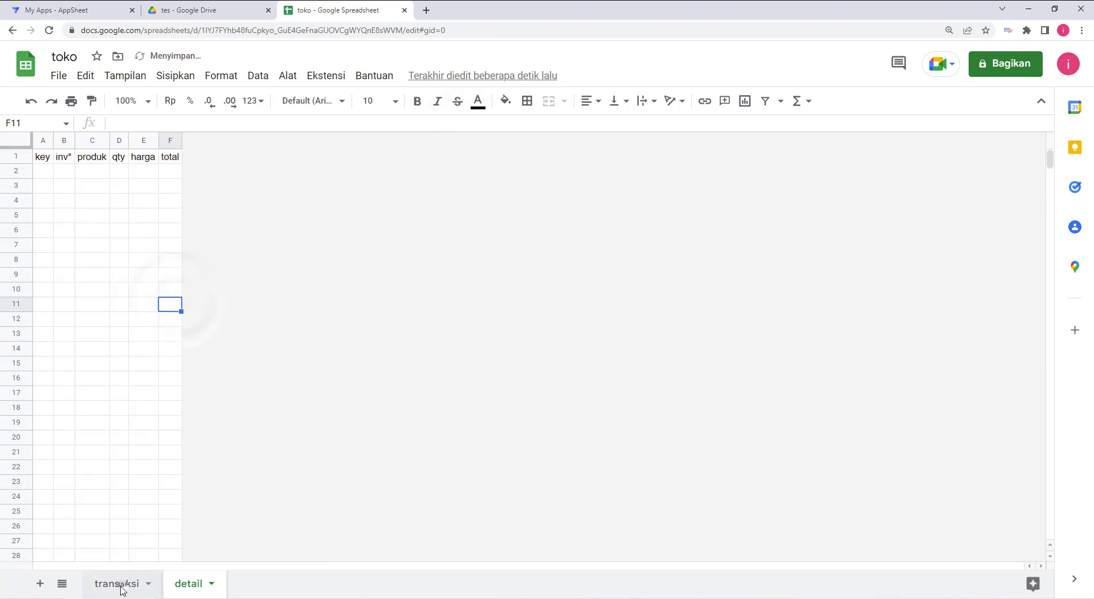
# Fit the widths of columns A to F in the transaksi sheet to their contents.
pyautogui.click(111, 585)
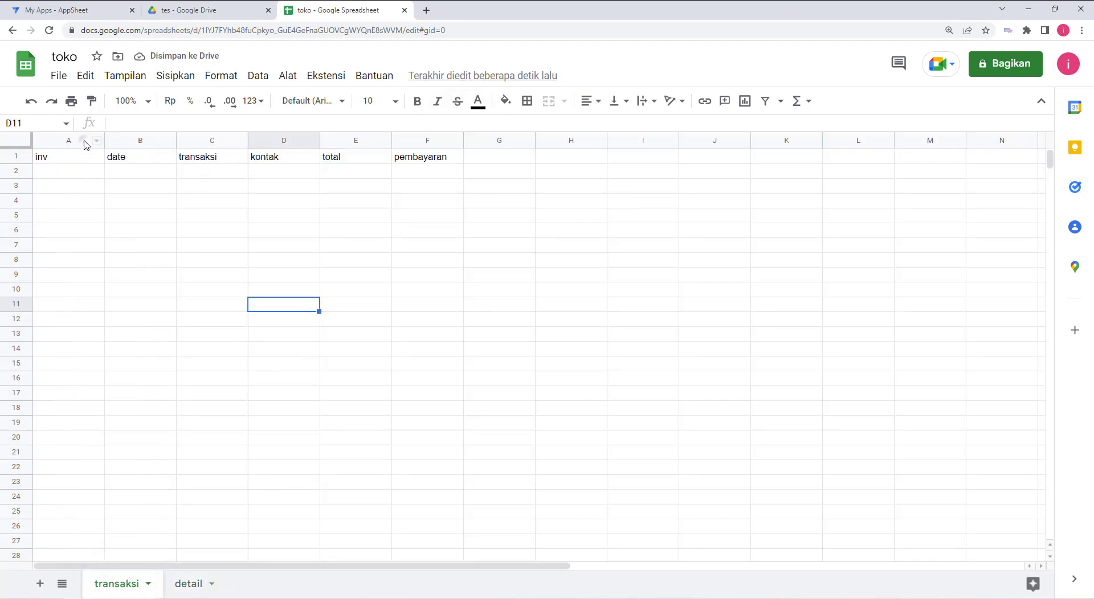
pyautogui.moveTo(84, 141); pyautogui.dragTo(449, 141)
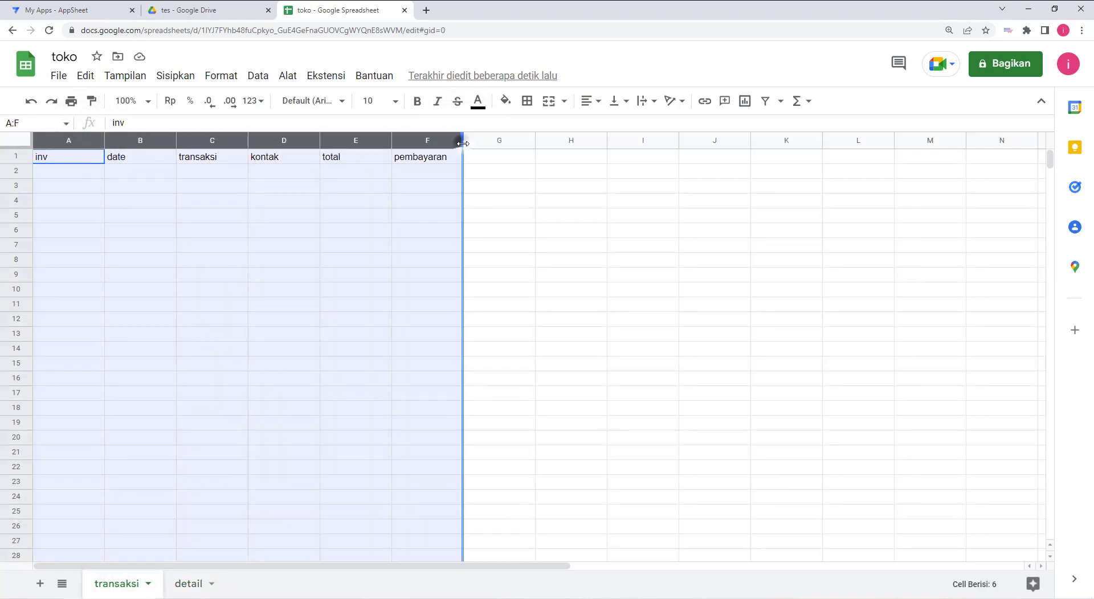
pyautogui.doubleClick(463, 140)
# Delete the empty columns I to Z from the transaksi sheet.
pyautogui.click(282, 141)
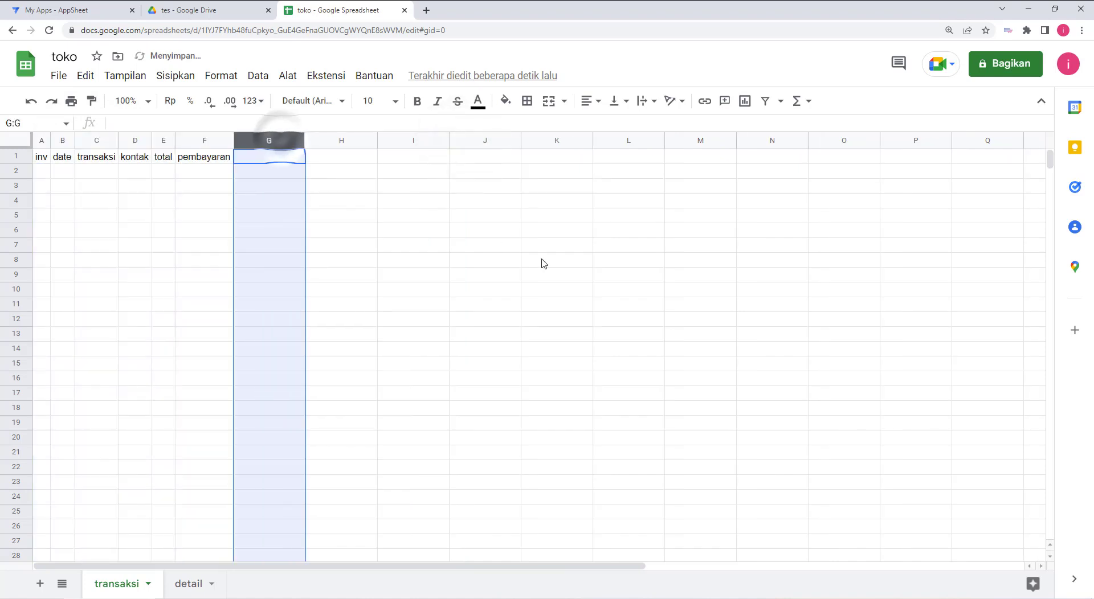
pyautogui.click(418, 141)
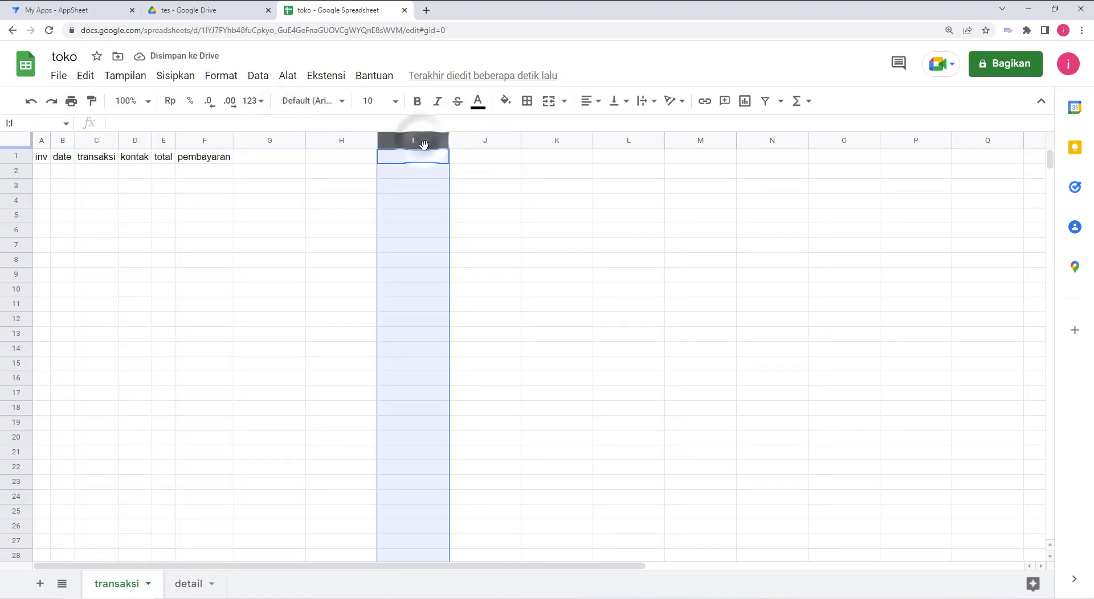
pyautogui.hotkey('ctrl', 'shift', 'Right')
pyautogui.rightClick(713, 297)
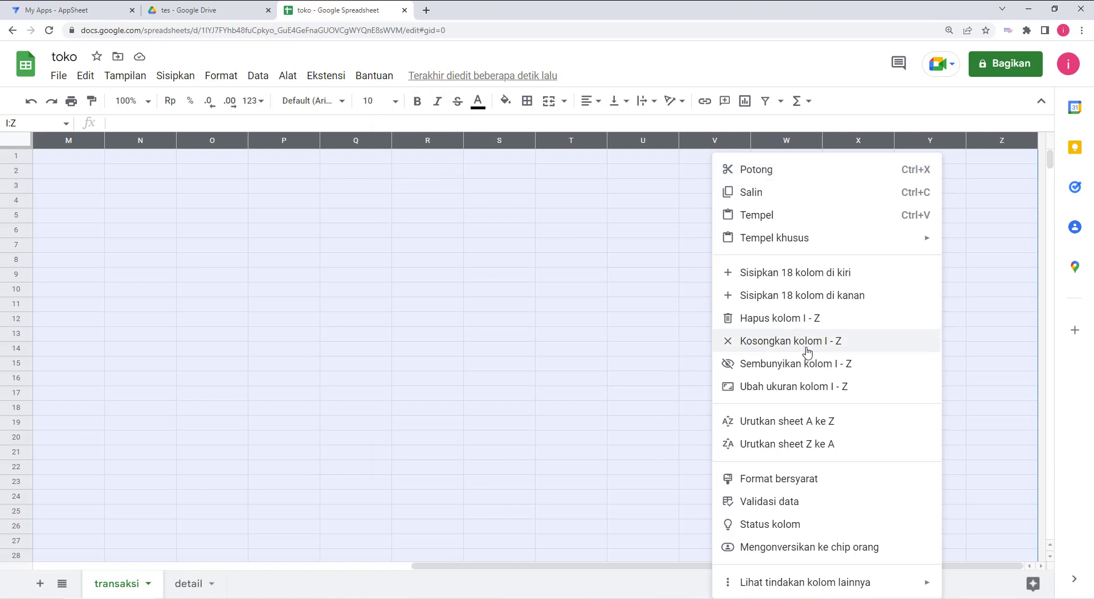
pyautogui.click(782, 326)
pyautogui.click(204, 282)
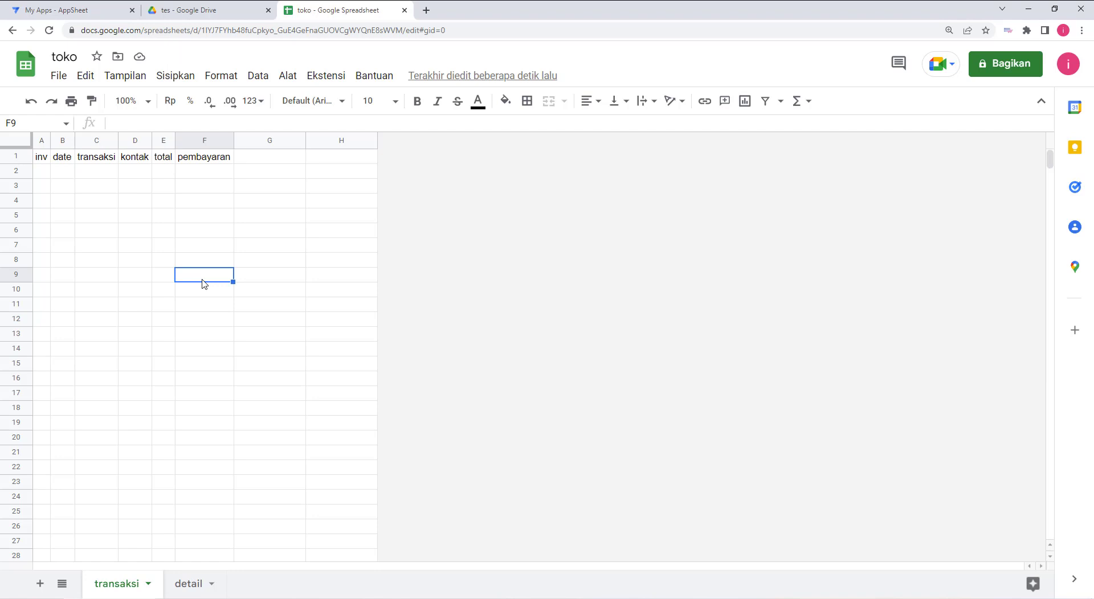
# Switch to AppSheet and start a new app from existing data, naming it Tokoq.
pyautogui.click(75, 9)
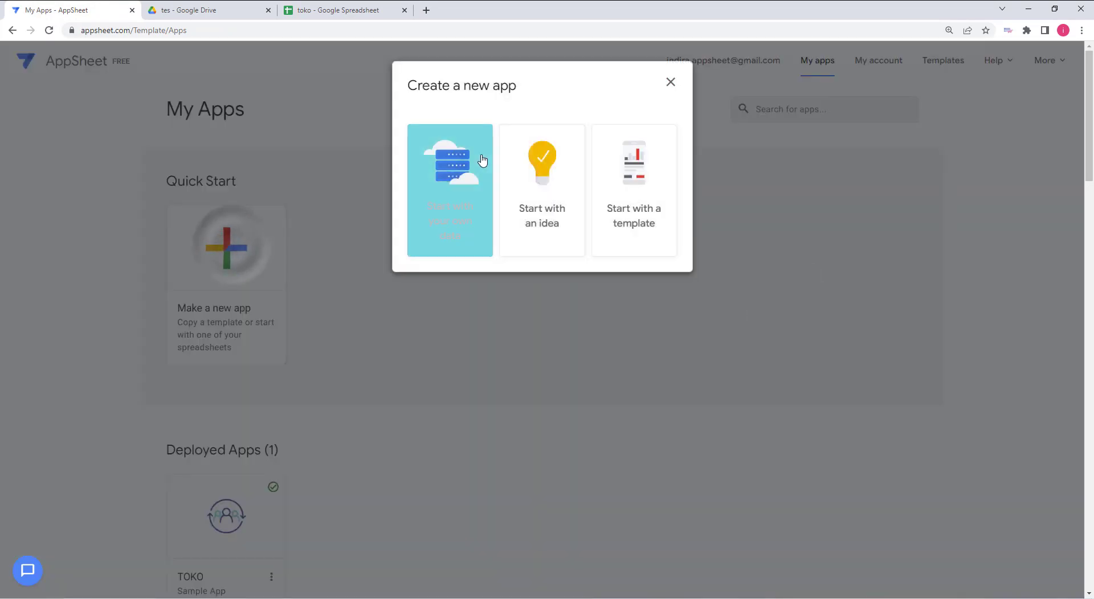
pyautogui.click(456, 168)
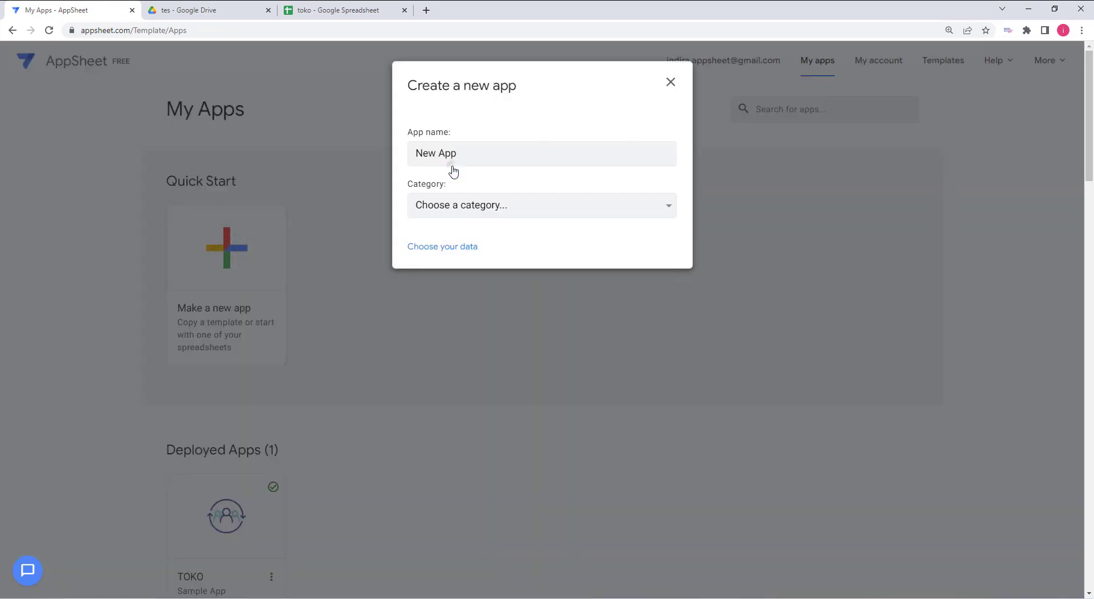
pyautogui.moveTo(480, 161); pyautogui.dragTo(354, 127)
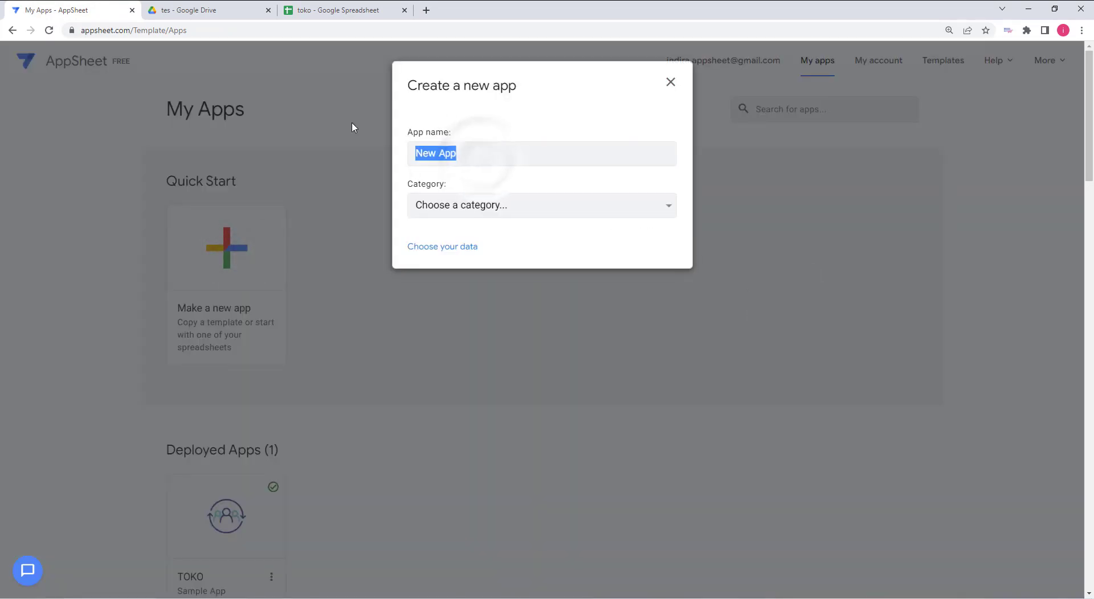
pyautogui.write('T')
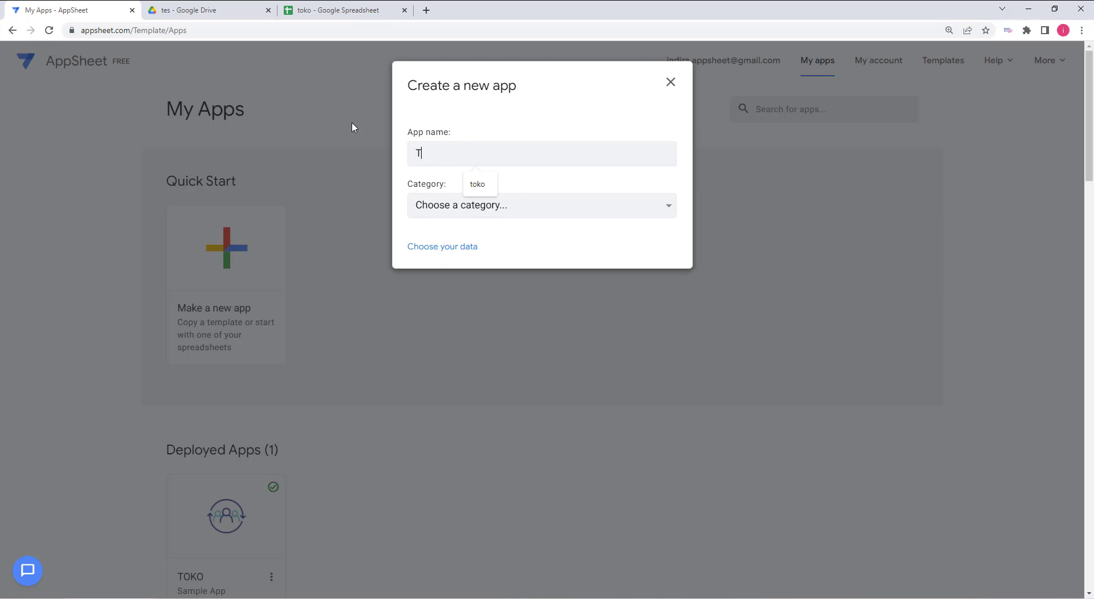
pyautogui.write('oko')
# Choose the toko spreadsheet in the tes folder of My Drive as the app's data and dismiss the welcome dialog.
pyautogui.click(464, 246)
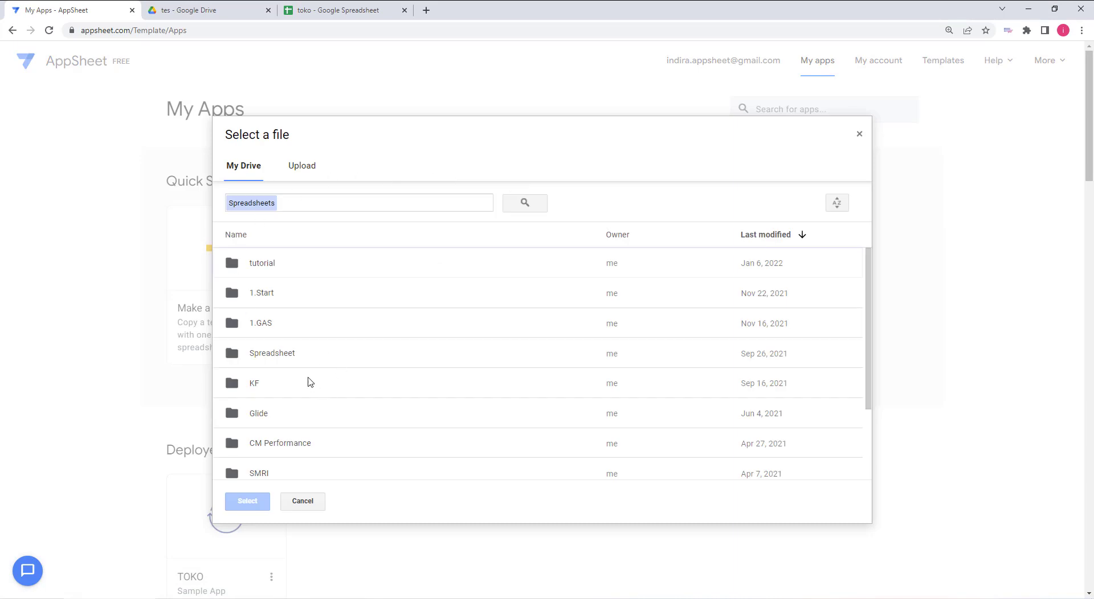
pyautogui.scroll(-3, 311, 381)
pyautogui.doubleClick(296, 434)
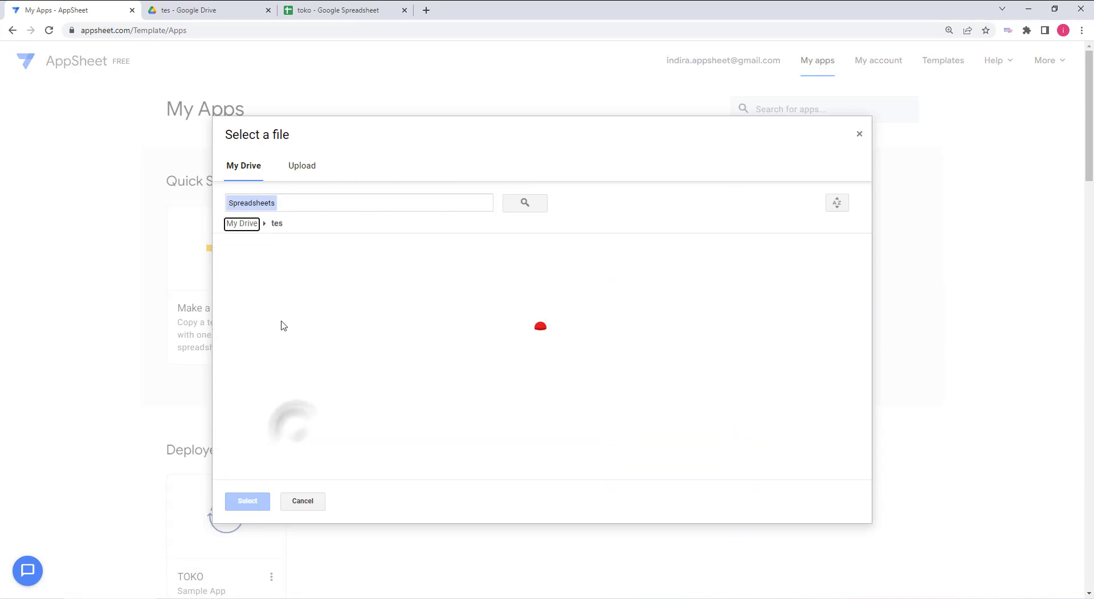
pyautogui.click(313, 279)
pyautogui.doubleClick(313, 279)
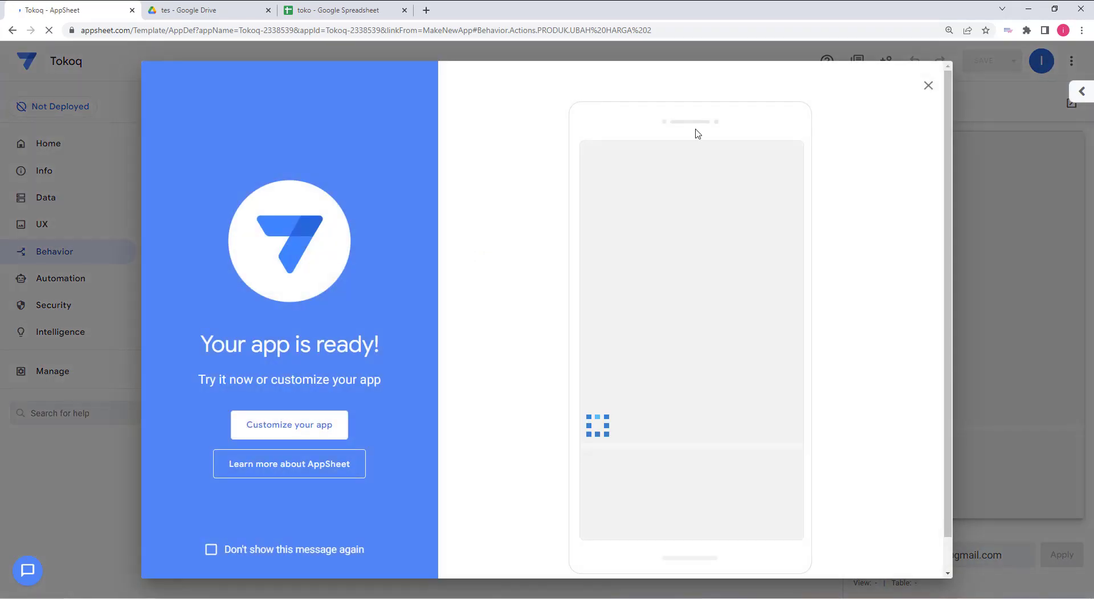
pyautogui.click(929, 89)
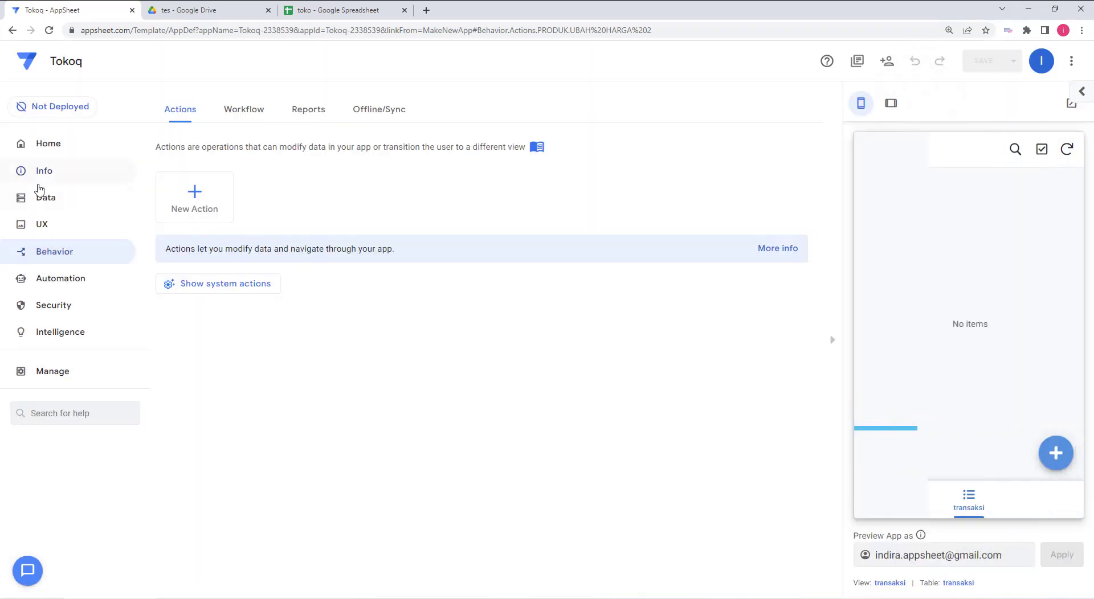
# Add the suggested detail table from the toko spreadsheet to the app's data.
pyautogui.click(54, 198)
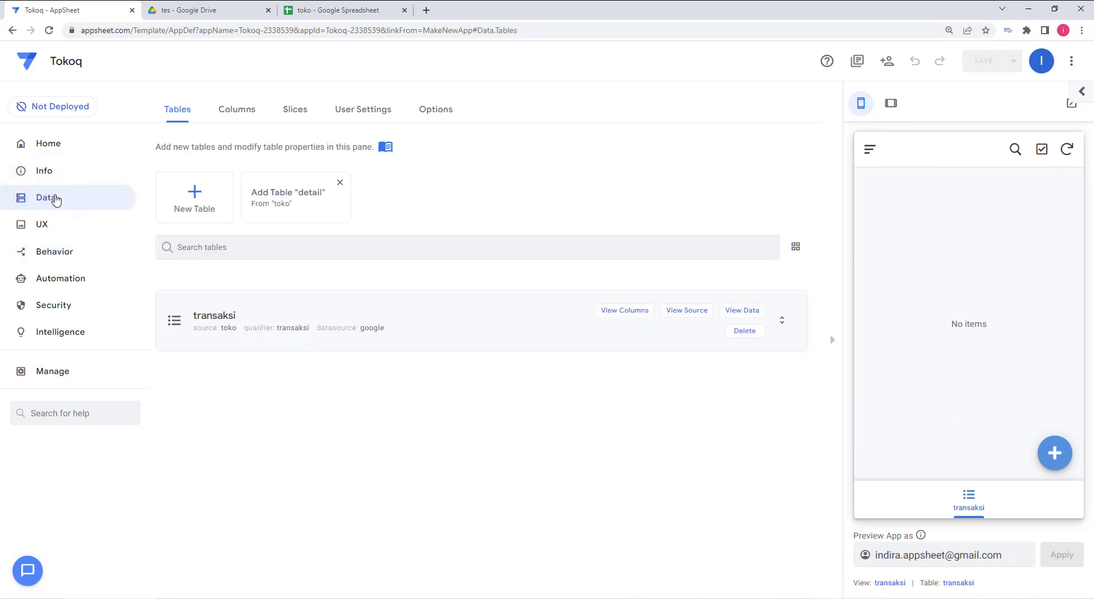
pyautogui.click(299, 197)
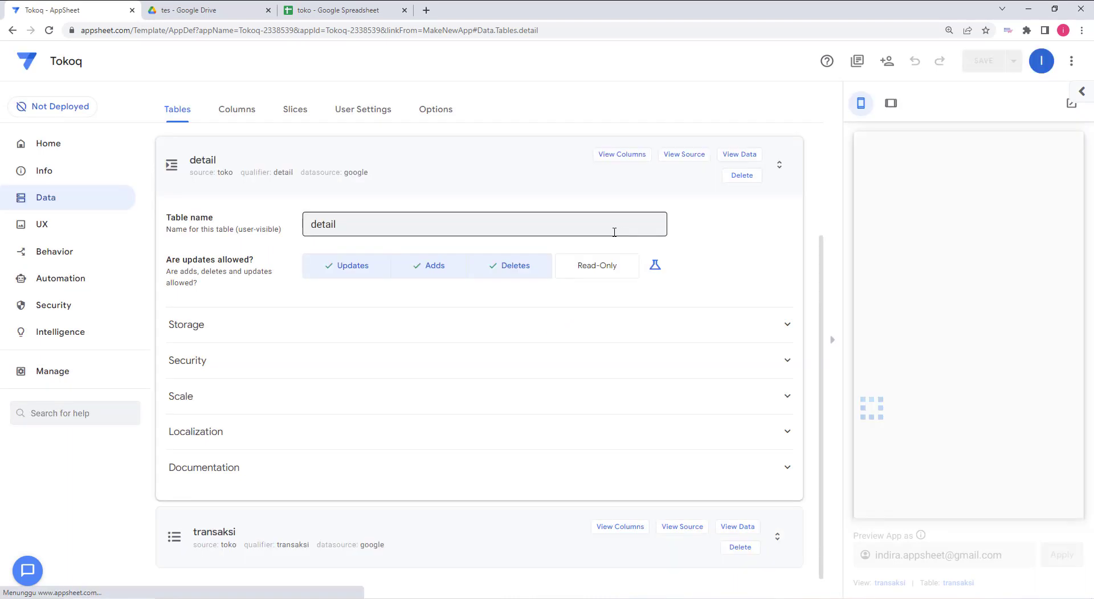
pyautogui.click(288, 162)
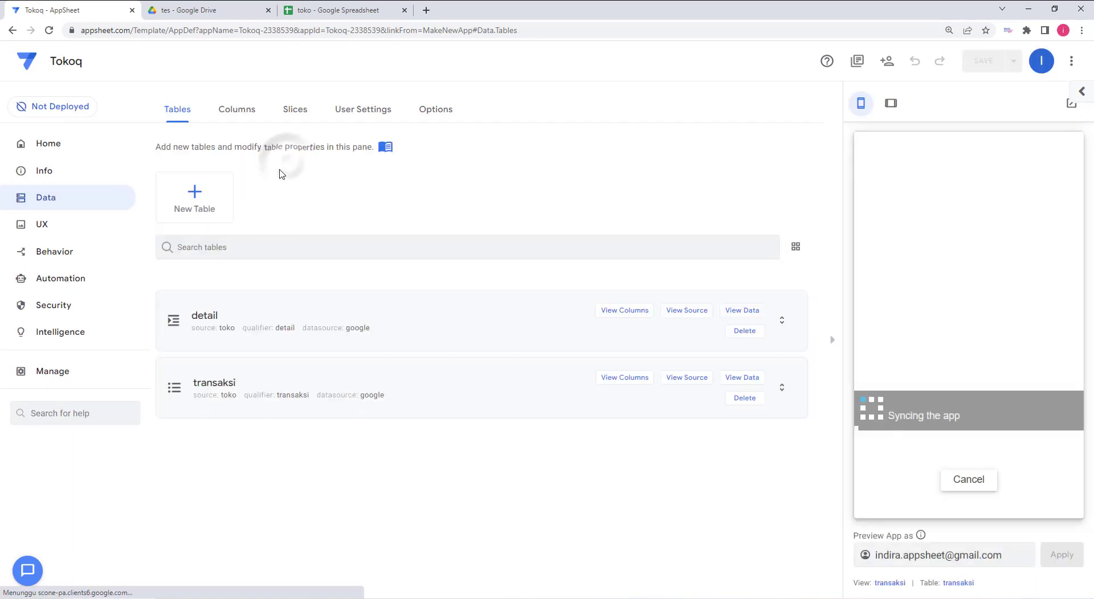
# Show the columns of the transaksi table and collapse the app preview to widen the column list.
pyautogui.click(391, 392)
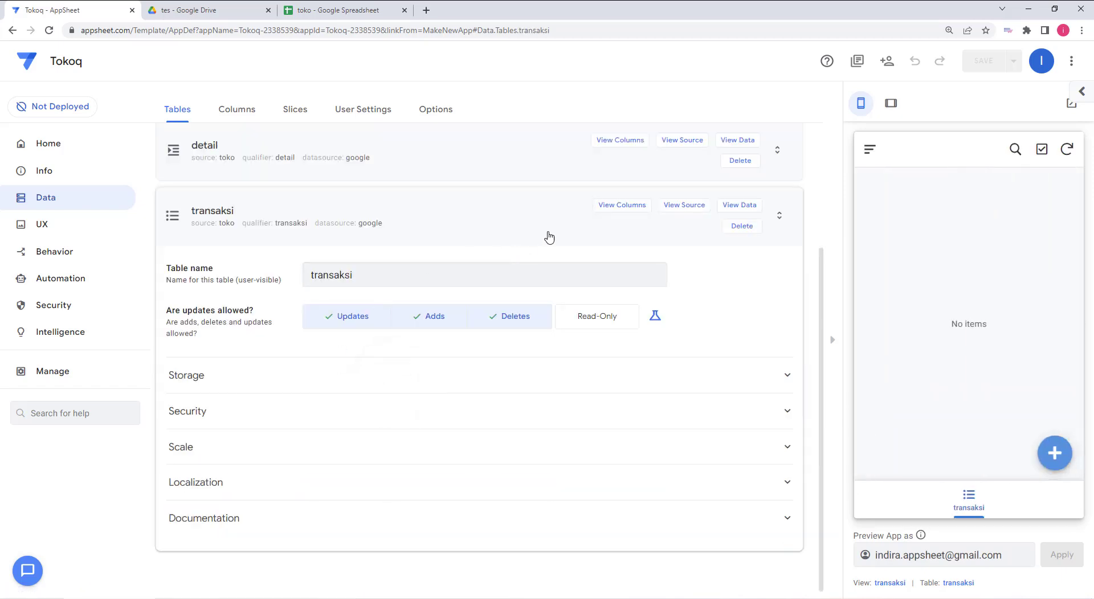
pyautogui.click(622, 205)
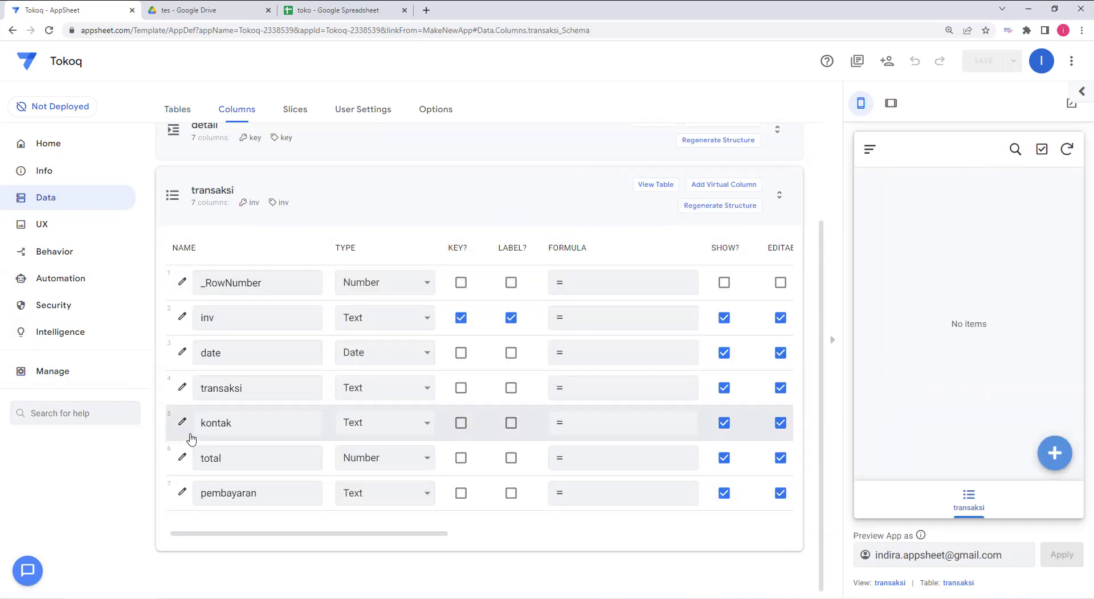
pyautogui.click(833, 340)
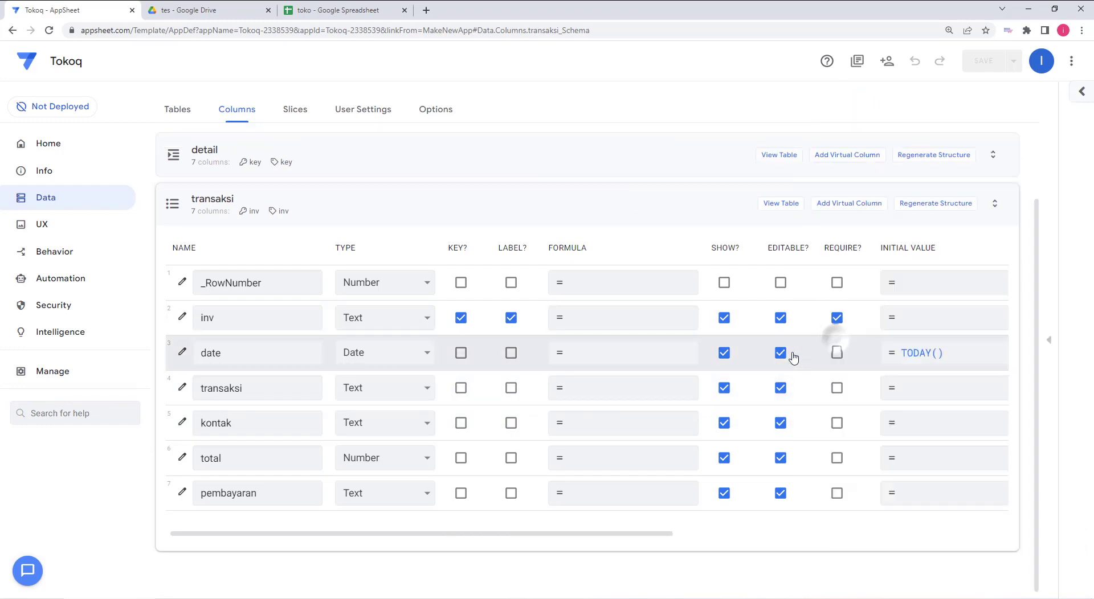
# Set the initial value of the inv column in the transaksi table to uniqueid().
pyautogui.click(887, 317)
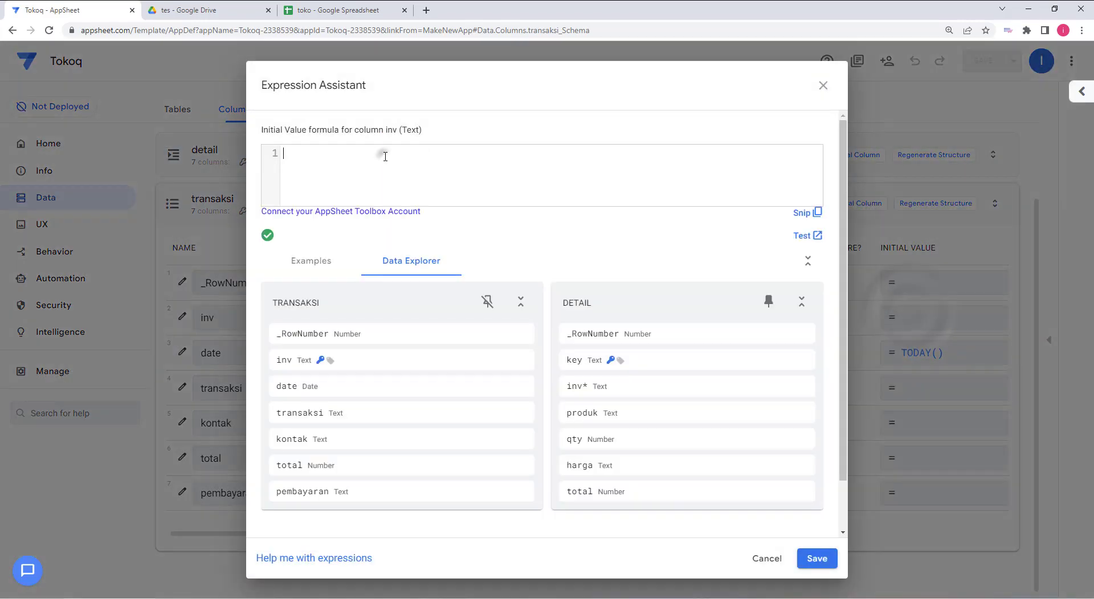
pyautogui.write('uniqu')
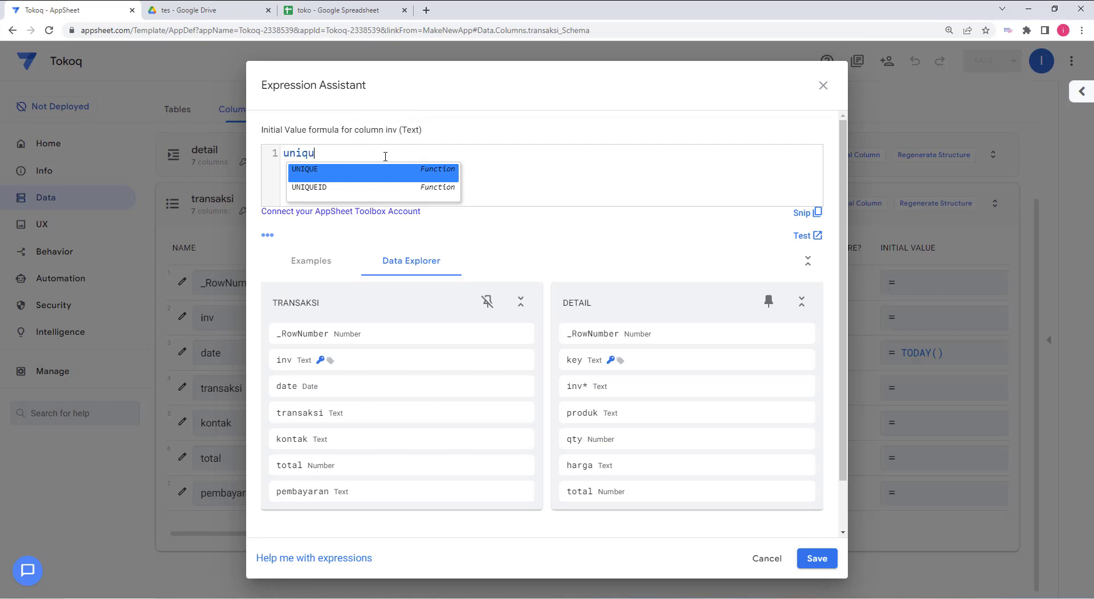
pyautogui.write('eid()')
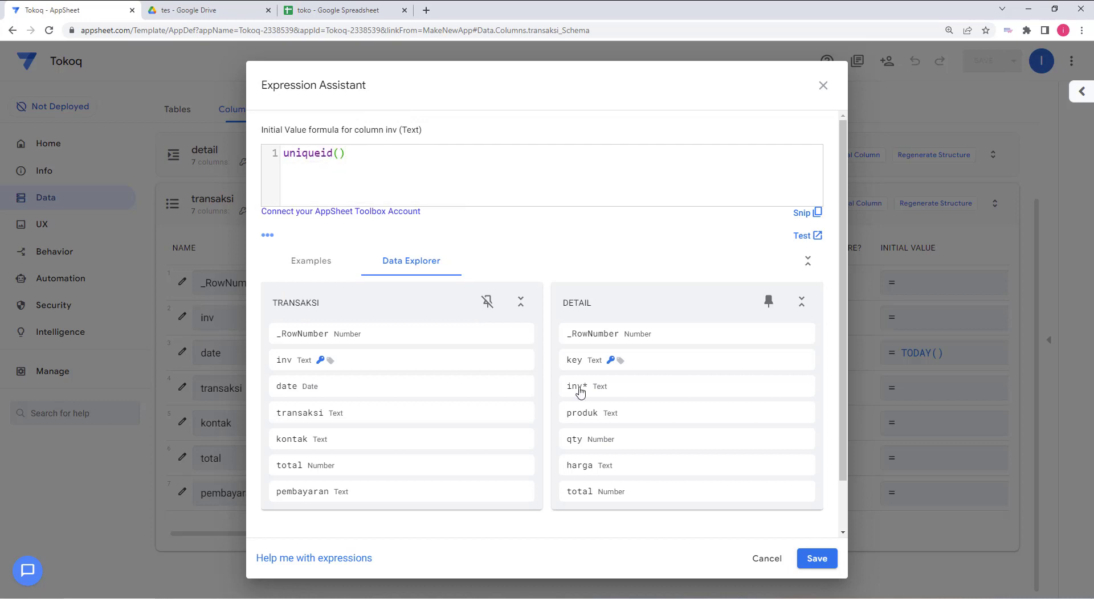
pyautogui.click(817, 558)
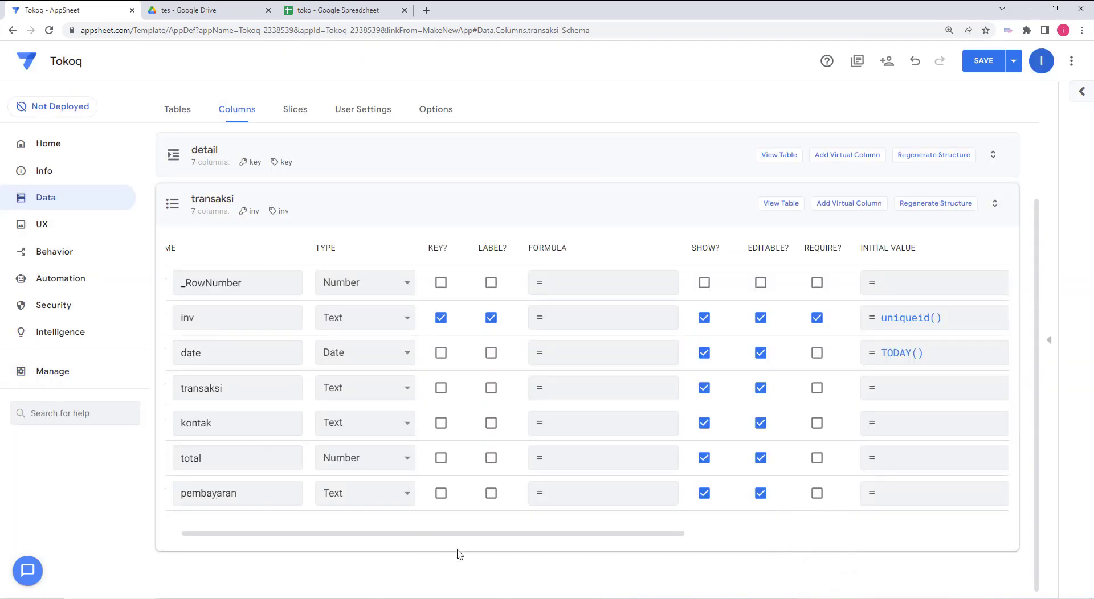
pyautogui.moveTo(493, 536); pyautogui.dragTo(385, 537)
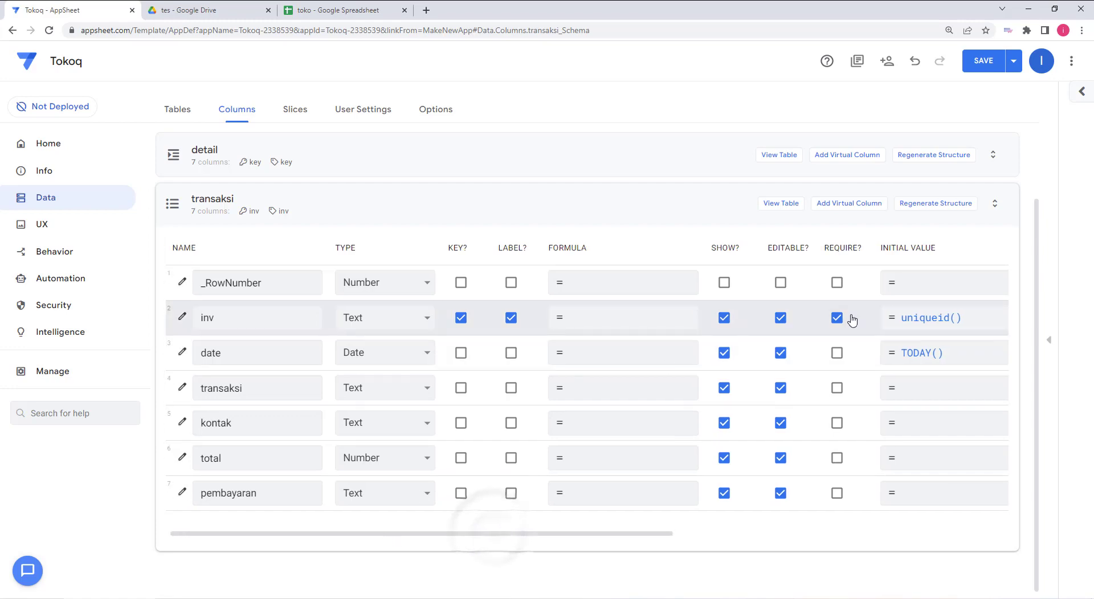
# Restrict the transaksi column with the Valid If formula list("Masuk","Keluar") and close its settings.
pyautogui.click(188, 390)
pyautogui.click(557, 441)
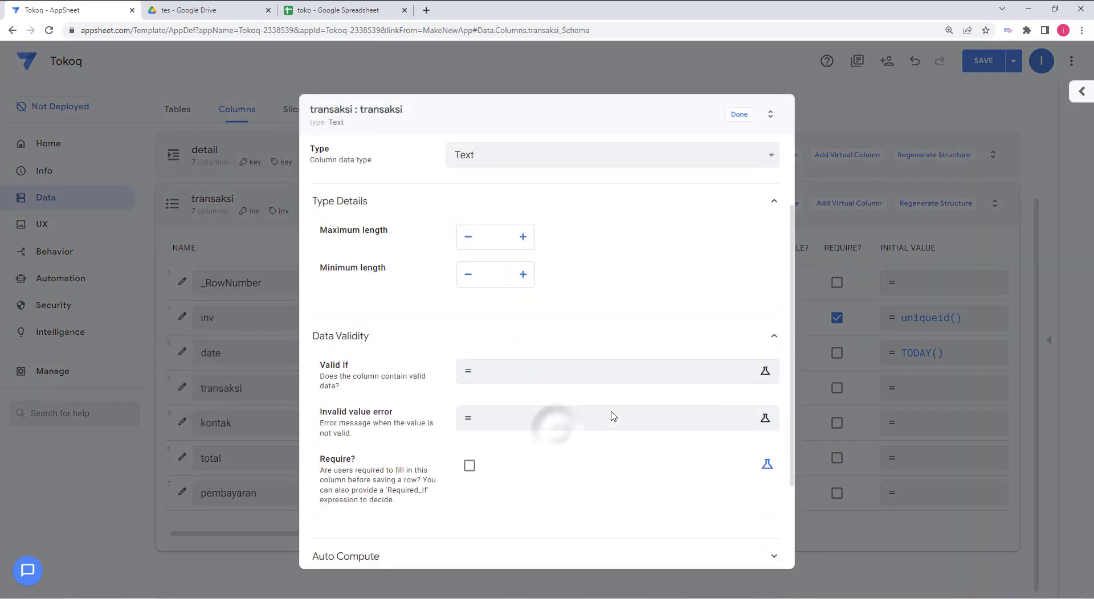
pyautogui.scroll(3, 619, 276)
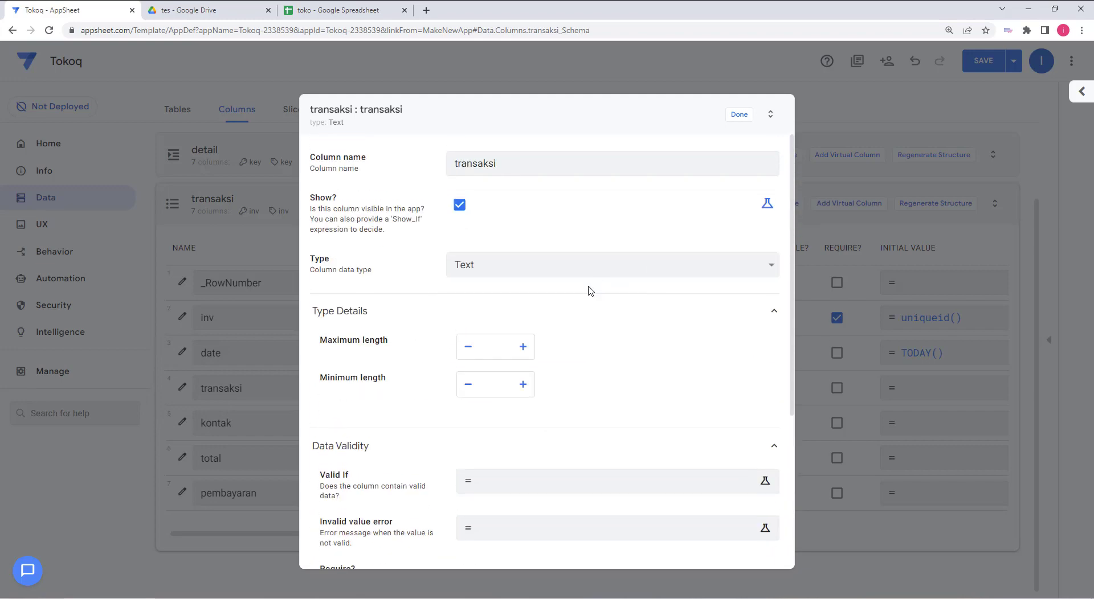
pyautogui.click(568, 485)
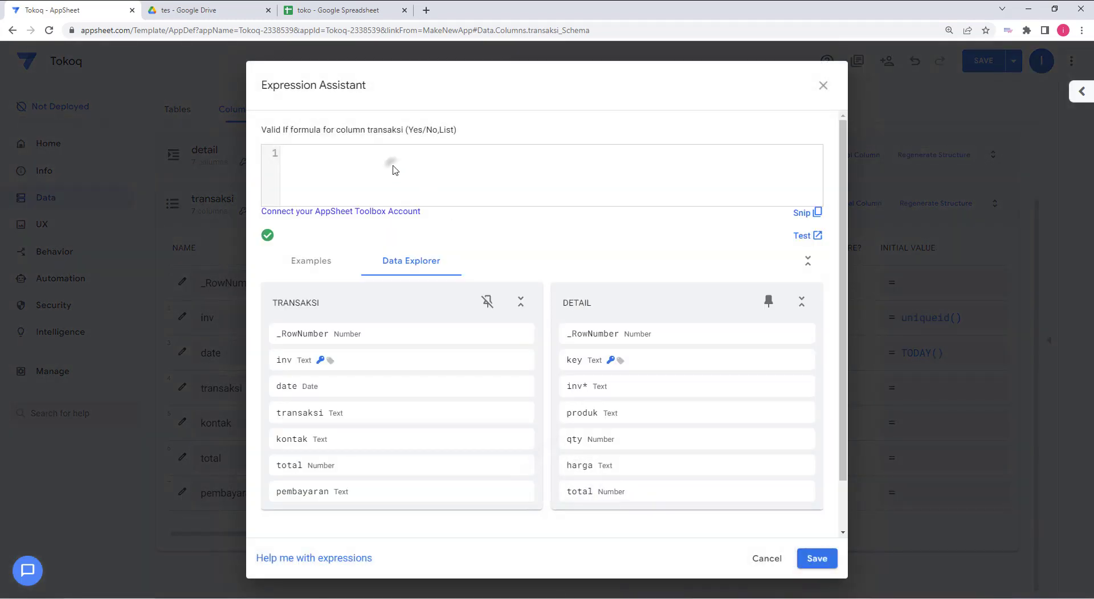
pyautogui.write('list("Masuk","keluar')
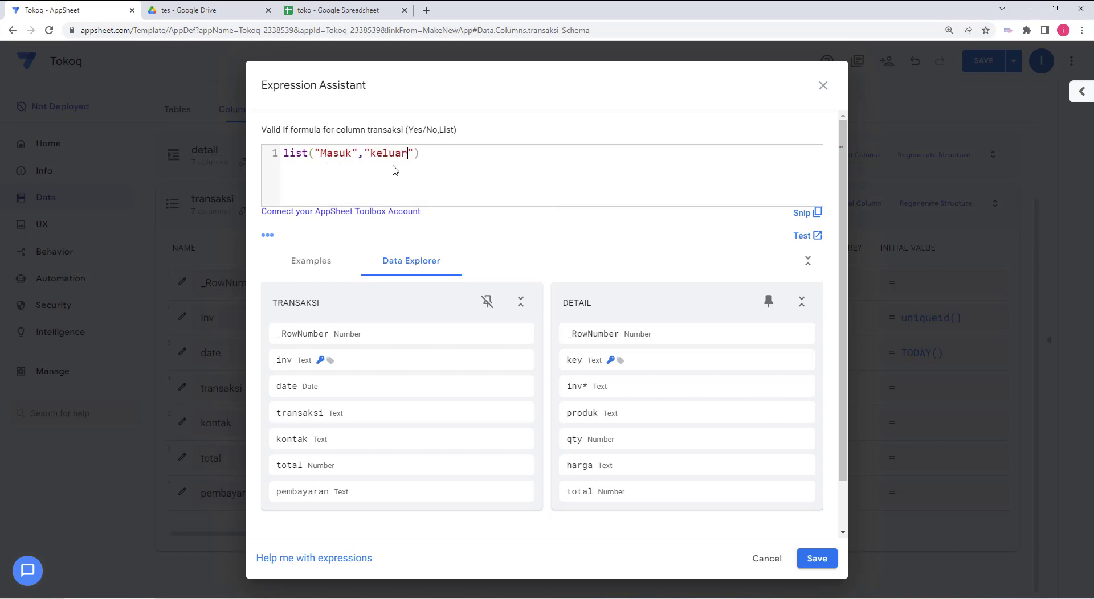
pyautogui.click(377, 154)
pyautogui.press('BackSpace')
pyautogui.write('K')
pyautogui.click(816, 558)
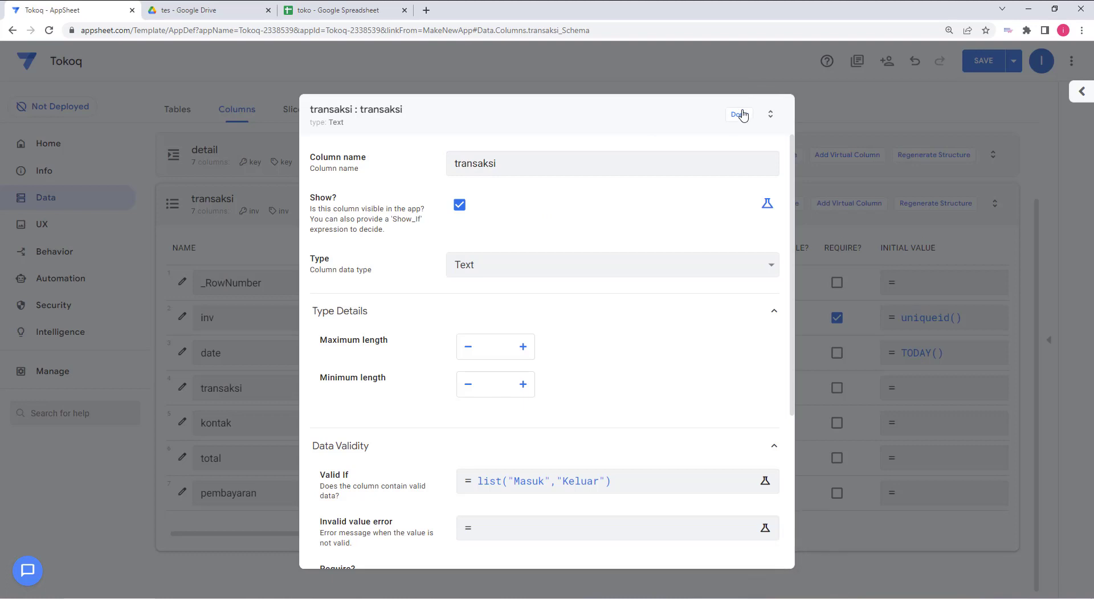
pyautogui.click(739, 114)
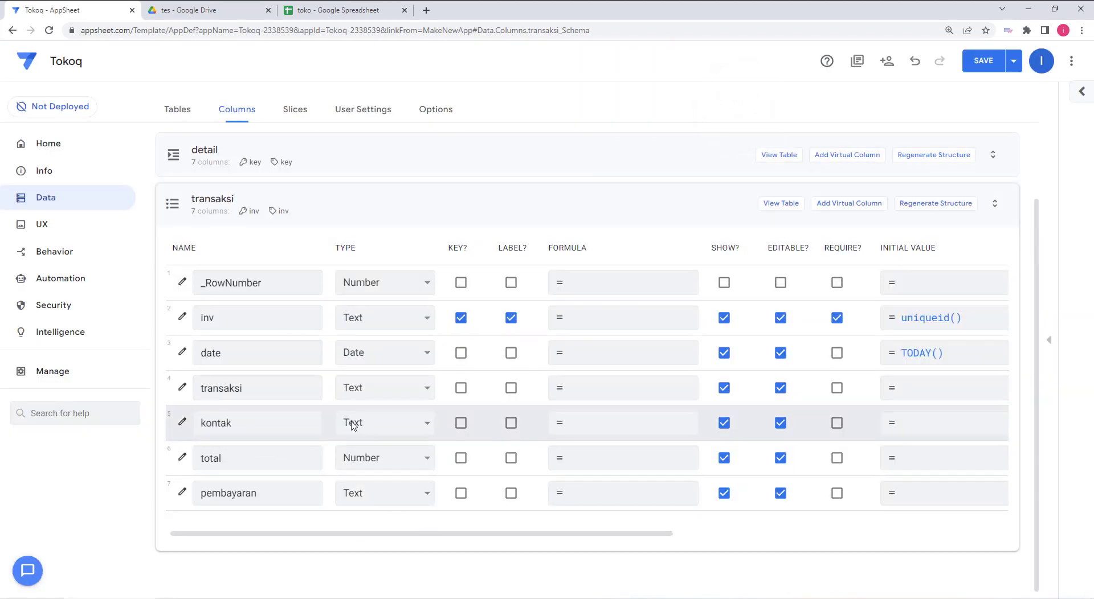
pyautogui.click(182, 423)
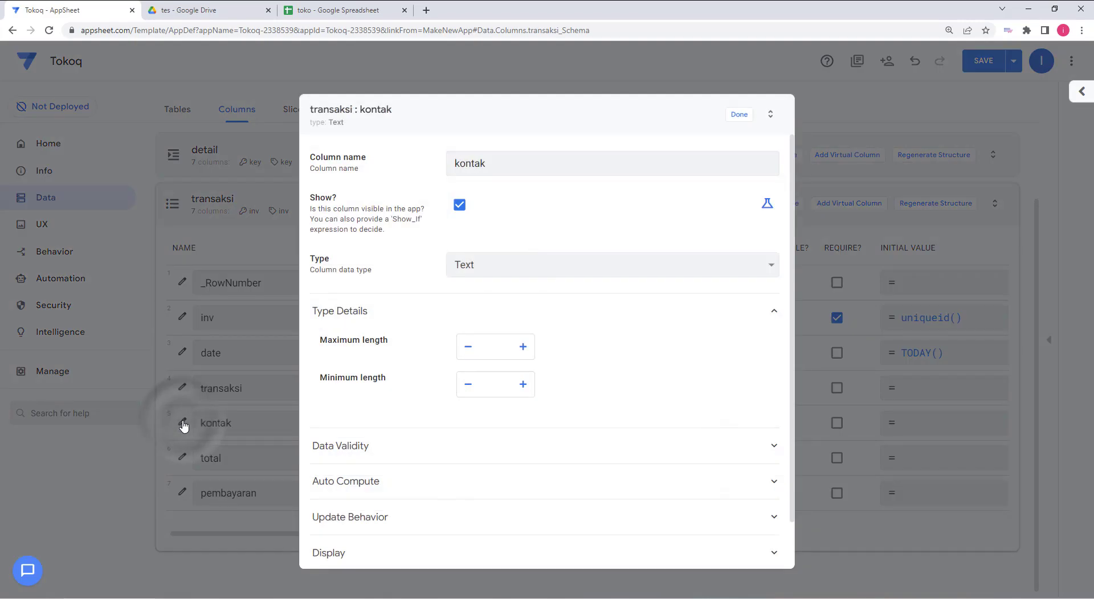
pyautogui.click(577, 445)
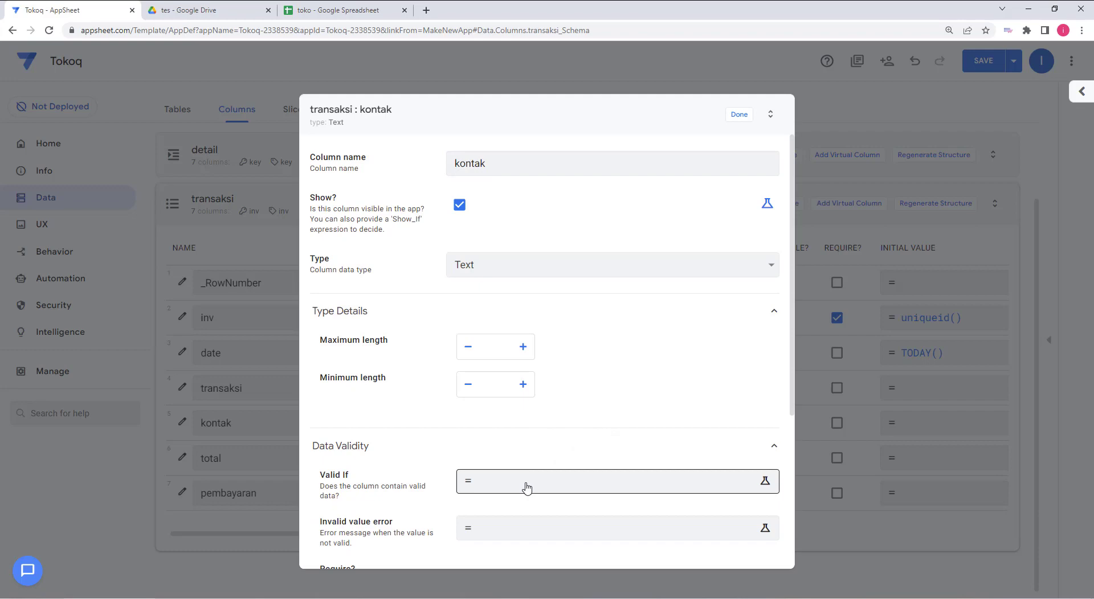
pyautogui.click(526, 484)
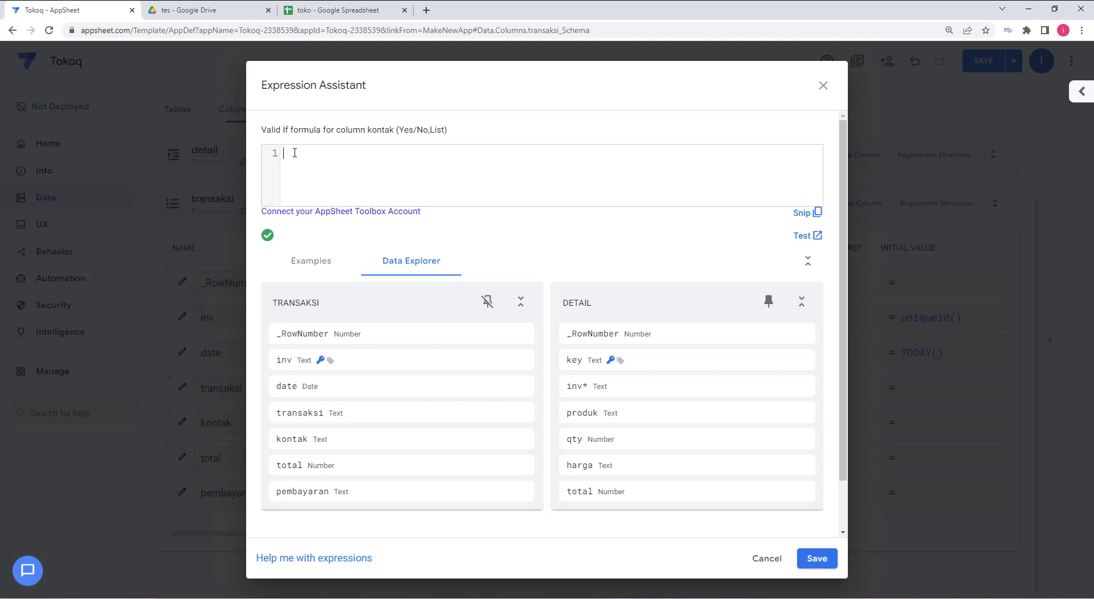
pyautogui.click(821, 85)
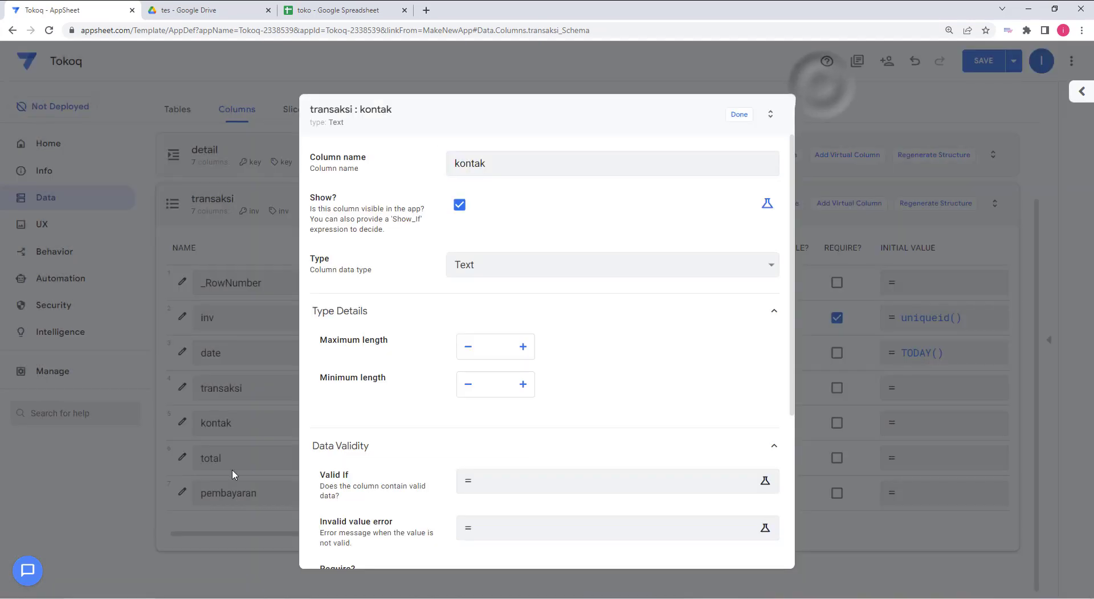
pyautogui.click(738, 115)
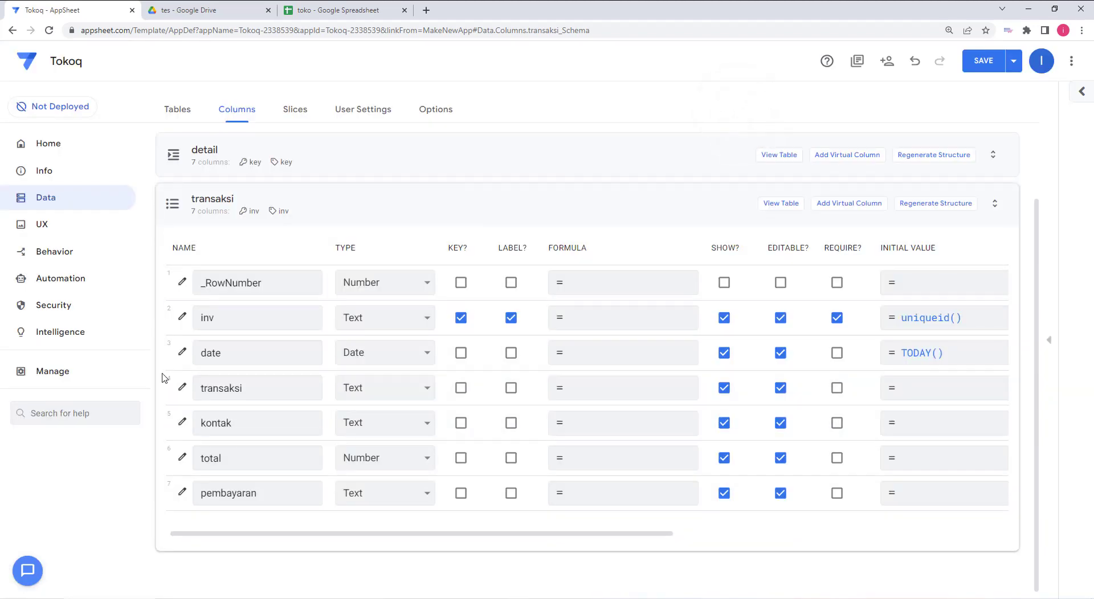
# Begin the kontak column's Suggested values formula with the condition if([transaksi]="masuk", and start a second line.
pyautogui.click(182, 423)
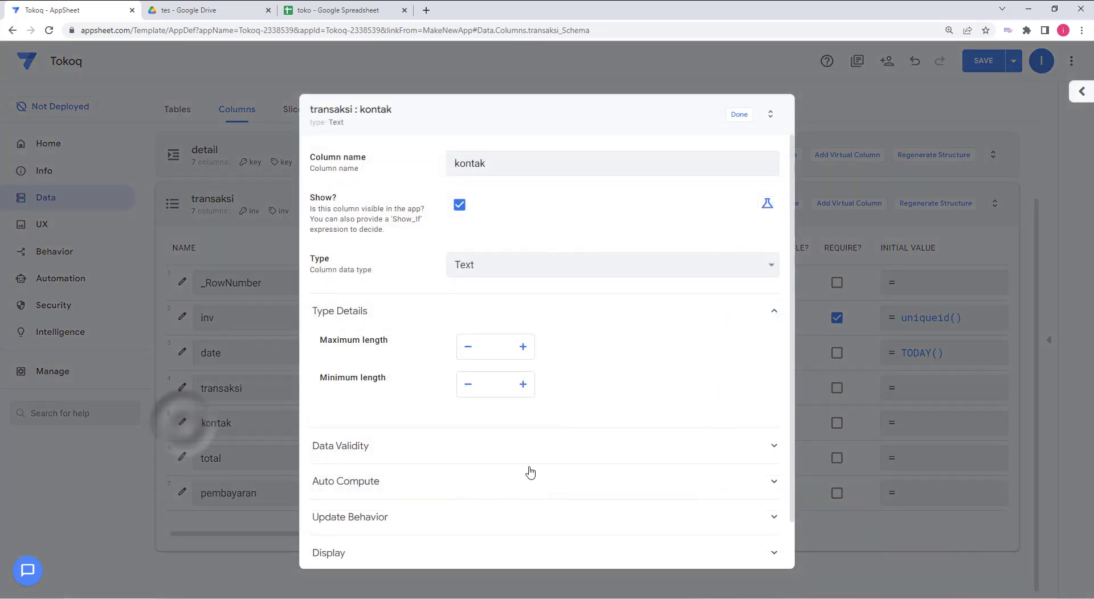
pyautogui.click(454, 482)
pyautogui.scroll(-4, 570, 439)
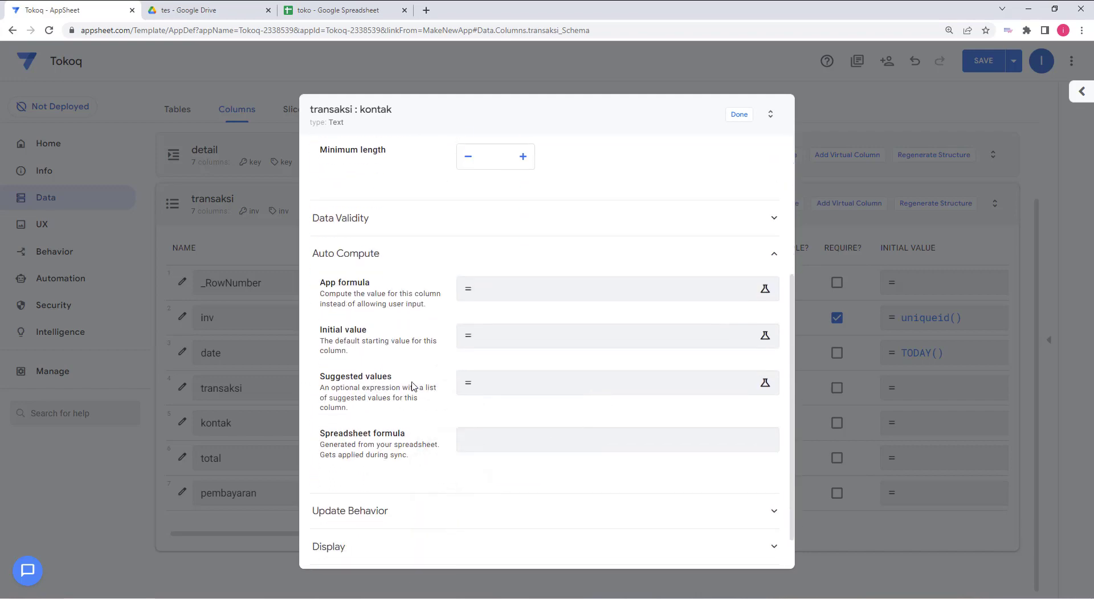
pyautogui.click(588, 387)
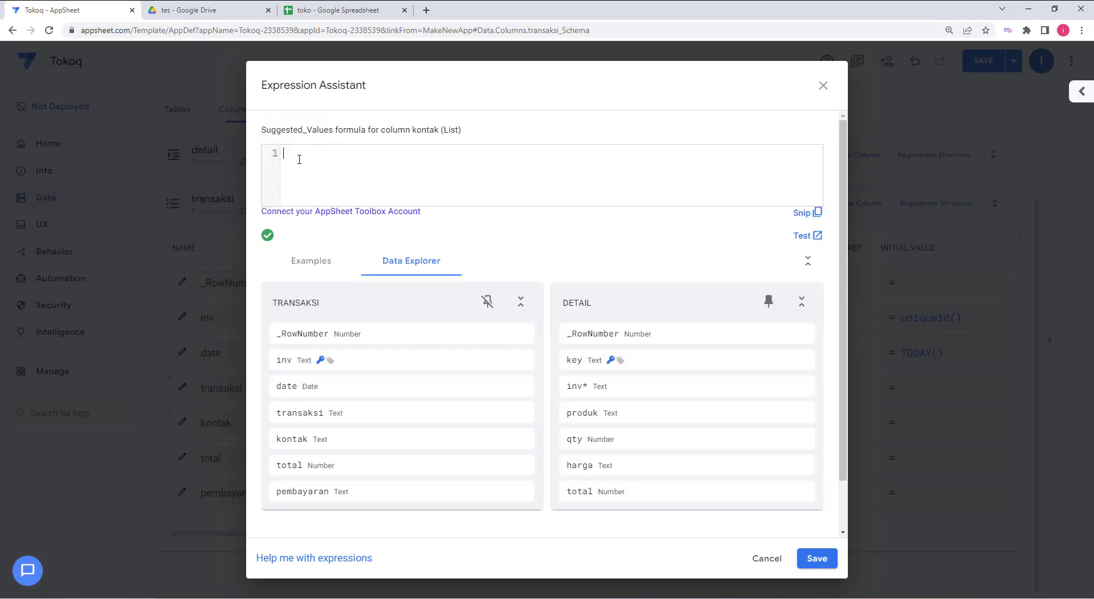
pyautogui.write('if([tran')
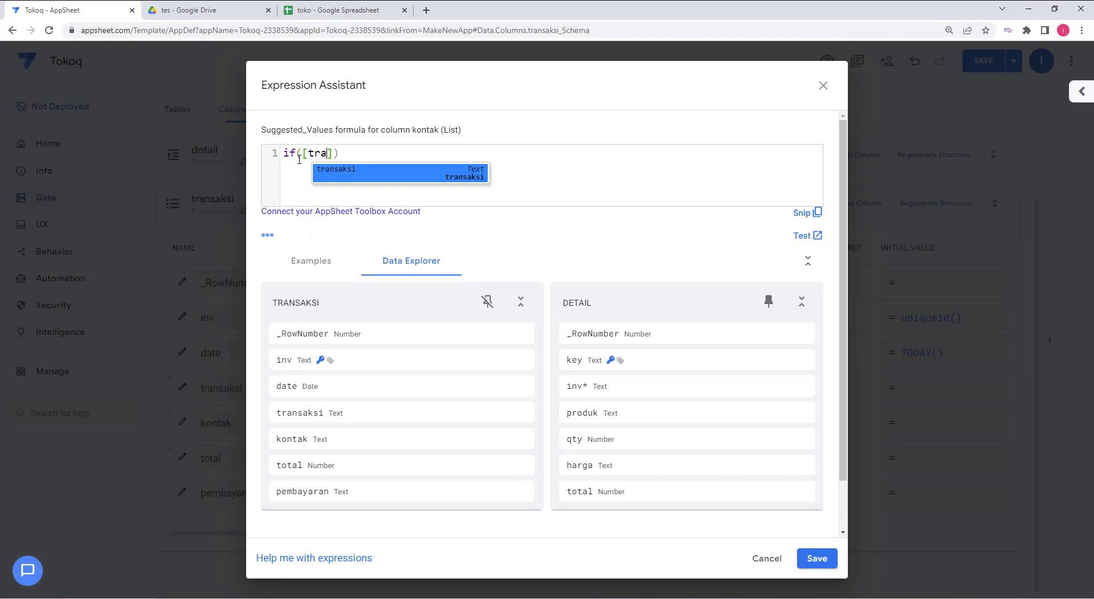
pyautogui.write('saksi')
pyautogui.write(']=')
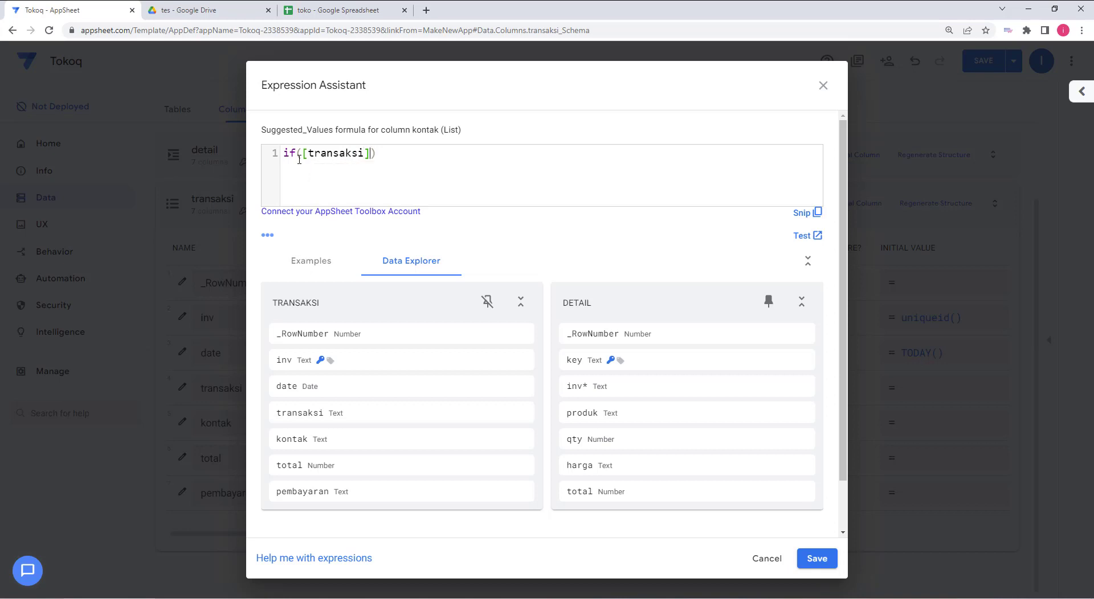
pyautogui.write('"masuk",')
pyautogui.press('Return')
# Enter select(transaksi[kontak],[transaksi]="masuk") as the if-result of the kontak suggested values formula.
pyautogui.write('select(')
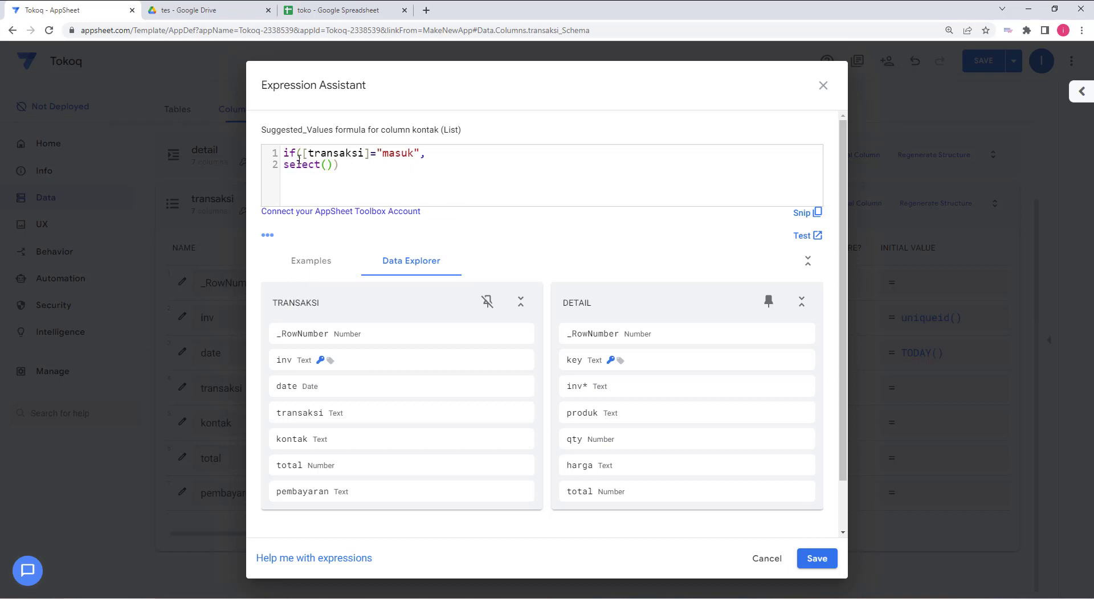
pyautogui.write('transak')
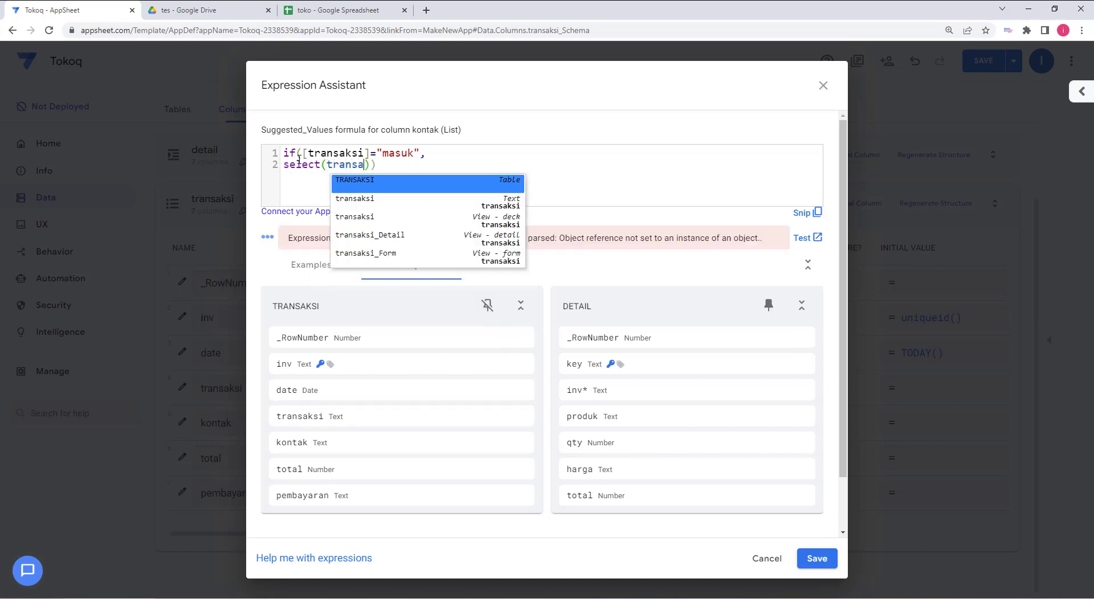
pyautogui.write('si[')
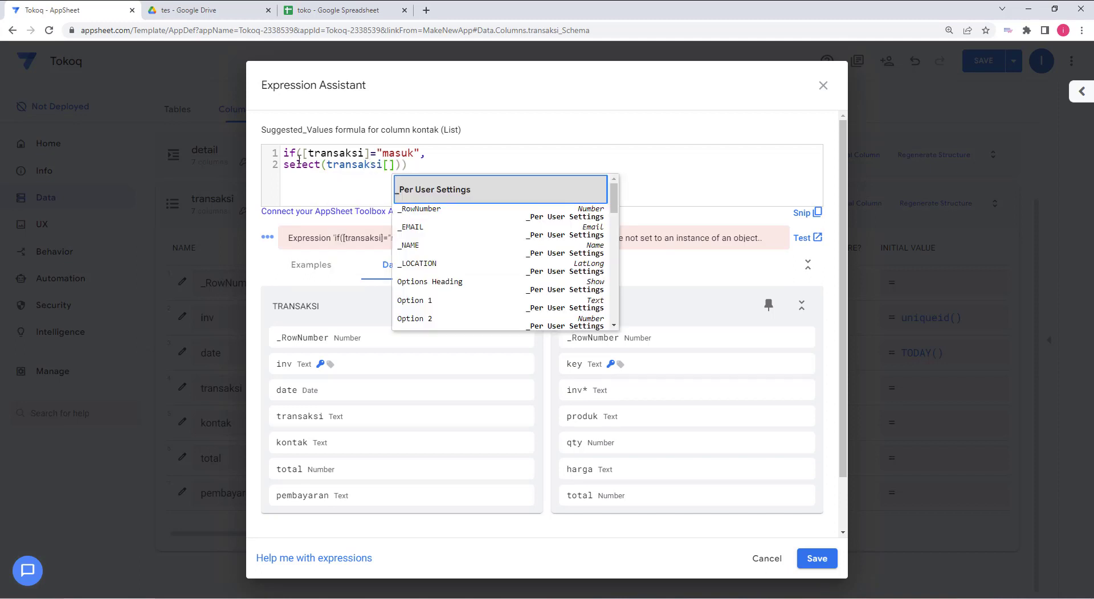
pyautogui.write('konta')
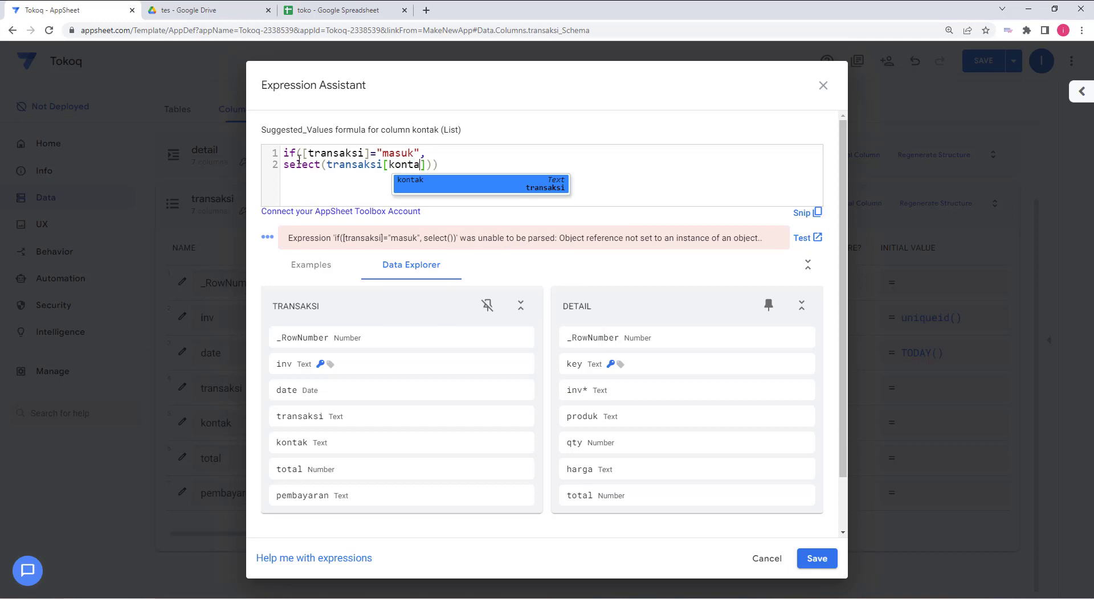
pyautogui.write('k],')
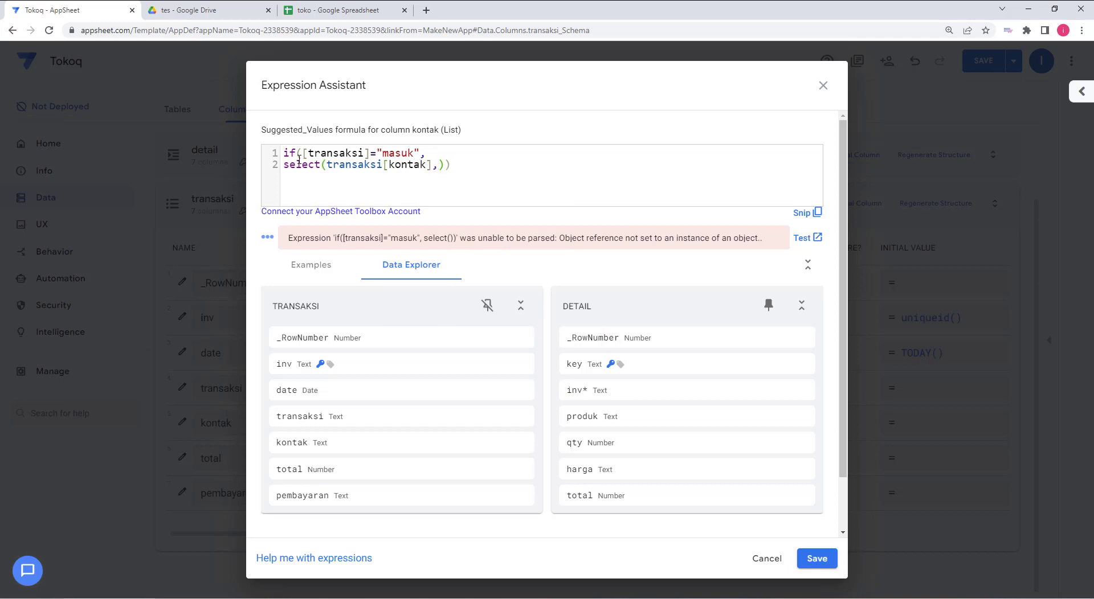
pyautogui.write('[transa')
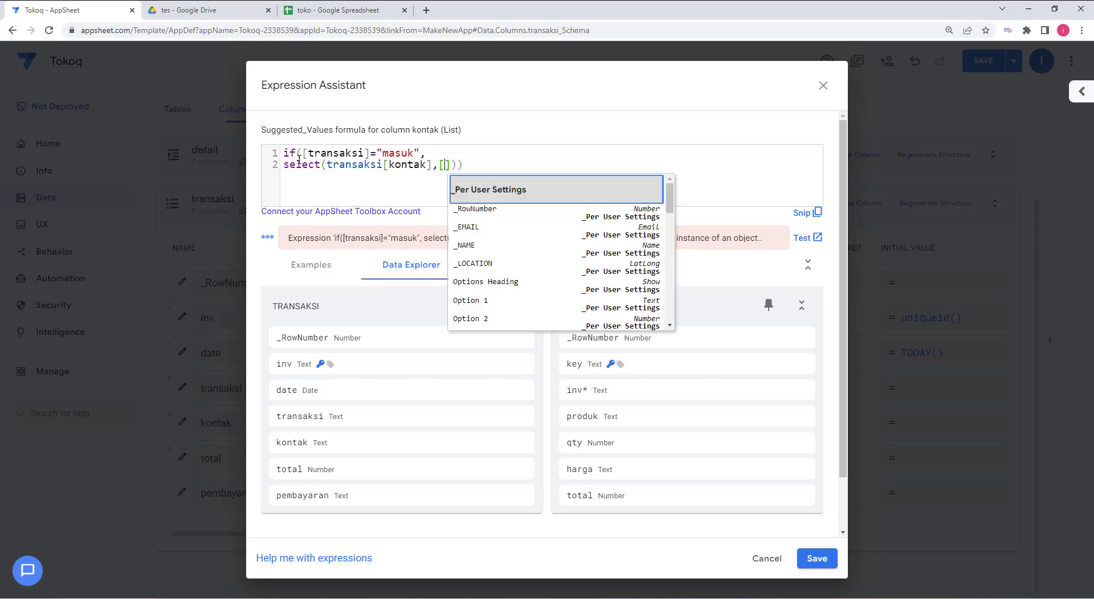
pyautogui.write('ksi')
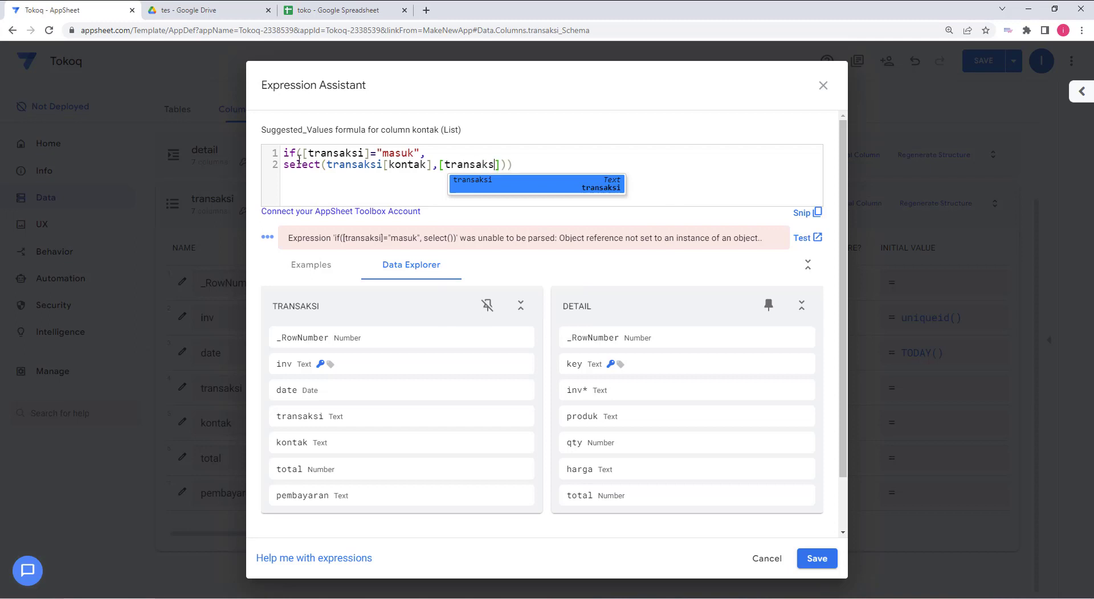
pyautogui.write(']=')
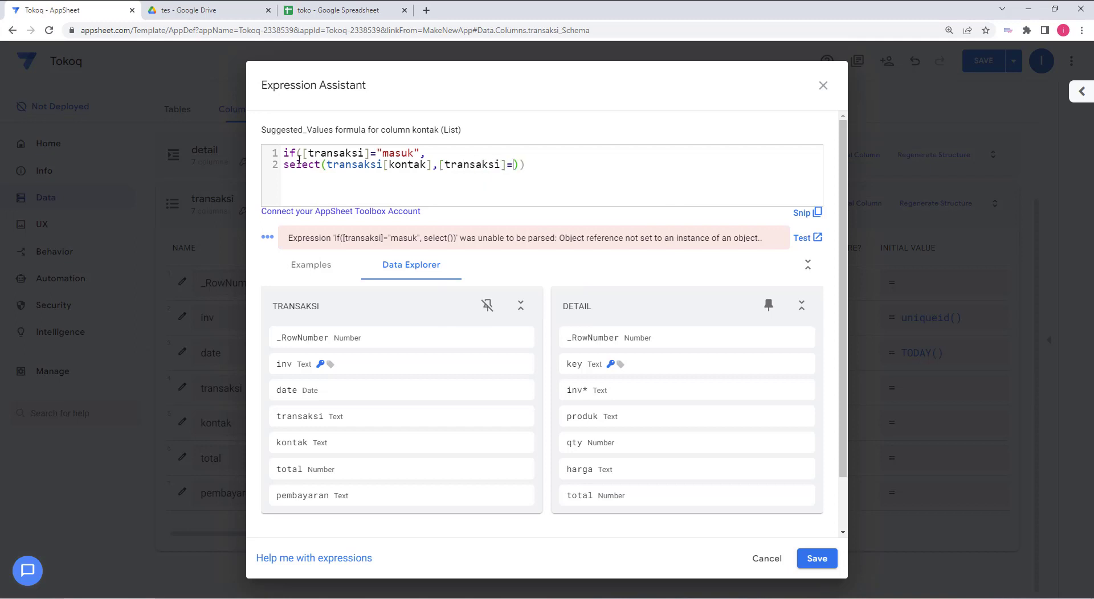
pyautogui.write('"masuk')
# Add select(transaksi[kontak],[transaksi]="keluar") as the else-result of the kontak suggested values formula, and save the column settings.
pyautogui.moveTo(565, 164); pyautogui.dragTo(286, 163)
pyautogui.hotkey('ctrl', 'c')
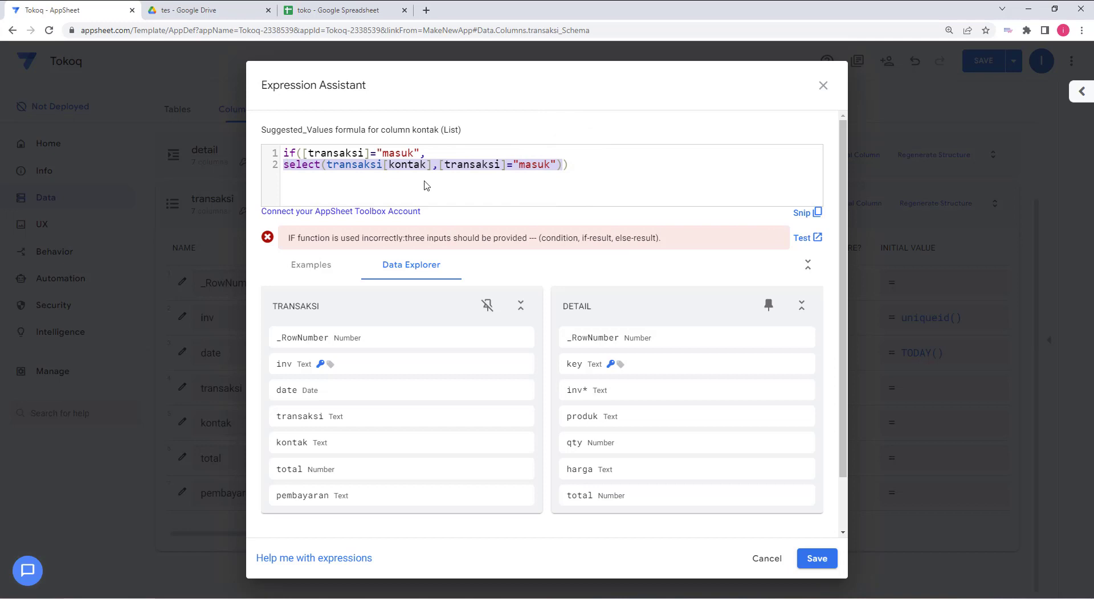
pyautogui.click(565, 166)
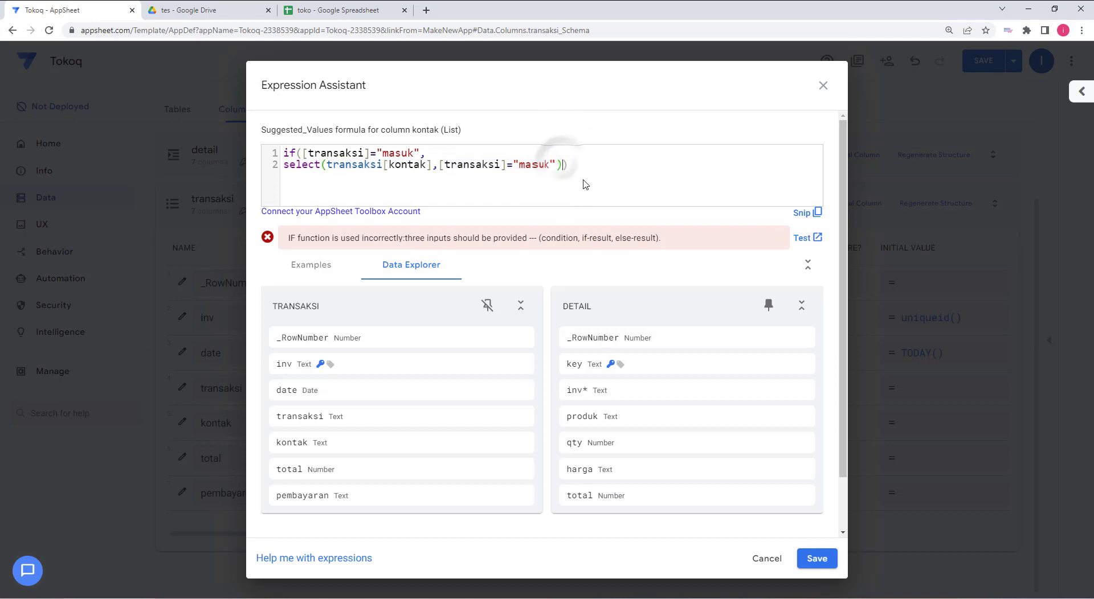
pyautogui.write(',')
pyautogui.press('Return')
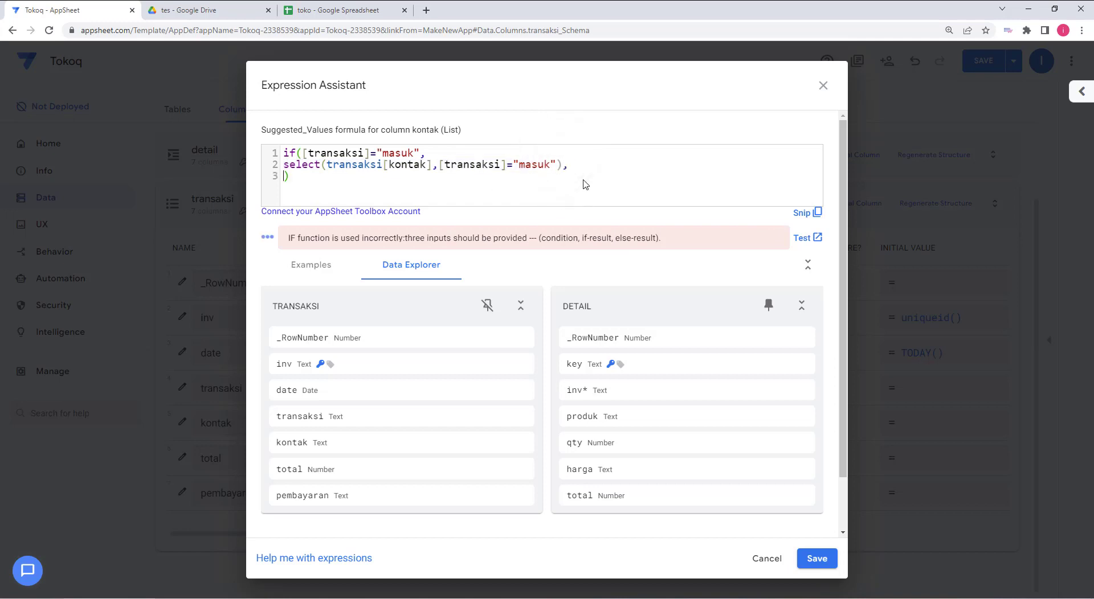
pyautogui.hotkey('ctrl', 'v')
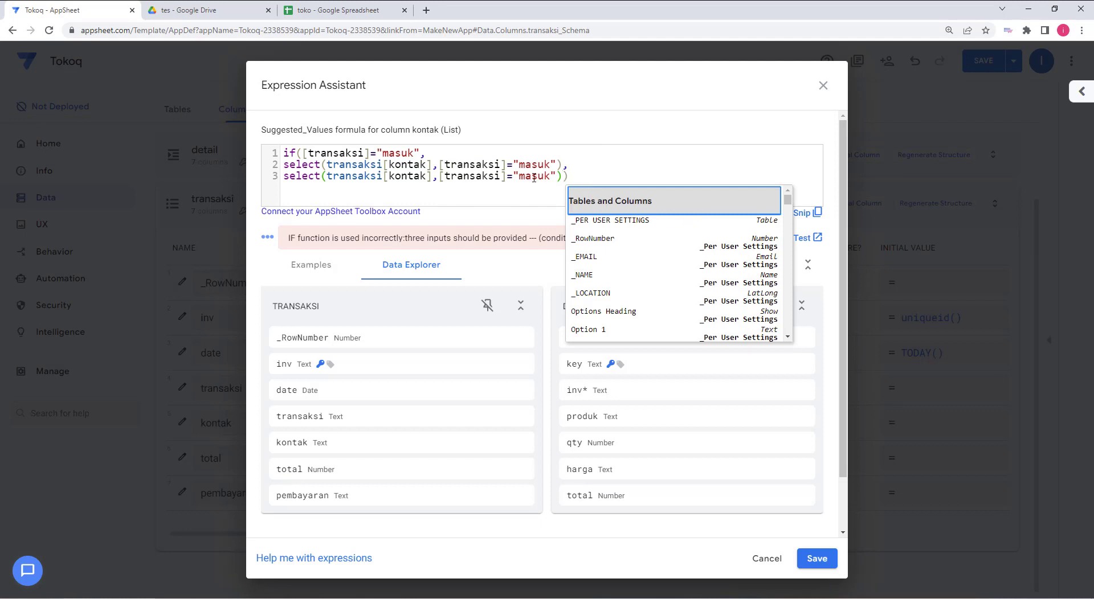
pyautogui.doubleClick(532, 177)
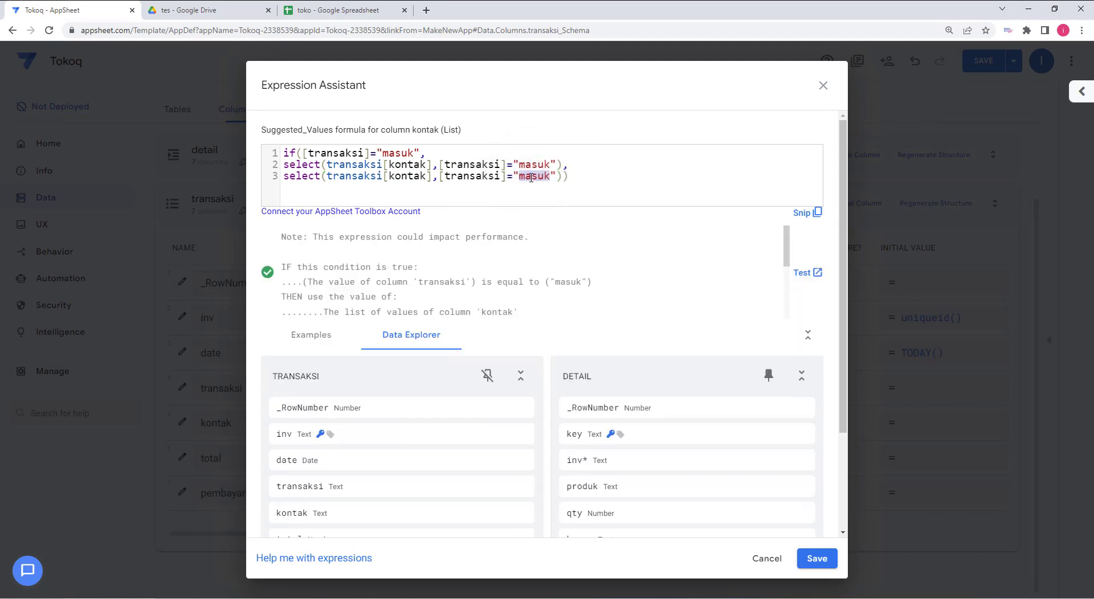
pyautogui.write('keluar')
pyautogui.click(816, 558)
pyautogui.click(739, 114)
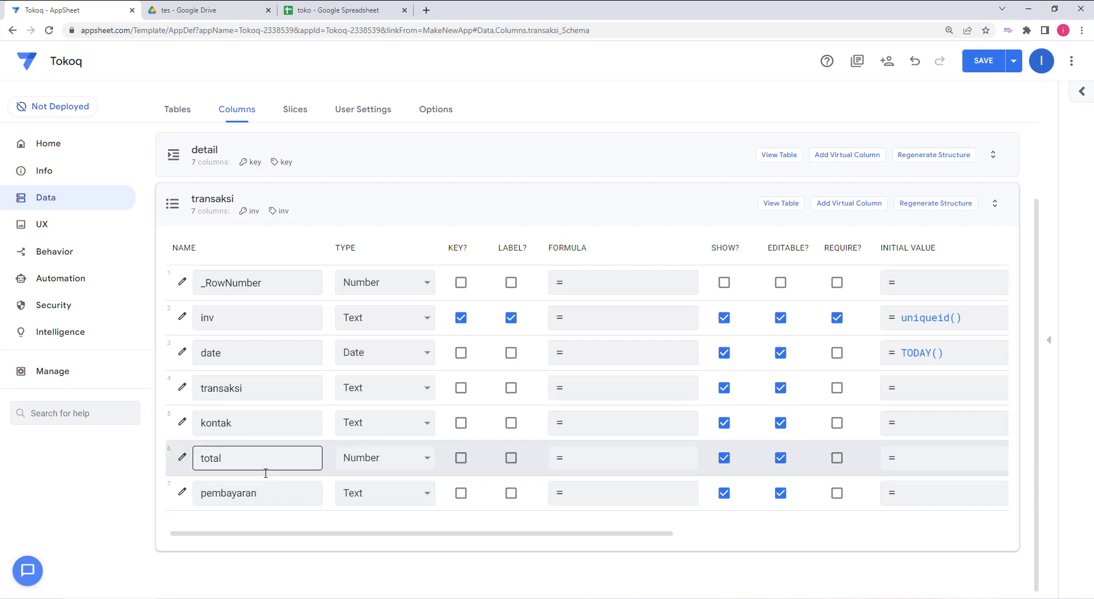
# Set the suggested values of the pembayaran column in the transaksi table to transaksi[pembayaran] and close its settings.
pyautogui.click(183, 493)
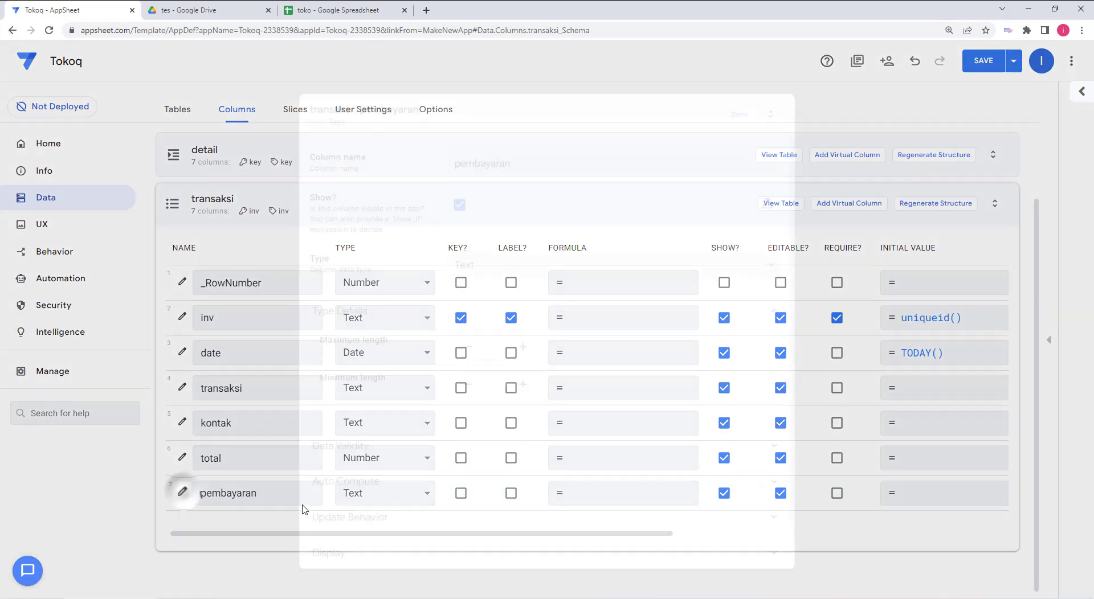
pyautogui.scroll(-1, 573, 445)
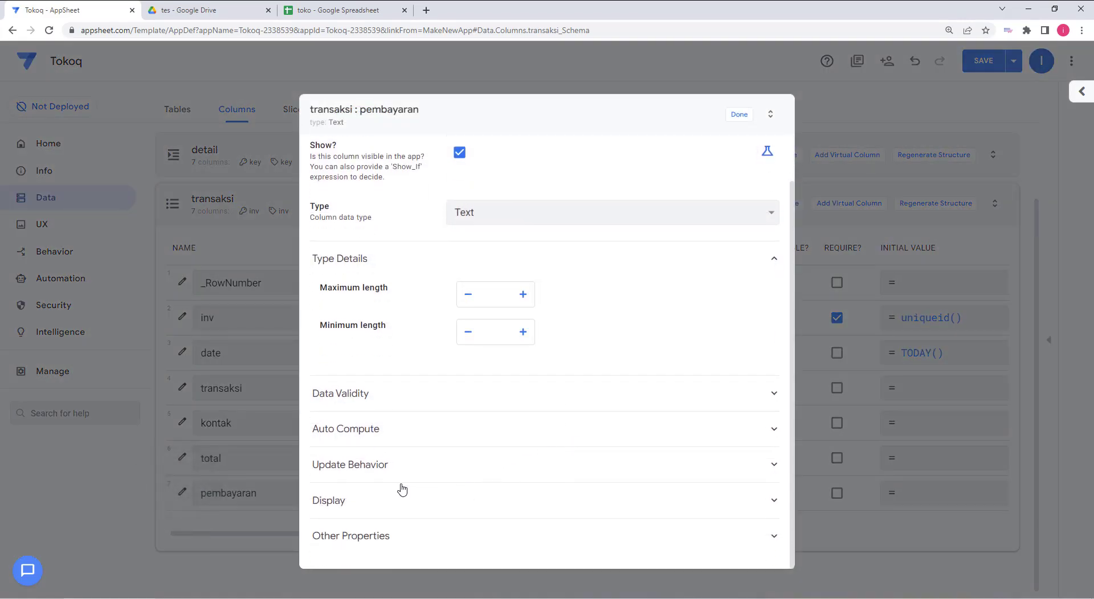
pyautogui.click(482, 429)
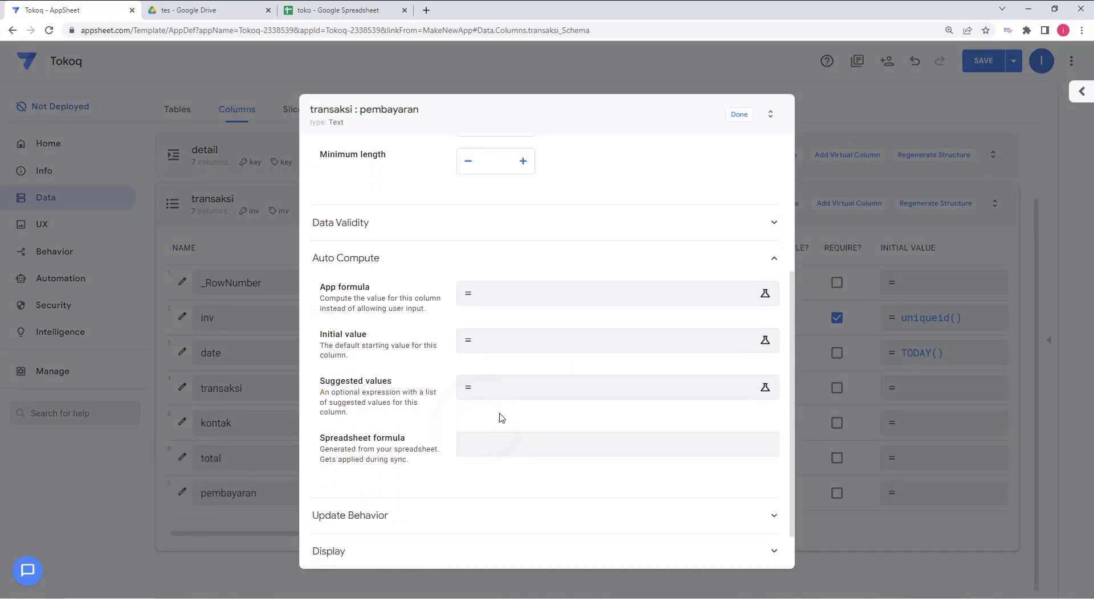
pyautogui.click(533, 387)
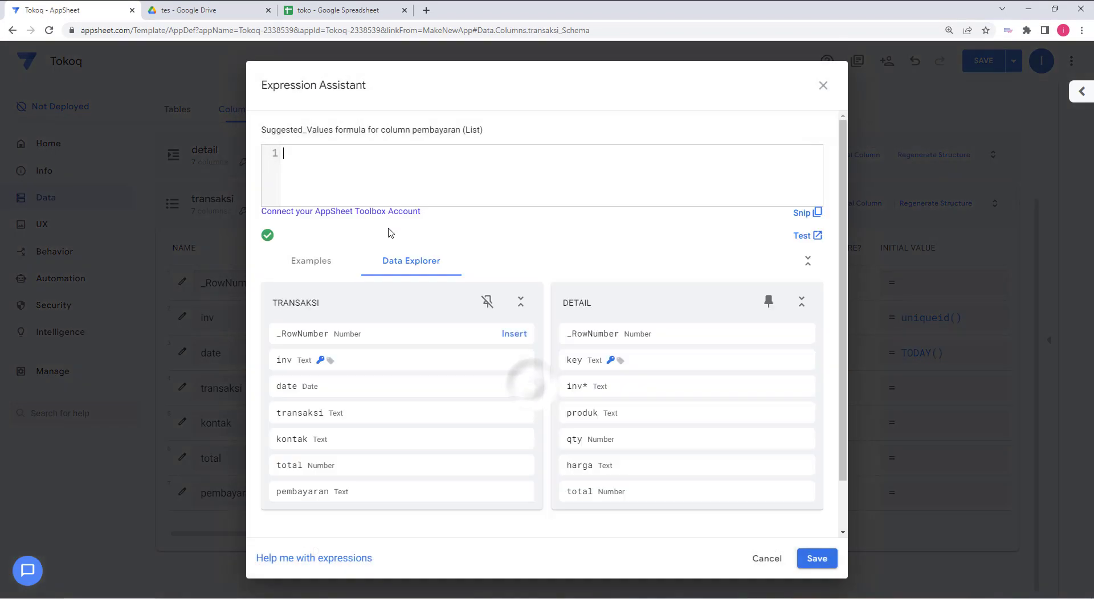
pyautogui.click(334, 166)
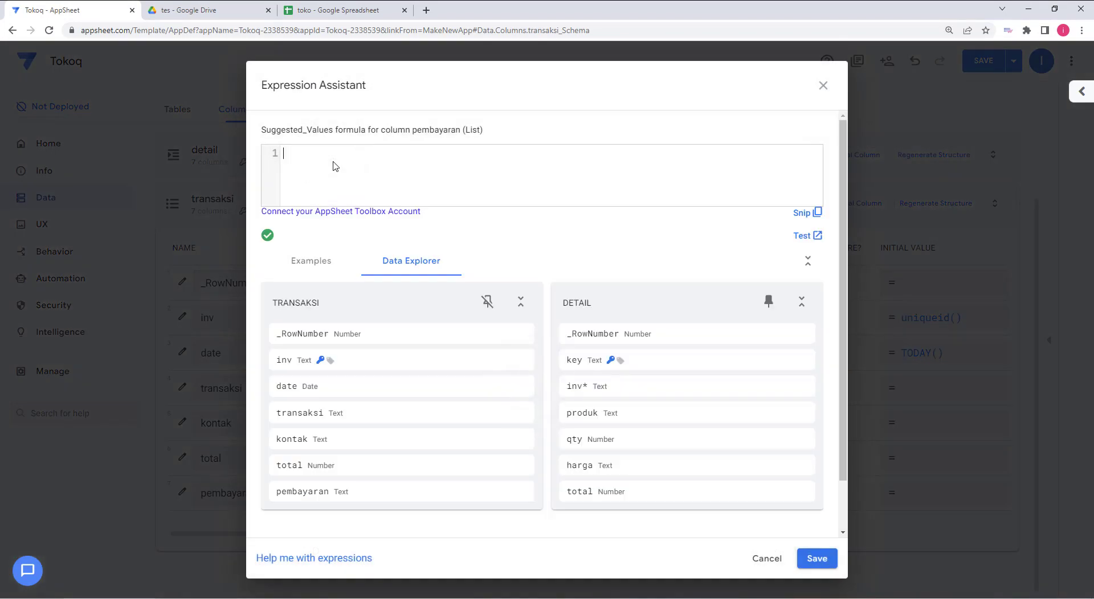
pyautogui.write('transa')
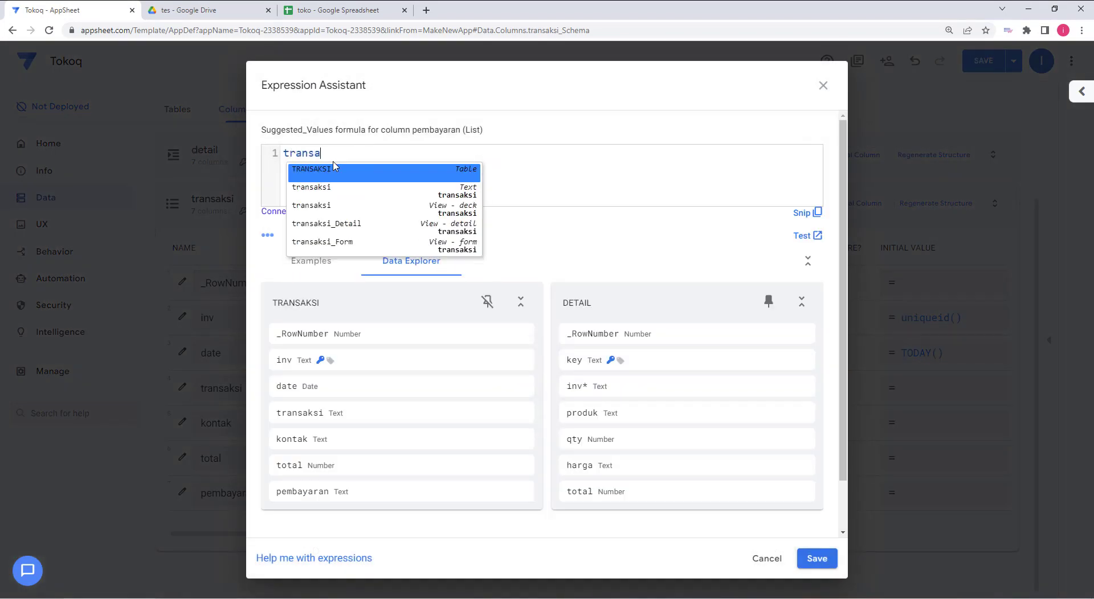
pyautogui.write('ksi[')
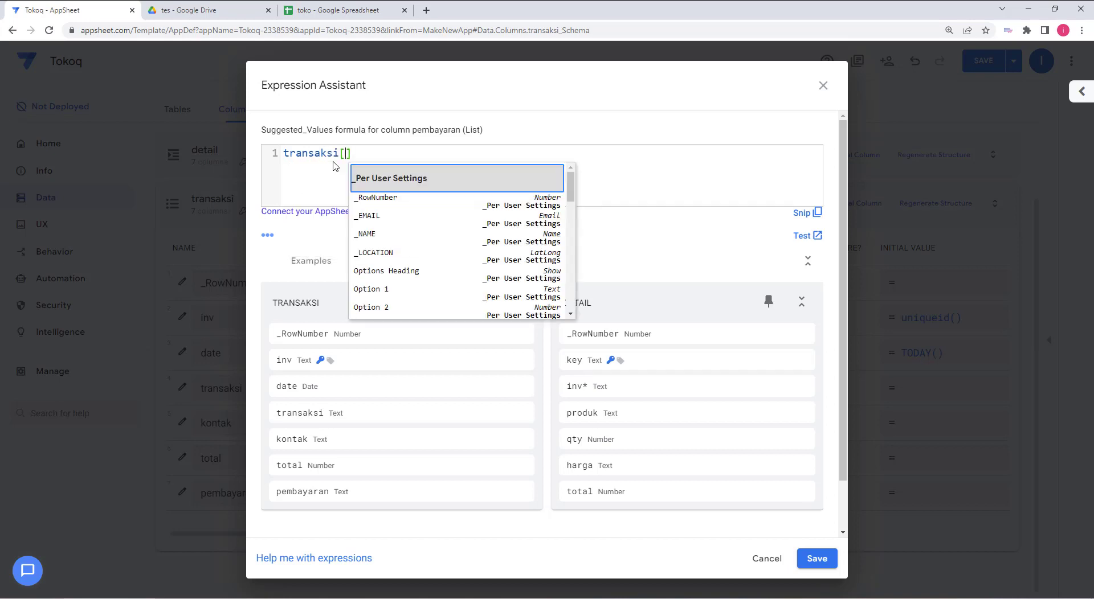
pyautogui.write('pembayar')
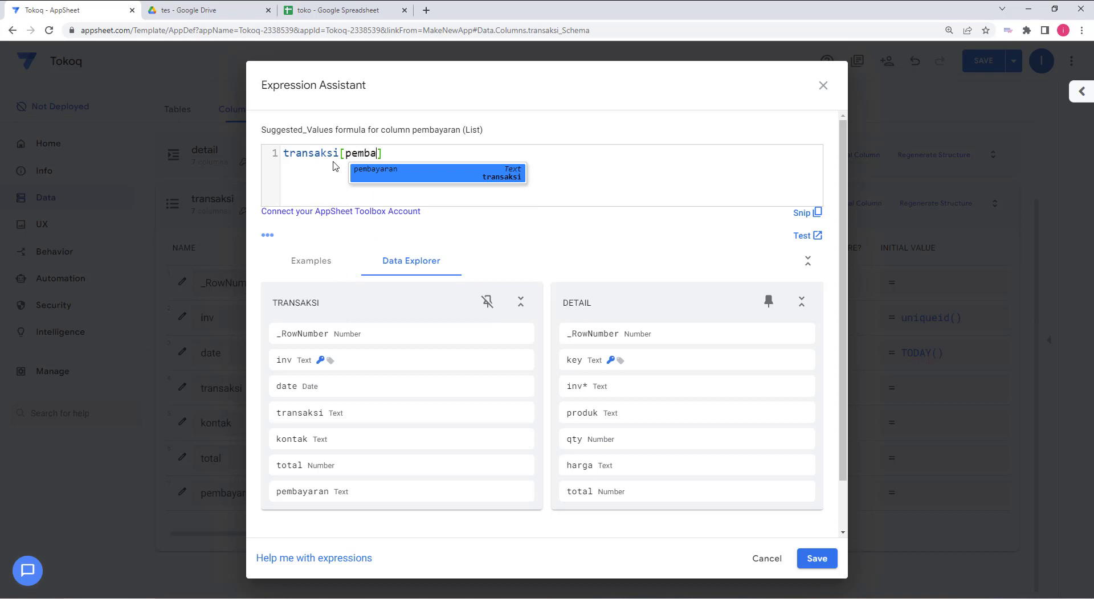
pyautogui.write('an]')
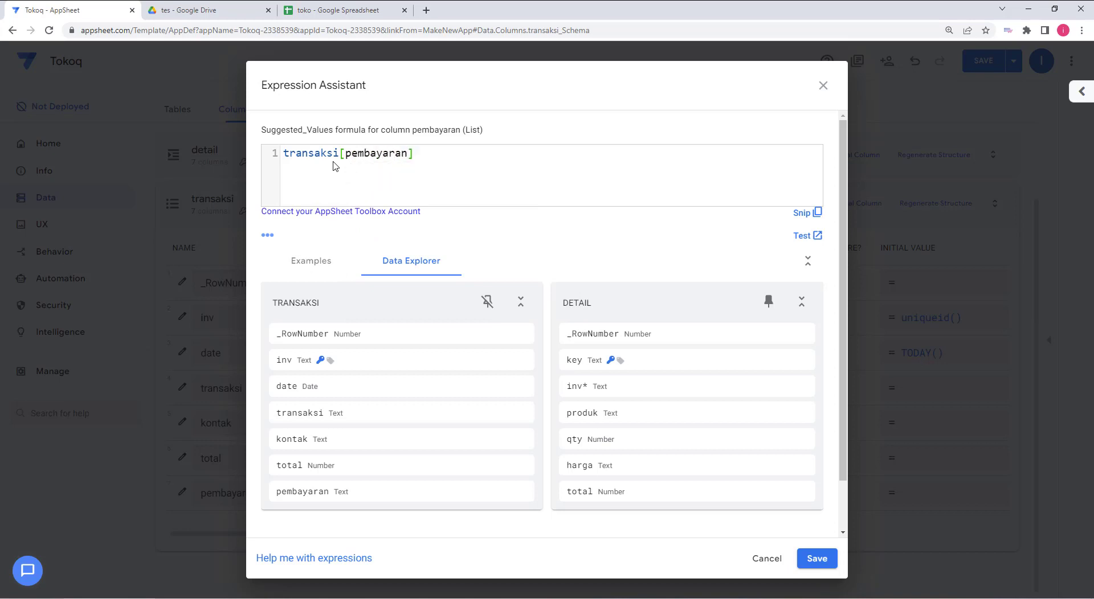
pyautogui.click(818, 559)
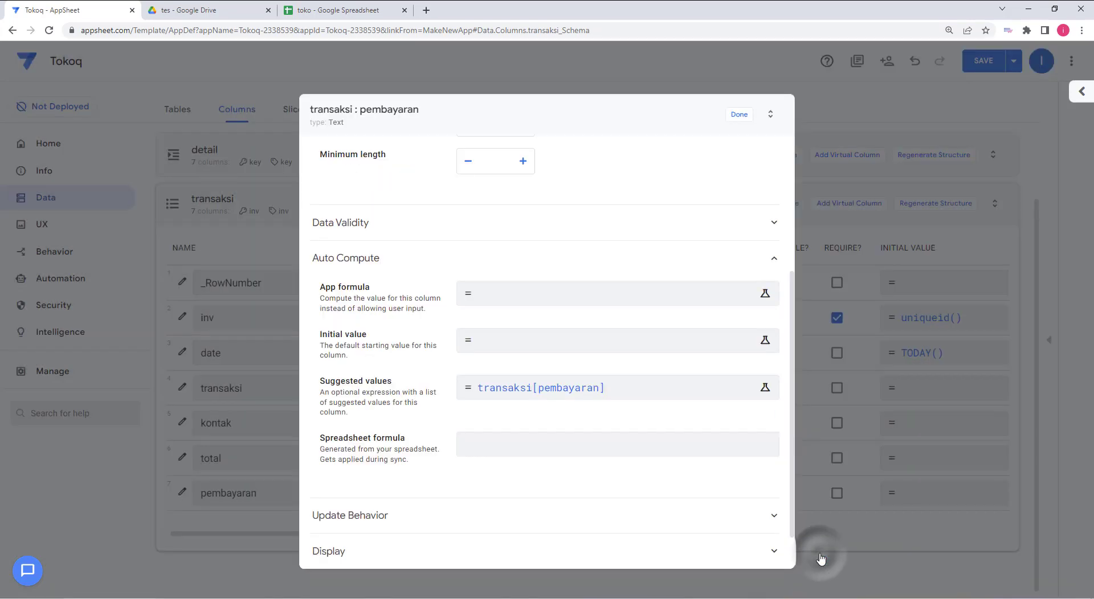
pyautogui.click(739, 114)
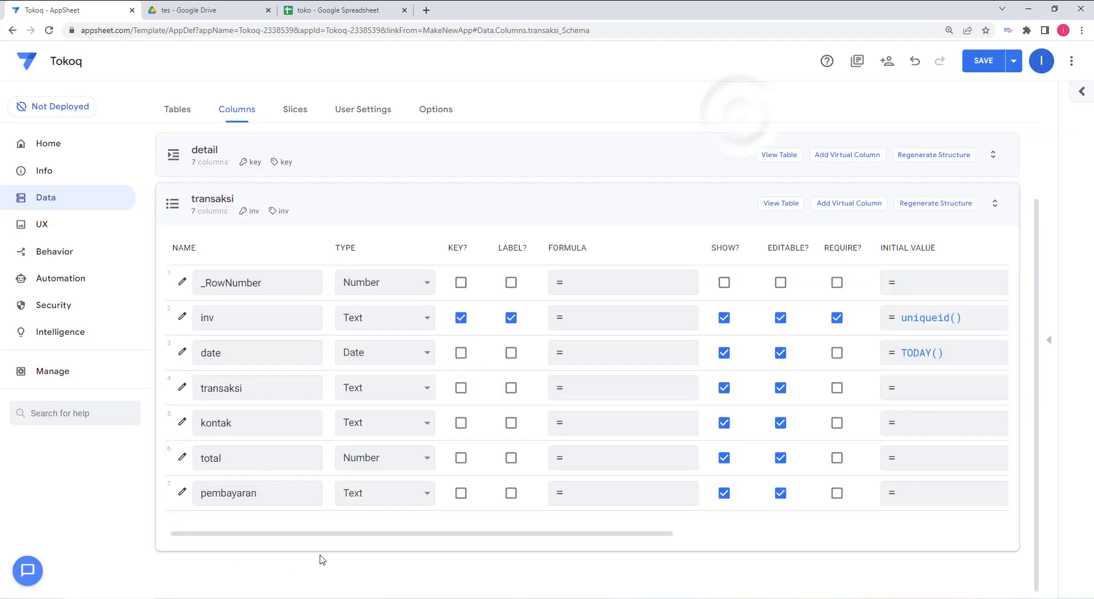
# Set the initial value of the key column in the detail table to uniqueid().
pyautogui.click(466, 152)
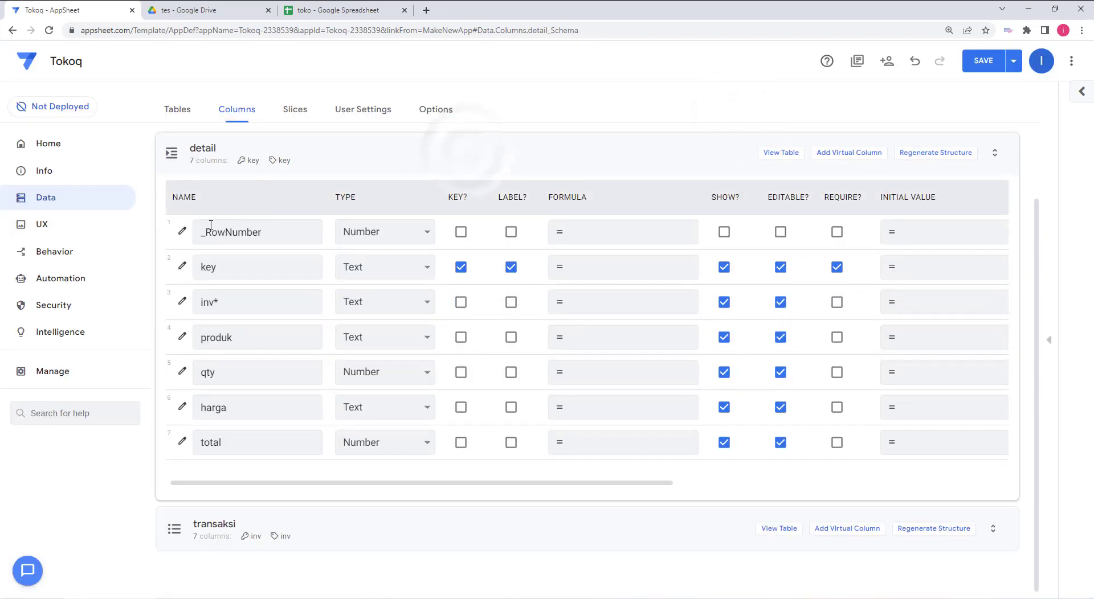
pyautogui.click(216, 269)
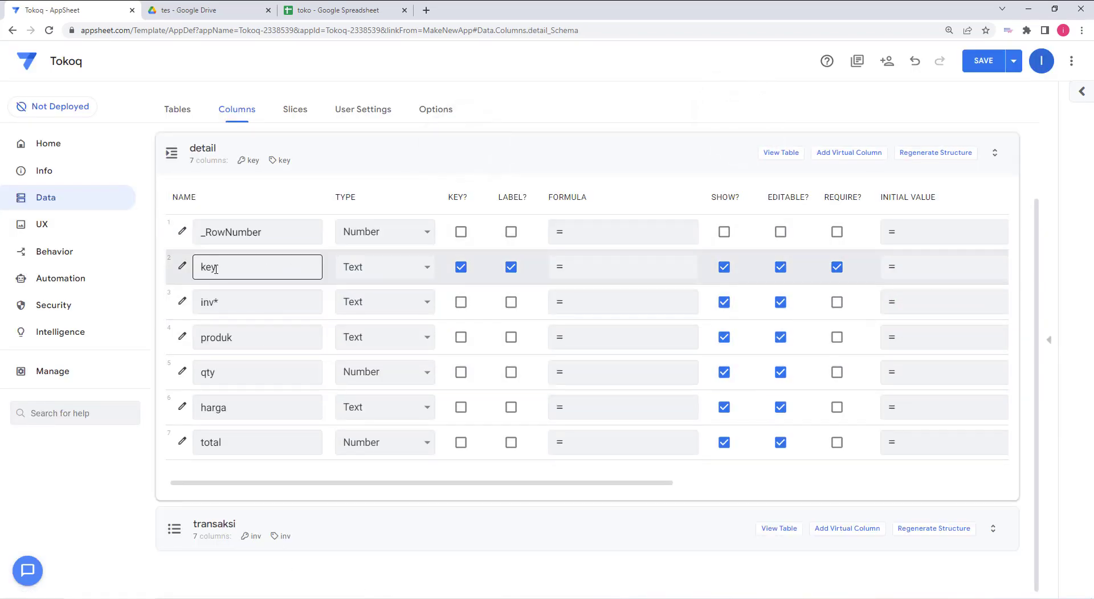
pyautogui.click(929, 268)
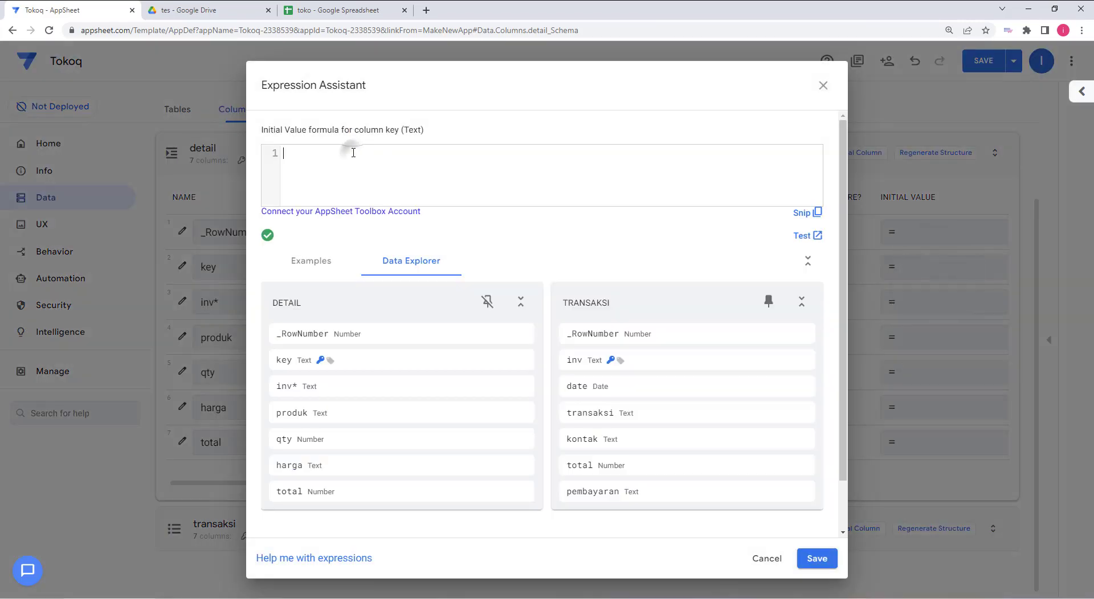
pyautogui.write('uniqu')
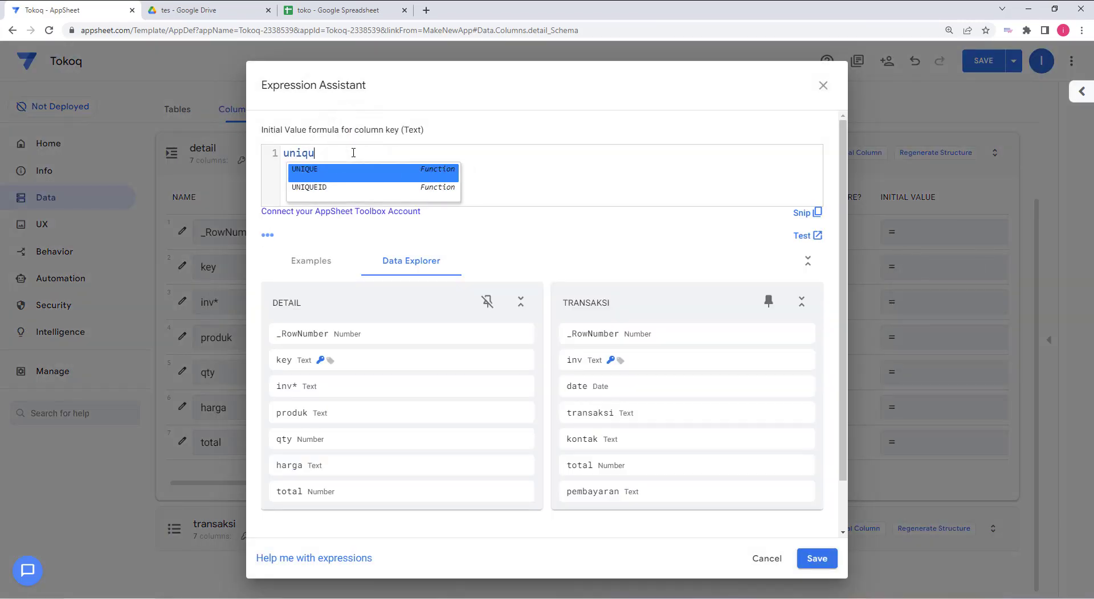
pyautogui.write('eid()')
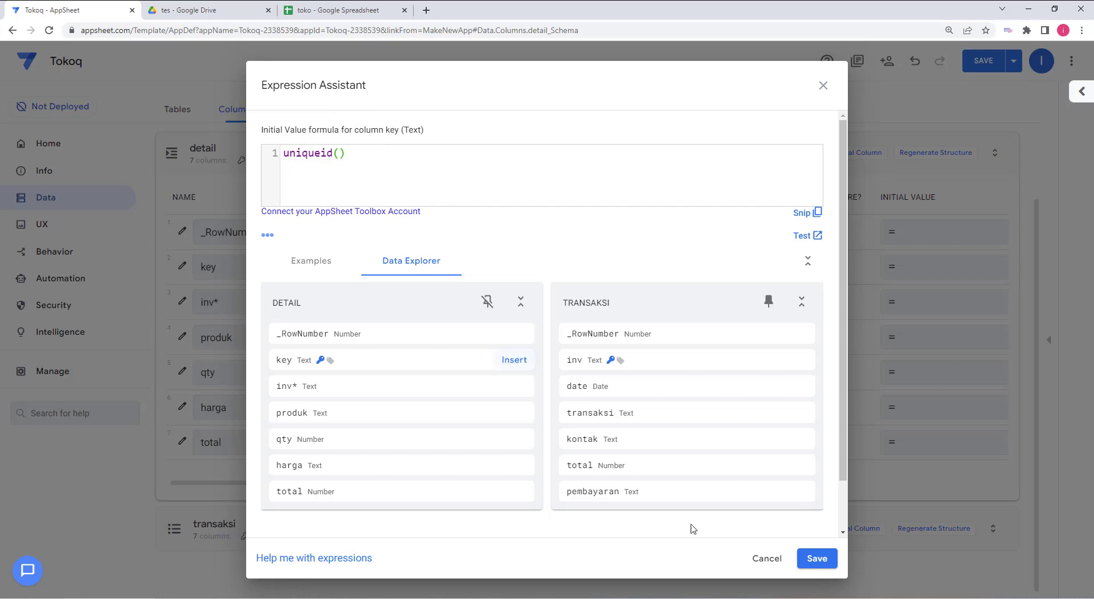
pyautogui.click(816, 559)
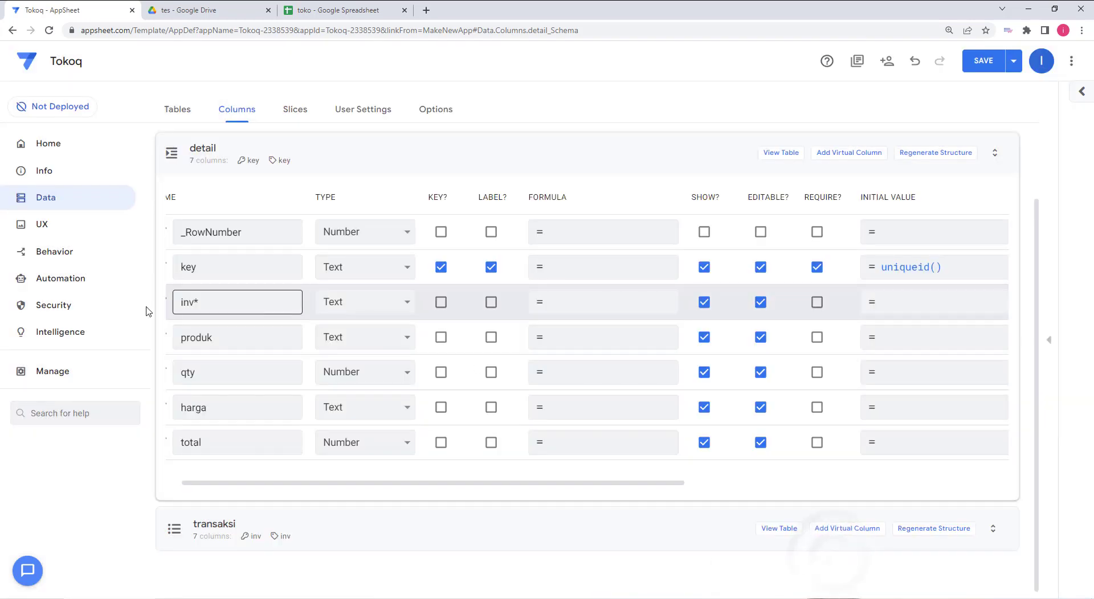
# Hide the detail table's key column with the Show_If expression false and close its settings.
pyautogui.moveTo(533, 487); pyautogui.dragTo(416, 481)
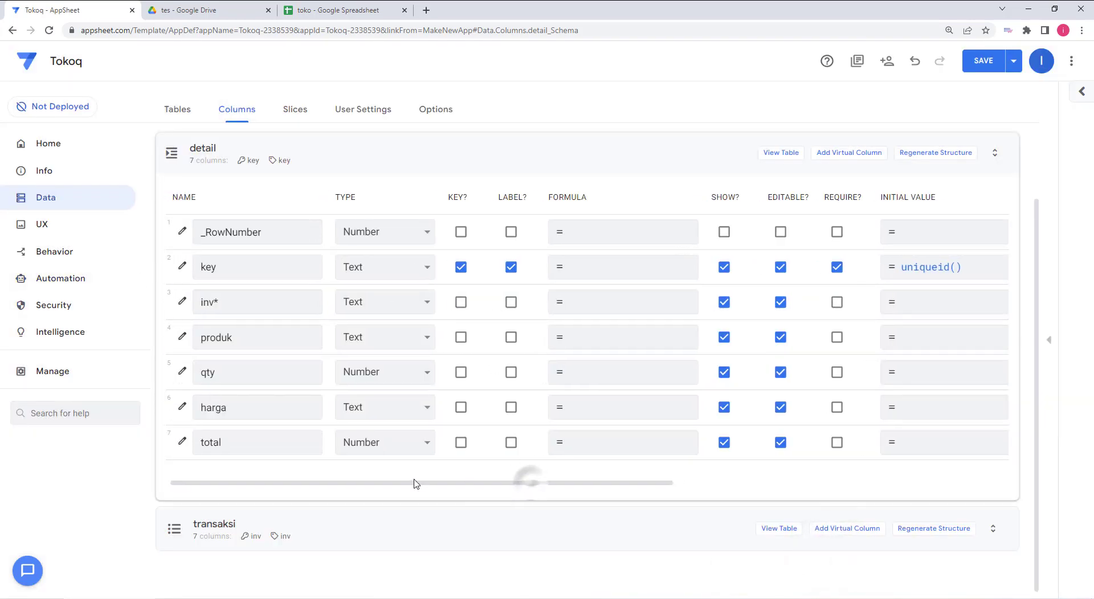
pyautogui.click(182, 266)
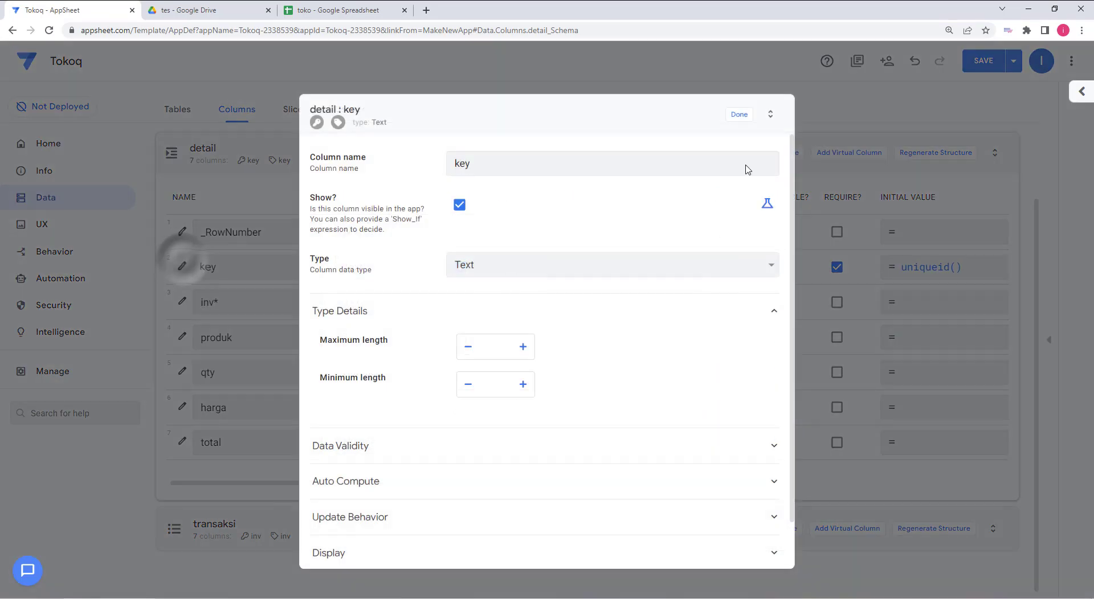
pyautogui.click(767, 205)
pyautogui.click(654, 206)
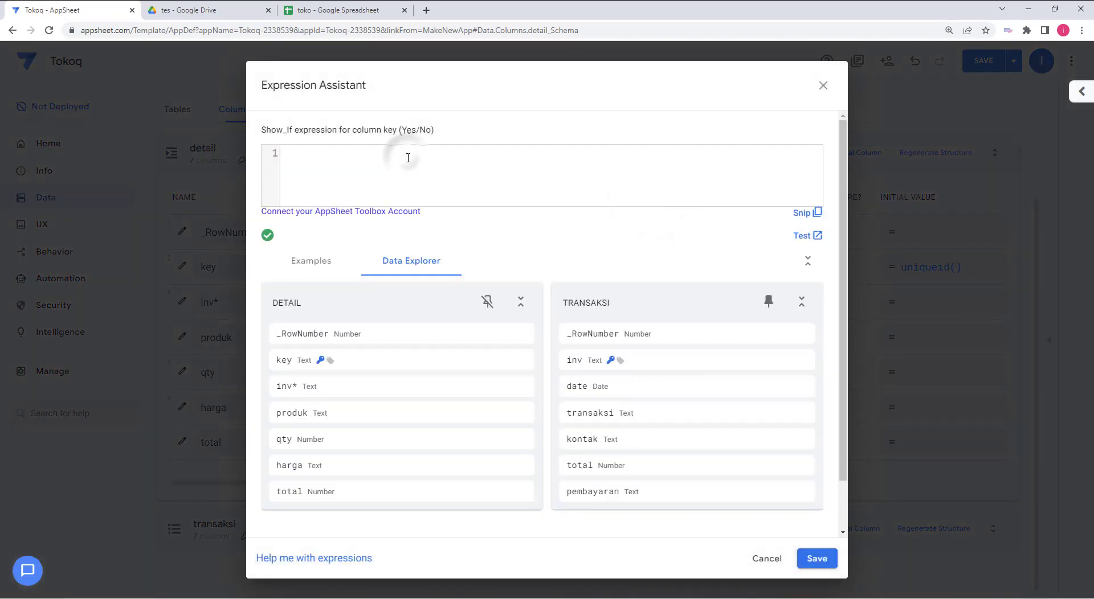
pyautogui.write('false')
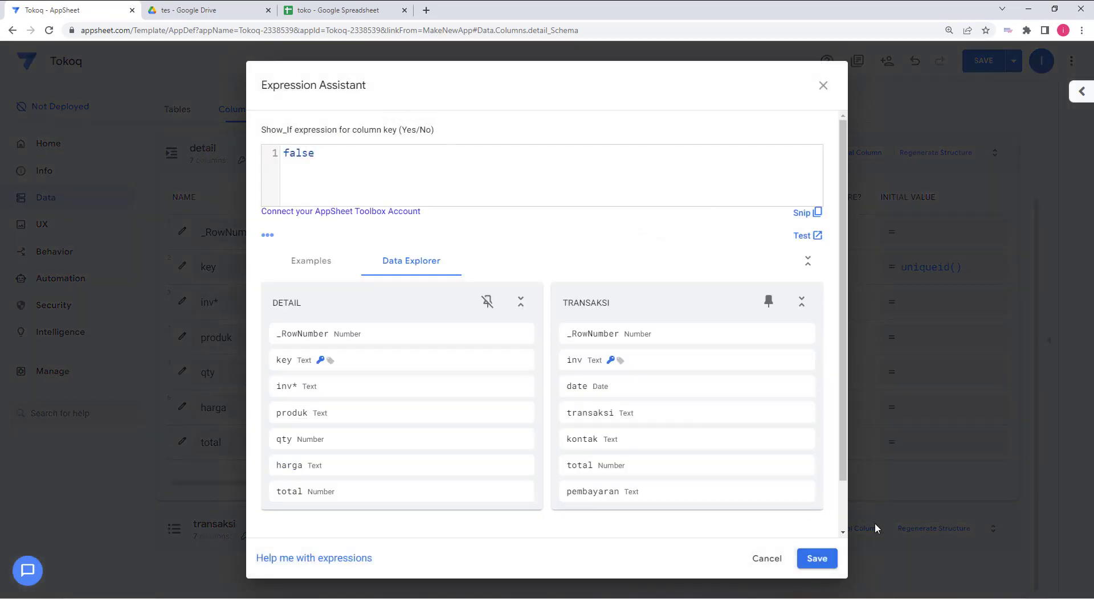
pyautogui.click(817, 559)
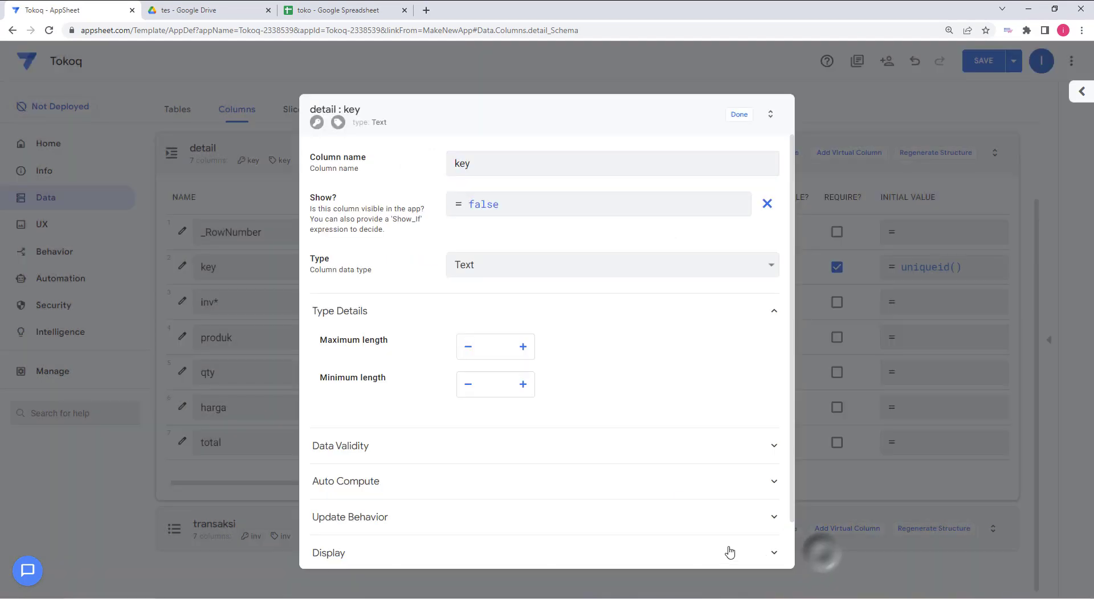
pyautogui.click(739, 116)
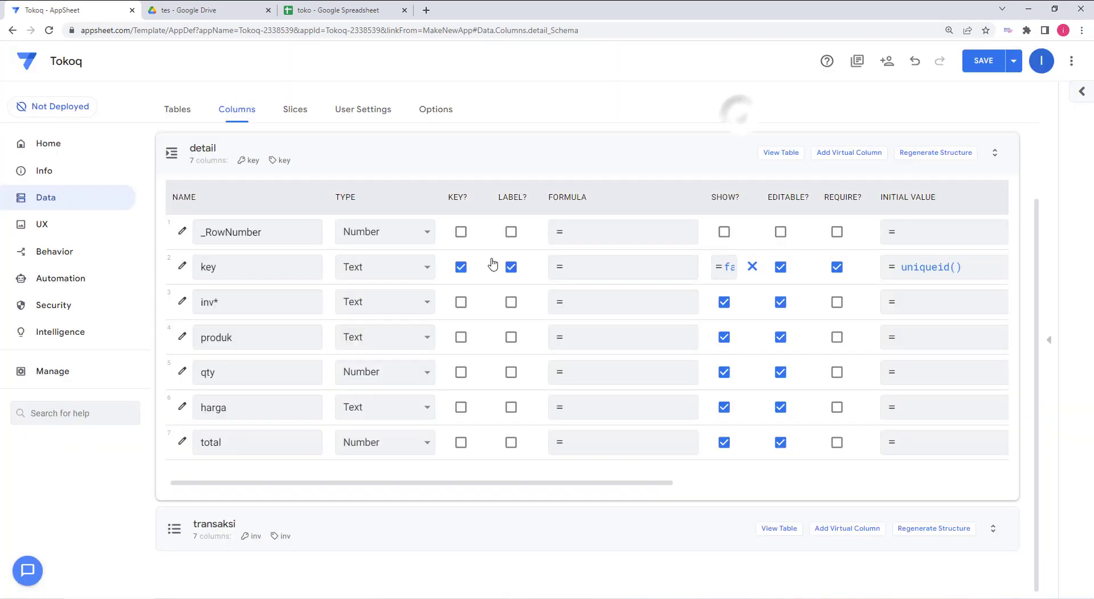
# Make the detail table's inv* column a Ref to the transaksi table, with "Is a part of?" enabled.
pyautogui.click(379, 302)
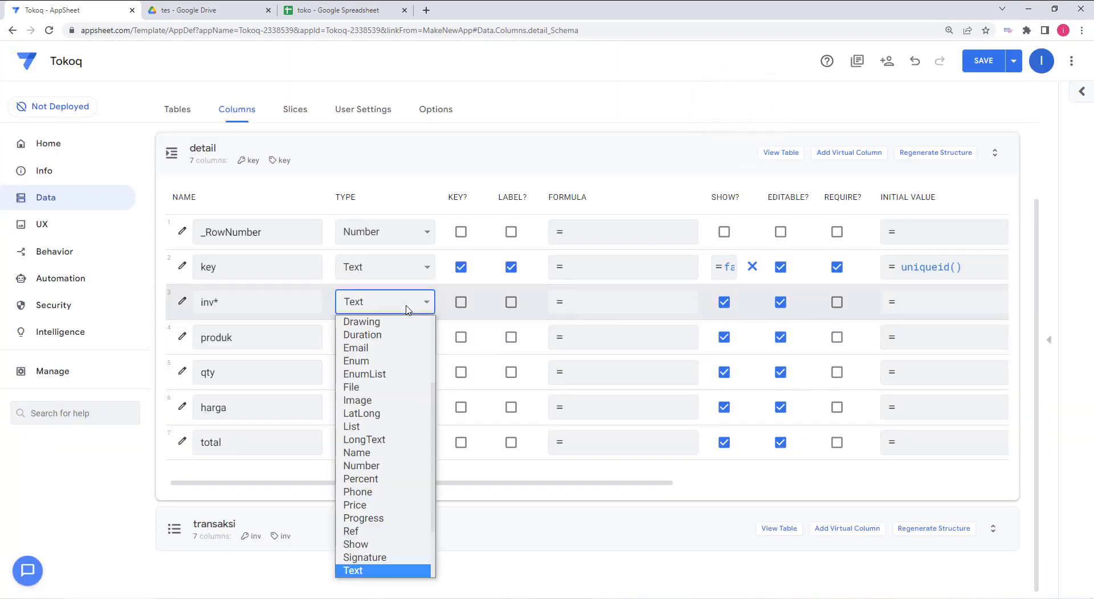
pyautogui.click(365, 532)
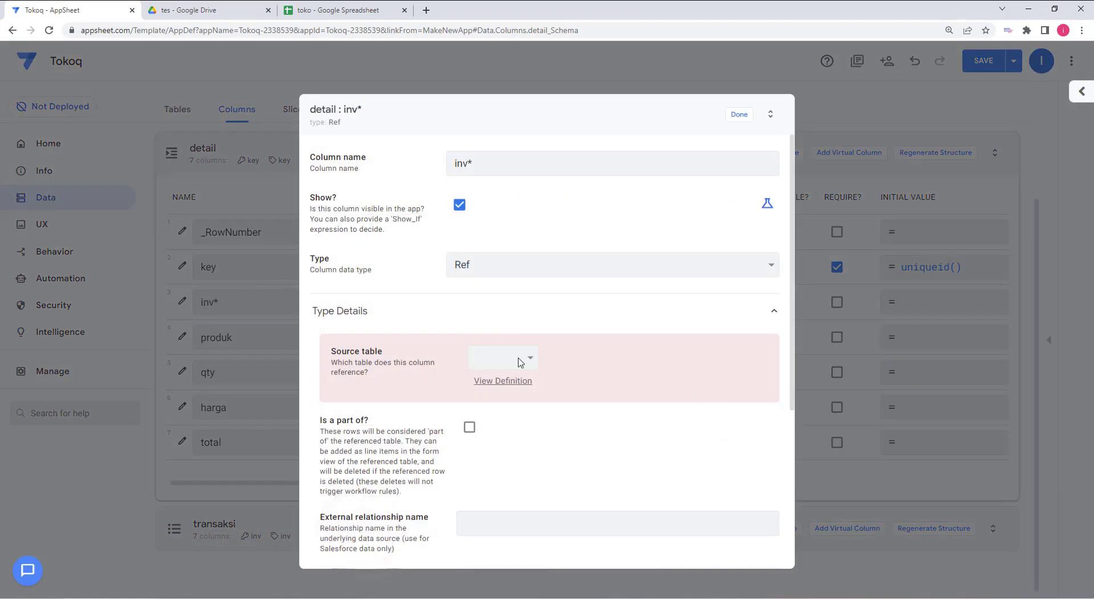
pyautogui.click(535, 360)
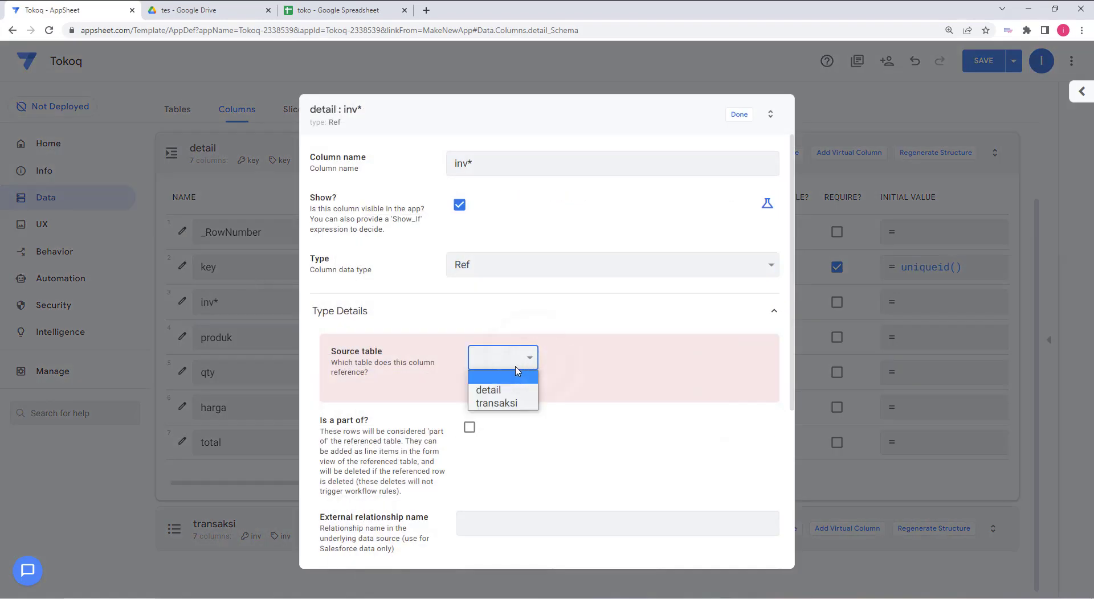
pyautogui.click(501, 403)
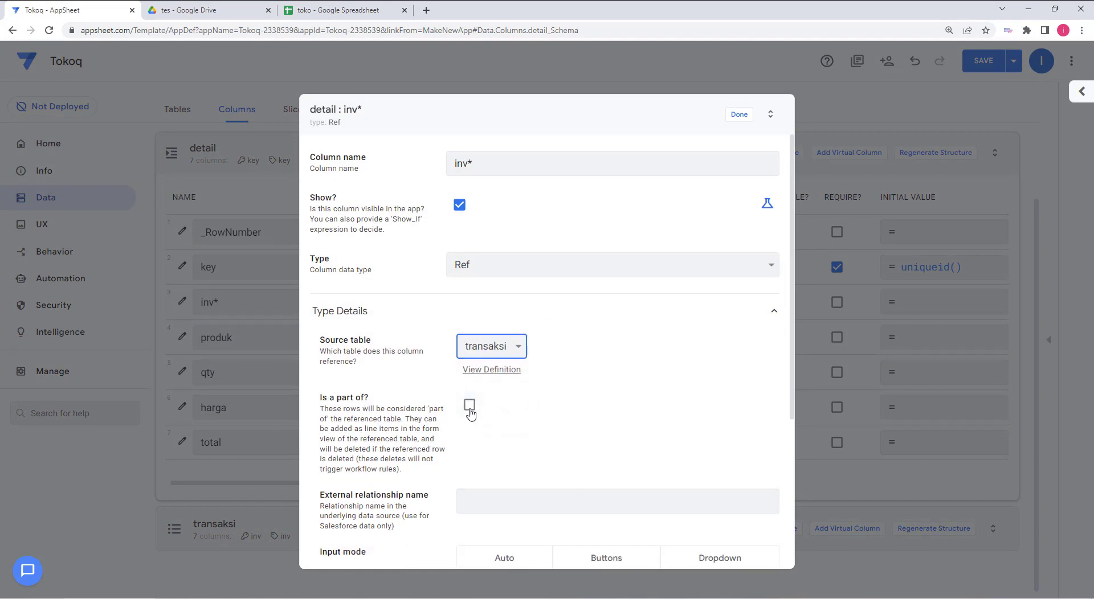
pyautogui.click(469, 405)
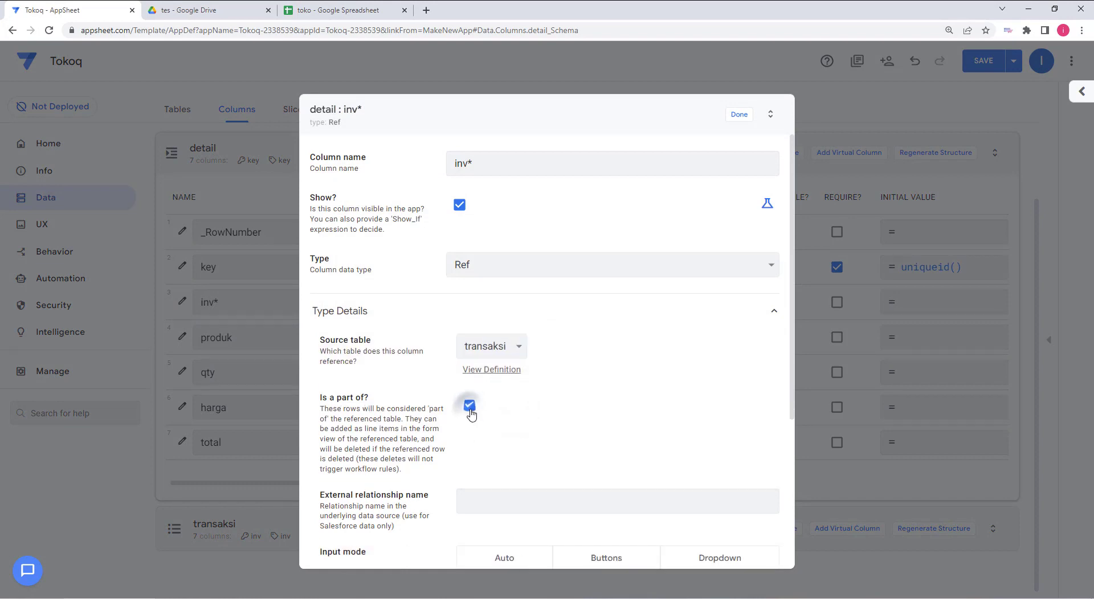
pyautogui.click(738, 115)
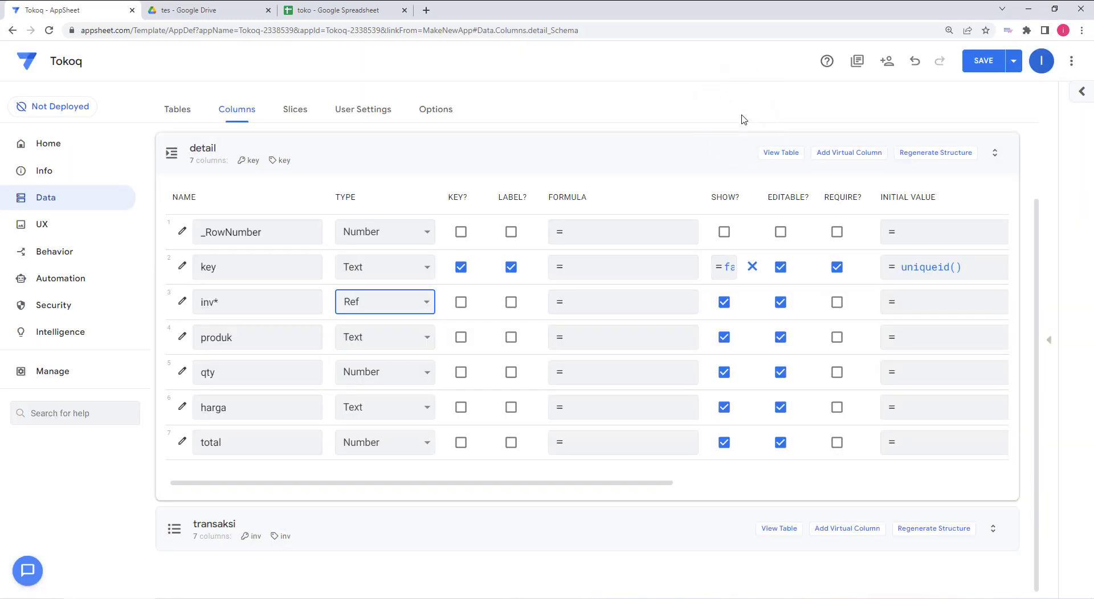
# Set the Show_If expression of the detail table's inv* column to context(viewtype)<>"form" and close its settings.
pyautogui.click(182, 301)
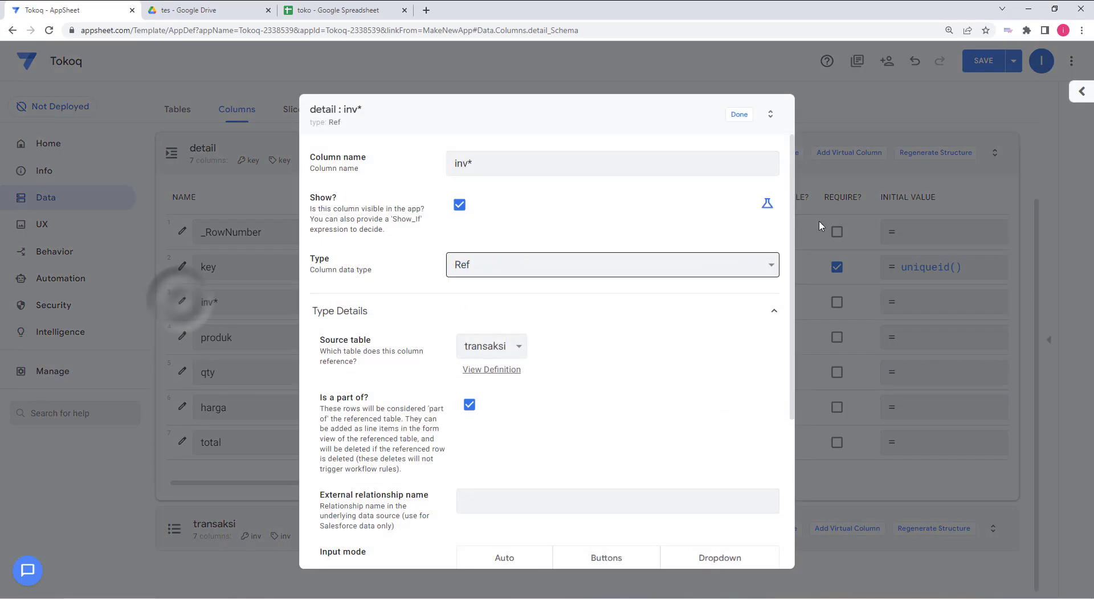
pyautogui.click(766, 212)
pyautogui.click(566, 208)
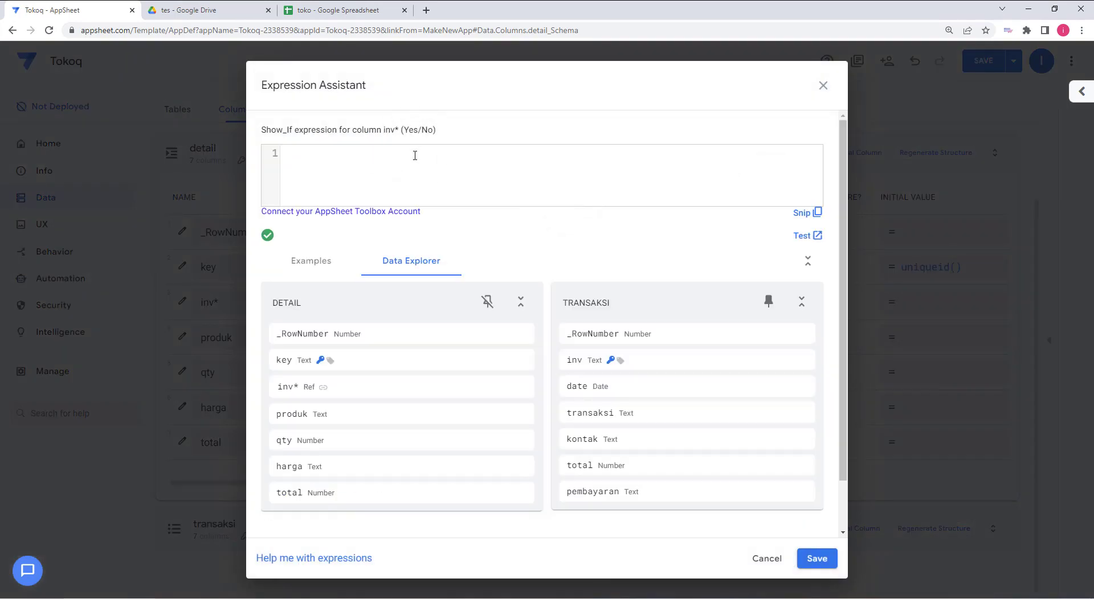
pyautogui.write('contex')
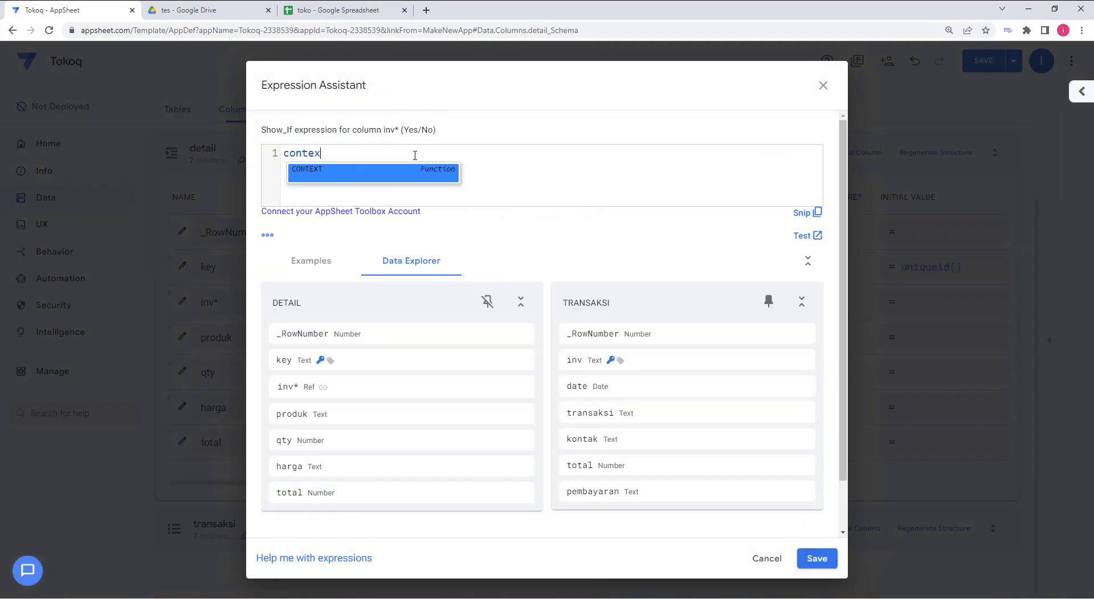
pyautogui.write('t(')
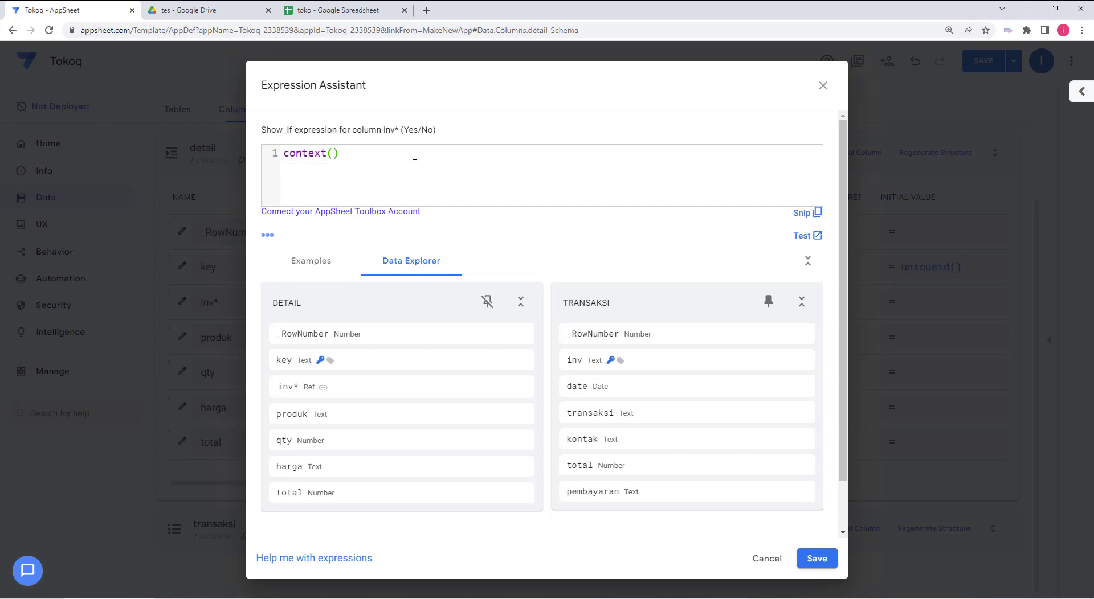
pyautogui.write('viewtype)<>"')
pyautogui.write('fpr')
pyautogui.moveTo(387, 154); pyautogui.dragTo(256, 153)
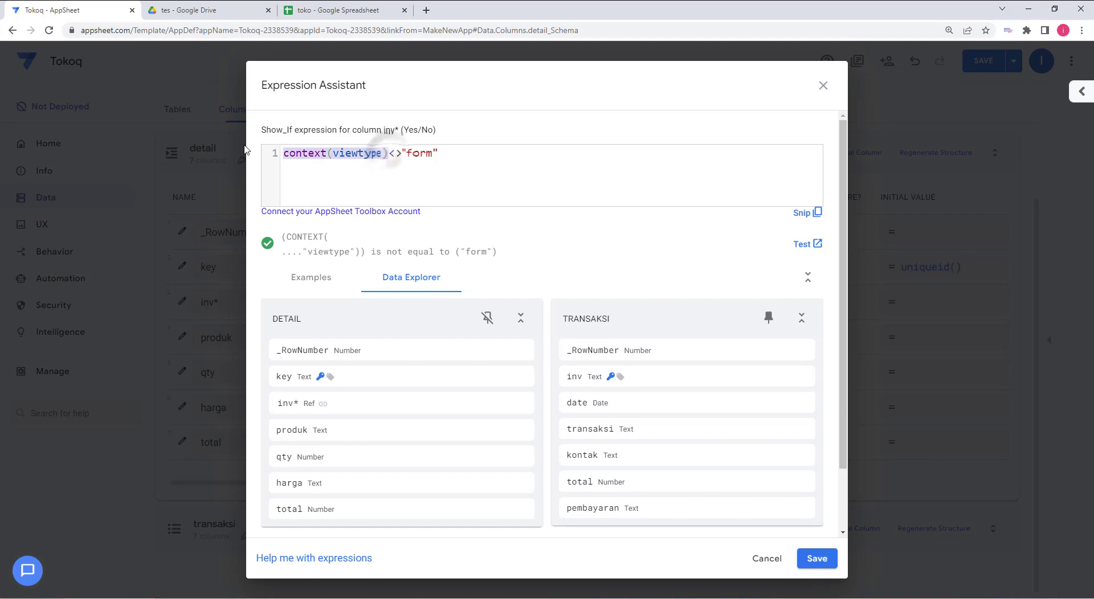
pyautogui.click(829, 559)
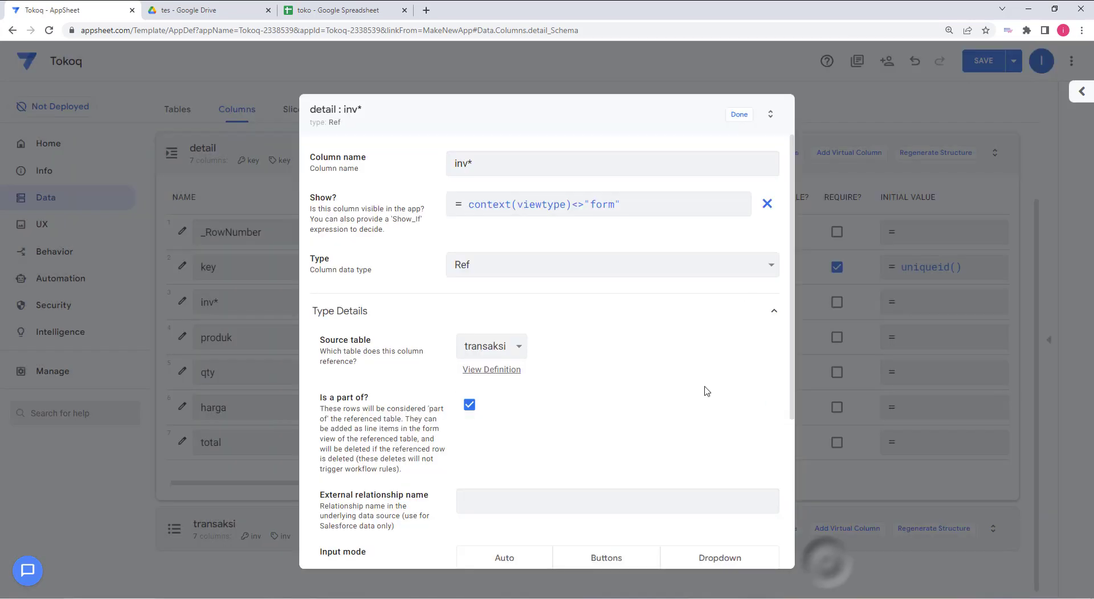
pyautogui.click(738, 117)
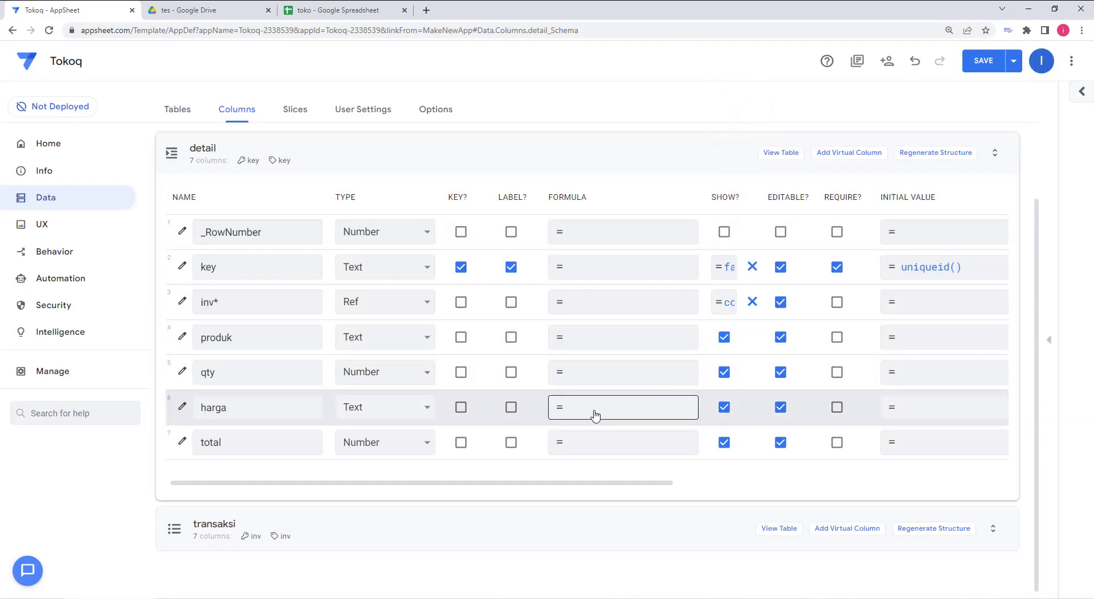
# Change the detail table's harga column to type Number and set the total column's formula to [qty]*[harga].
pyautogui.click(392, 412)
pyautogui.click(385, 291)
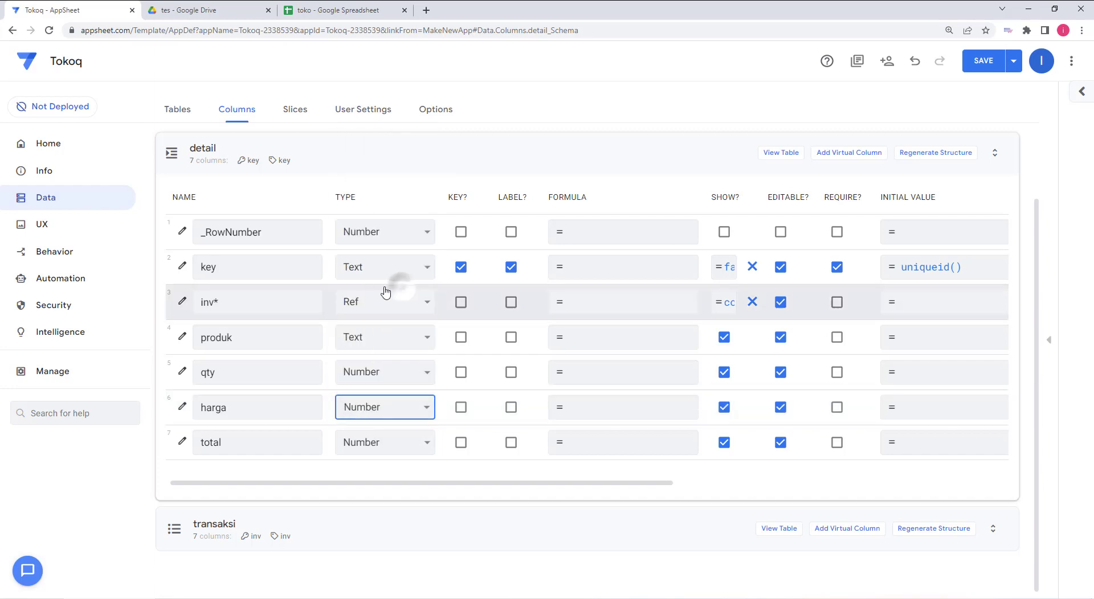
pyautogui.click(623, 447)
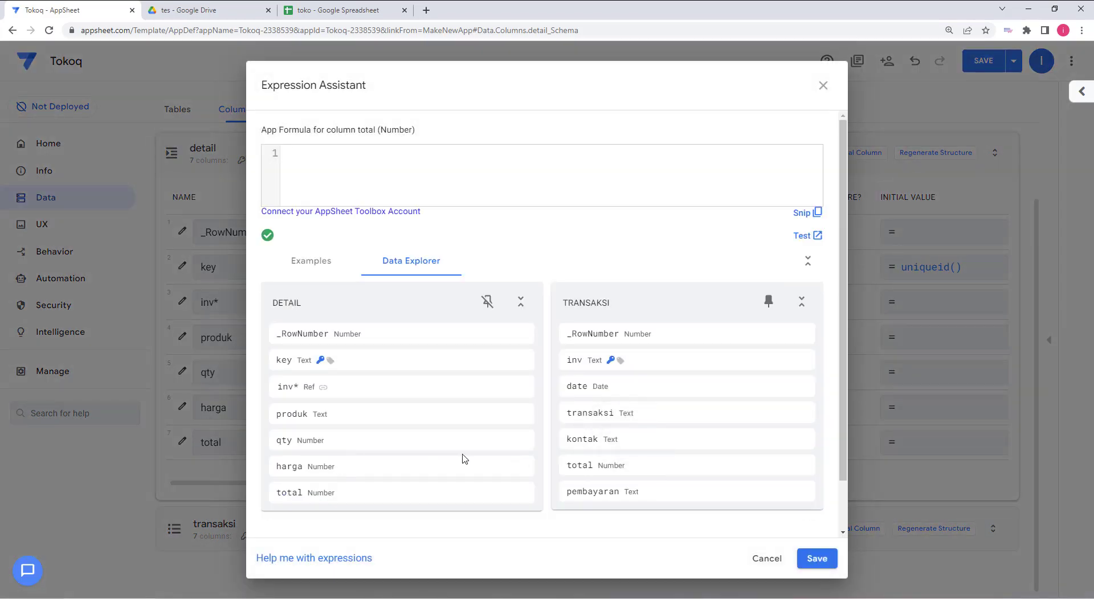
pyautogui.click(513, 441)
pyautogui.click(513, 466)
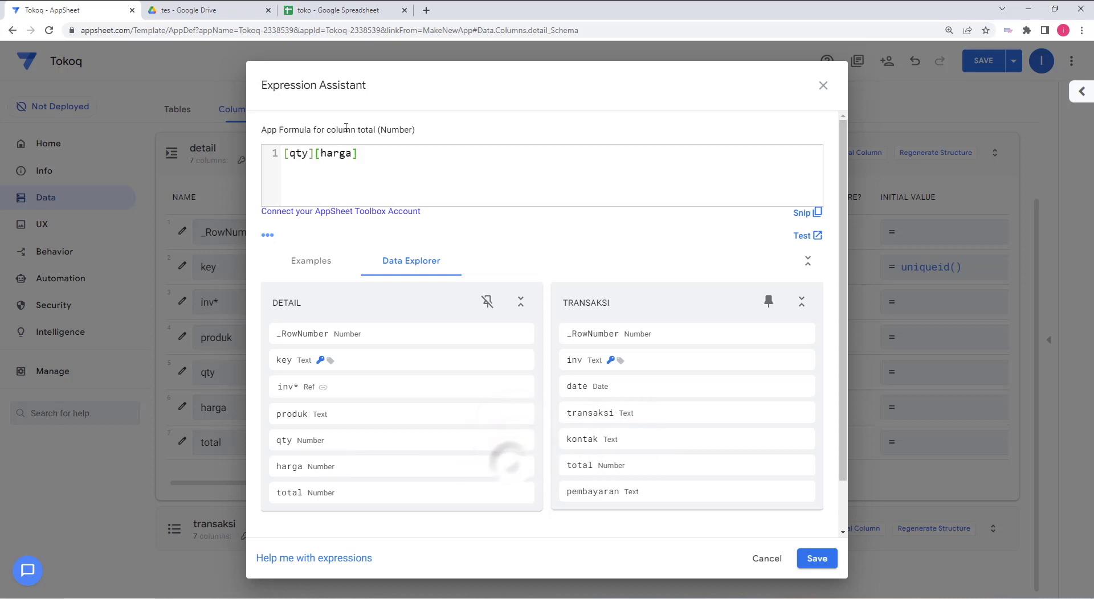
pyautogui.click(317, 152)
pyautogui.write('*')
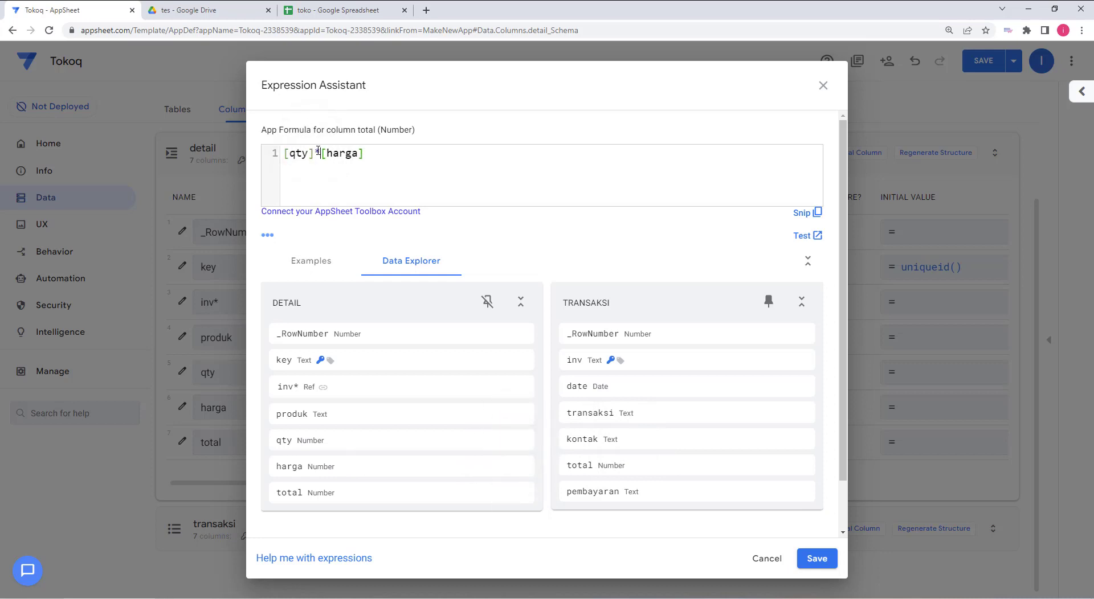
pyautogui.click(816, 559)
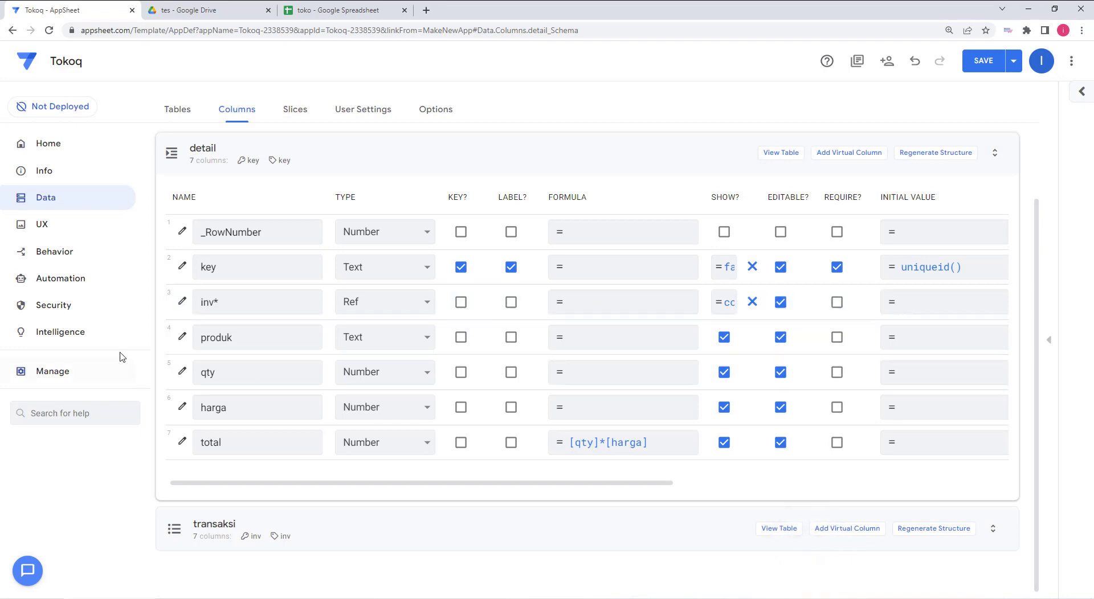
# Open the settings of the detail table's produk column.
pyautogui.click(181, 339)
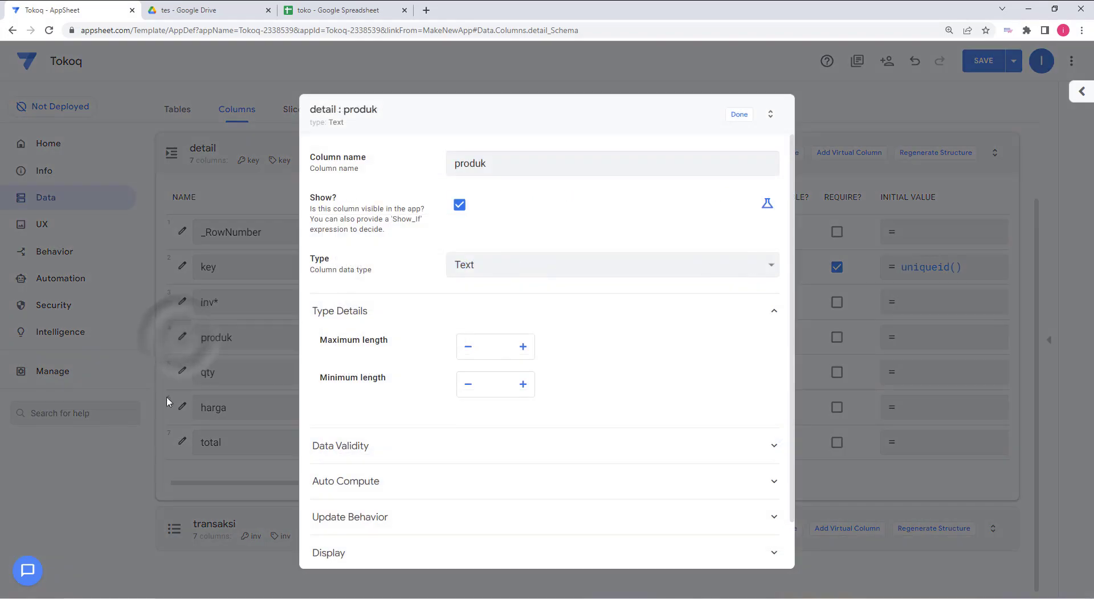
pyautogui.click(516, 447)
pyautogui.scroll(-3, 661, 403)
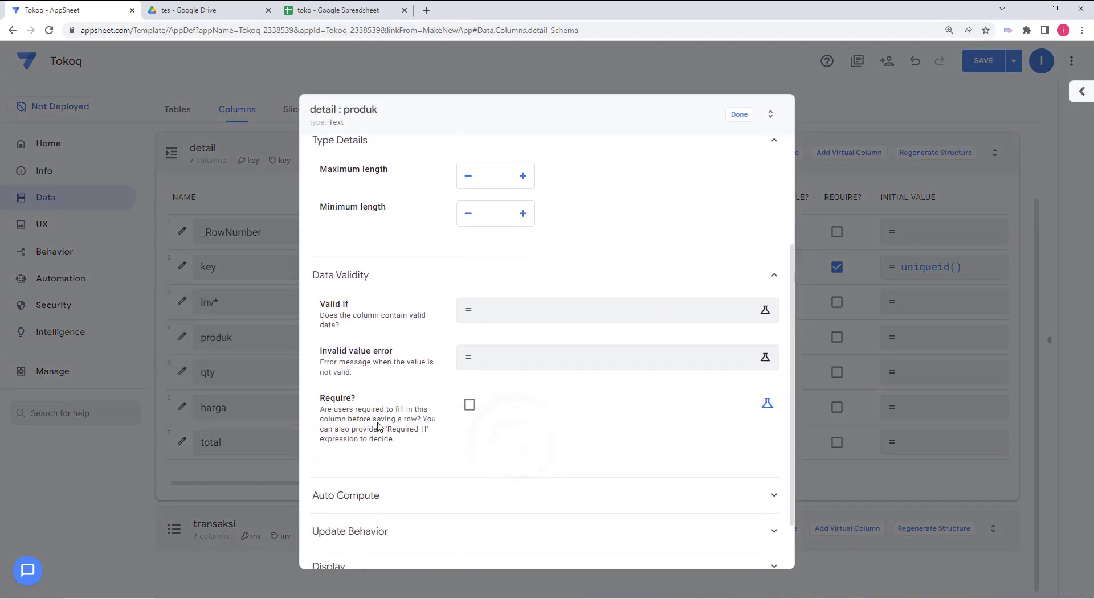
pyautogui.click(581, 310)
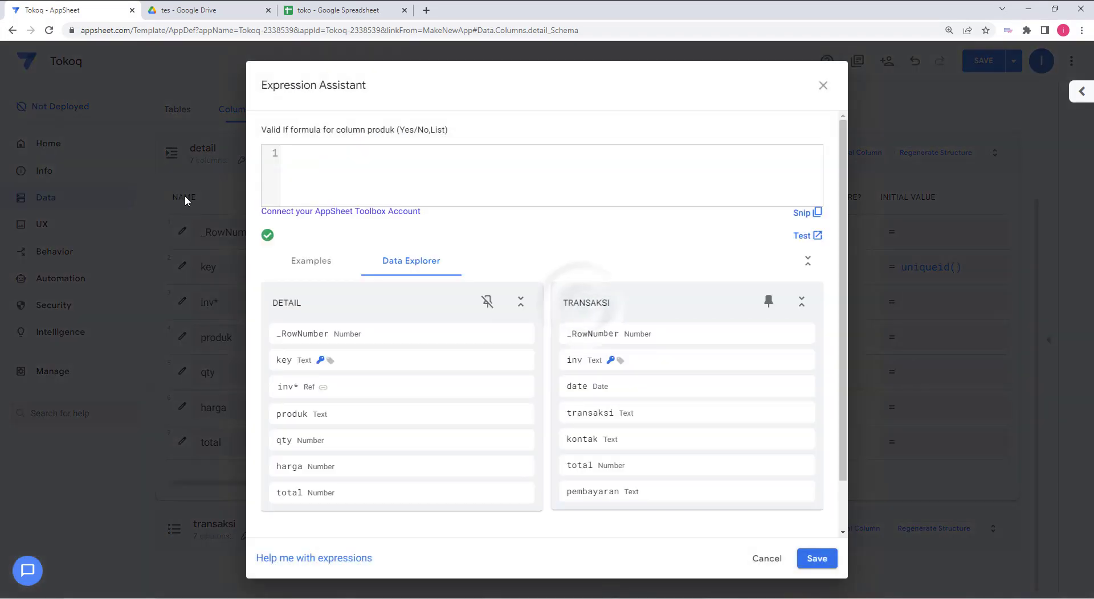
pyautogui.click(308, 154)
pyautogui.click(823, 86)
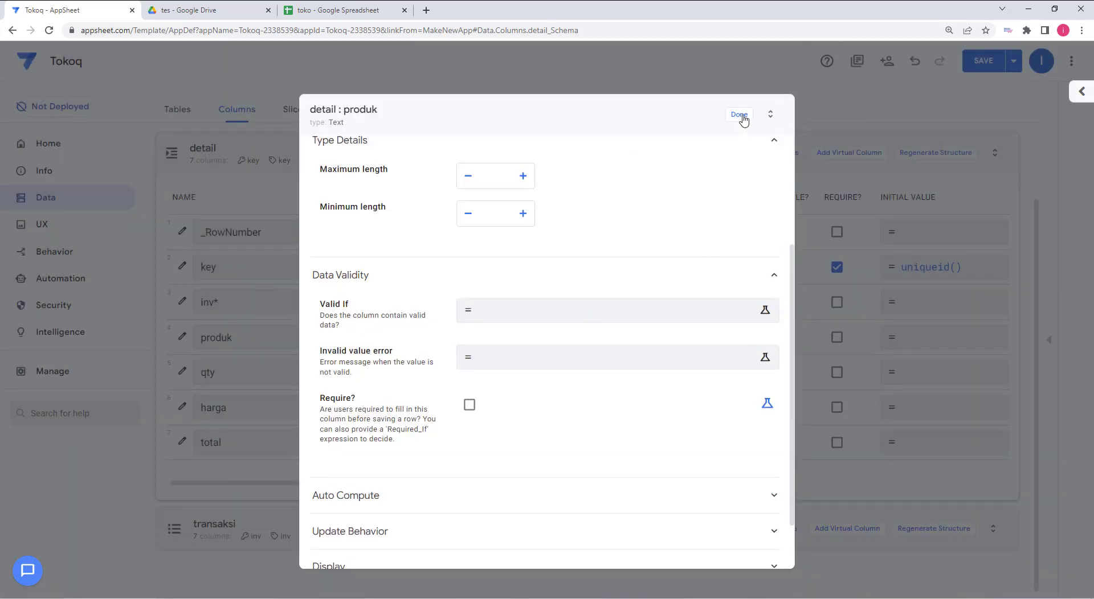
# Set the suggested values of the detail table's produk column to detail[produk] and close its settings.
pyautogui.scroll(-2, 541, 415)
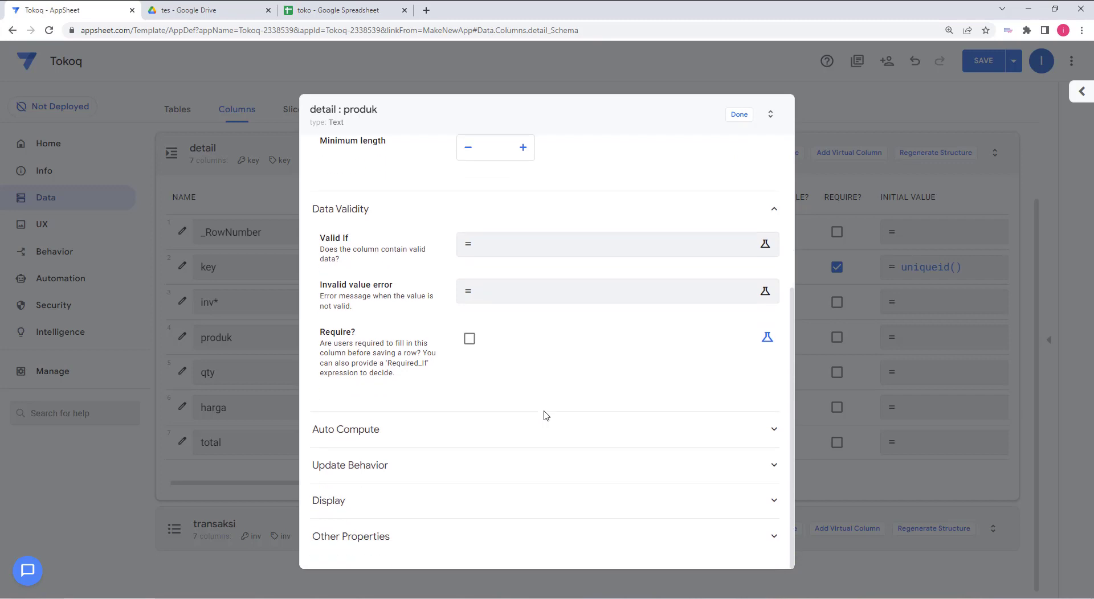
pyautogui.click(464, 430)
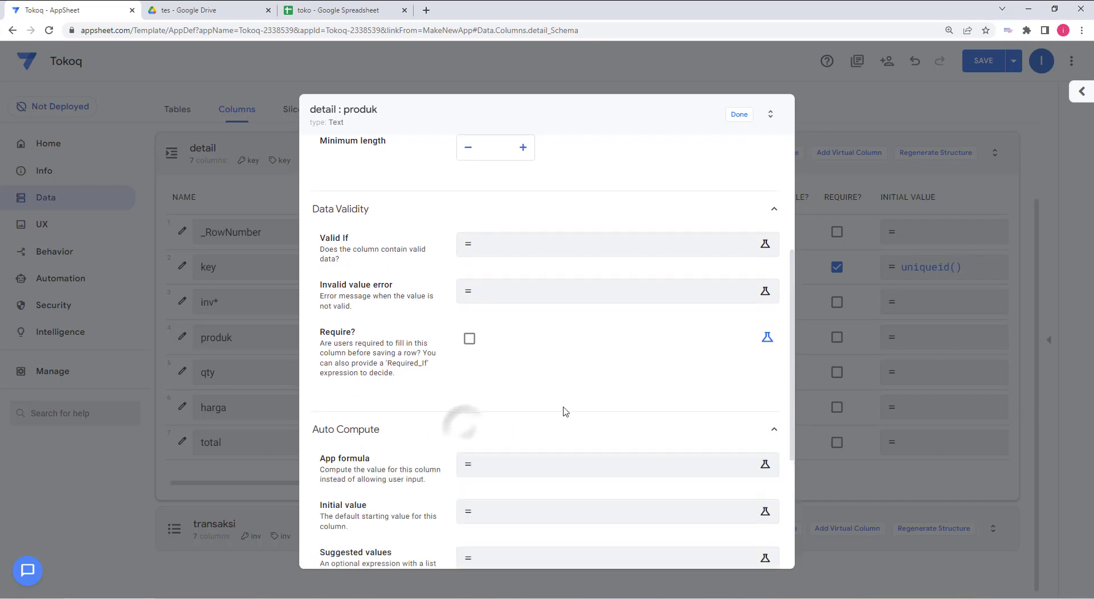
pyautogui.scroll(-4, 563, 410)
pyautogui.scroll(-1, 564, 411)
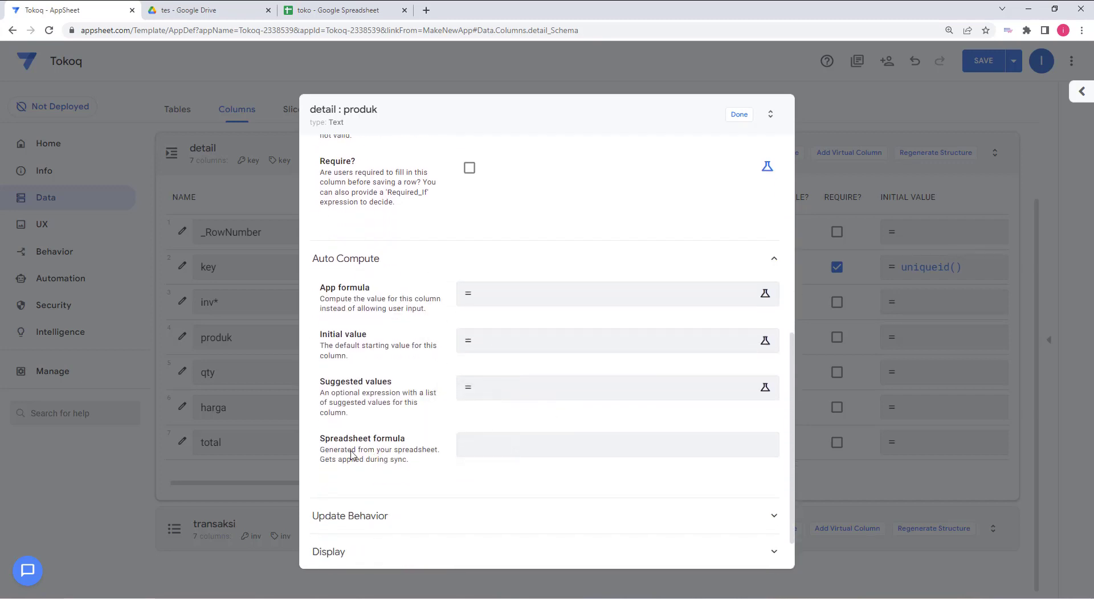
pyautogui.click(556, 389)
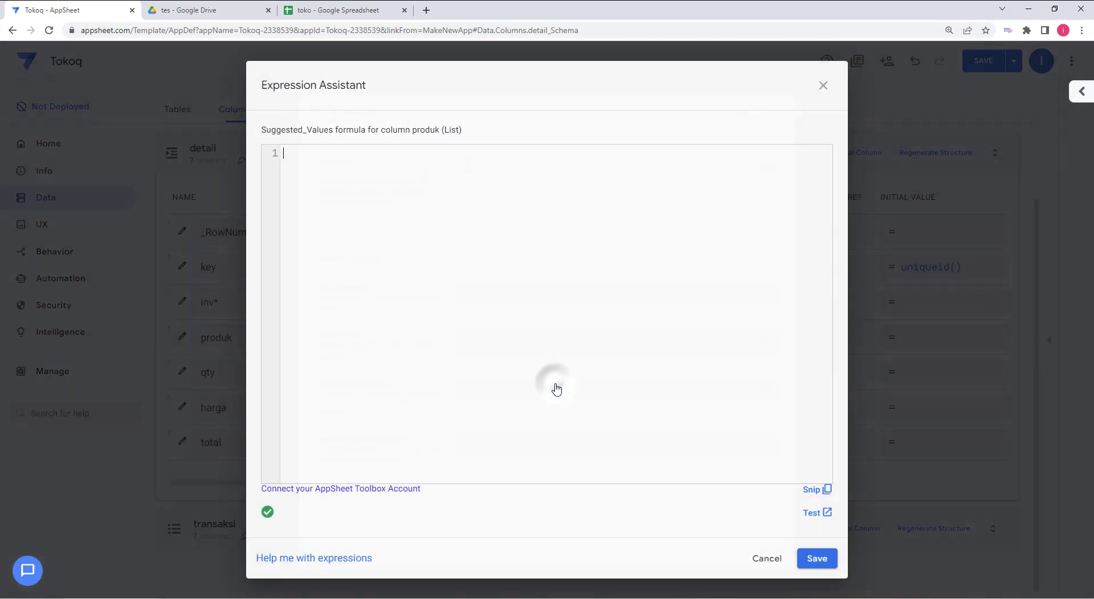
pyautogui.click(293, 155)
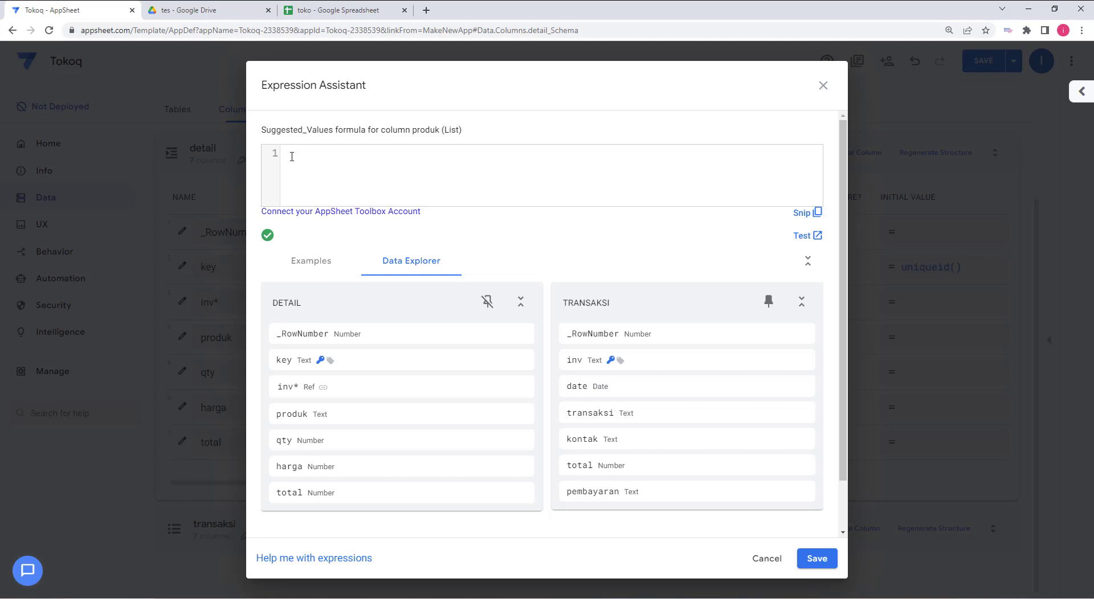
pyautogui.scroll(-1, 328, 169)
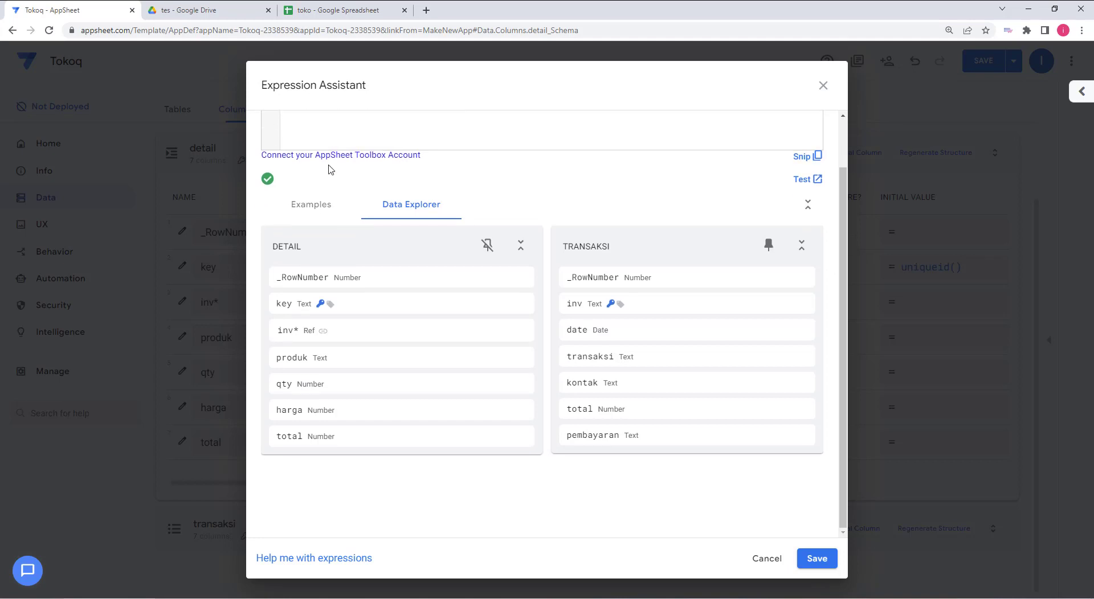
pyautogui.scroll(1, 328, 138)
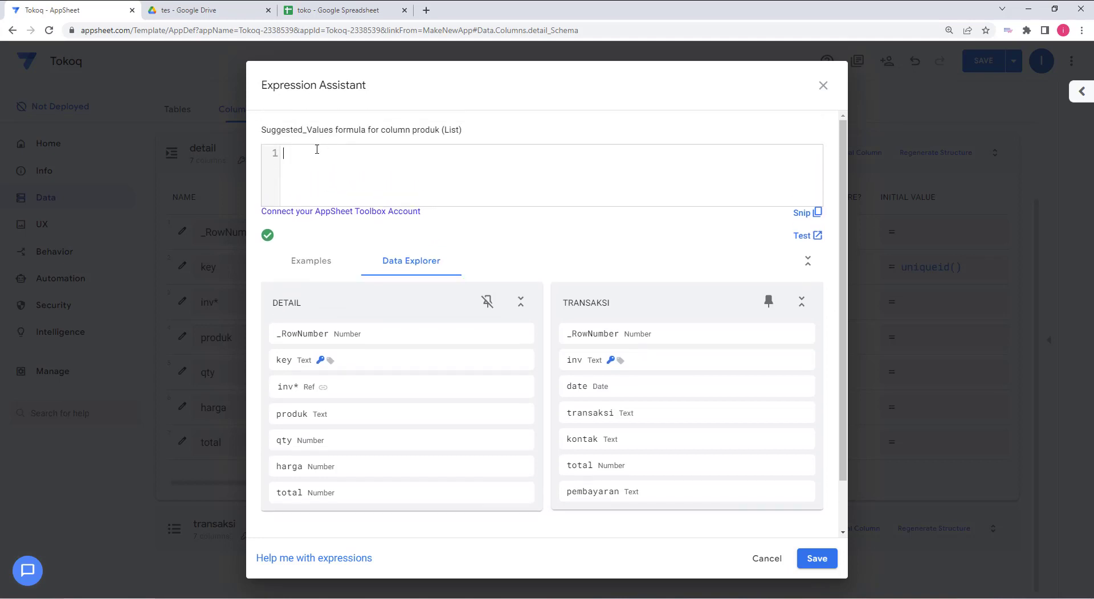
pyautogui.write('detai')
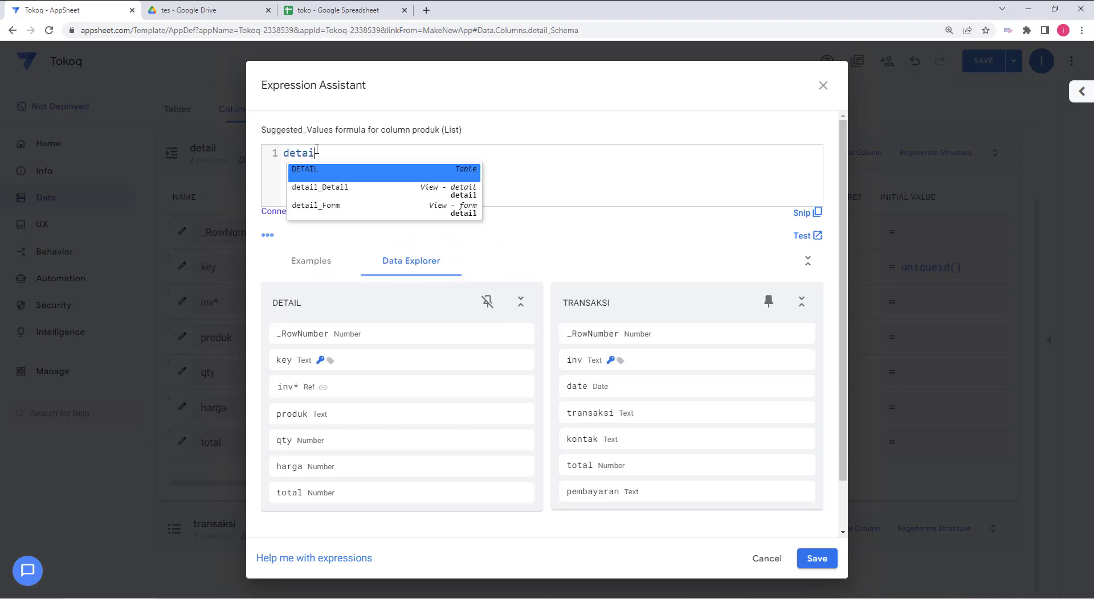
pyautogui.write('l[produk')
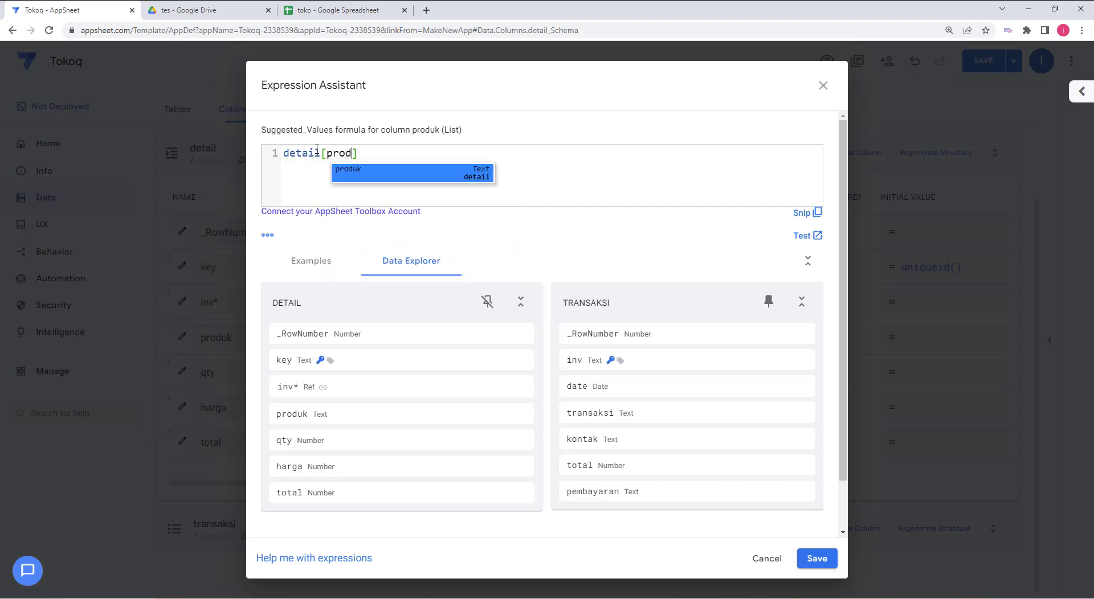
pyautogui.write(']')
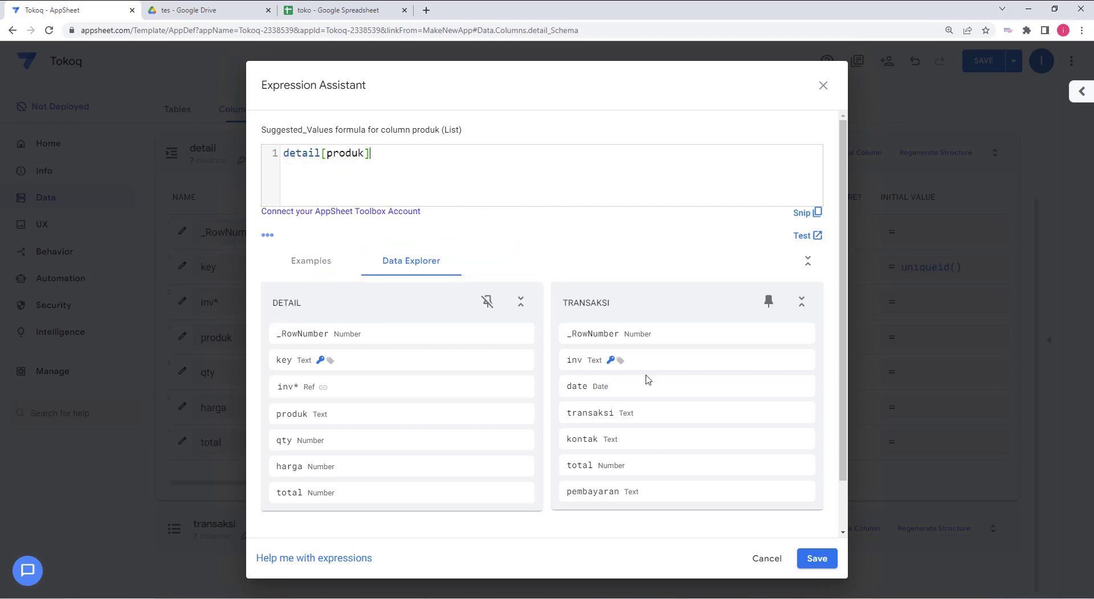
pyautogui.click(818, 559)
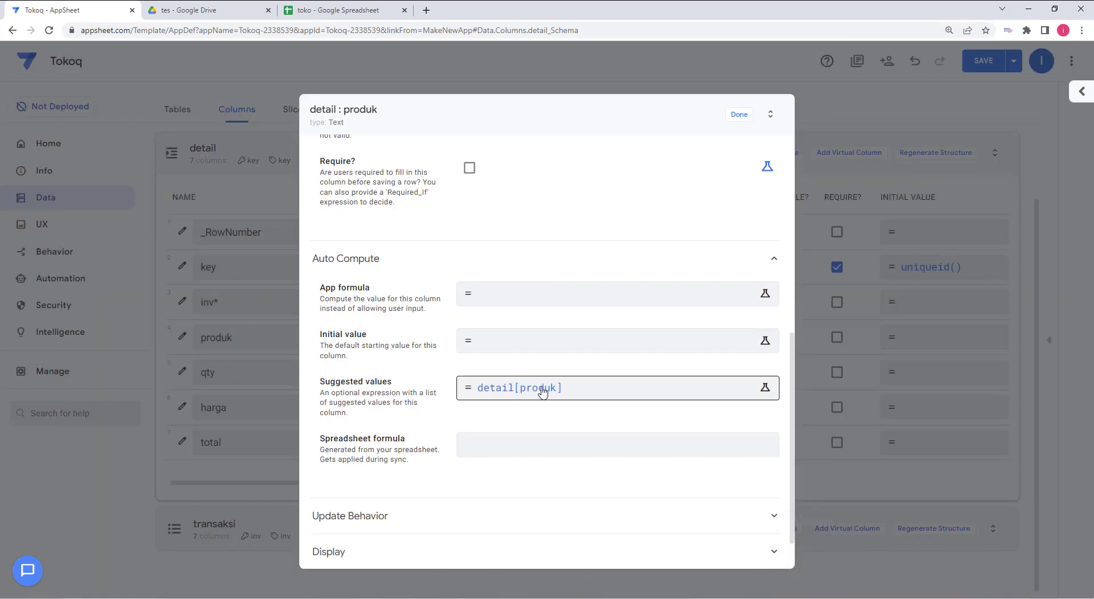
pyautogui.click(739, 116)
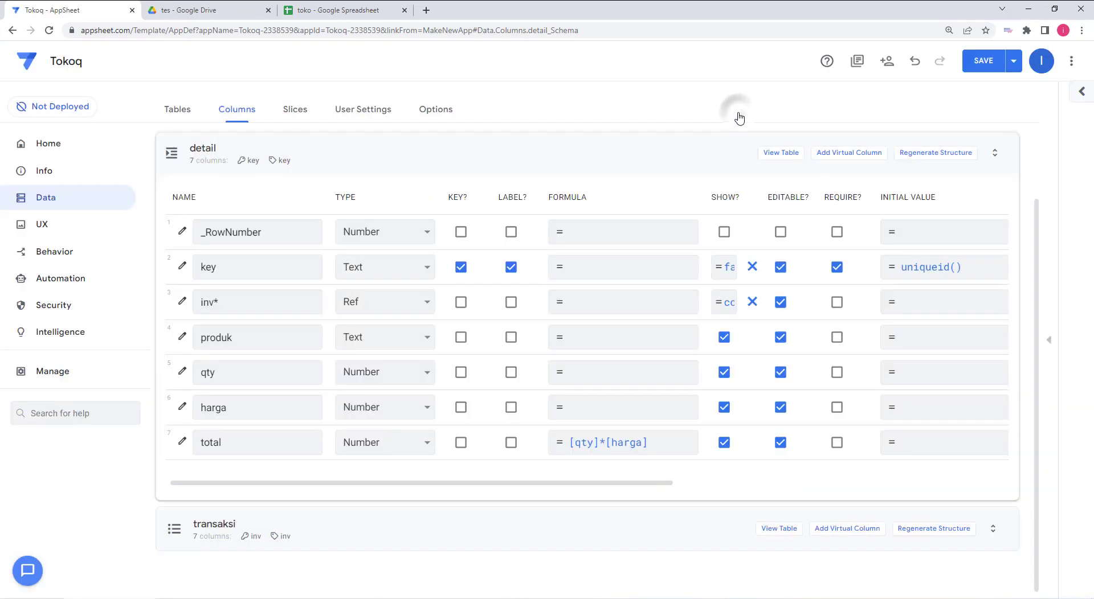
# Open the Valid If expression of the detail table's qty column and start it with [qty]<.
pyautogui.click(182, 373)
pyautogui.scroll(-3, 642, 349)
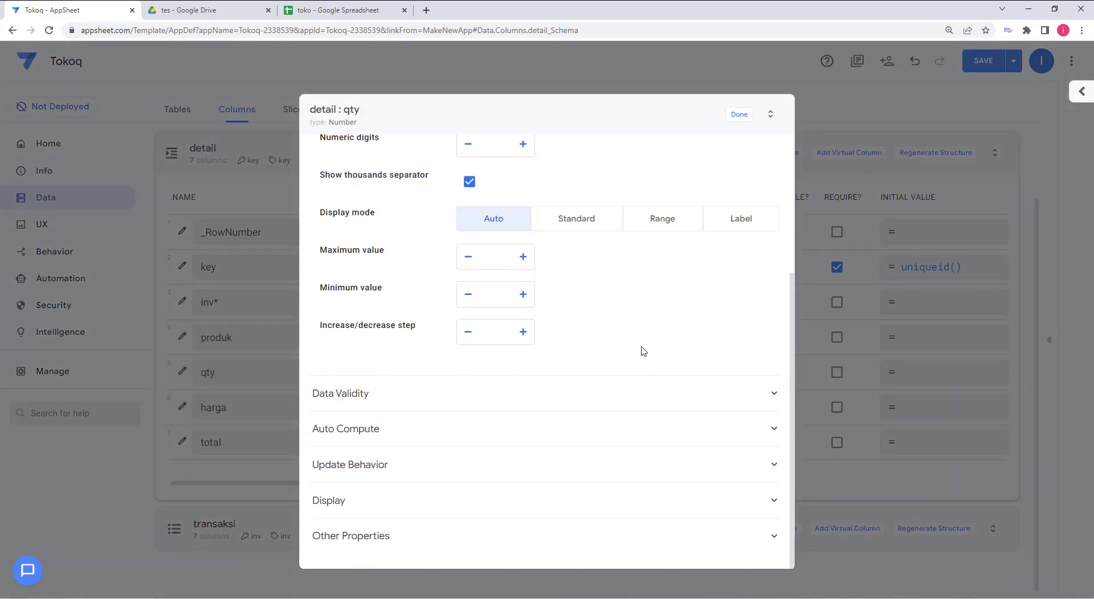
pyautogui.click(538, 397)
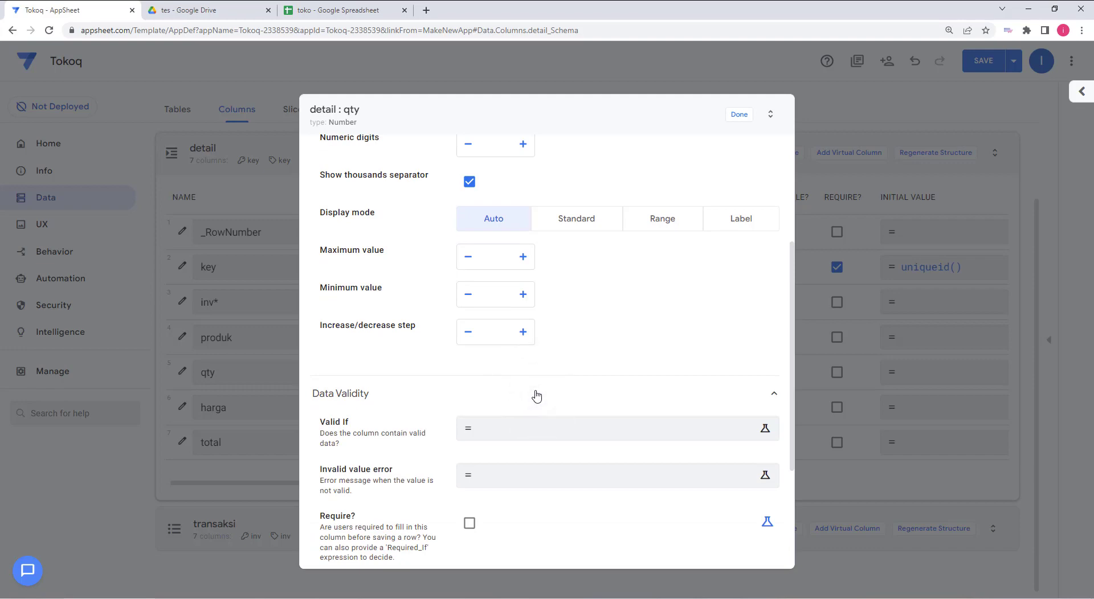
pyautogui.click(526, 430)
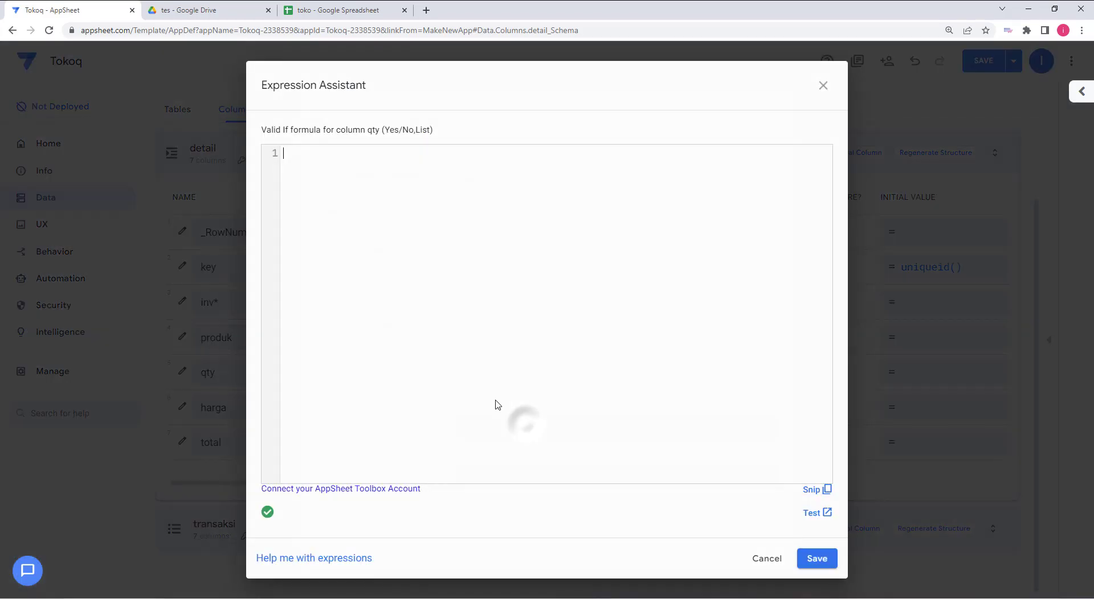
pyautogui.click(290, 151)
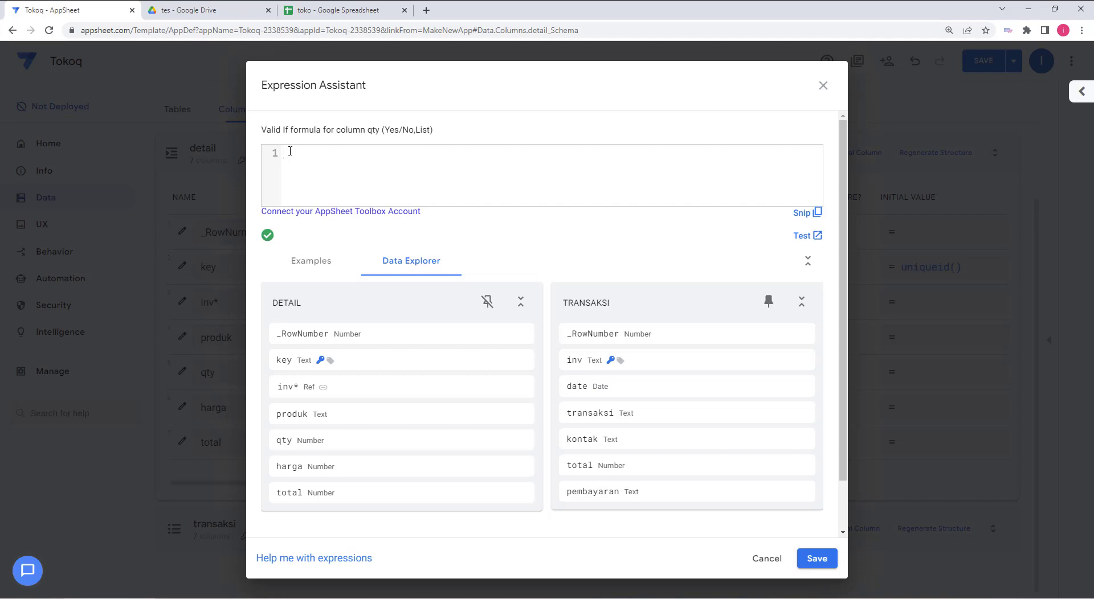
pyautogui.write('[')
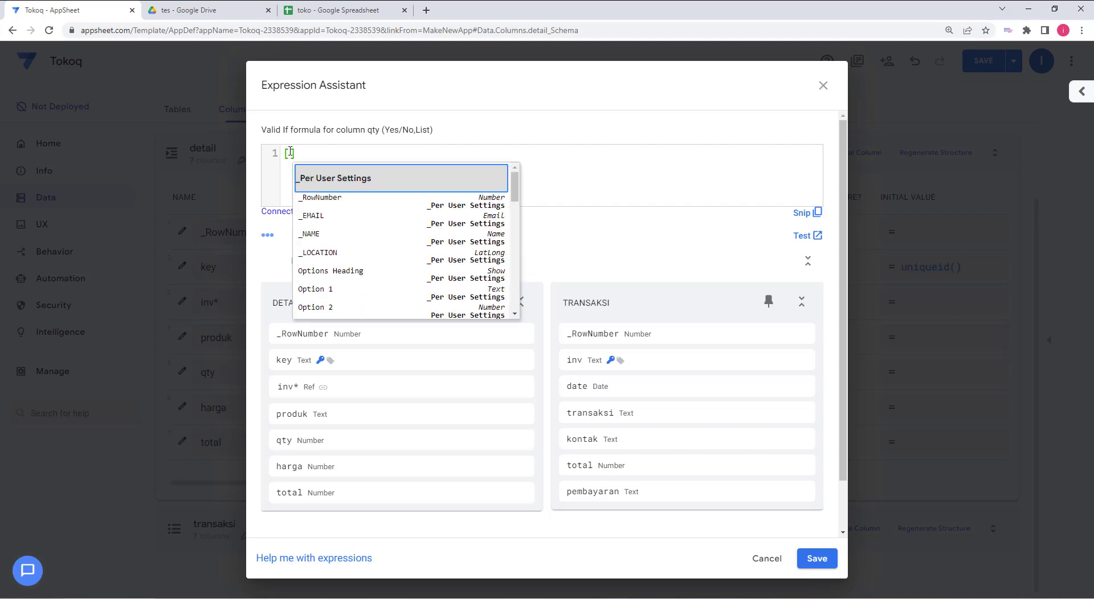
pyautogui.write('qty')
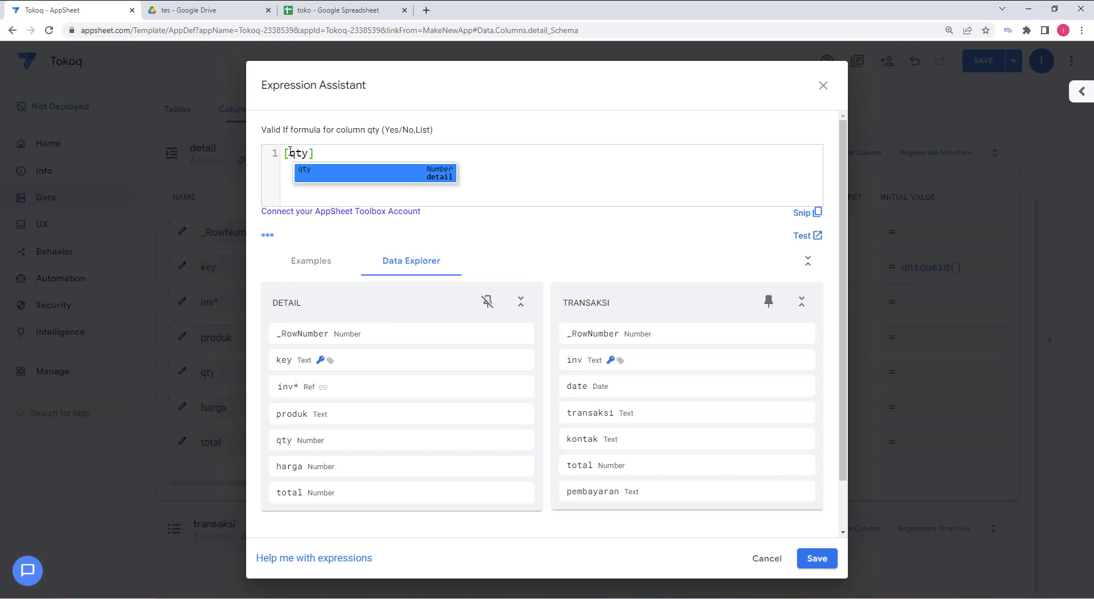
pyautogui.press('Right')
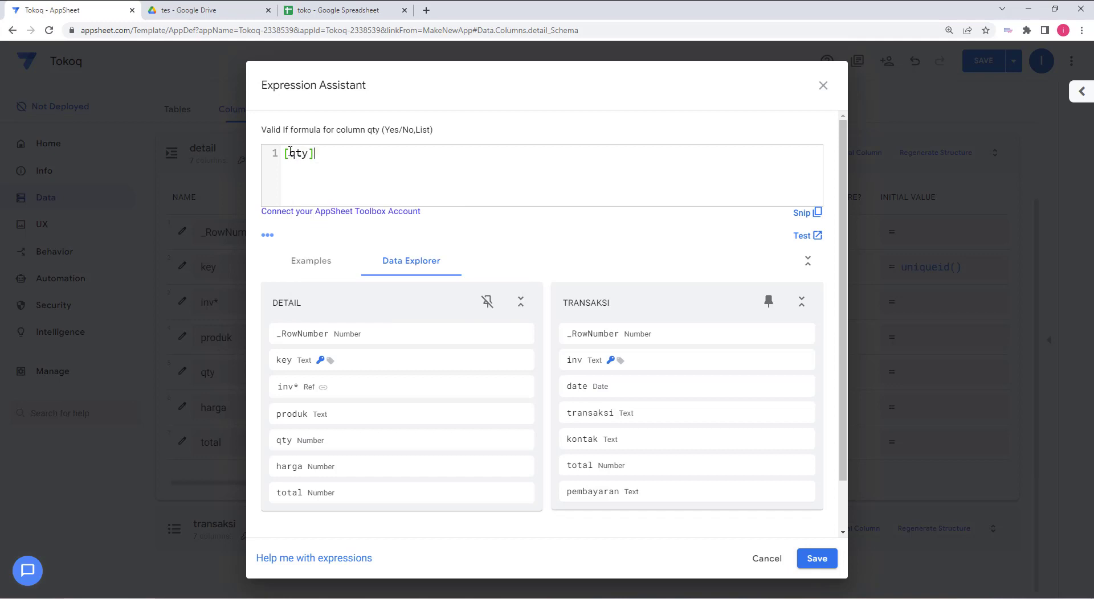
pyautogui.write('<')
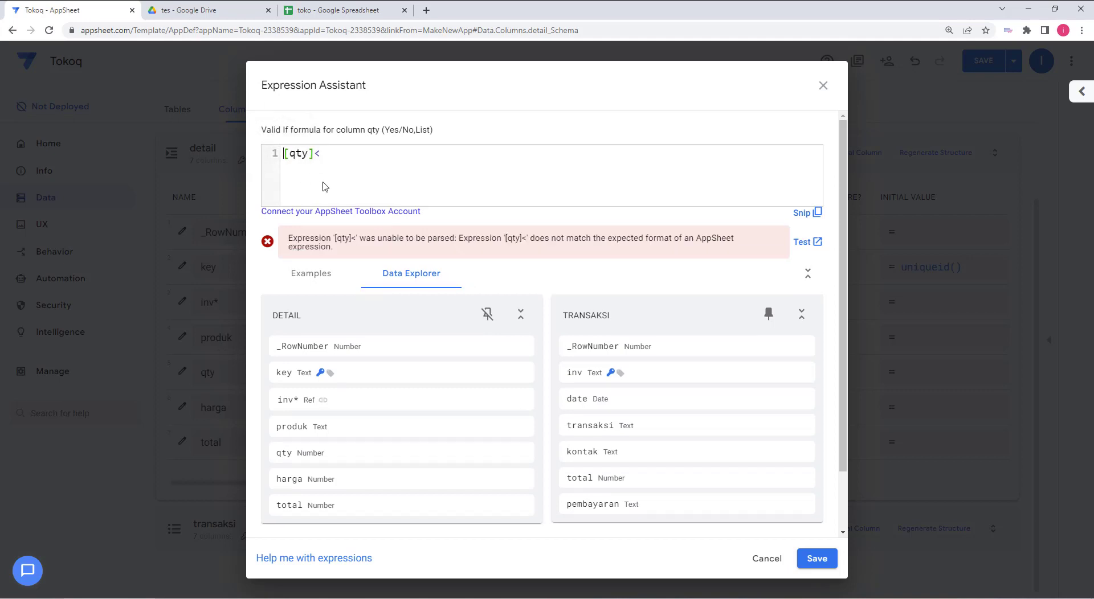
# Insert an opening if( on its own line before [qty]< in the Valid If expression.
pyautogui.press('Home')
pyautogui.write('if')
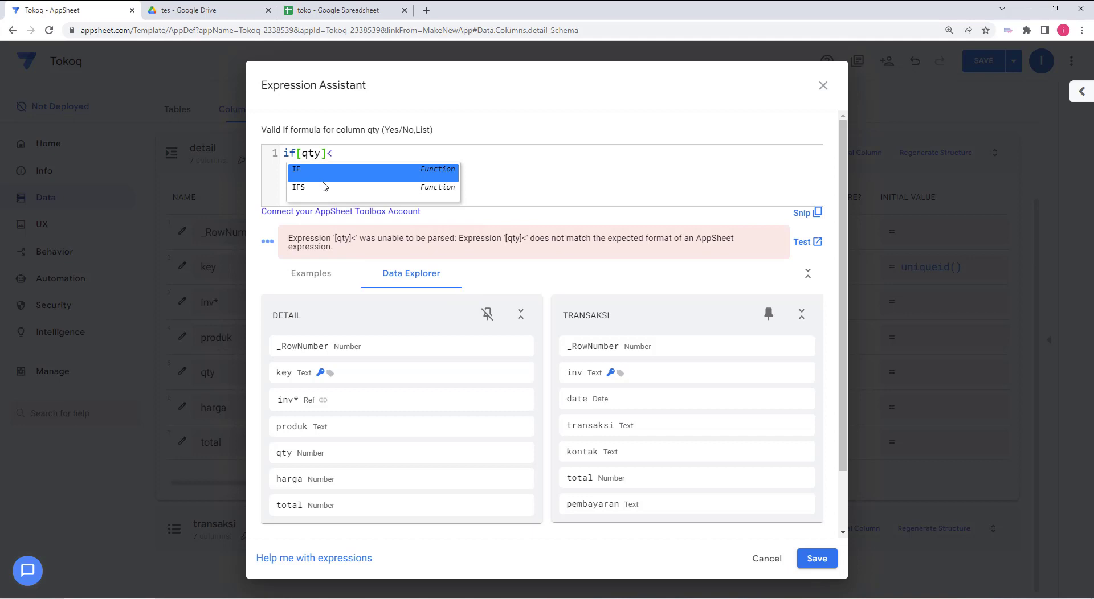
pyautogui.write('(')
pyautogui.press('Return')
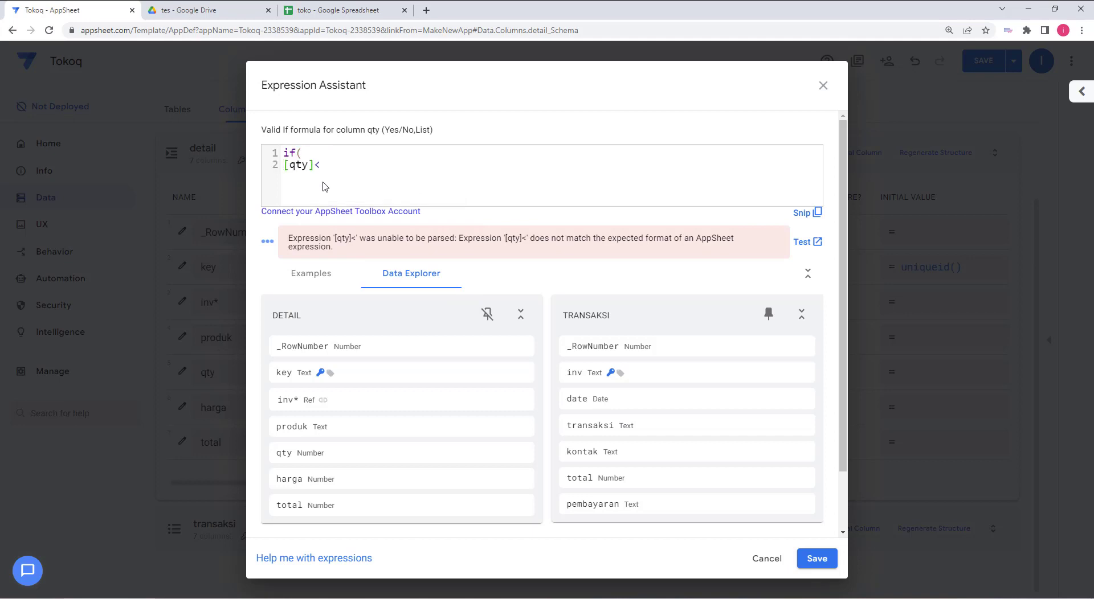
# Add lookup([inv*],"transaksi","inv","transaksi") as the condition inside the if function.
pyautogui.click(327, 155)
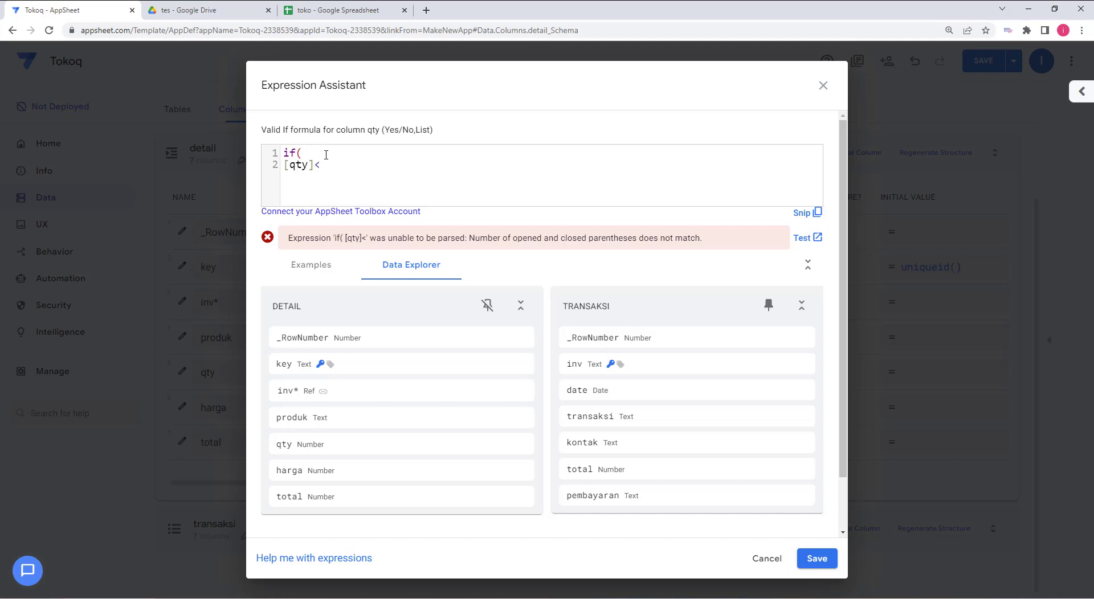
pyautogui.click(326, 155)
pyautogui.write('lookup')
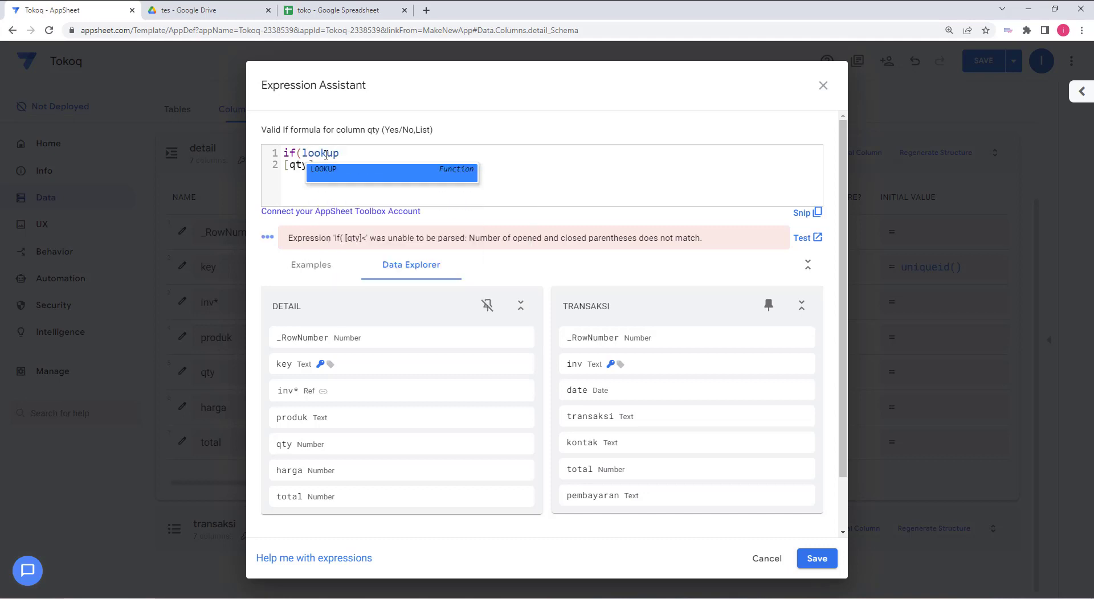
pyautogui.write('(')
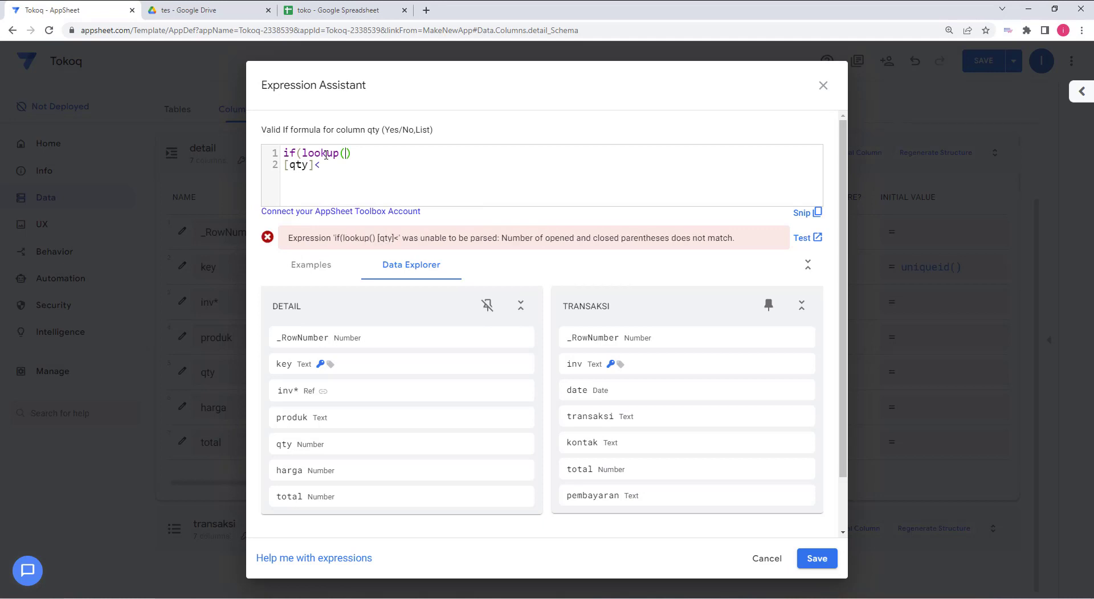
pyautogui.write('[')
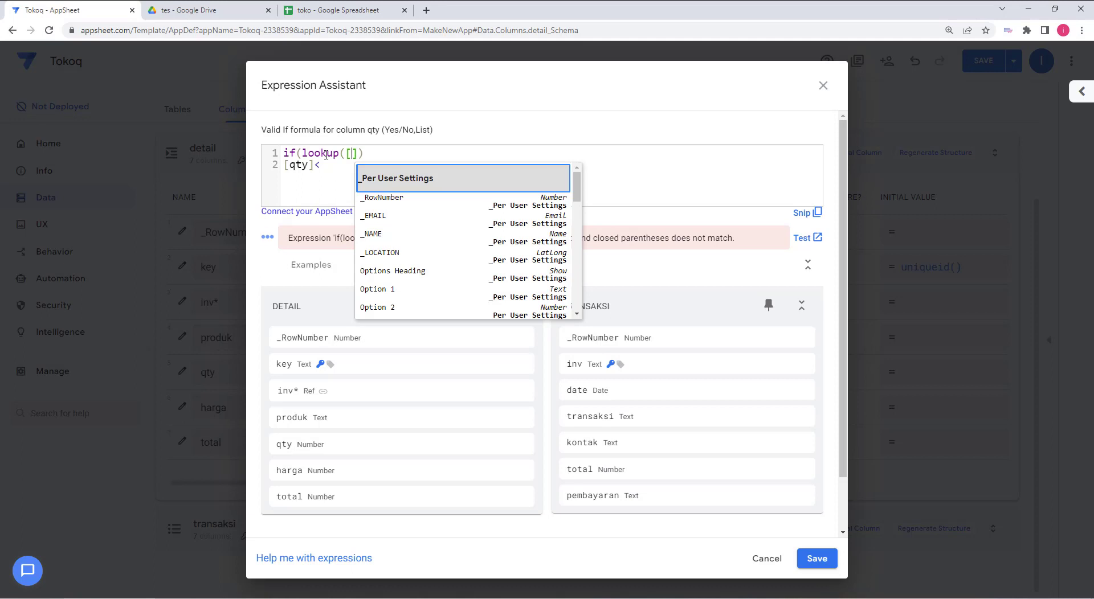
pyautogui.write('in')
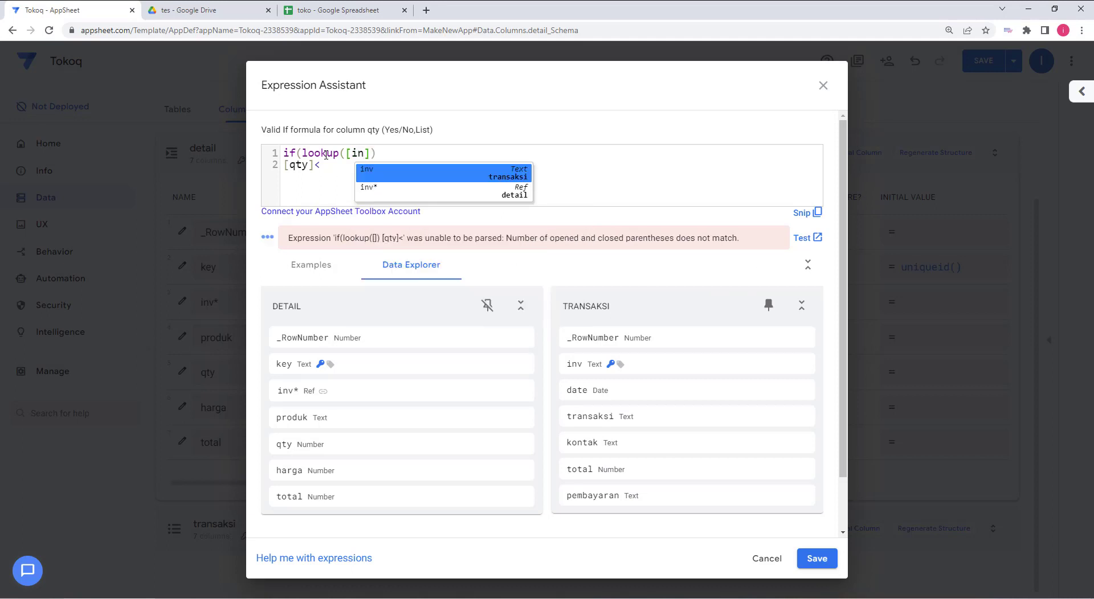
pyautogui.write('v*')
pyautogui.press('Right')
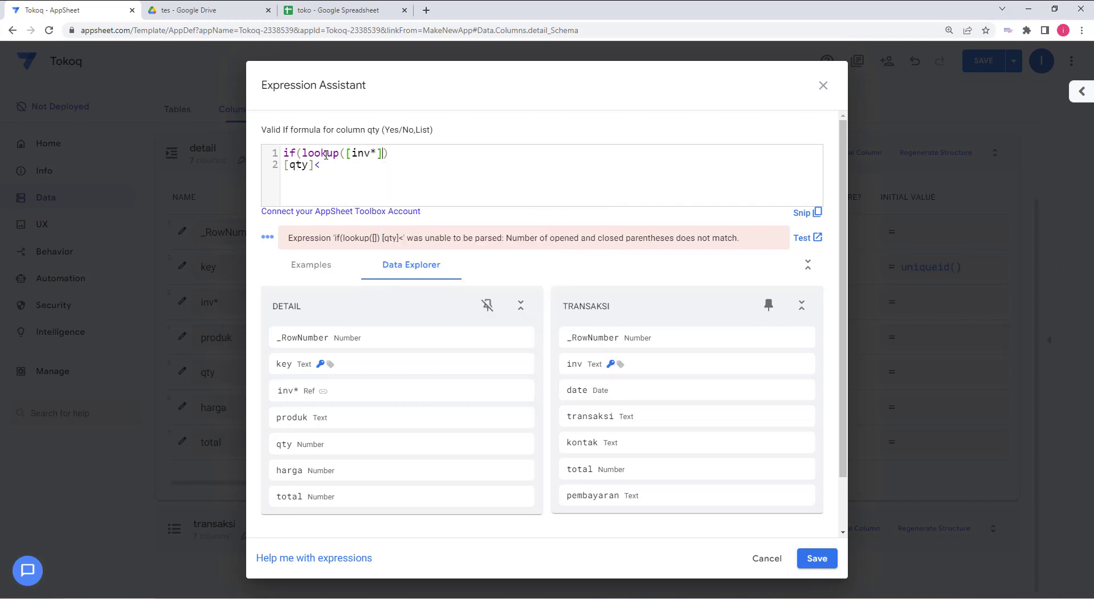
pyautogui.write(',"tra')
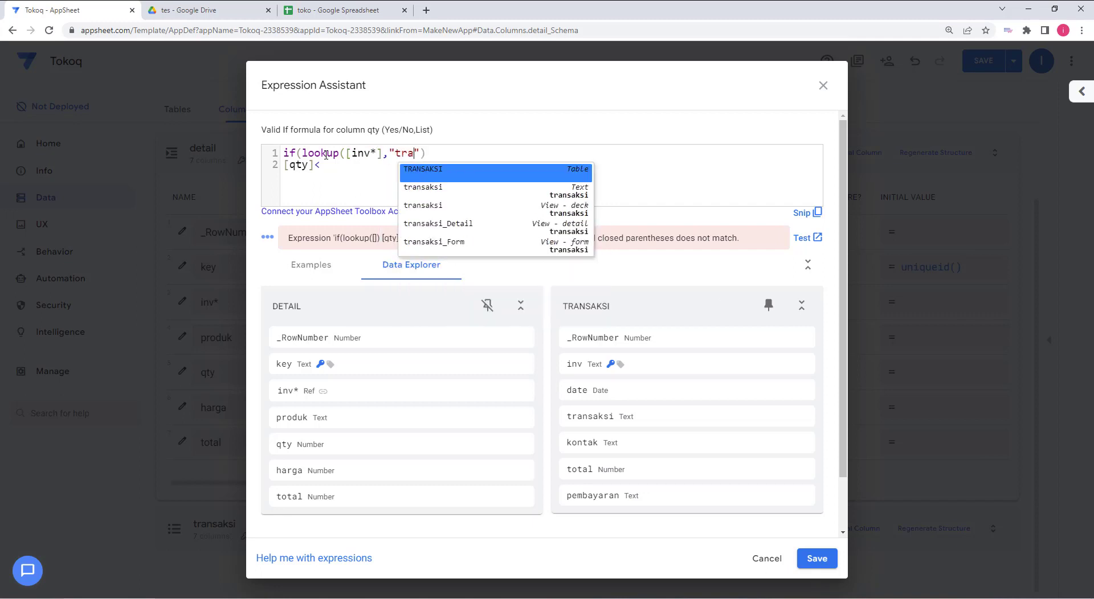
pyautogui.write('nsaksi')
pyautogui.press('Right')
pyautogui.write(',"')
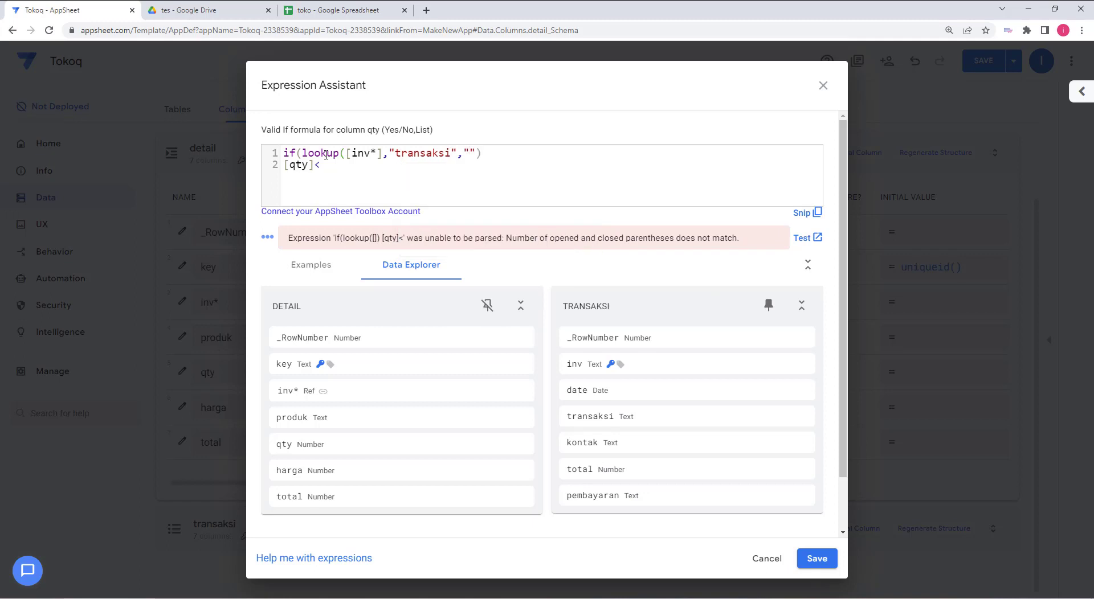
pyautogui.write('inv')
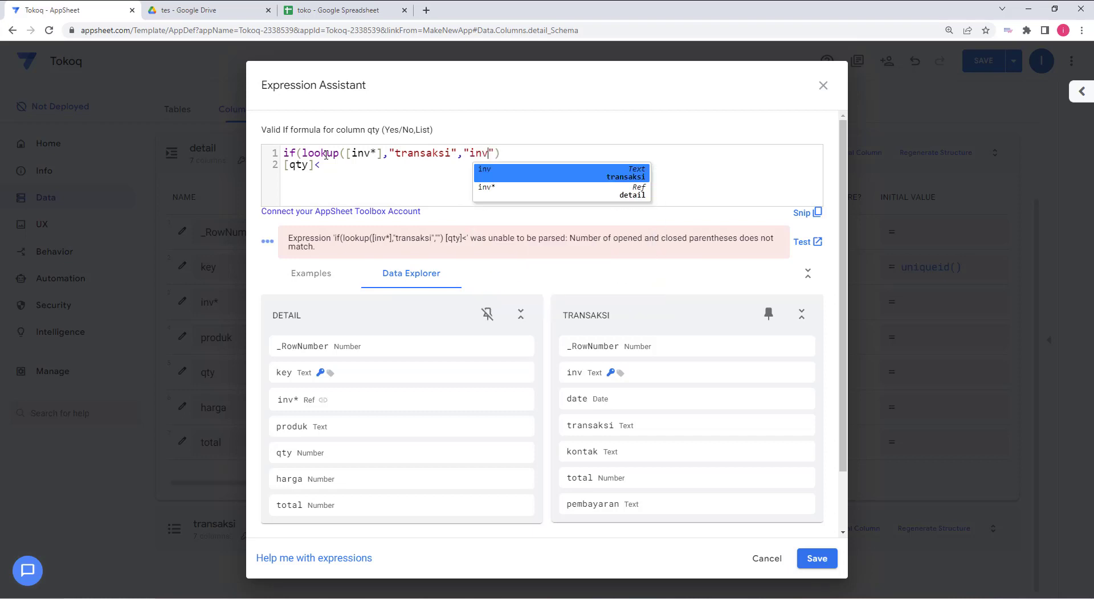
pyautogui.press('Right')
pyautogui.write(',"t')
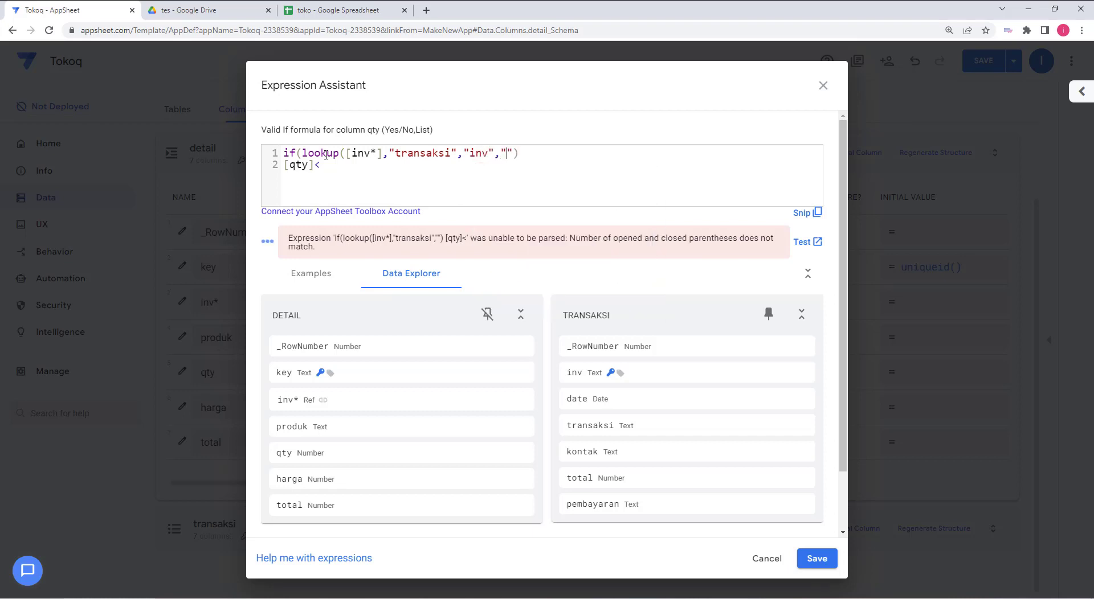
pyautogui.write('ransaksi')
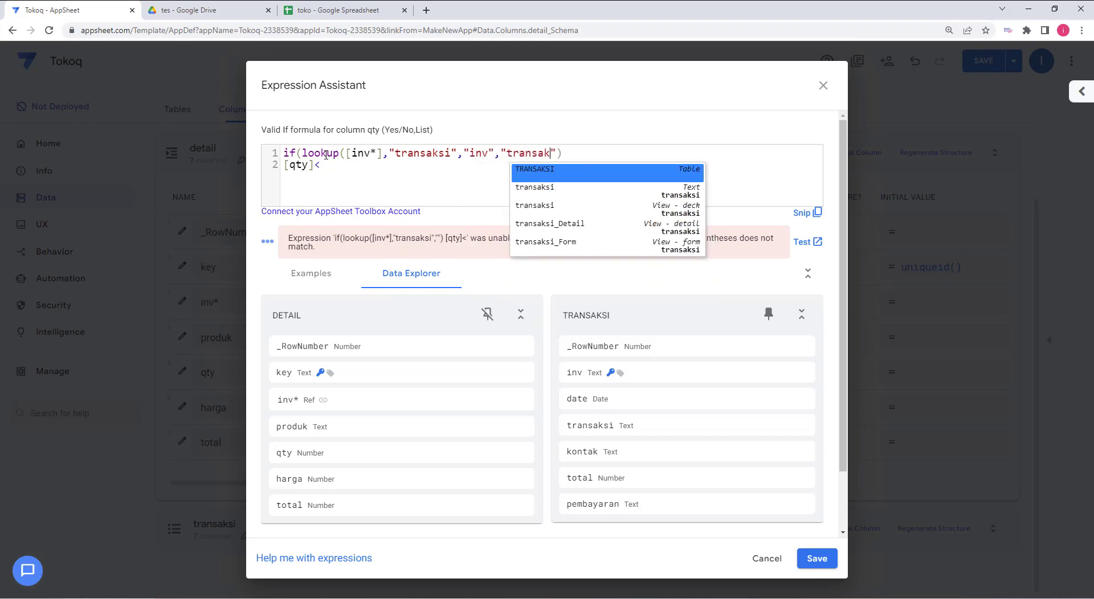
# Compare the lookup with "masuk" and make the second line [qty]>0, as the if function's true branch.
pyautogui.click(600, 155)
pyautogui.write('=')
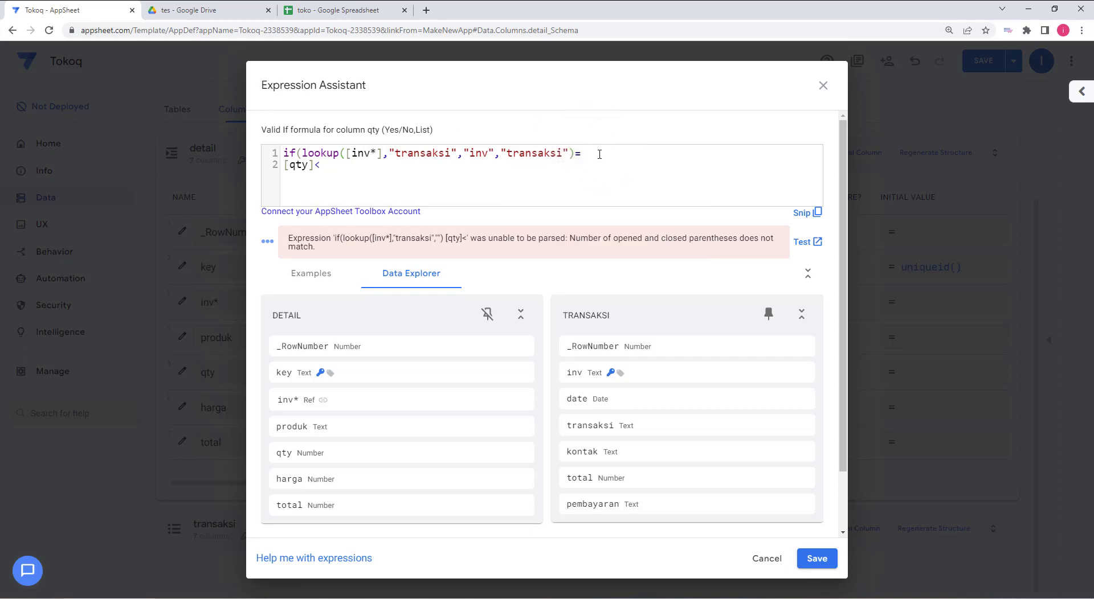
pyautogui.write('"masuk",')
pyautogui.click(326, 167)
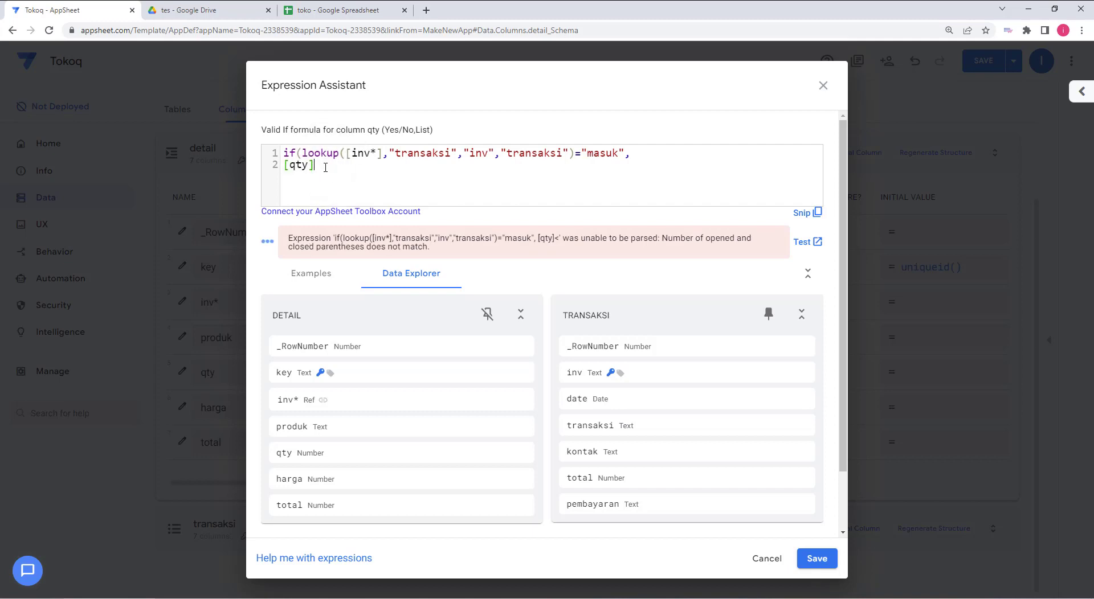
pyautogui.press('BackSpace')
pyautogui.write('>0,')
pyautogui.press('Return')
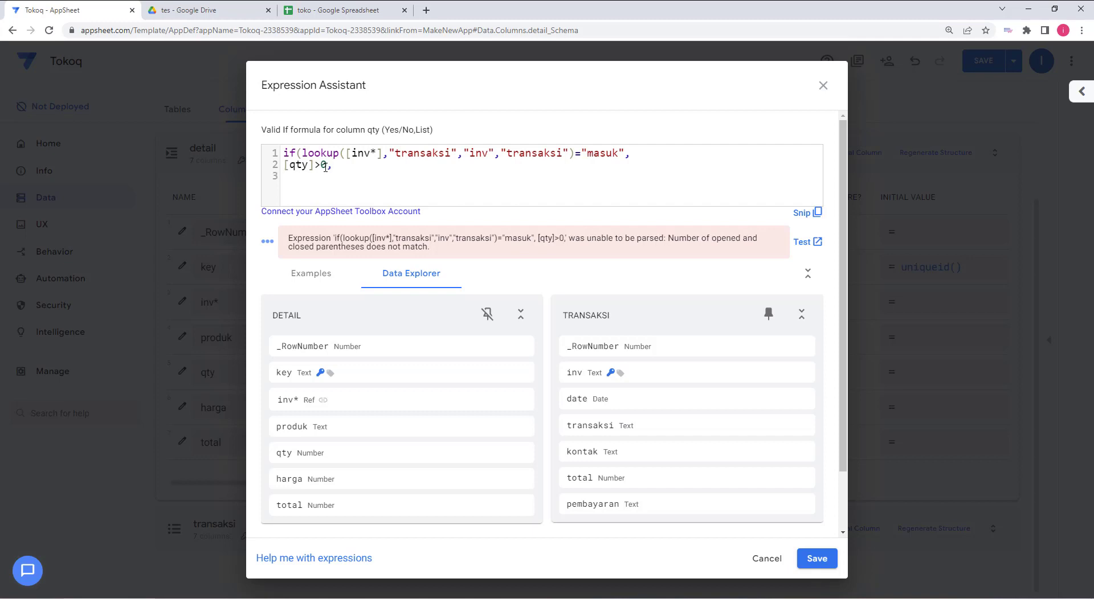
# Start the if function's false branch on the third line with [qty]<=sum(select(detail[.
pyautogui.write('[qty')
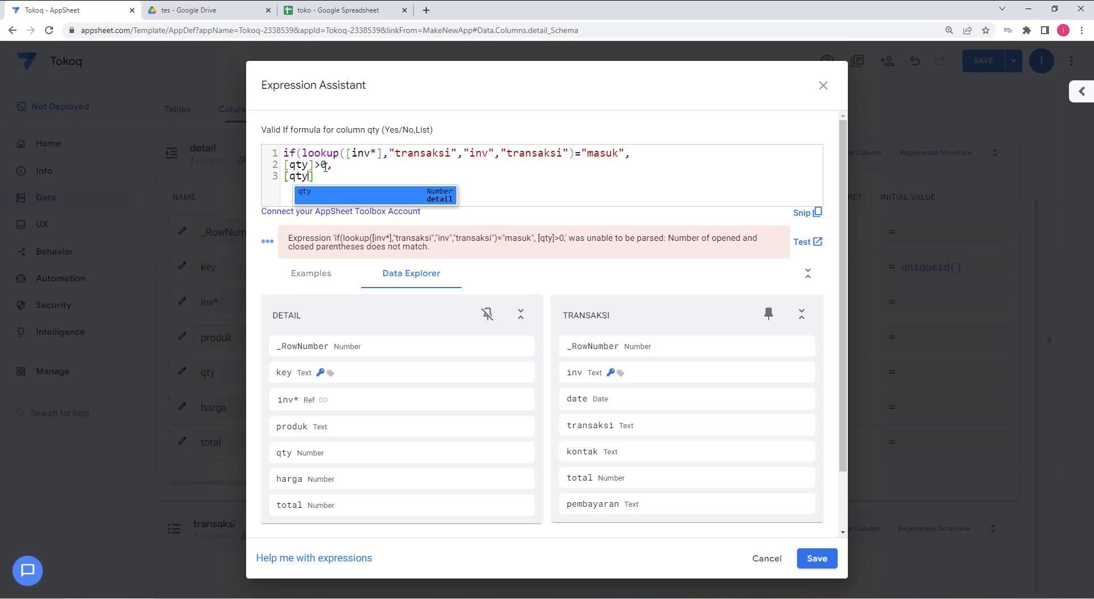
pyautogui.write(']<=')
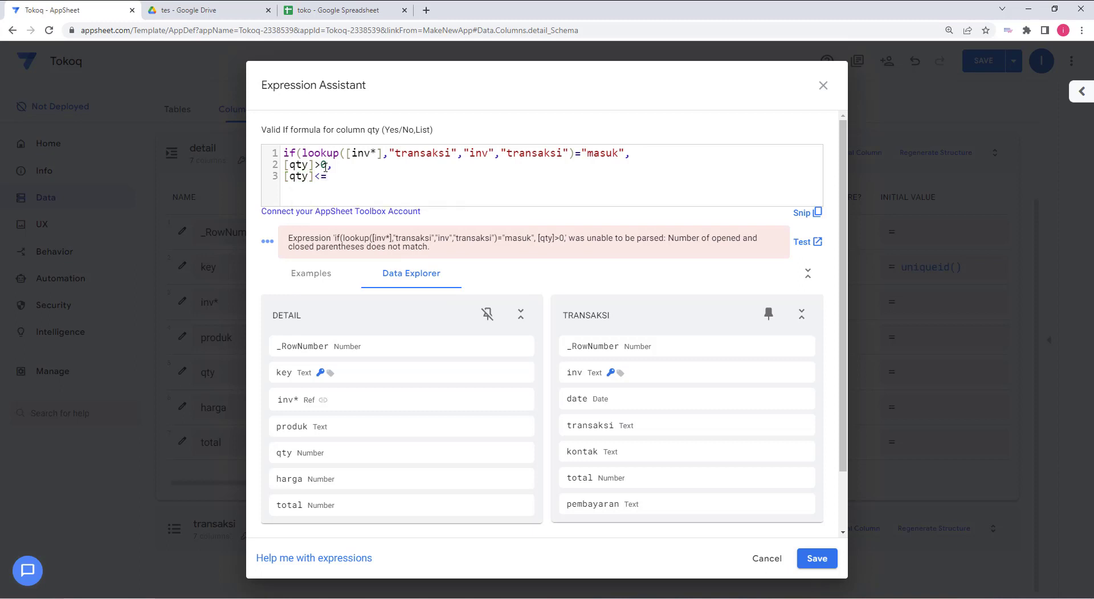
pyautogui.write('s')
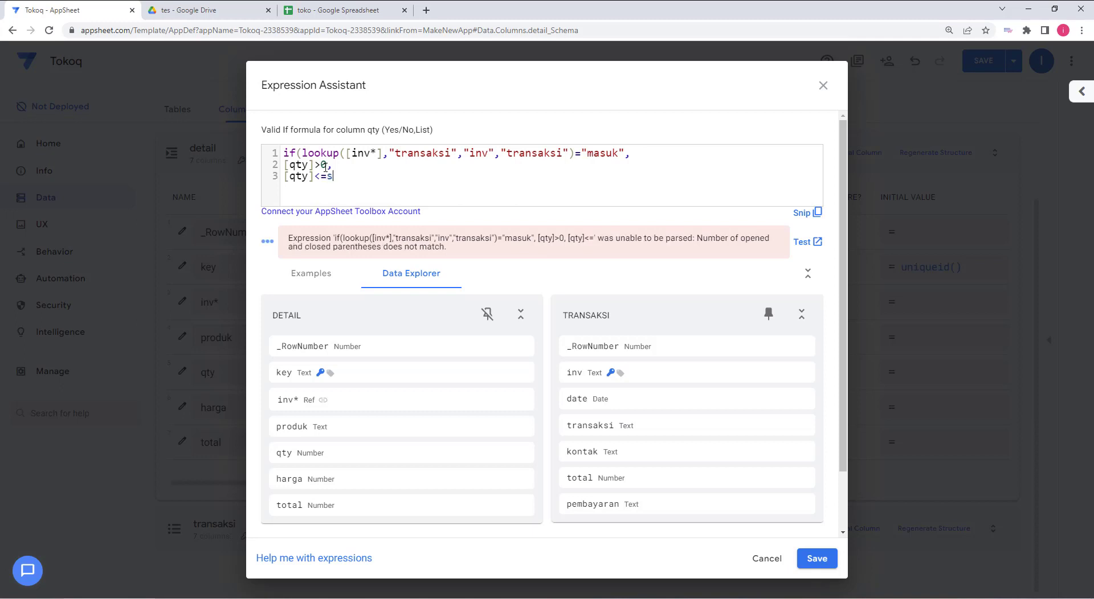
pyautogui.write('um(select(detai')
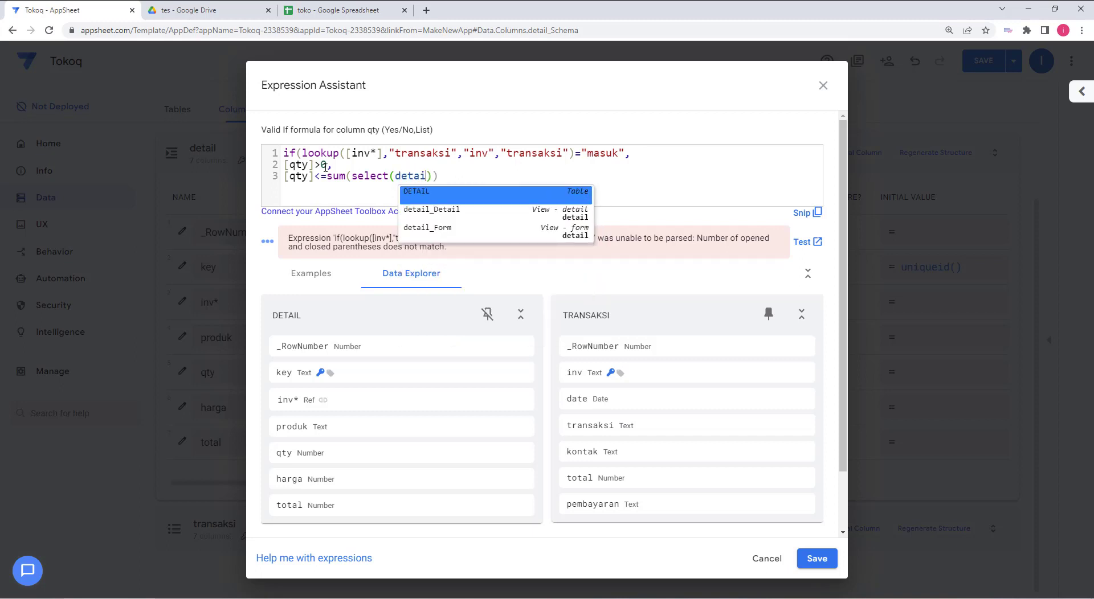
pyautogui.write('l[')
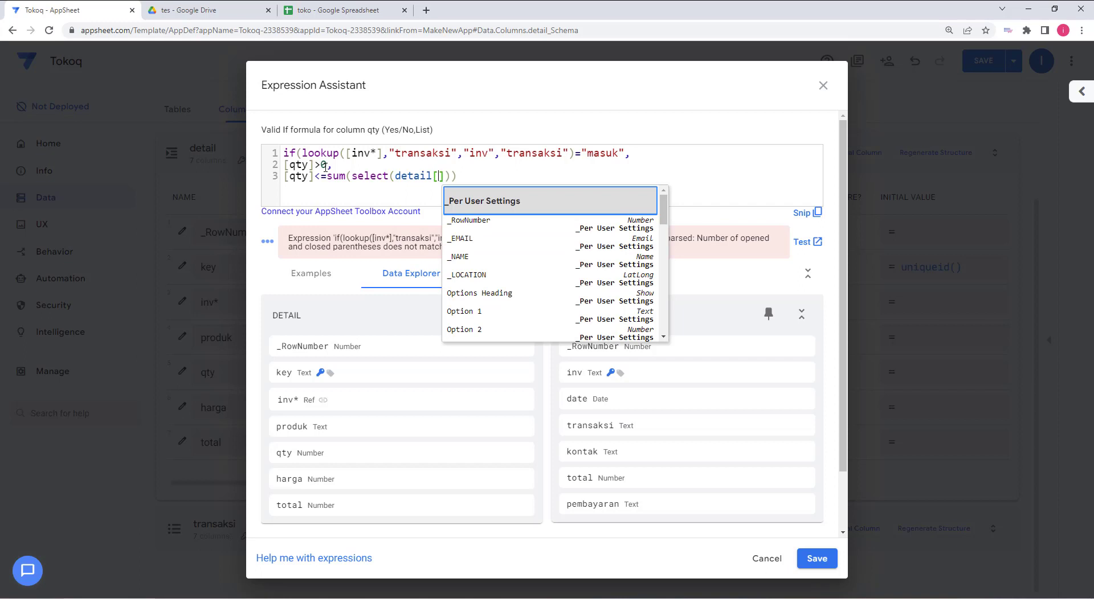
pyautogui.write('transa')
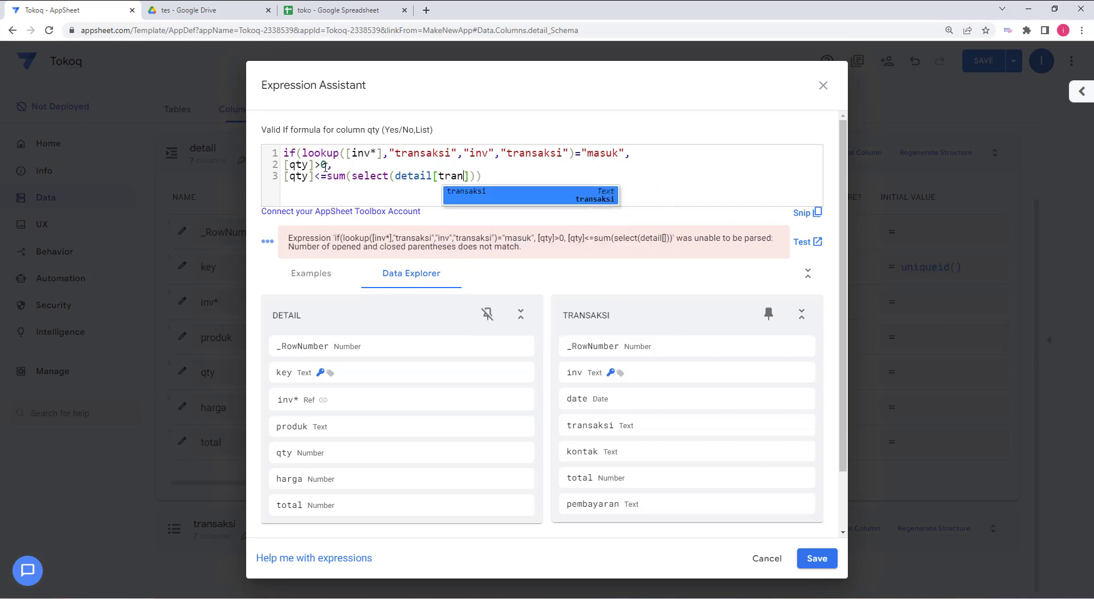
pyautogui.write('ksi')
pyautogui.press('BackSpace')
pyautogui.press('BackSpace')
pyautogui.press('BackSpace')
pyautogui.press('BackSpace')
pyautogui.press('BackSpace')
pyautogui.press('BackSpace')
pyautogui.press('BackSpace')
pyautogui.press('BackSpace')
pyautogui.press('BackSpace')
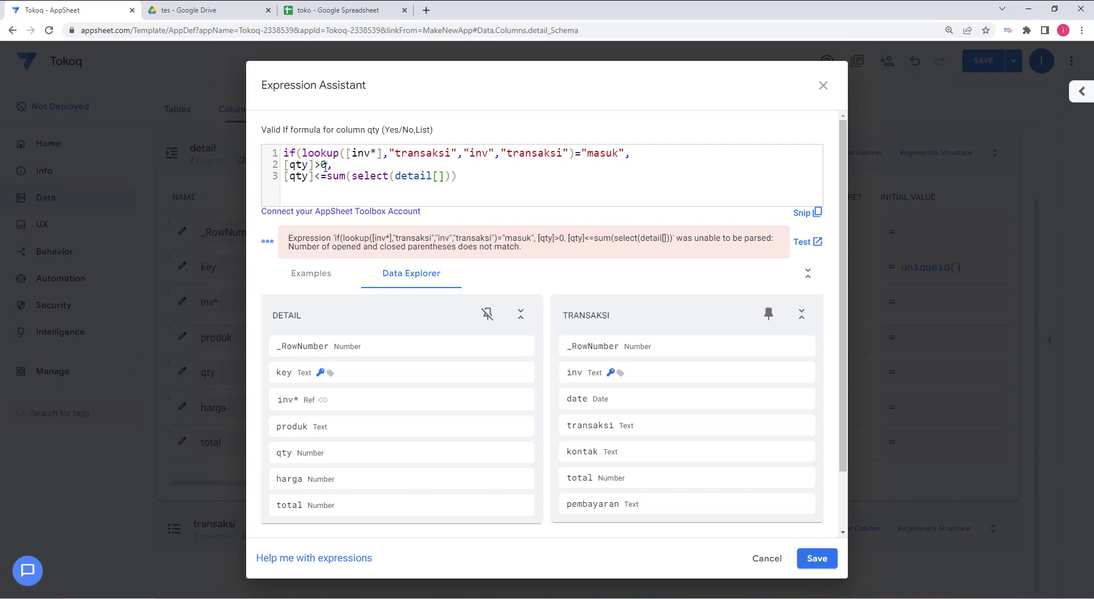
# Complete the select list as detail[qty] and begin its condition with [produk] in the qty Valid If expression.
pyautogui.write('qty')
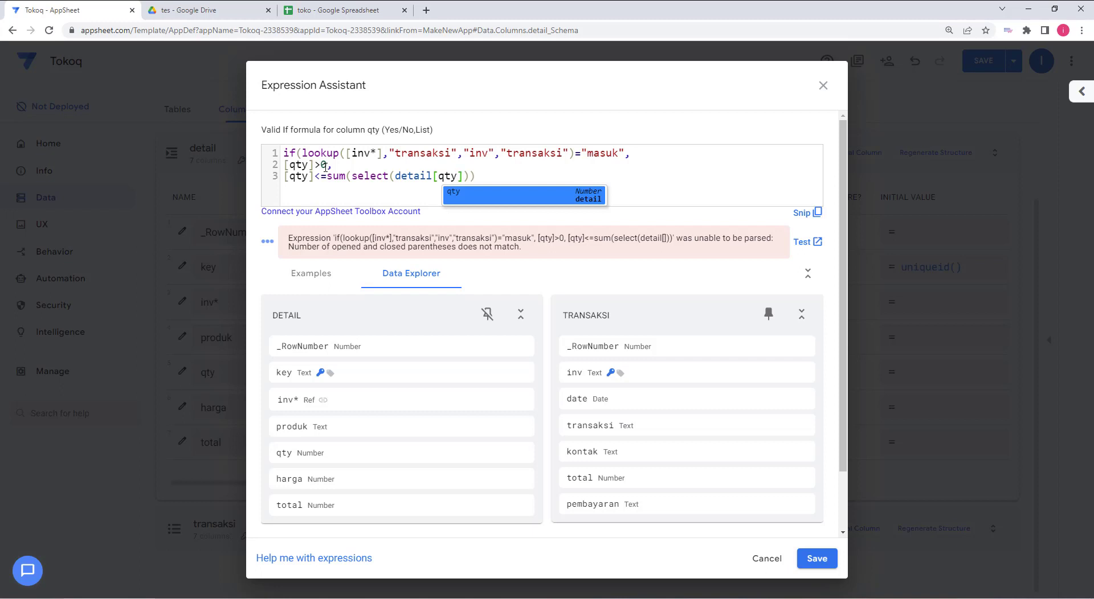
pyautogui.write('],[p')
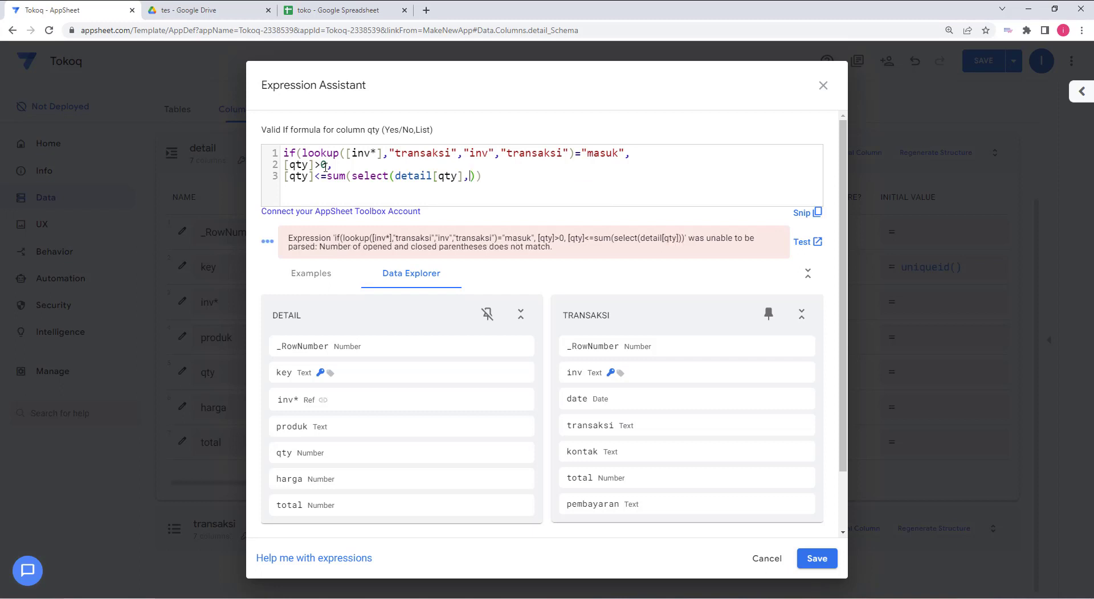
pyautogui.write('roduk')
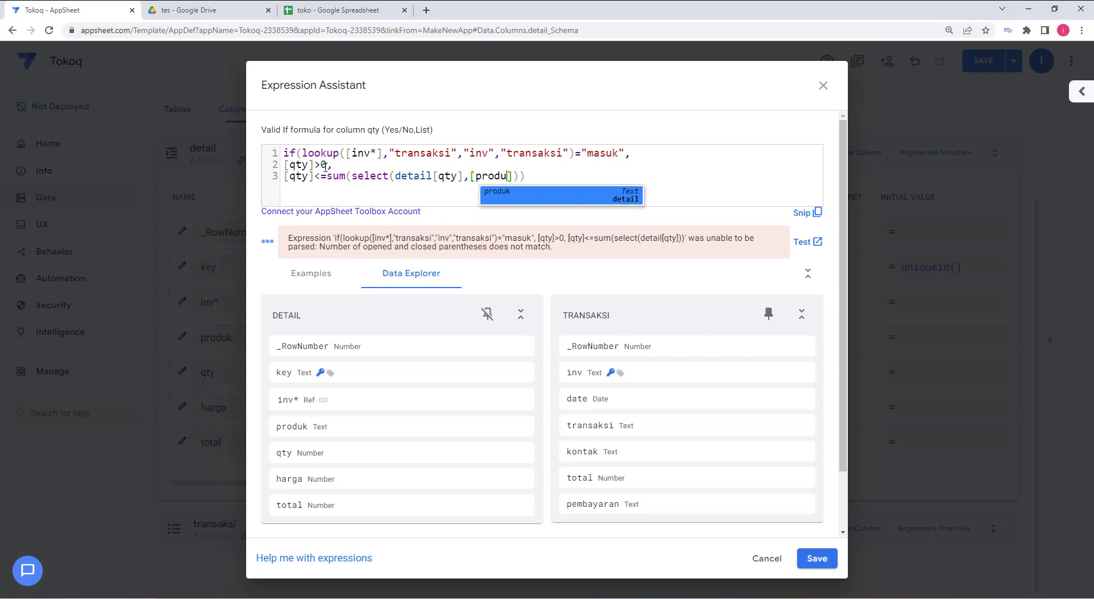
# Wrap the select condition in and(, comparing [produk] with [_thisrow].[produk], and add a comma for a second condition.
pyautogui.click(472, 176)
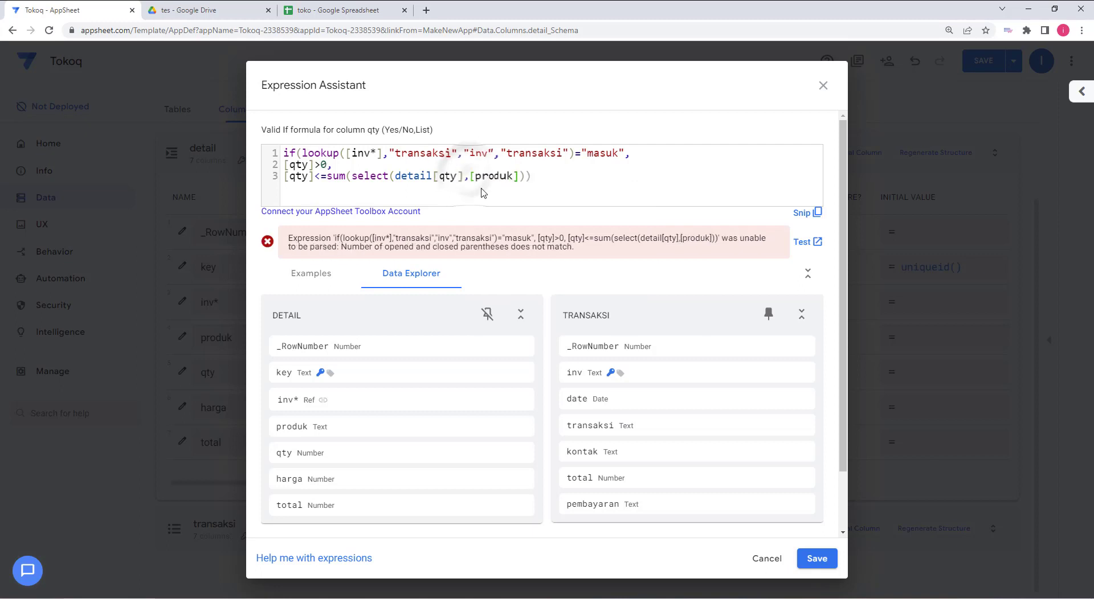
pyautogui.write('and(')
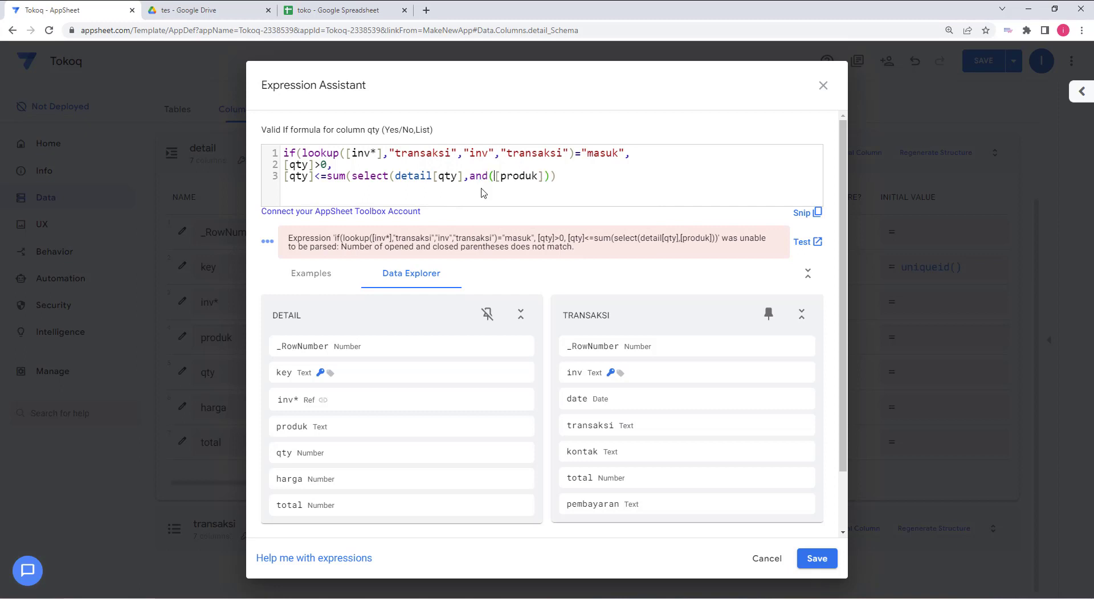
pyautogui.click(545, 177)
pyautogui.write('=[_thi')
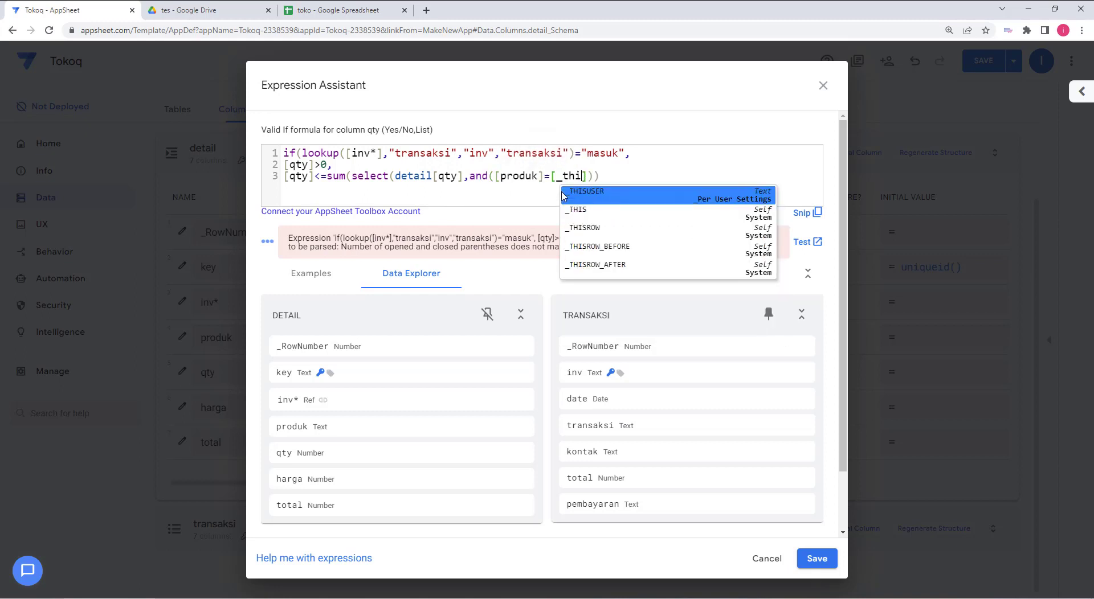
pyautogui.write('srow')
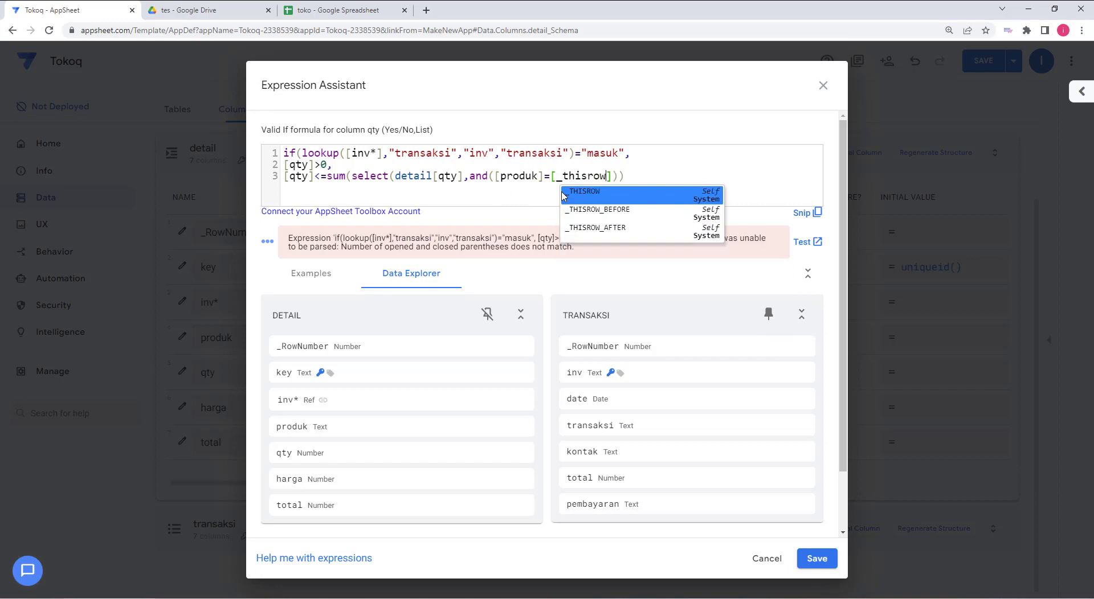
pyautogui.write('].[pr')
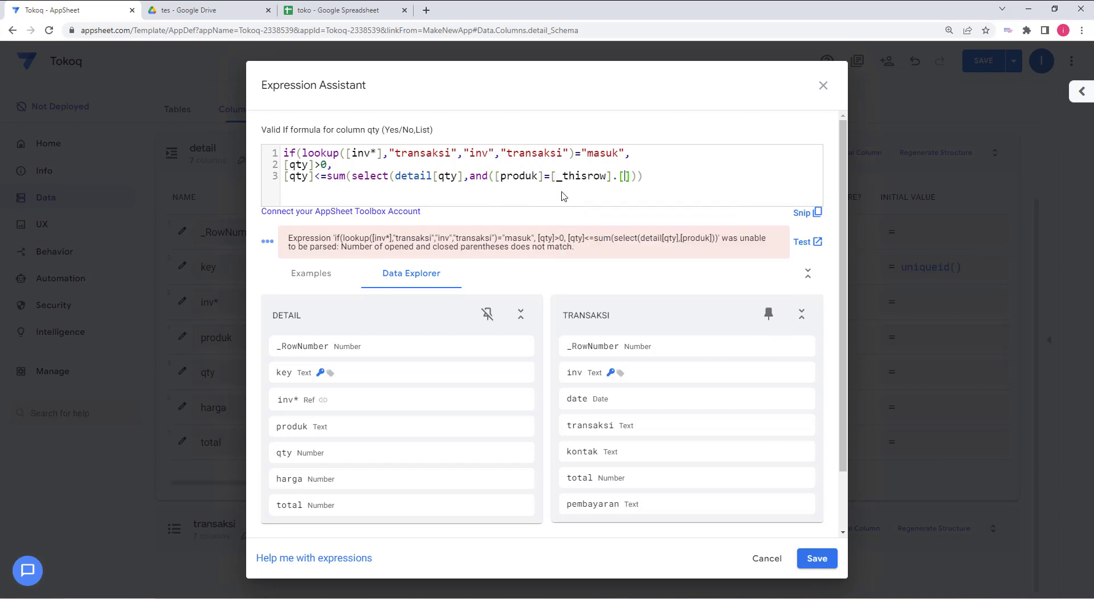
pyautogui.write('oduk')
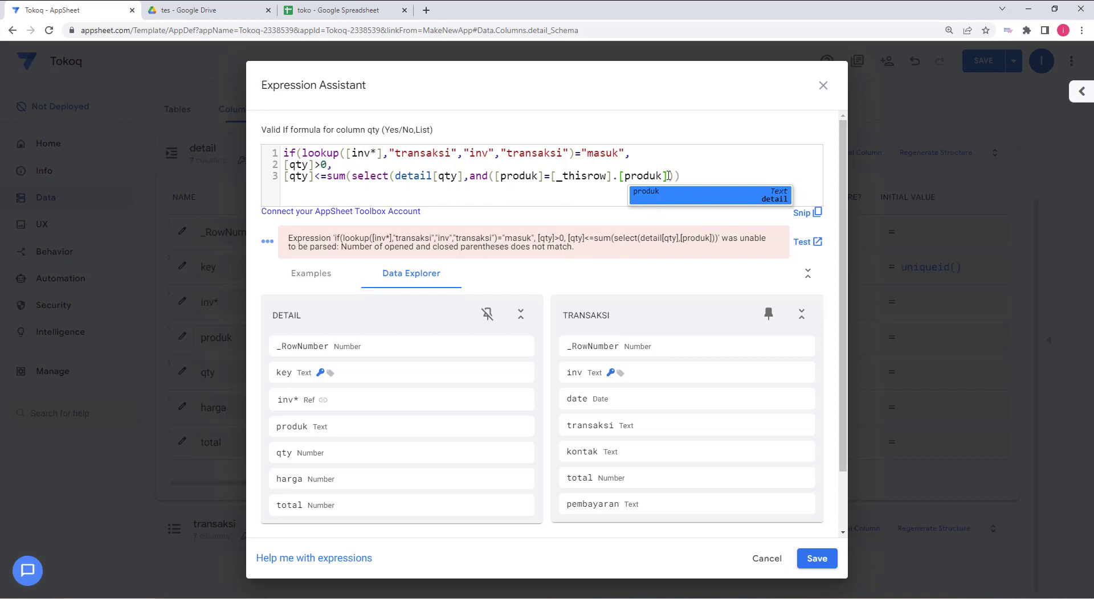
pyautogui.click(696, 200)
pyautogui.write(',')
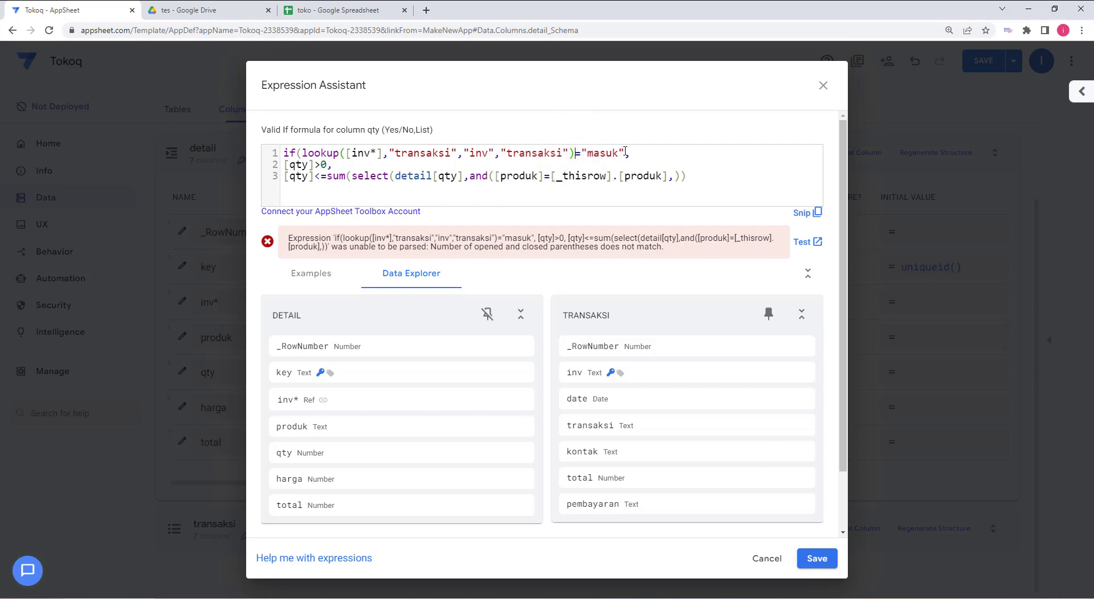
# Copy the first line's lookup([inv*],"transaksi","inv","transaksi")="masuk" into the and function as its second condition.
pyautogui.moveTo(624, 152); pyautogui.dragTo(302, 154)
pyautogui.hotkey('ctrl', 'c')
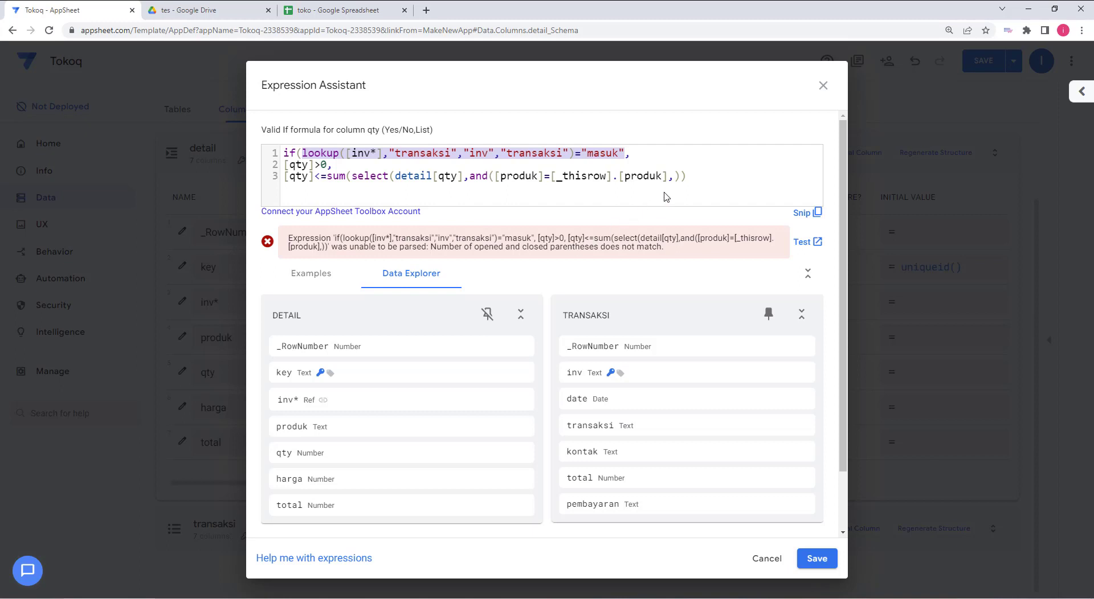
pyautogui.click(672, 176)
pyautogui.hotkey('ctrl', 'v')
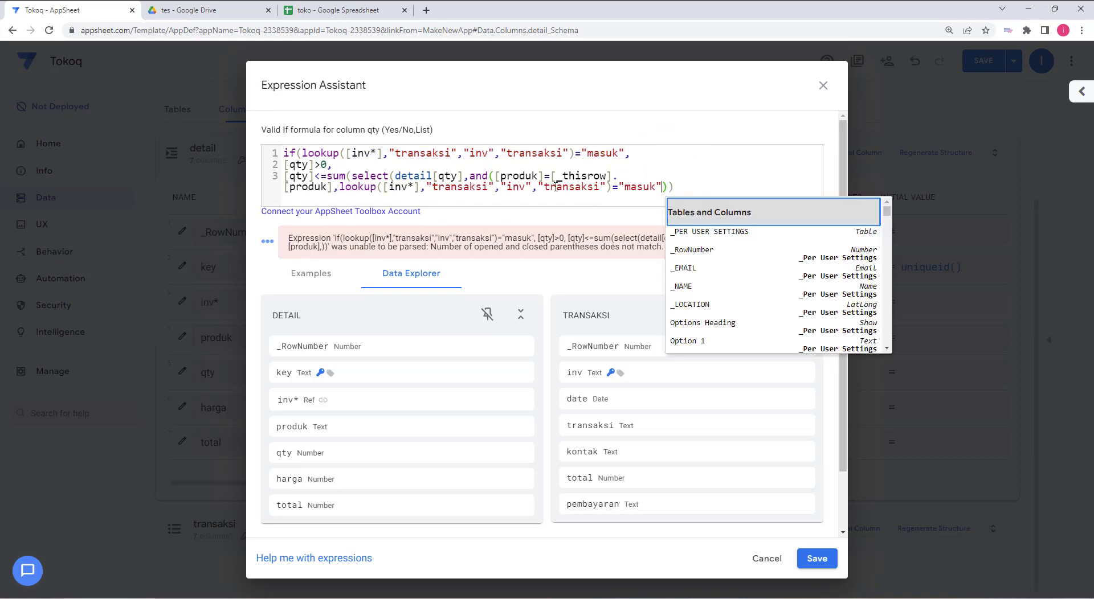
# Append two closing parentheses after the sum expression and place the if function's closing parenthesis alone on line 5.
pyautogui.click(695, 203)
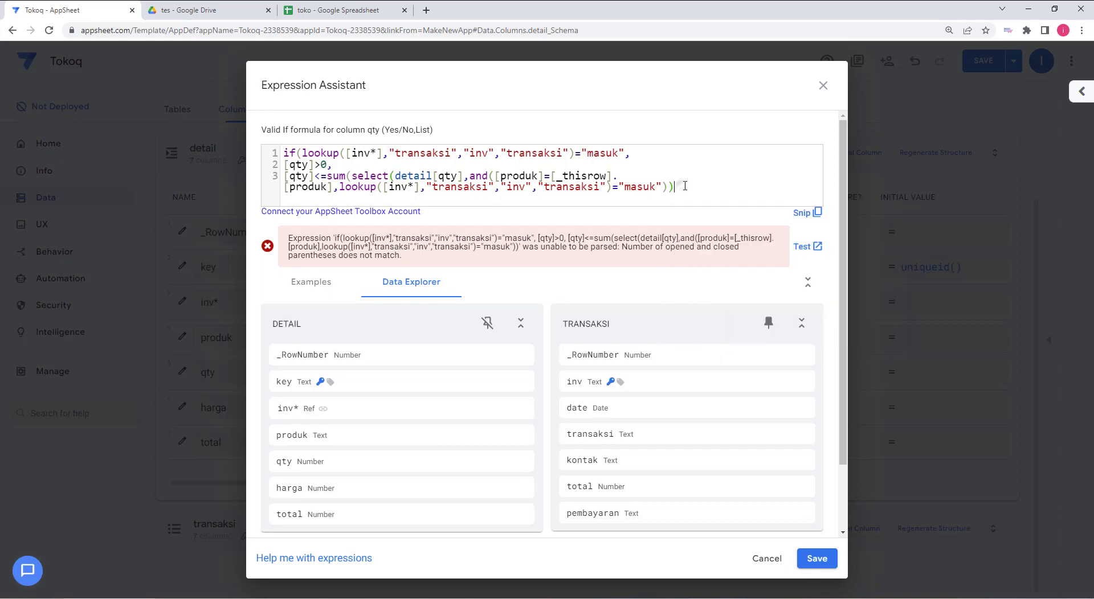
pyautogui.write('))')
pyautogui.press('Return')
pyautogui.press('Return')
pyautogui.write(')')
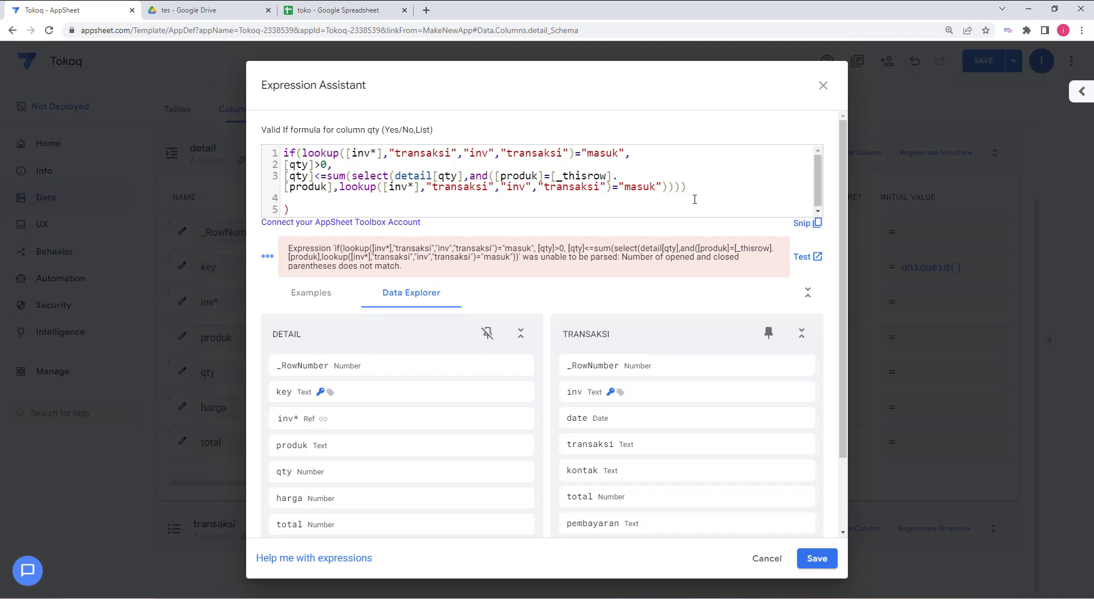
pyautogui.click(688, 186)
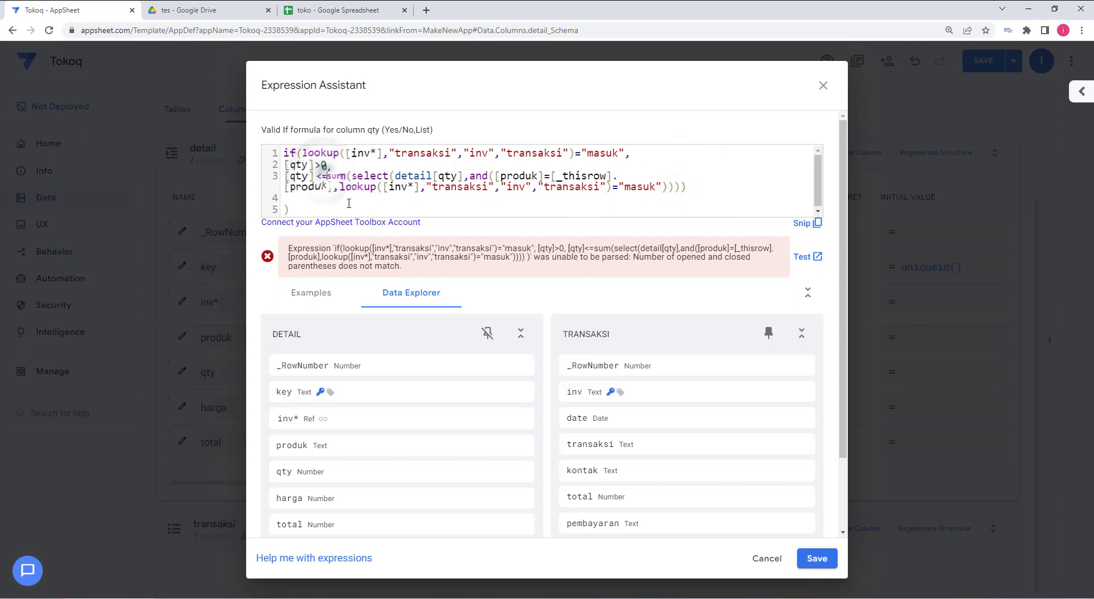
# Enclose the sum expression after [qty]<= in an outer pair of parentheses, with the closing one on line 4.
pyautogui.click(327, 176)
pyautogui.write('(')
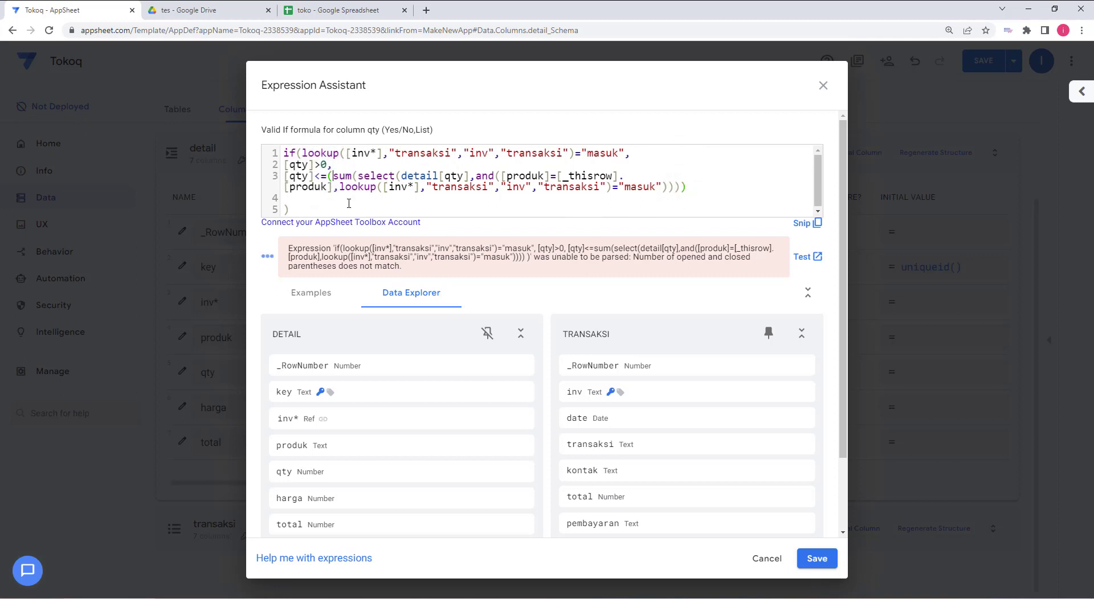
pyautogui.click(288, 200)
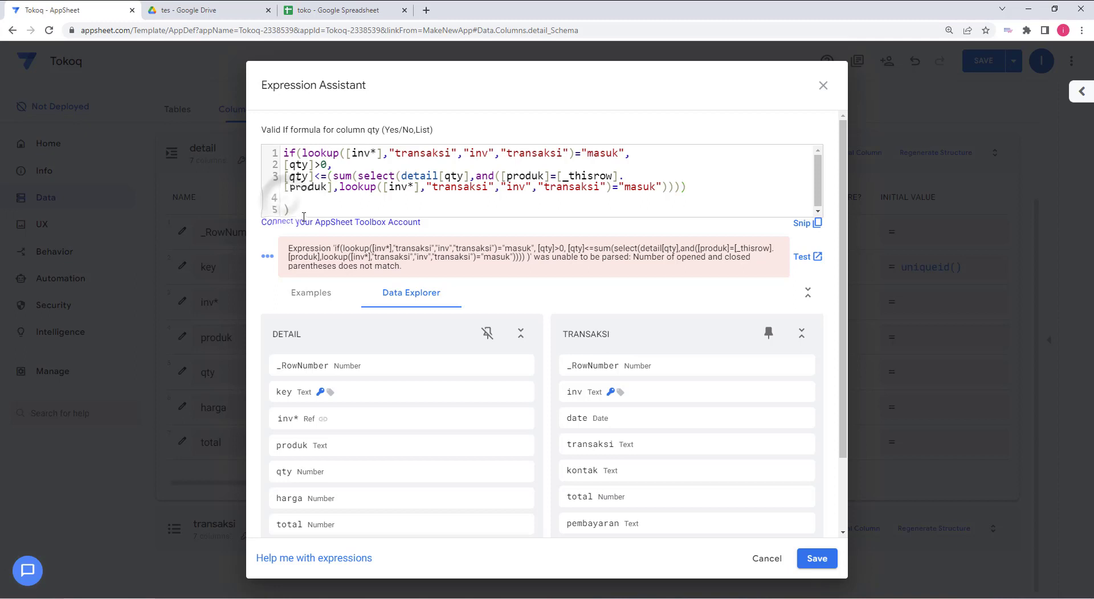
pyautogui.write(')')
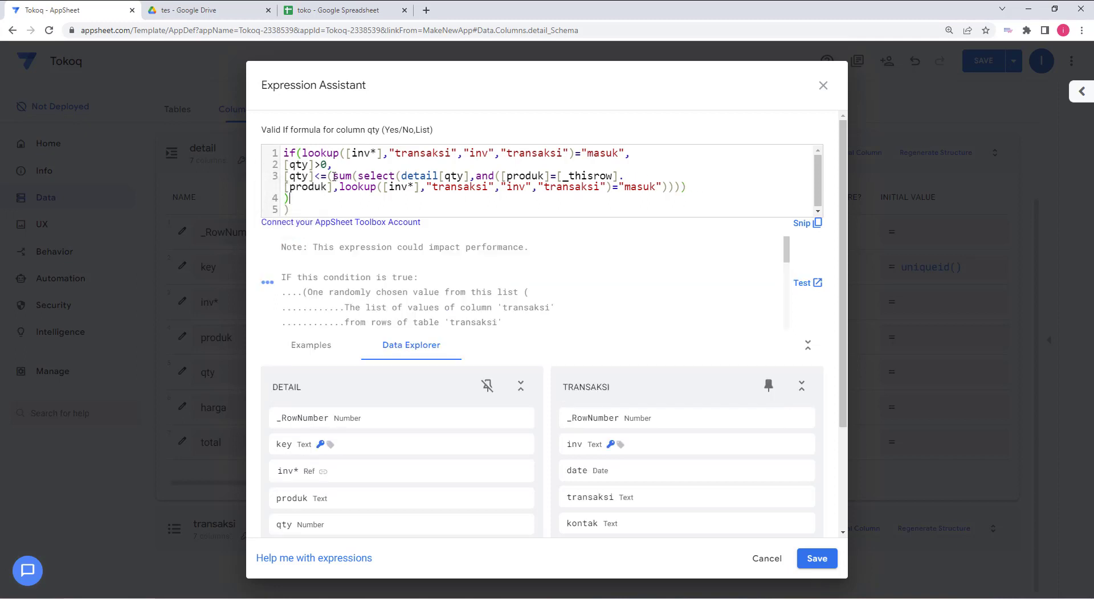
# Subtract a copy of the sum(select()) expression placed on a new line, changing its lookup comparison from "masuk" to "keluar".
pyautogui.moveTo(334, 176); pyautogui.dragTo(691, 188)
pyautogui.hotkey('ctrl', 'c')
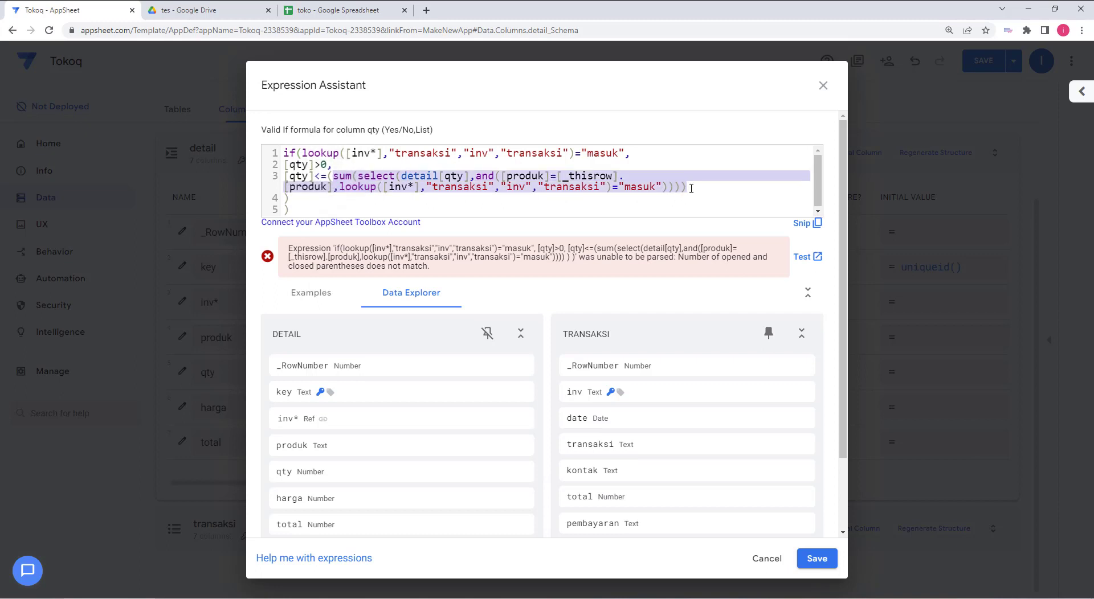
pyautogui.click(707, 189)
pyautogui.write('-')
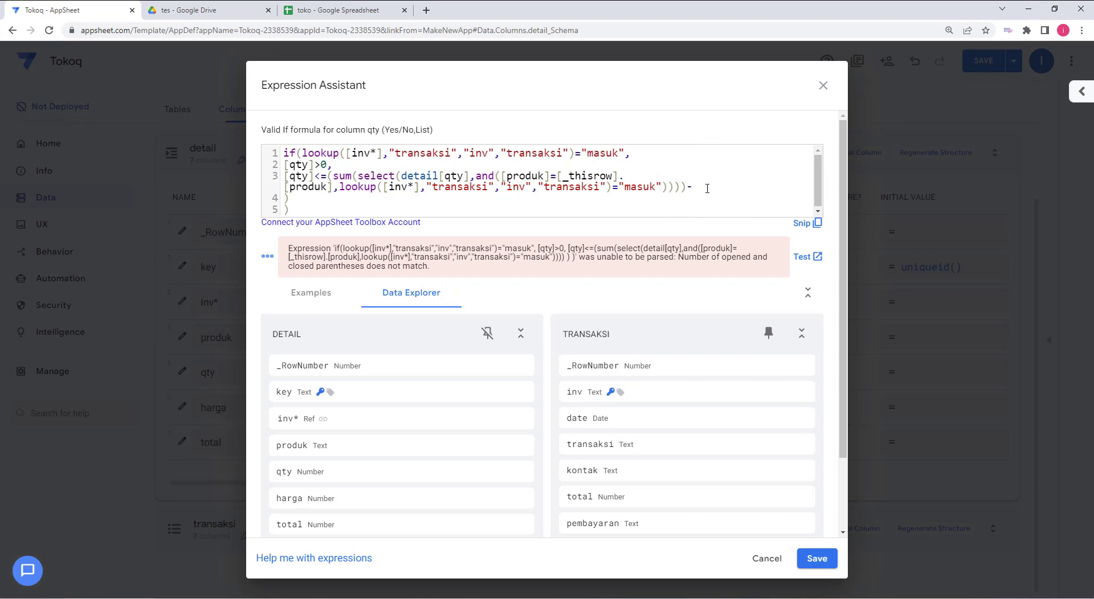
pyautogui.press('Return')
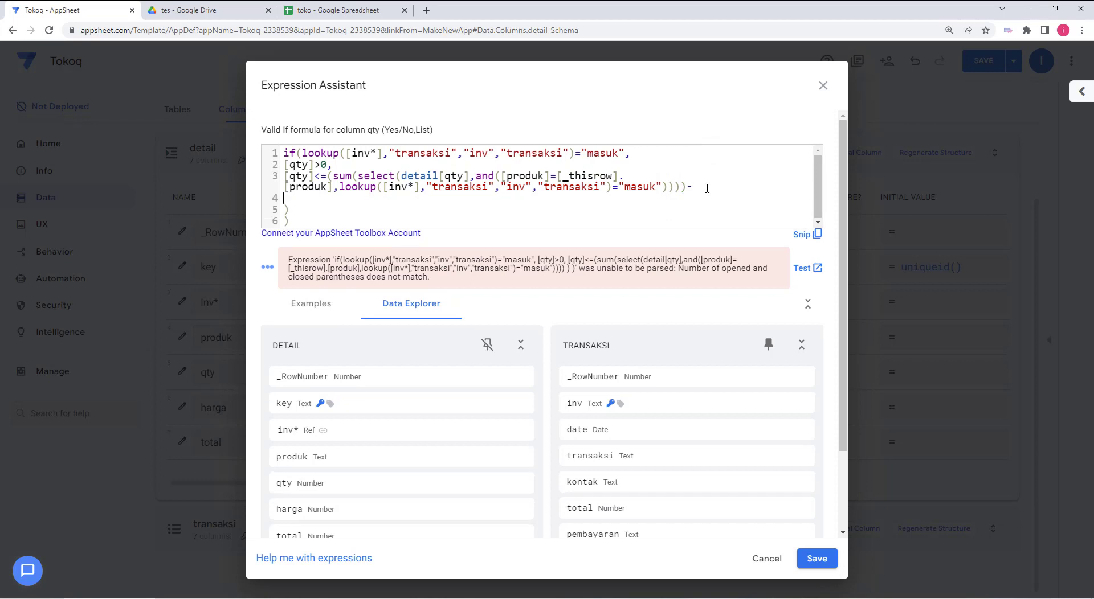
pyautogui.hotkey('ctrl', 'v')
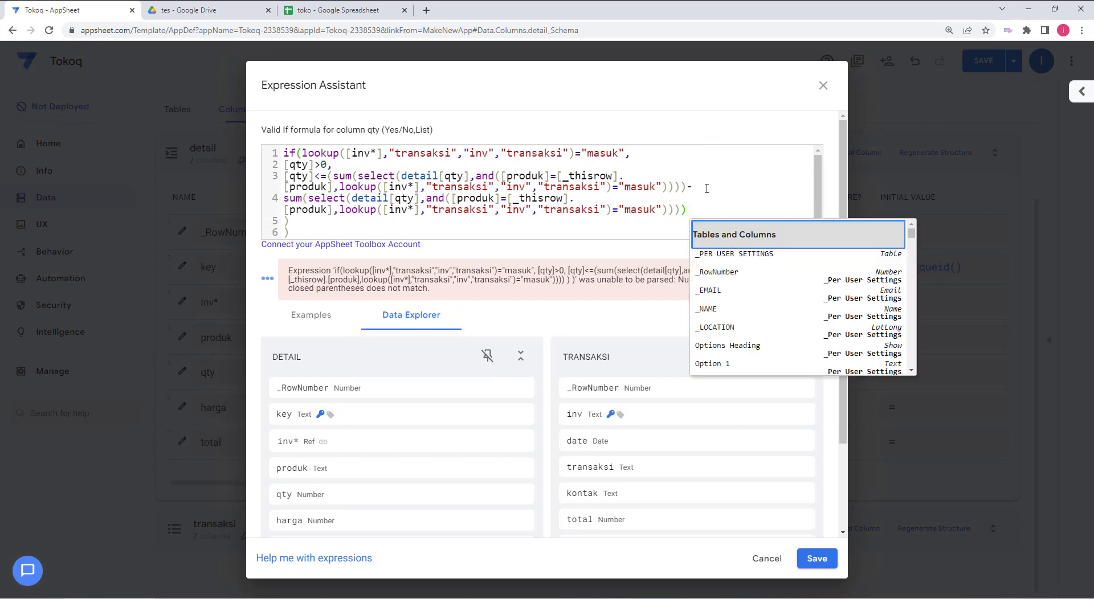
pyautogui.doubleClick(642, 210)
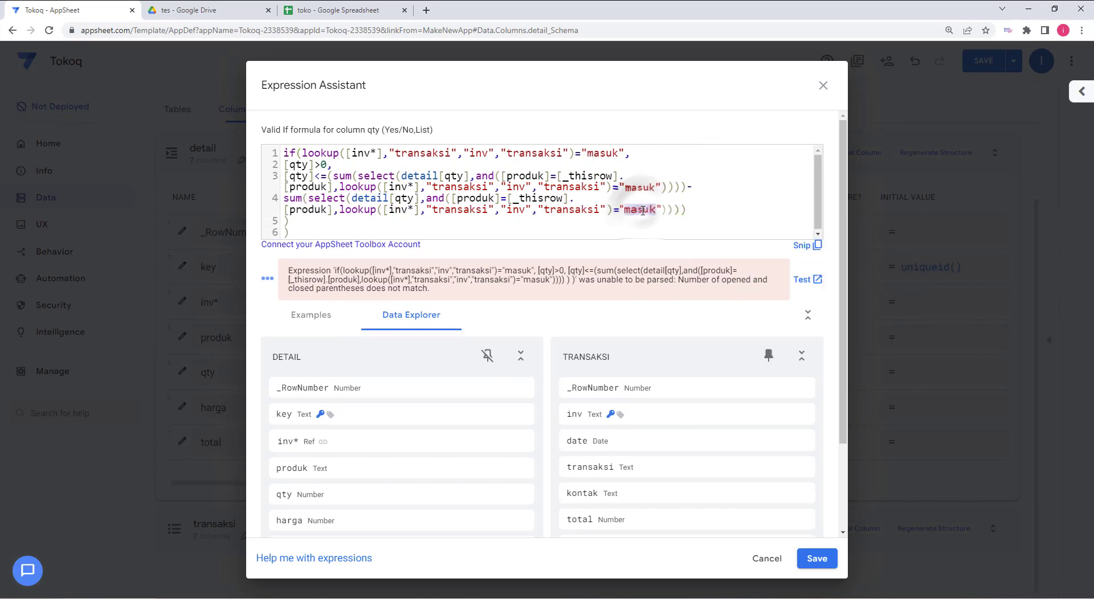
pyautogui.write('keluar')
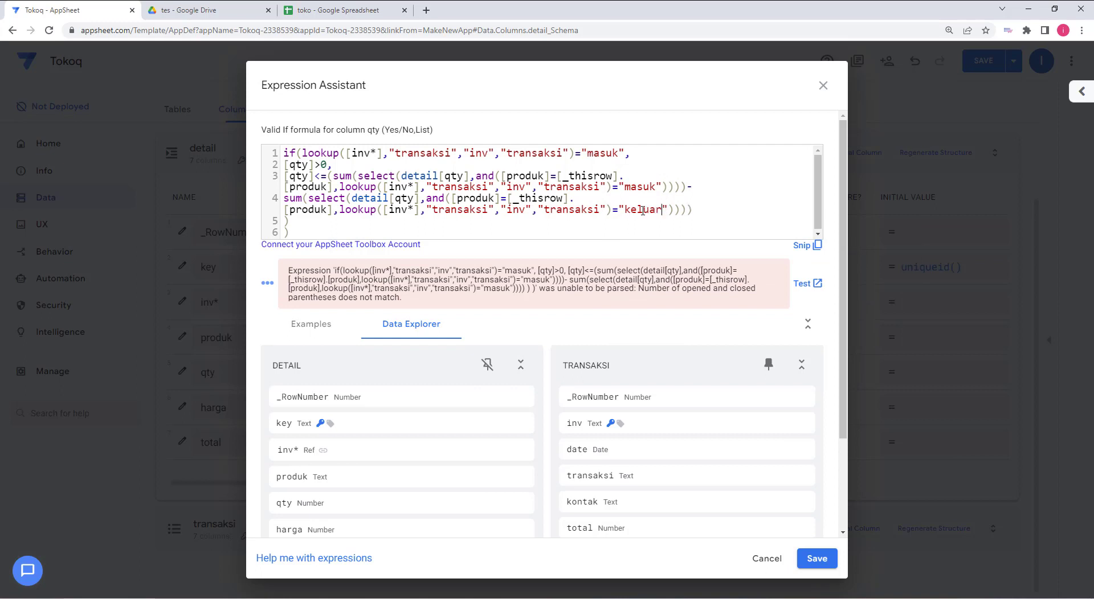
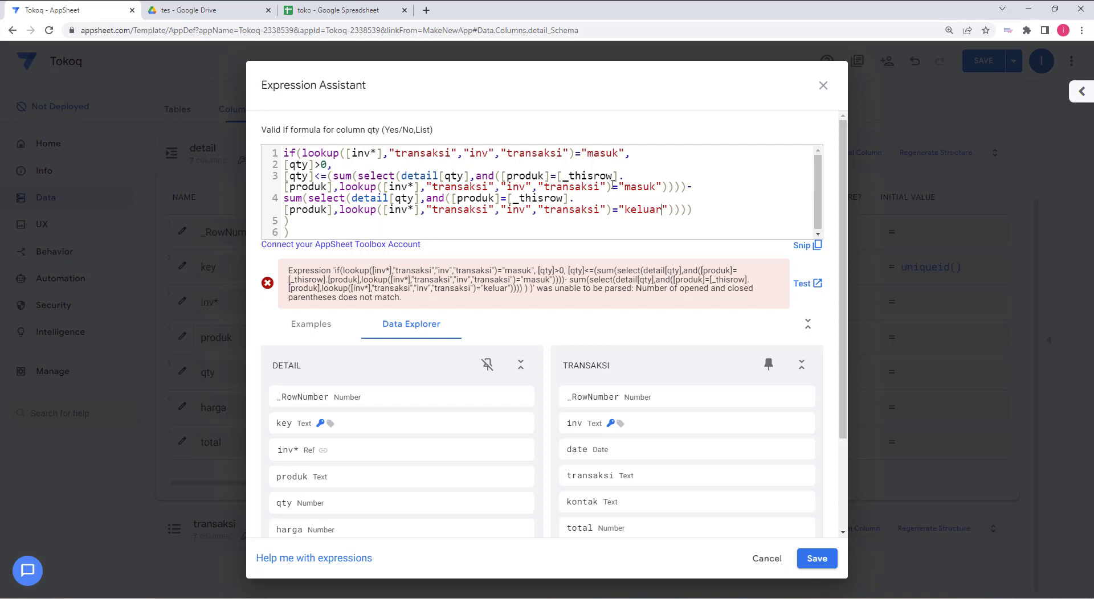
# Remove one surplus closing parenthesis from the end of both the "masuk" and "keluar" sum expressions.
pyautogui.click(680, 187)
pyautogui.press('BackSpace')
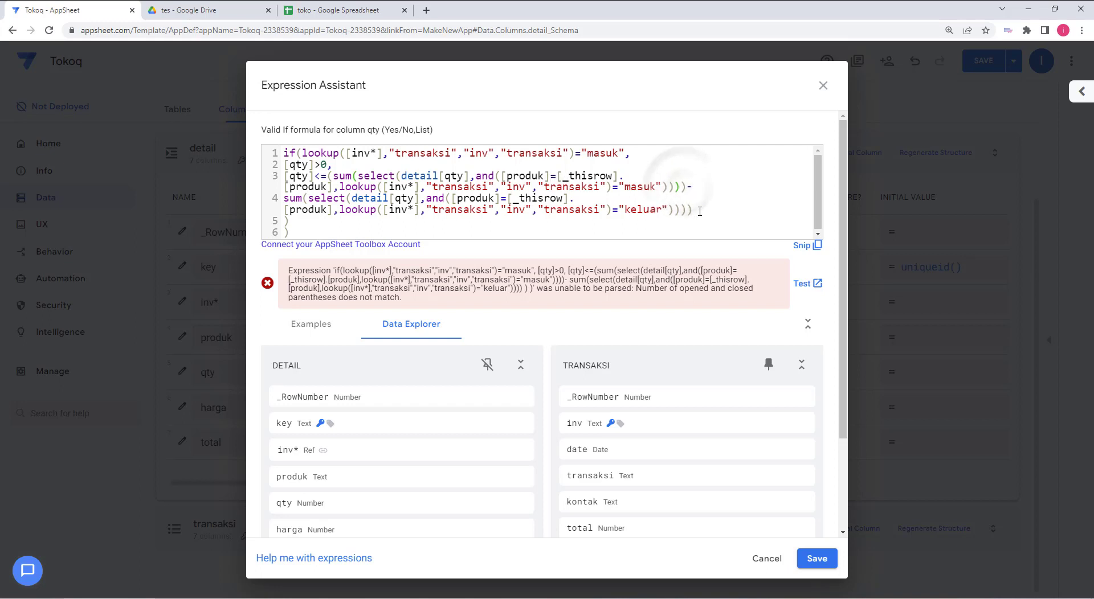
pyautogui.click(698, 207)
pyautogui.press('BackSpace')
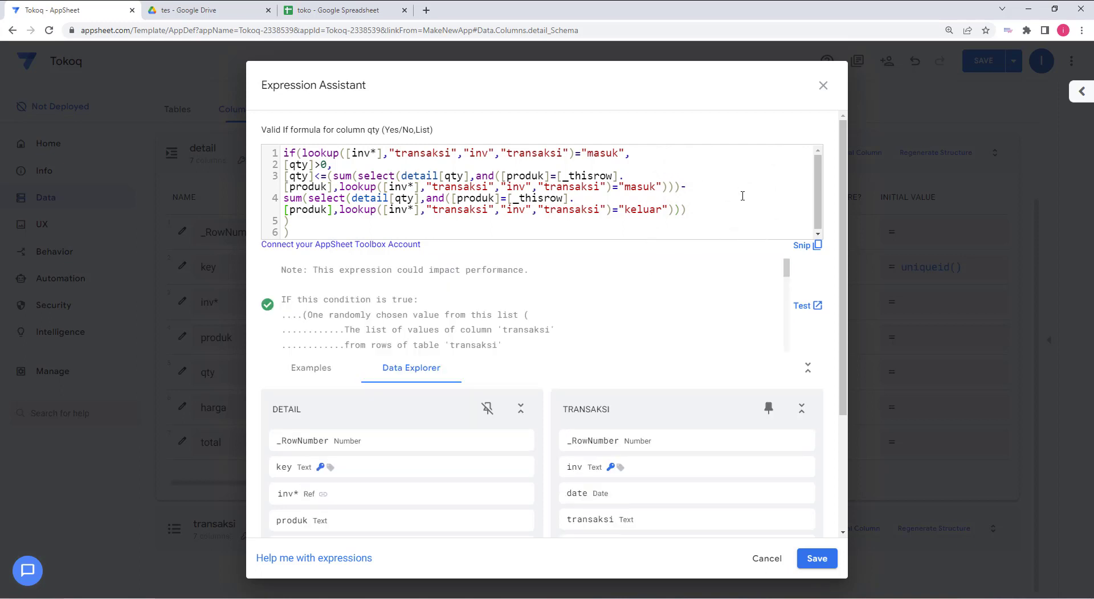
# Save the Valid If expression and finish editing the detail table's qty column.
pyautogui.moveTo(468, 187); pyautogui.dragTo(611, 203)
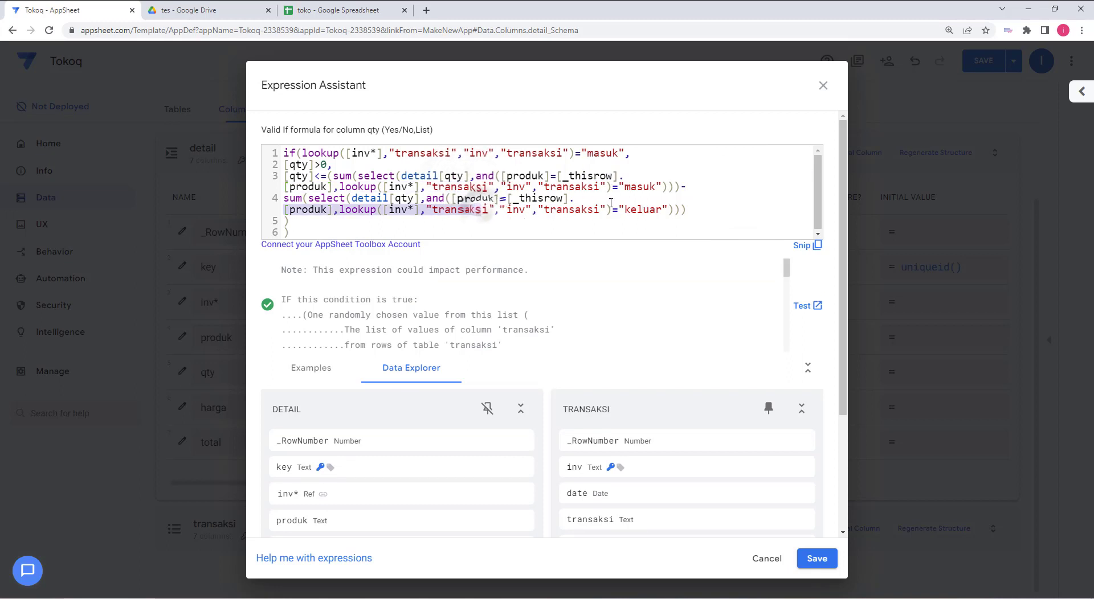
pyautogui.click(723, 211)
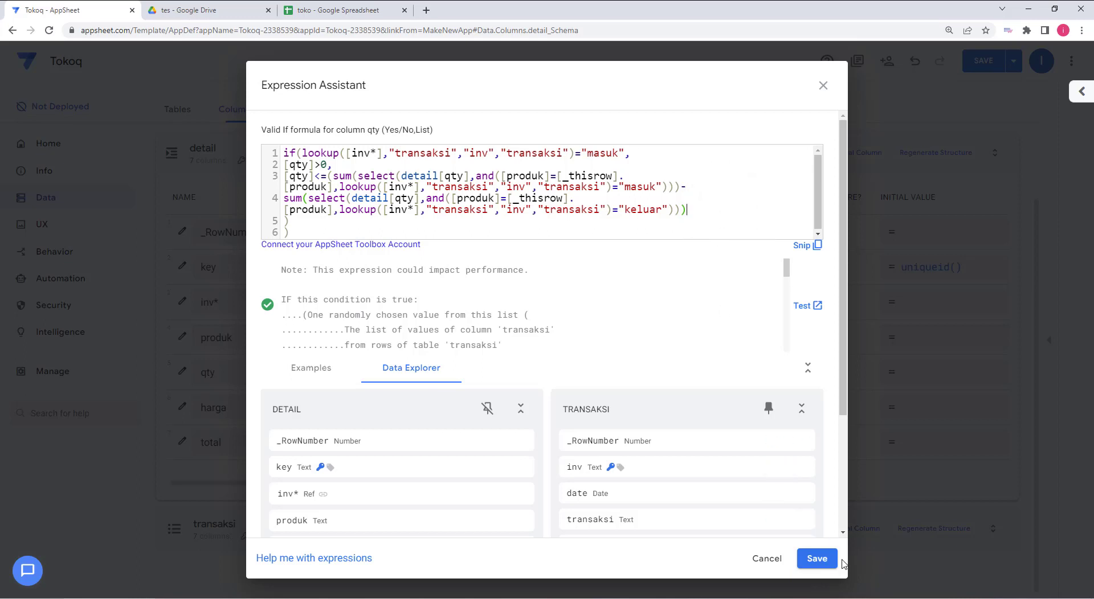
pyautogui.click(819, 560)
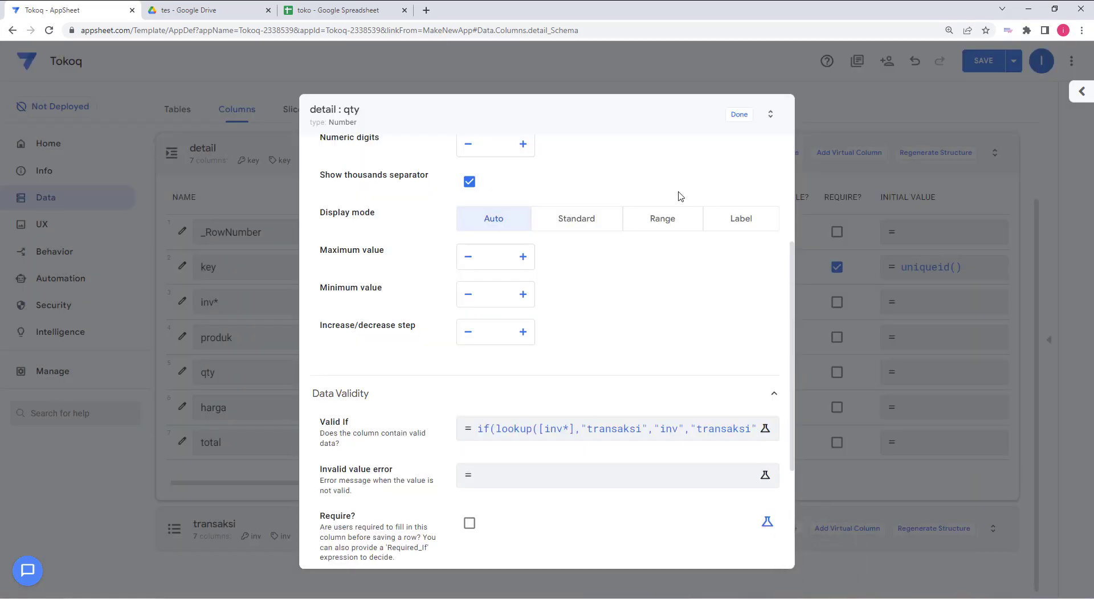
pyautogui.click(739, 117)
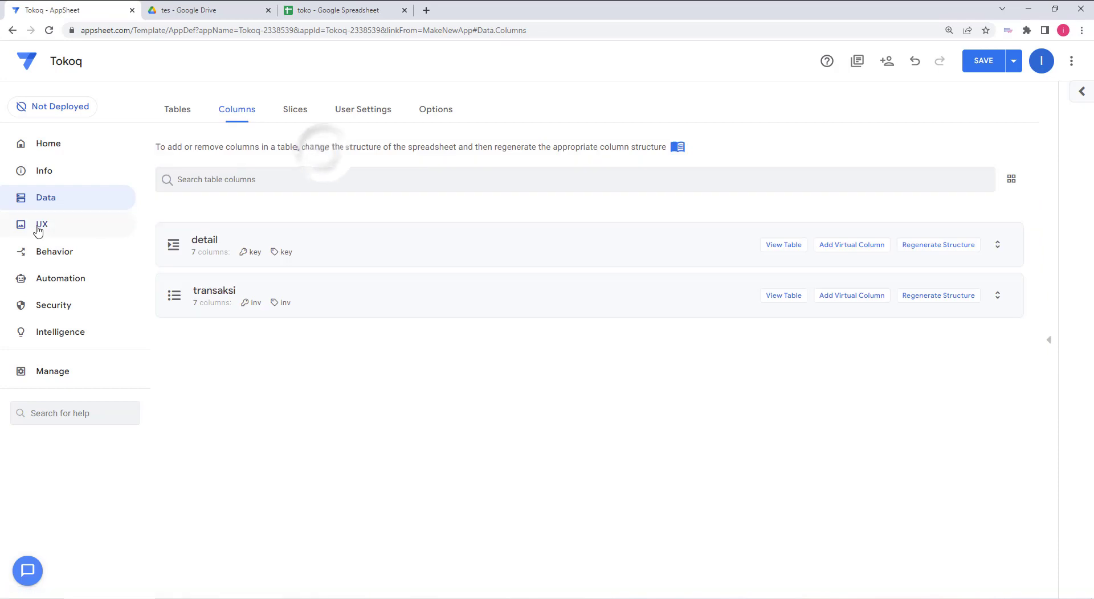
# Go to the UX views with the app preview shown and save the app.
pyautogui.click(41, 224)
pyautogui.click(1053, 343)
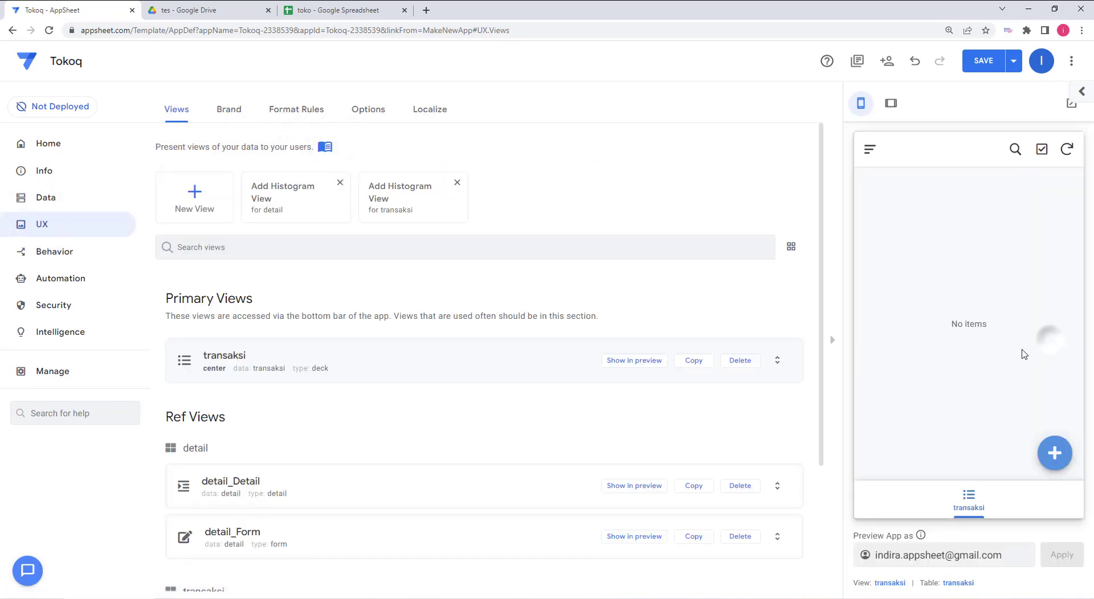
pyautogui.click(984, 63)
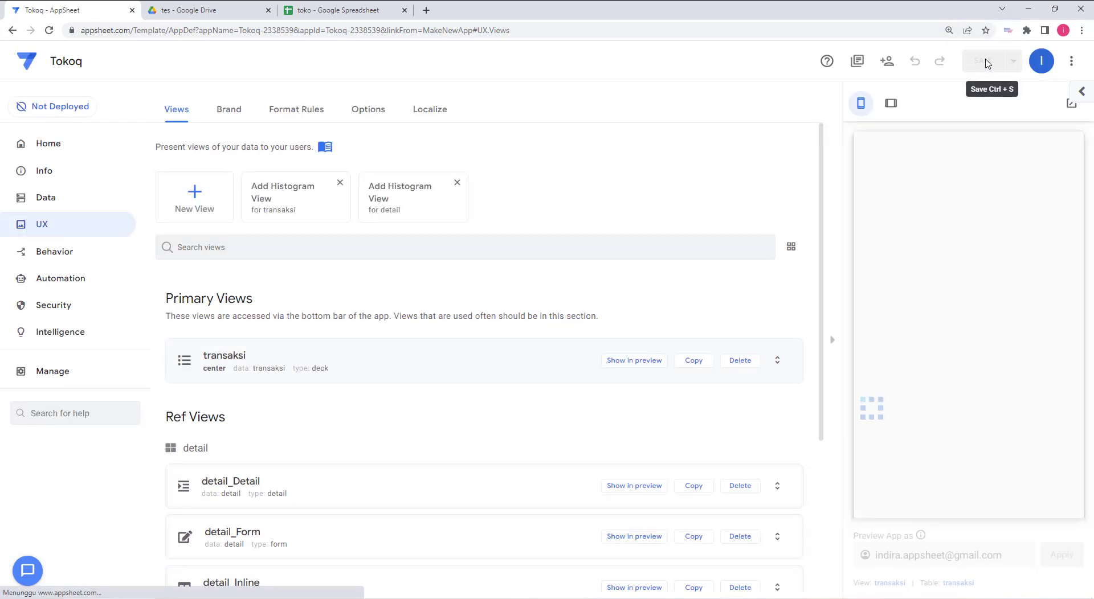
# In the transaksi table's column settings, rename the virtual column "Related details" to "Detail".
pyautogui.click(54, 197)
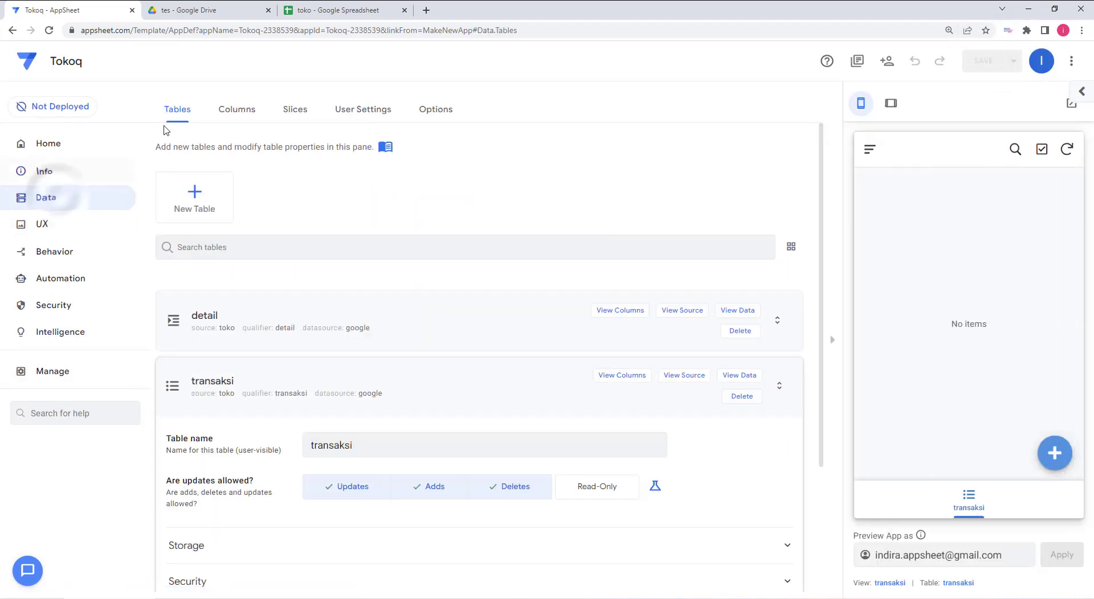
pyautogui.click(246, 110)
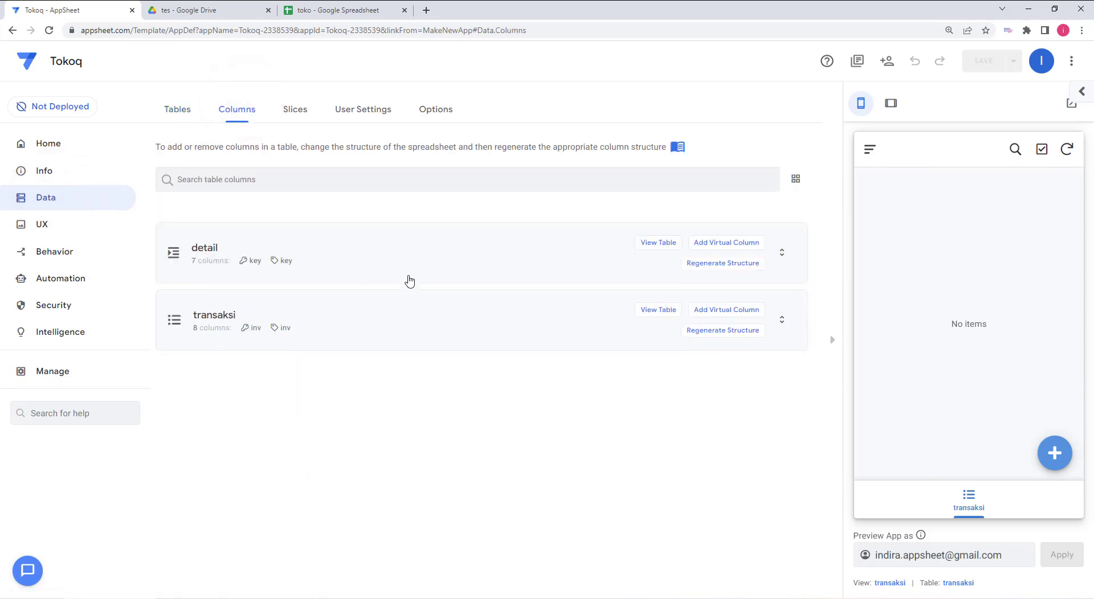
pyautogui.click(340, 310)
pyautogui.click(618, 418)
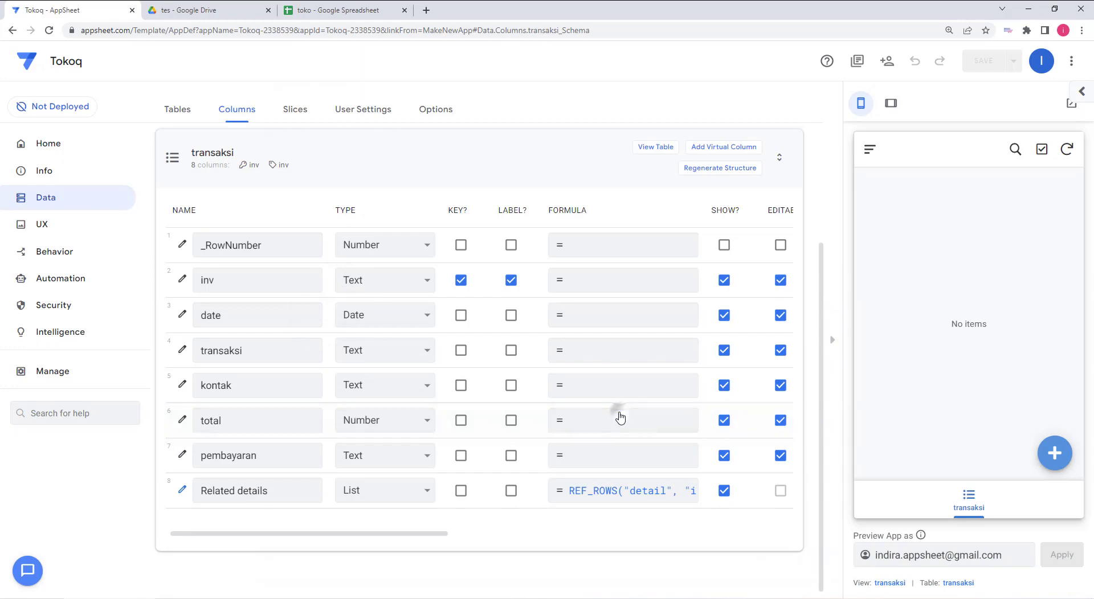
pyautogui.click(820, 86)
pyautogui.click(280, 492)
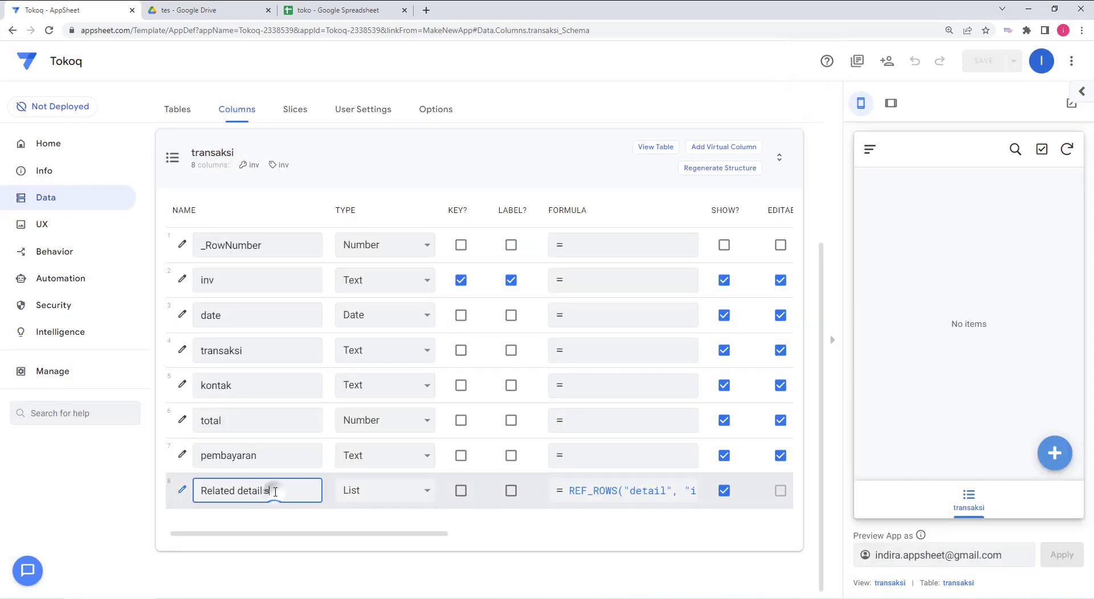
pyautogui.press('BackSpace')
pyautogui.moveTo(243, 491); pyautogui.dragTo(180, 490)
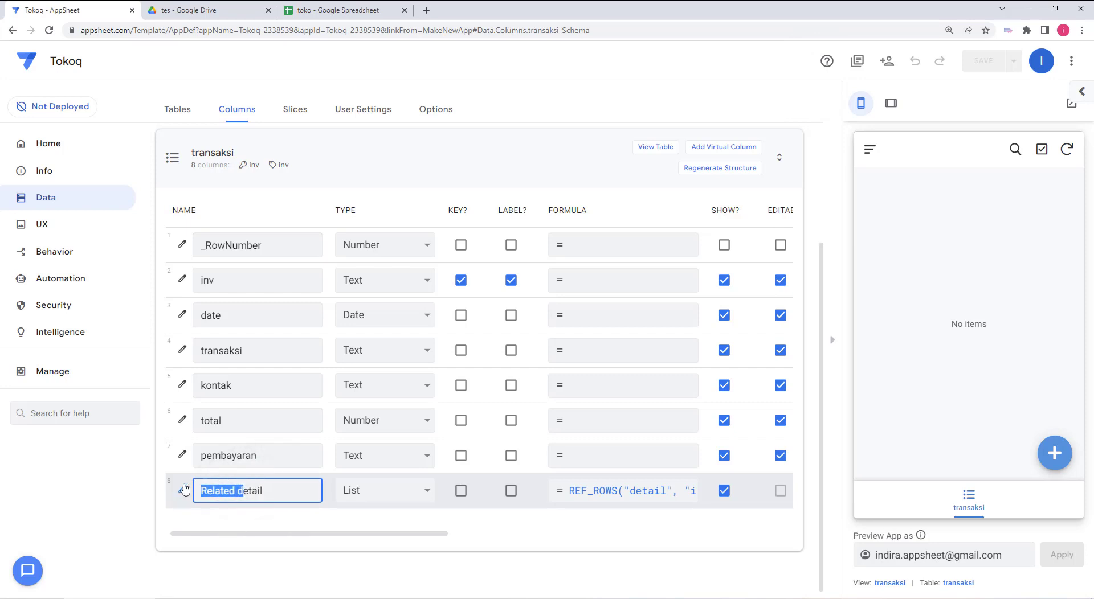
pyautogui.write('D')
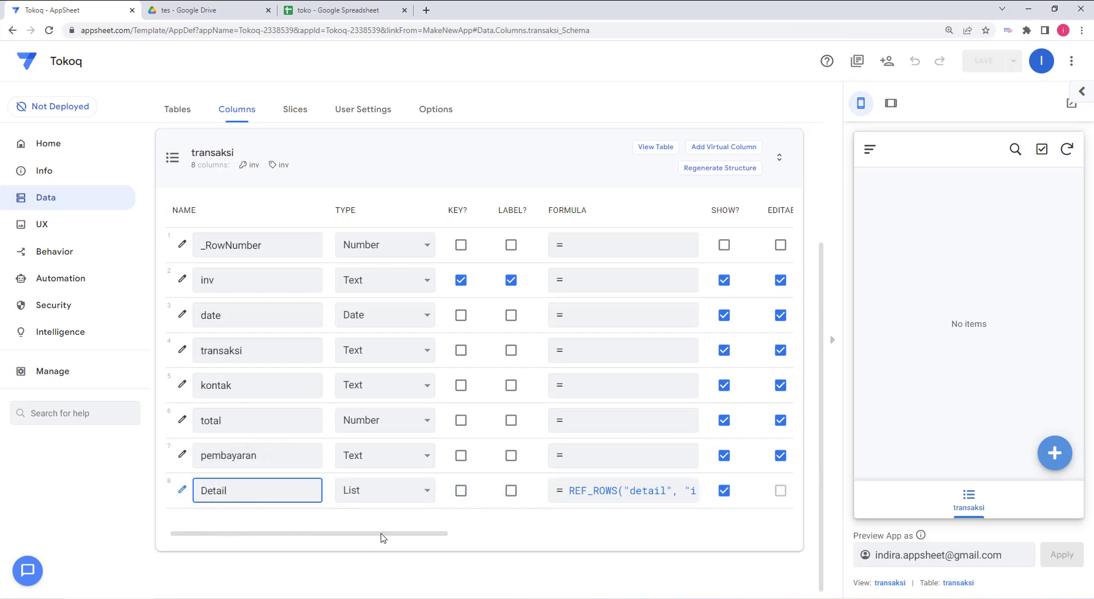
# Replace the description expression of the transaksi table's Detail column with "Detail Barang" and save it.
pyautogui.moveTo(383, 535); pyautogui.dragTo(666, 521)
pyautogui.click(601, 490)
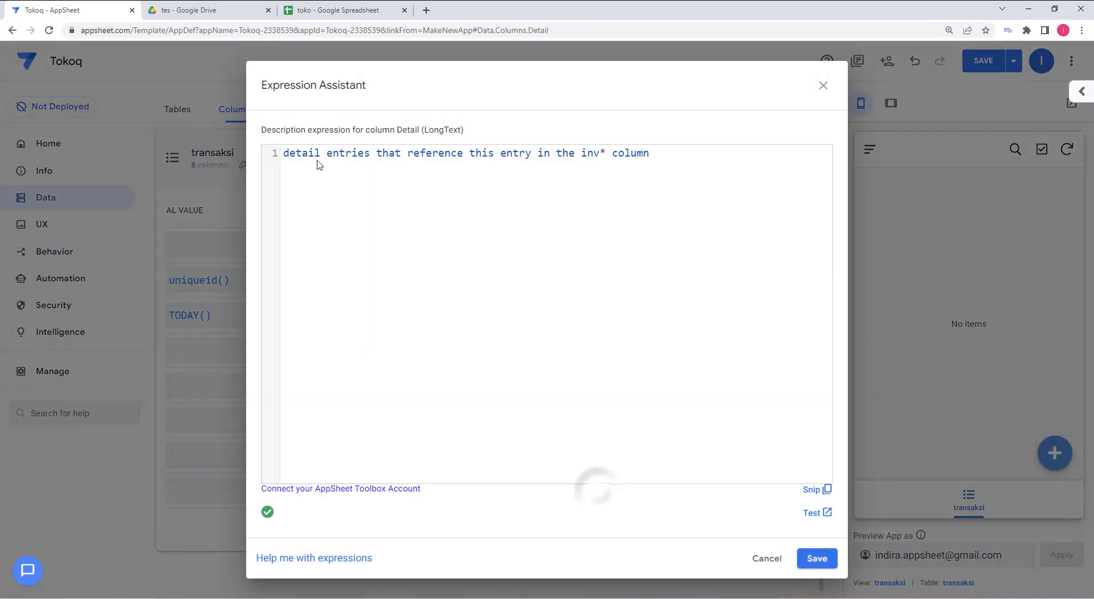
pyautogui.moveTo(652, 154); pyautogui.dragTo(245, 154)
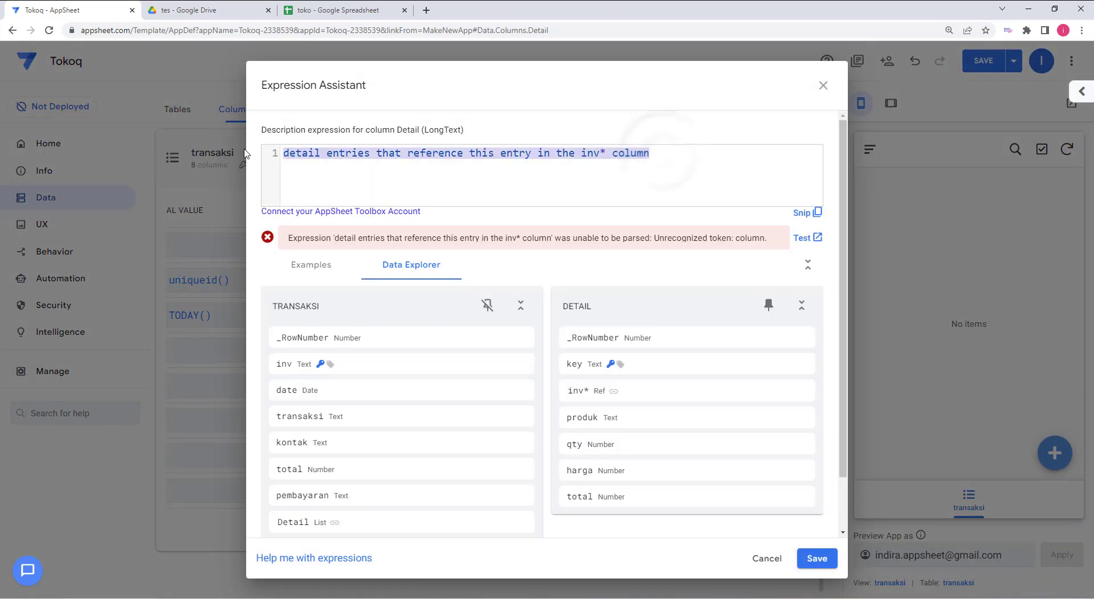
pyautogui.write('Det')
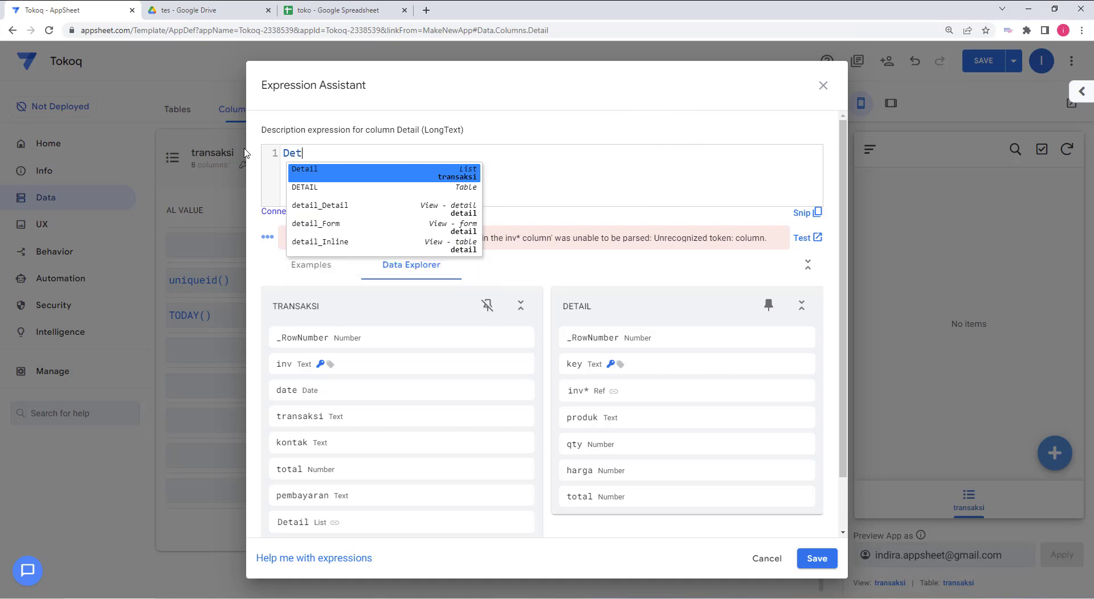
pyautogui.write('ail Barang')
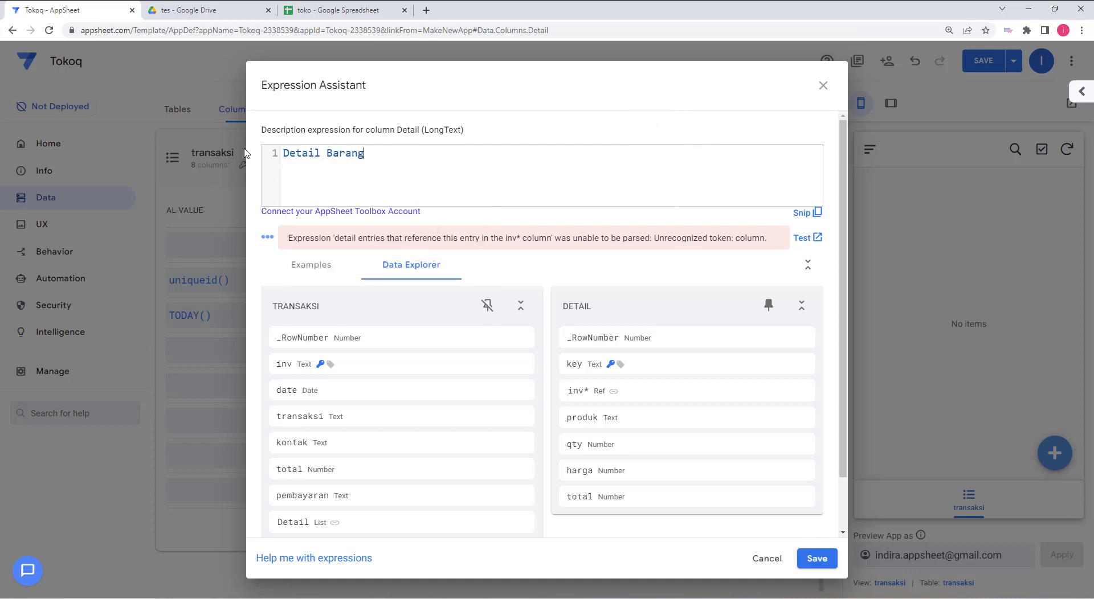
pyautogui.click(825, 558)
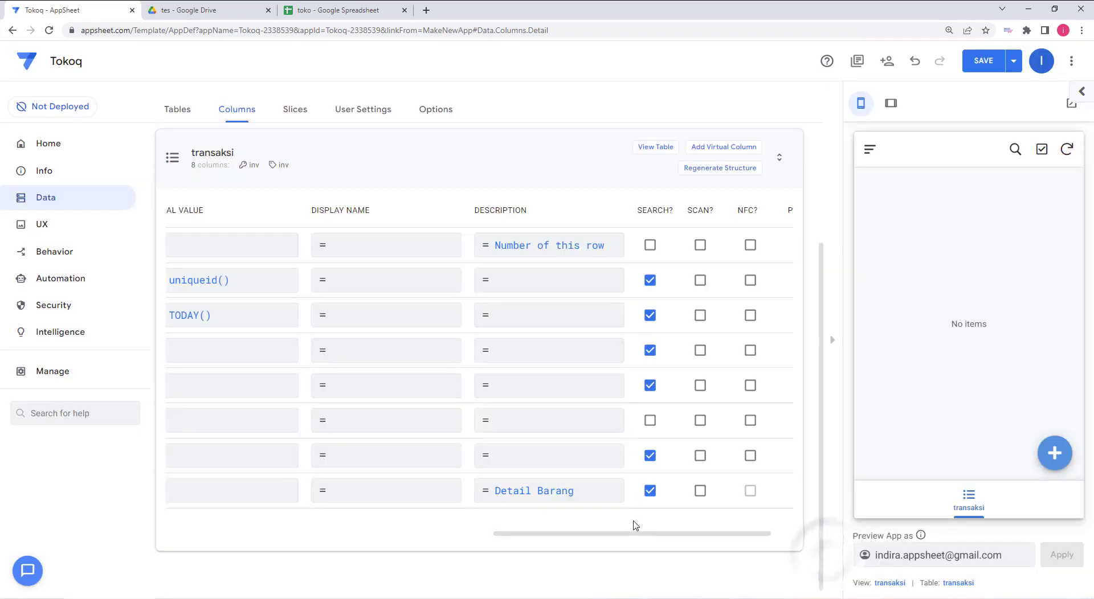
# Give the transaksi table's total column the app formula sum([detail][total]) and save the expression.
pyautogui.moveTo(640, 536); pyautogui.dragTo(245, 543)
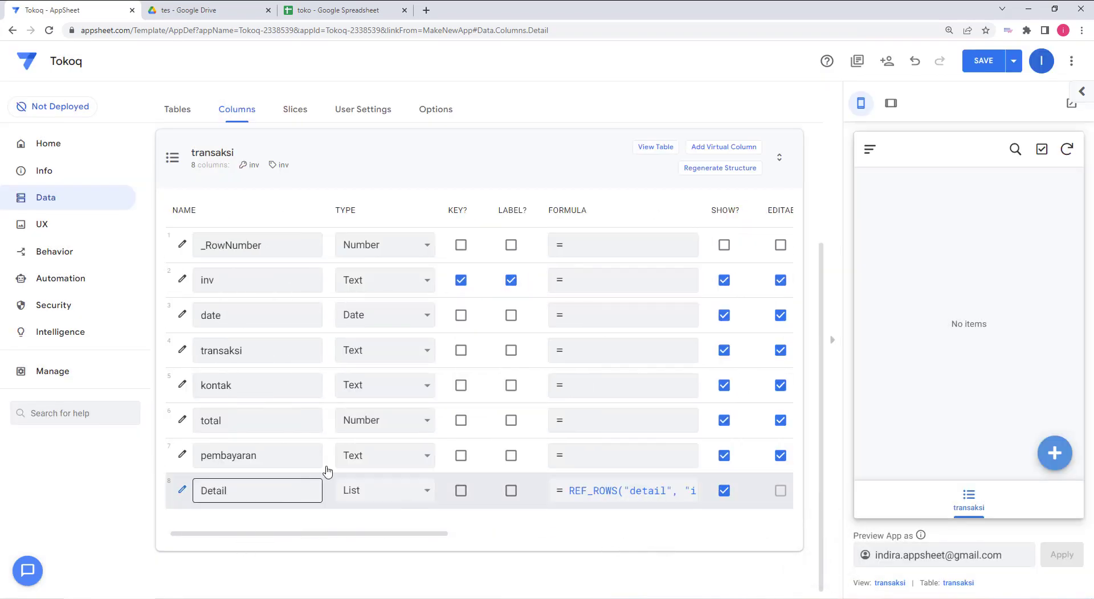
pyautogui.click(604, 427)
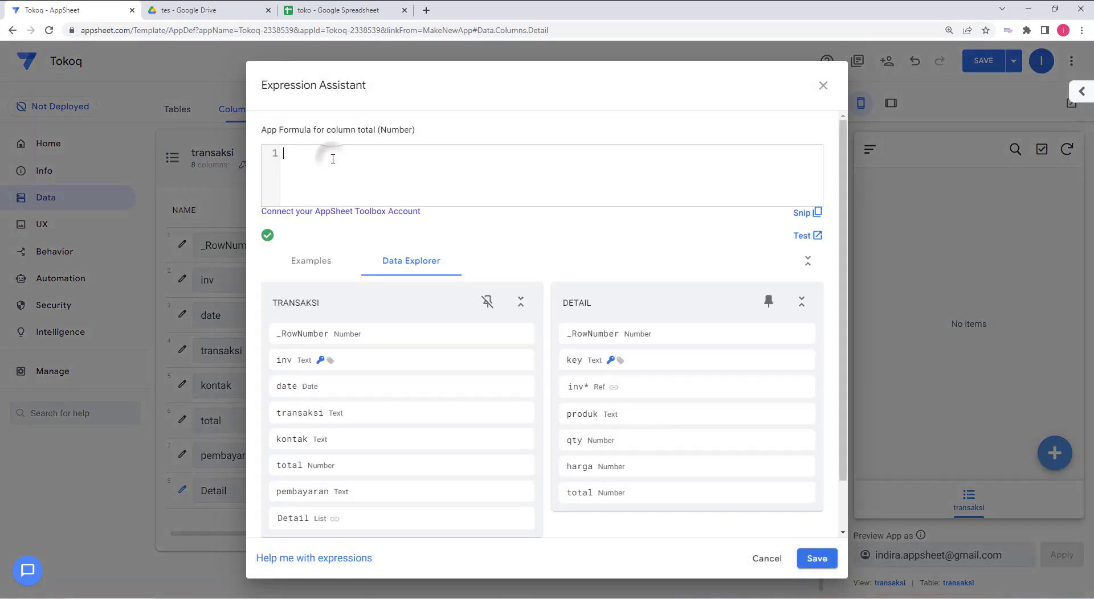
pyautogui.write('sum(')
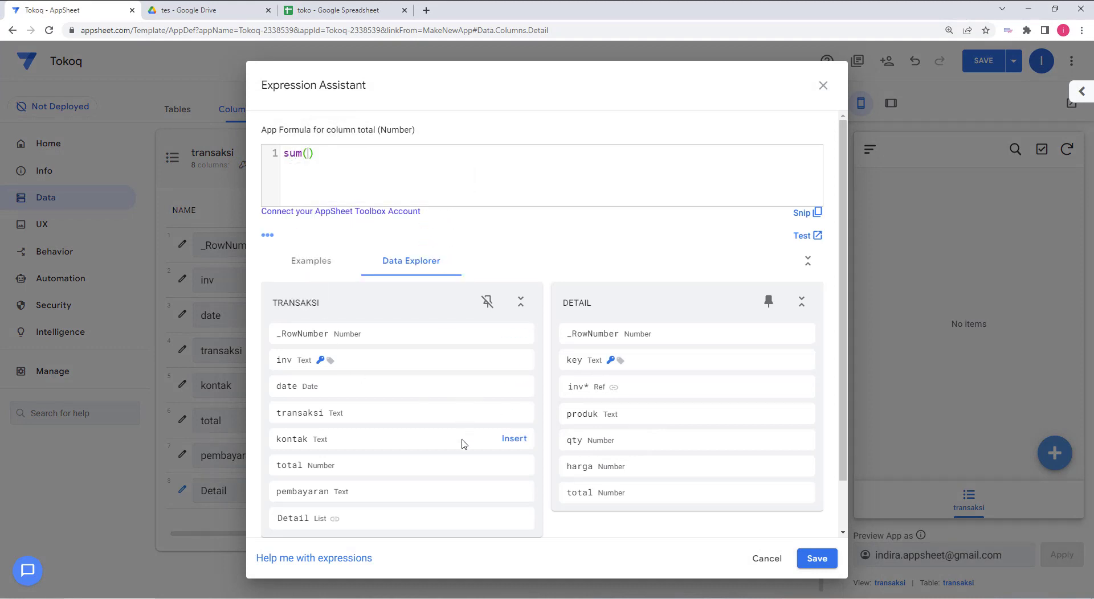
pyautogui.scroll(-1, 464, 493)
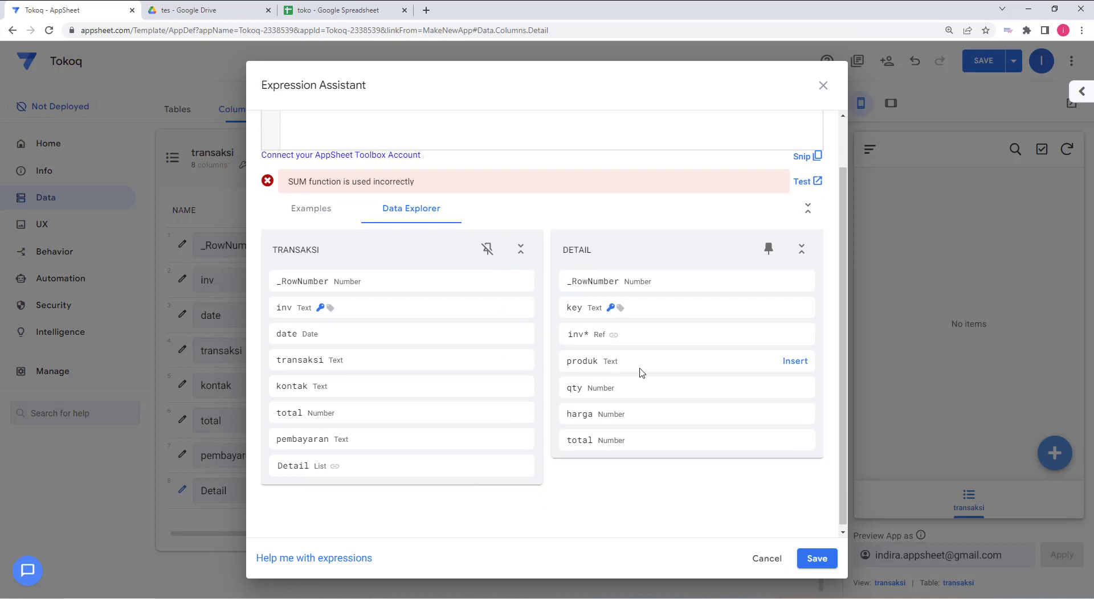
pyautogui.scroll(1, 313, 139)
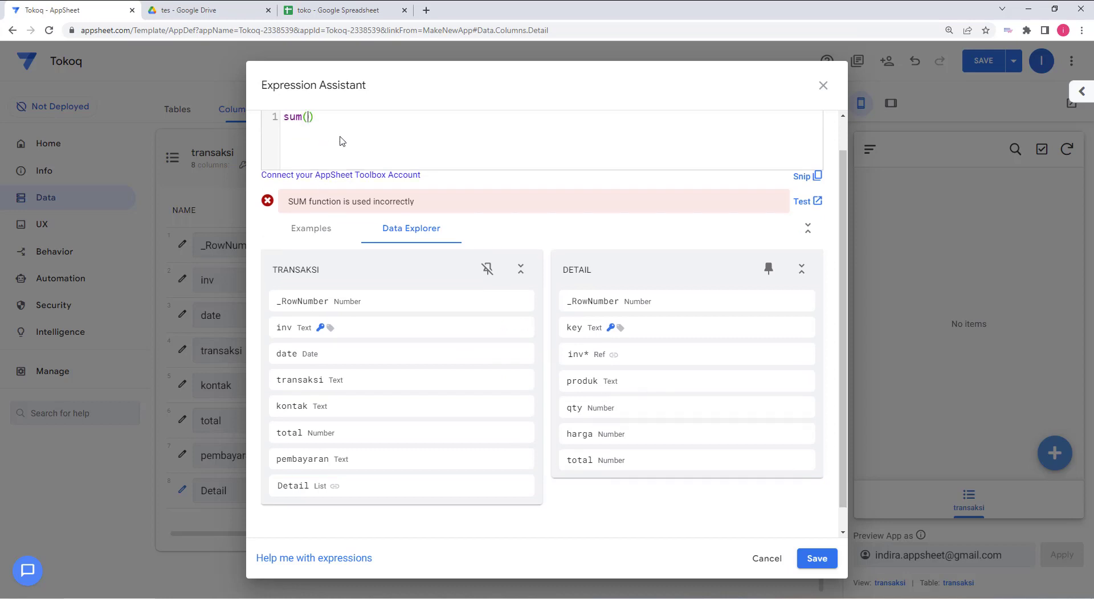
pyautogui.click(307, 153)
pyautogui.write('[d')
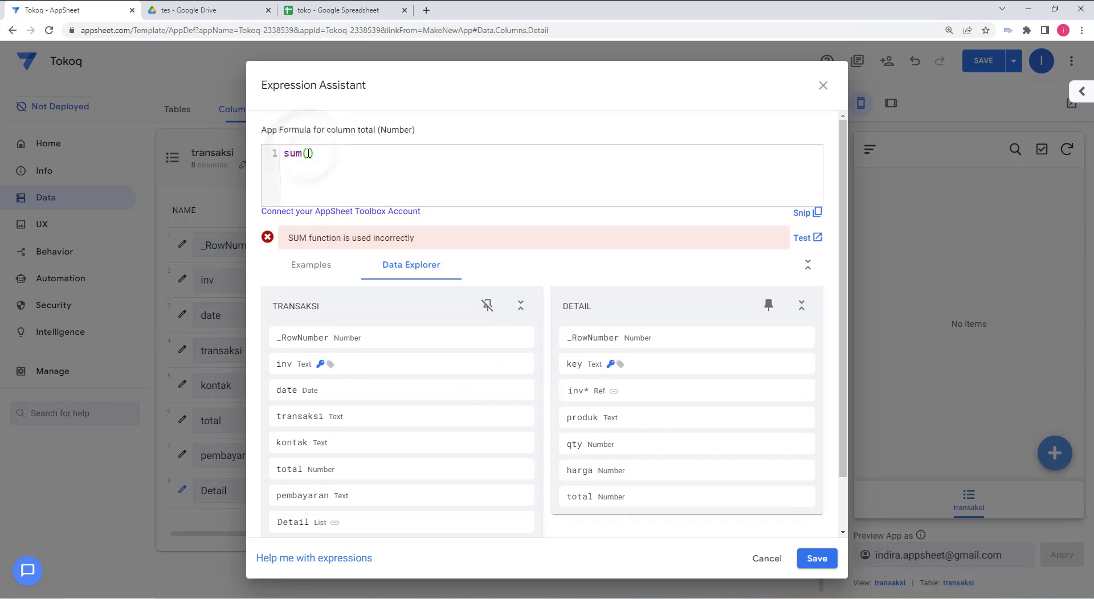
pyautogui.write('etail')
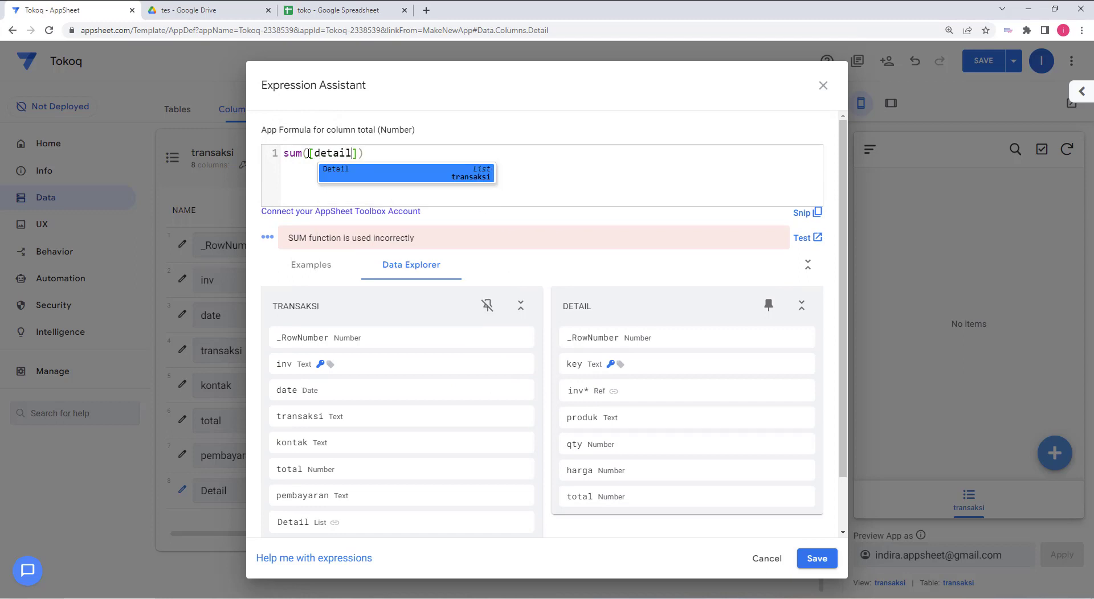
pyautogui.write('][')
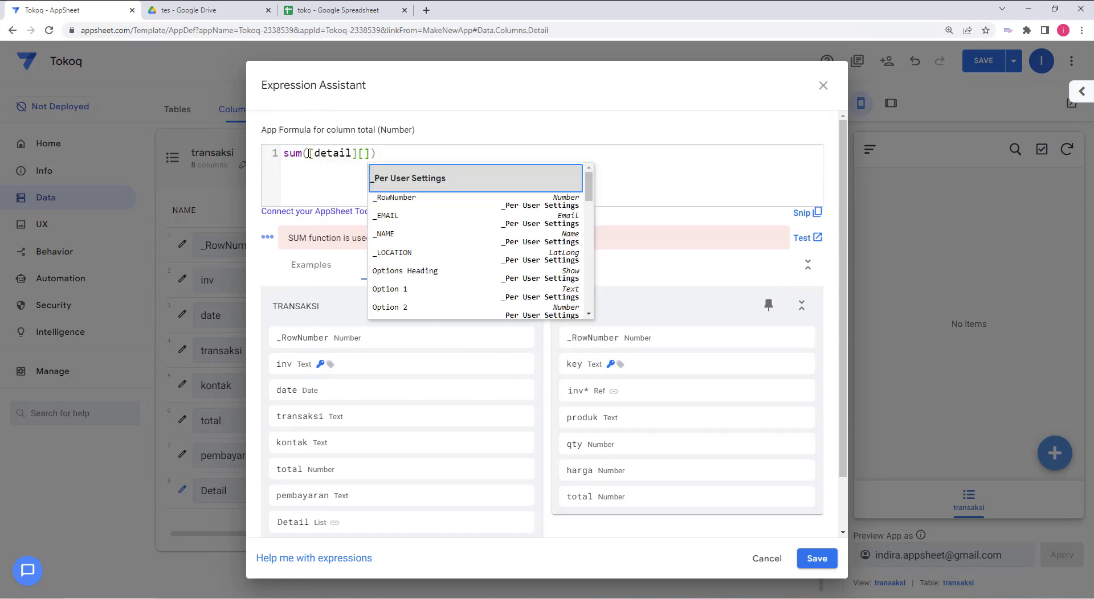
pyautogui.write('total')
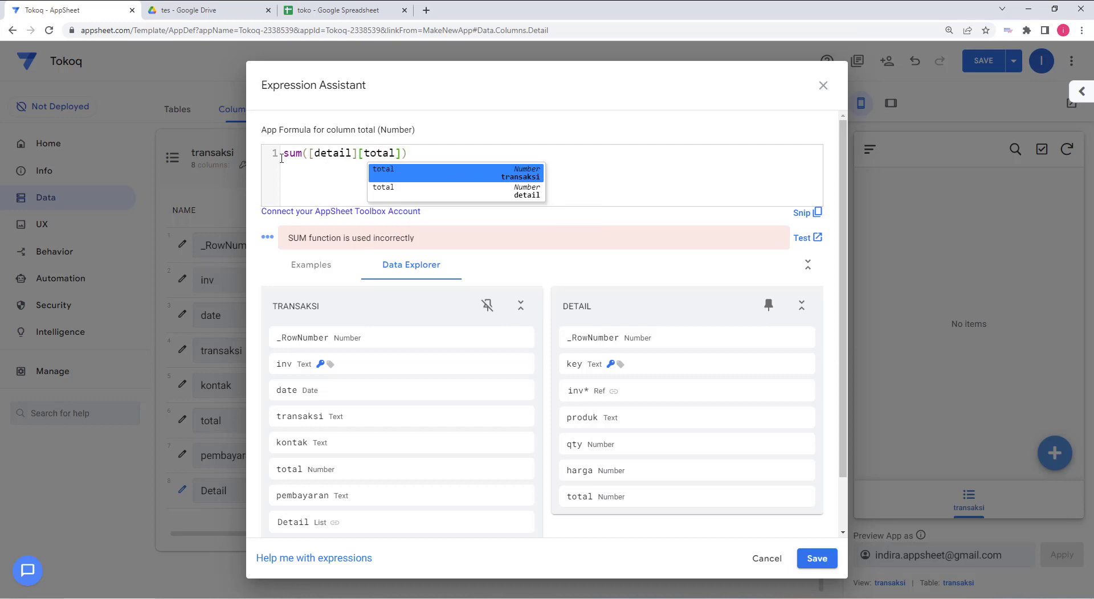
pyautogui.click(339, 168)
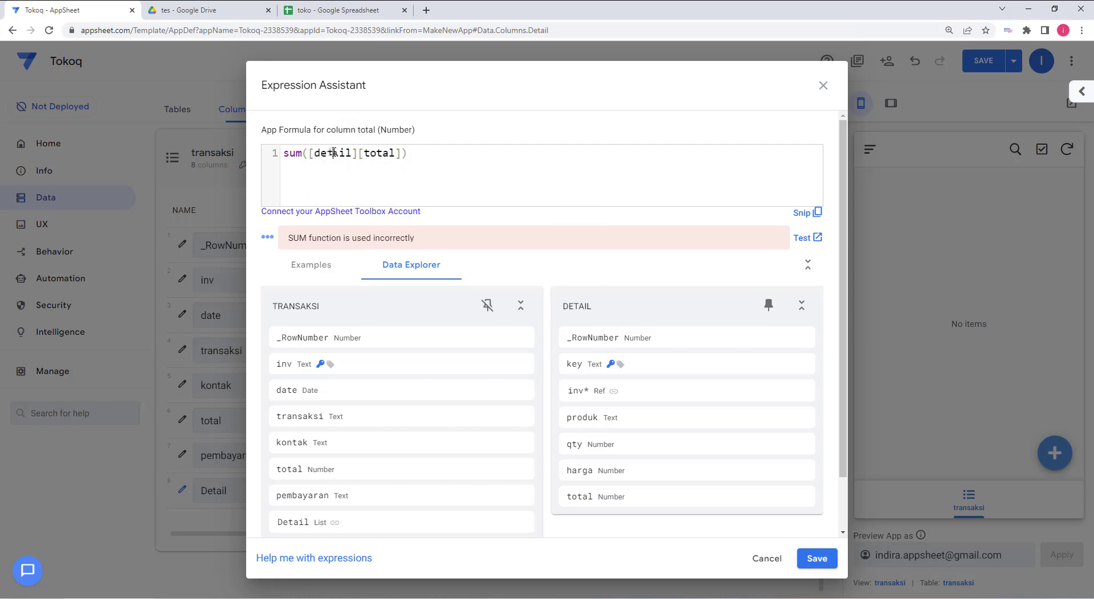
pyautogui.doubleClick(334, 152)
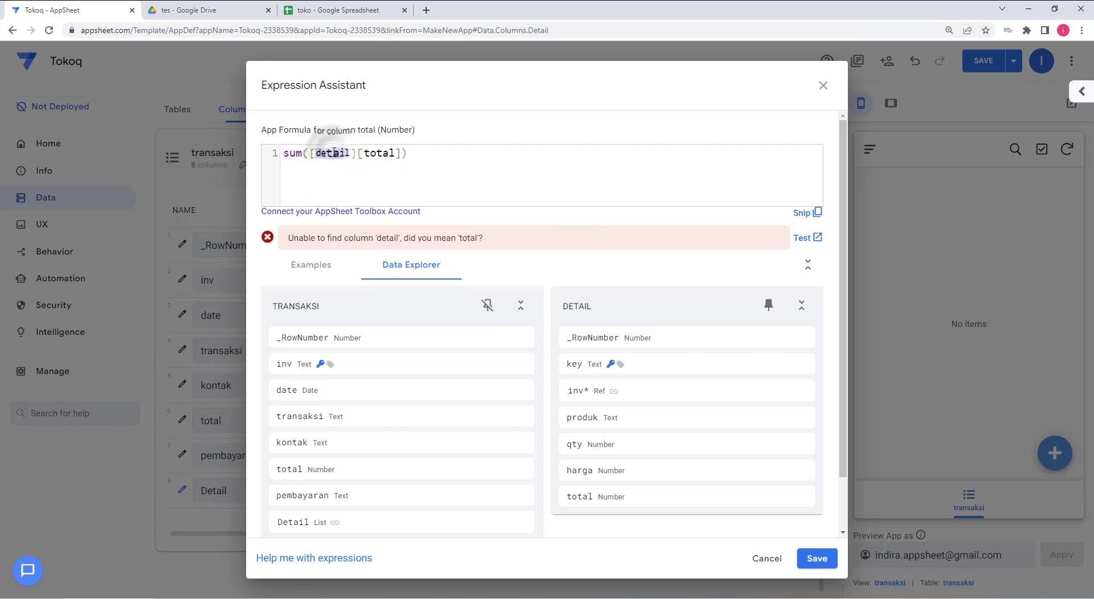
pyautogui.doubleClick(391, 154)
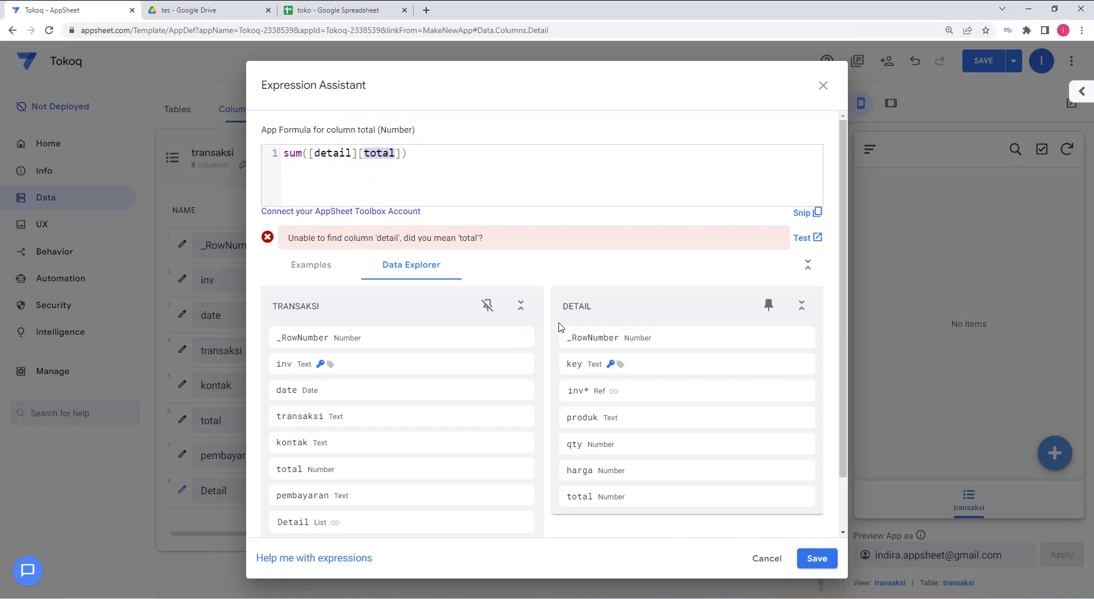
pyautogui.click(814, 558)
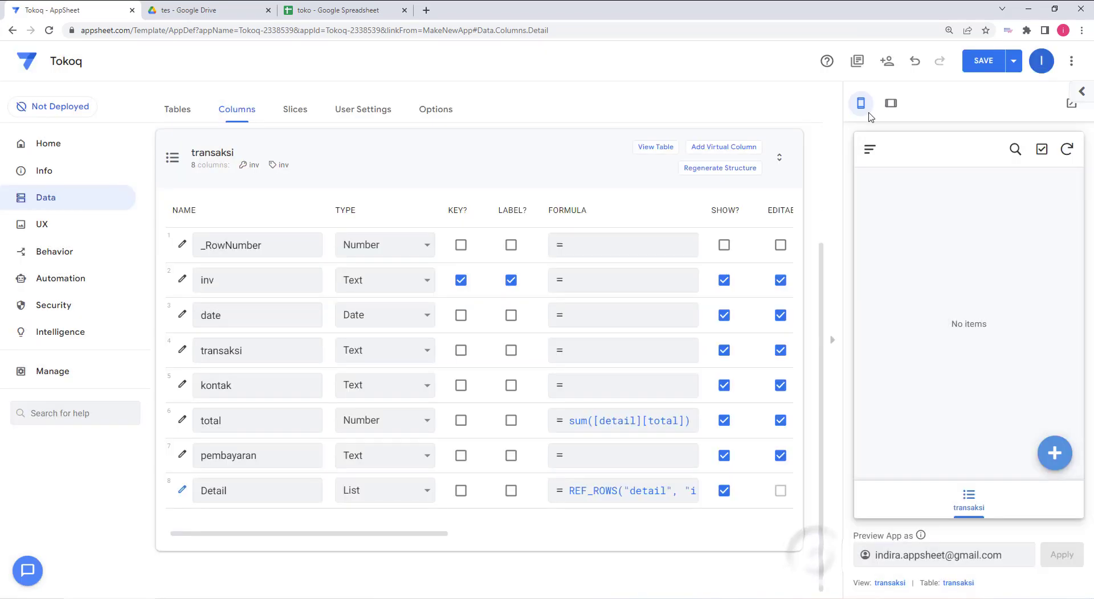
# Save the app changes and start a new transaksi record in the app preview.
pyautogui.click(981, 66)
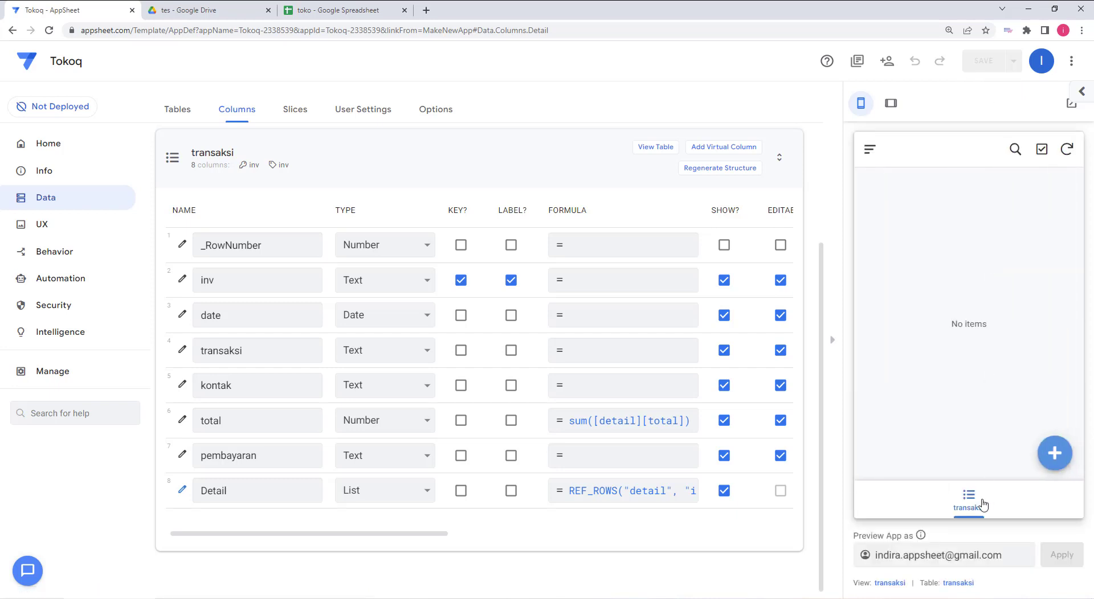
pyautogui.click(981, 504)
pyautogui.click(1053, 453)
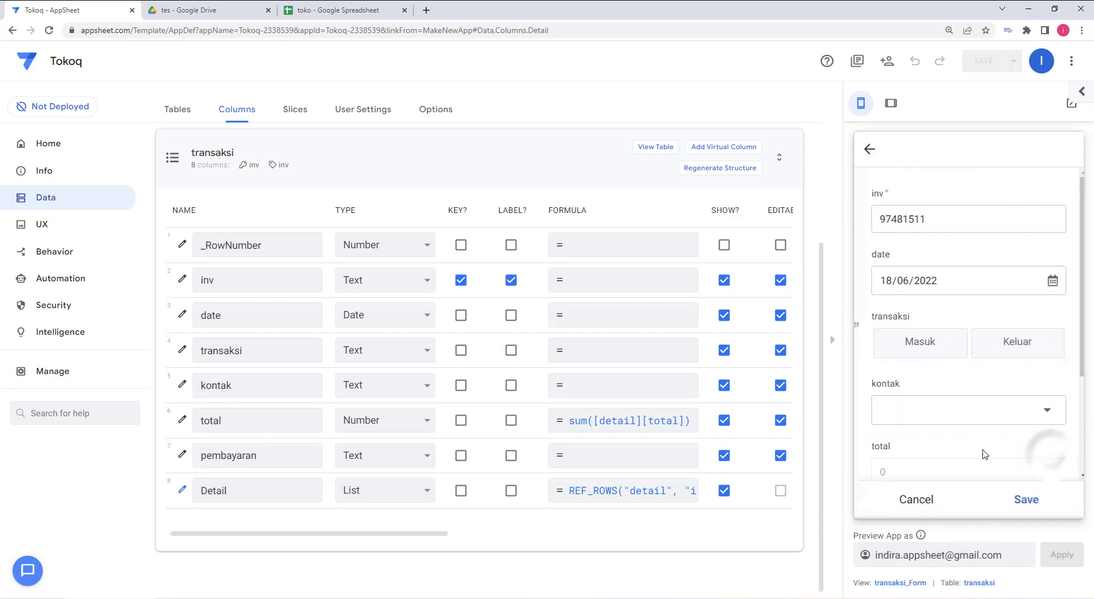
# Set the new record's transaksi type to Masuk and add A as its kontak.
pyautogui.scroll(-1, 981, 252)
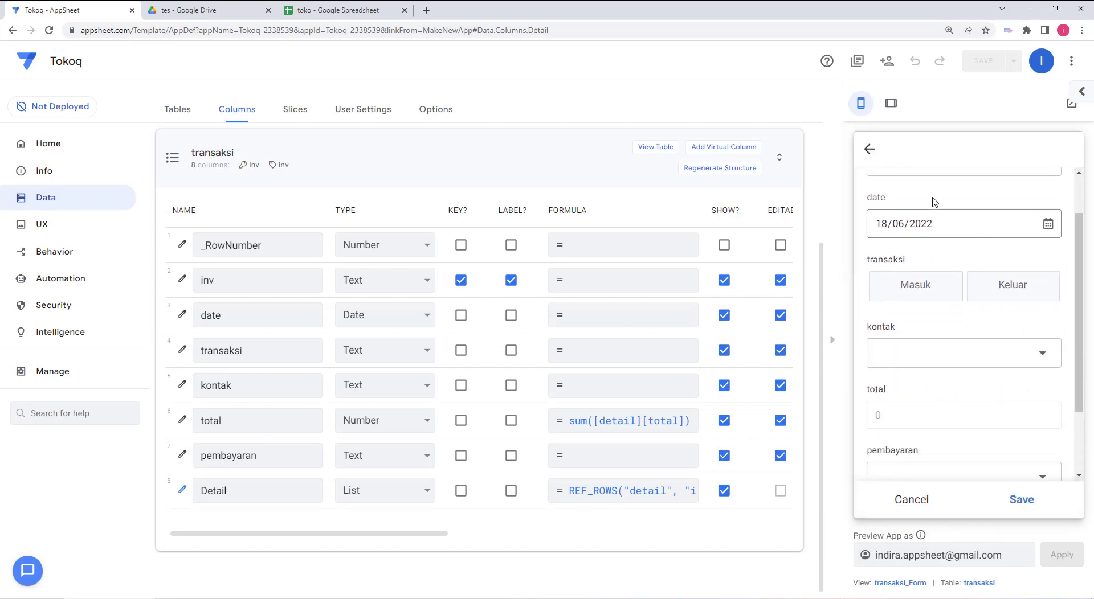
pyautogui.click(910, 290)
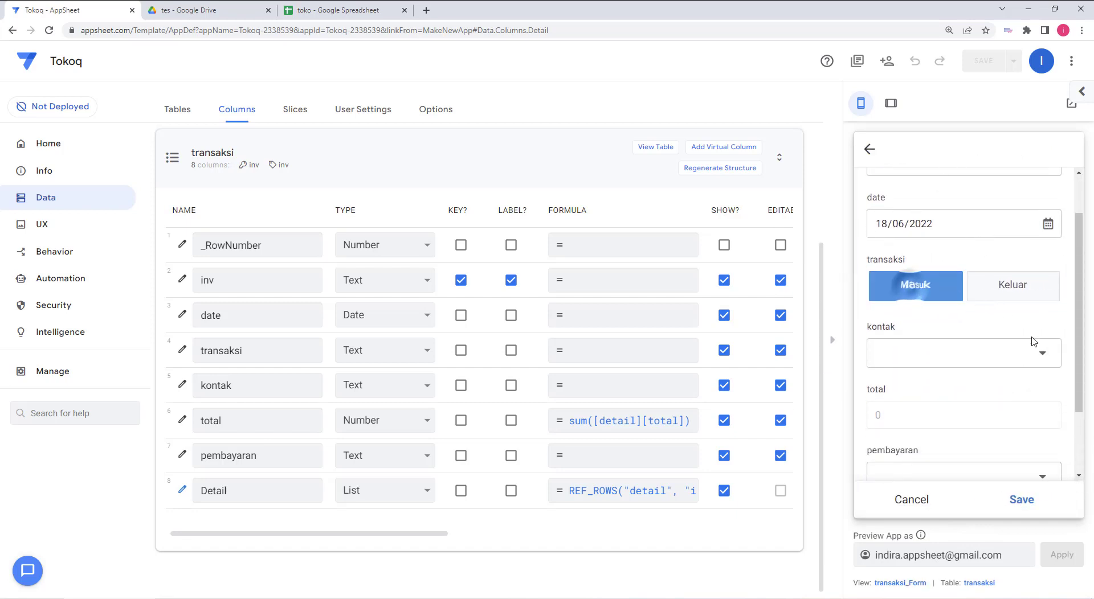
pyautogui.click(1037, 352)
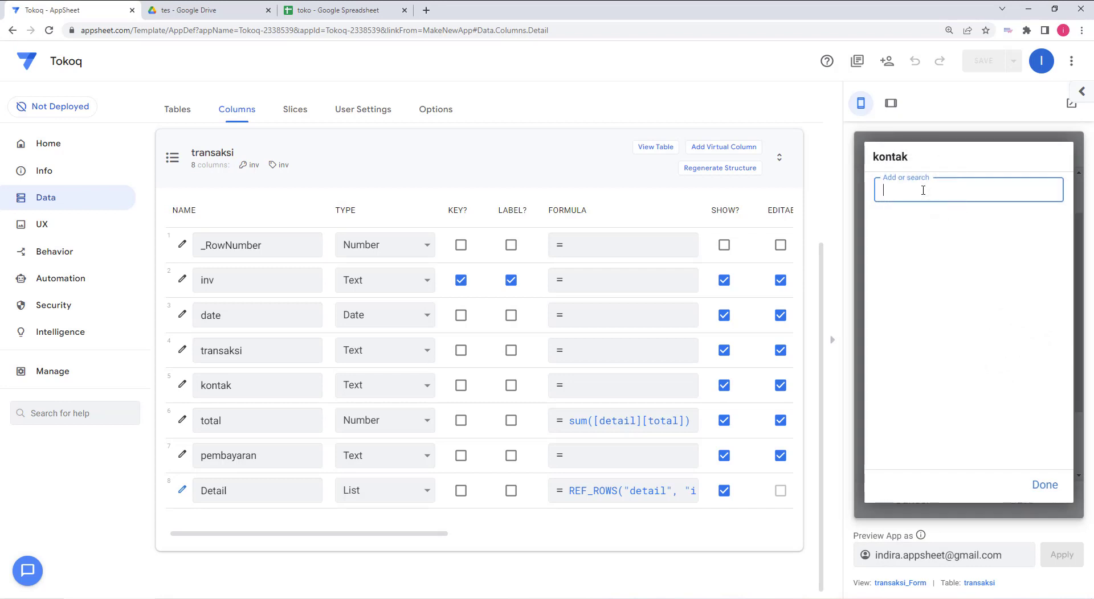
pyautogui.write('A')
pyautogui.click(912, 219)
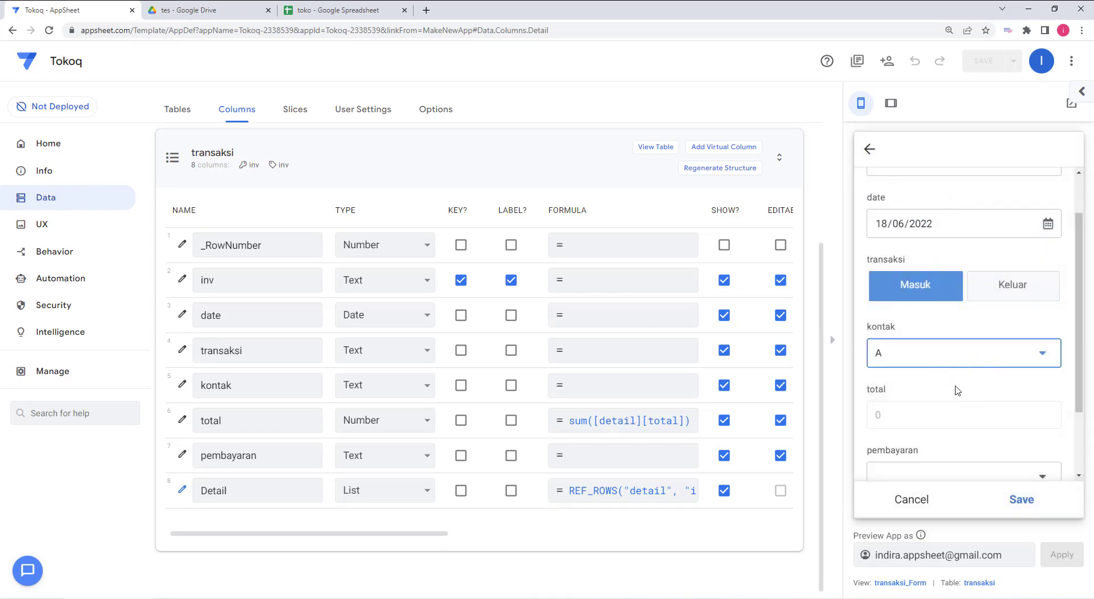
# Add Cash as the pembayaran value of the new transaksi record.
pyautogui.scroll(-2, 957, 391)
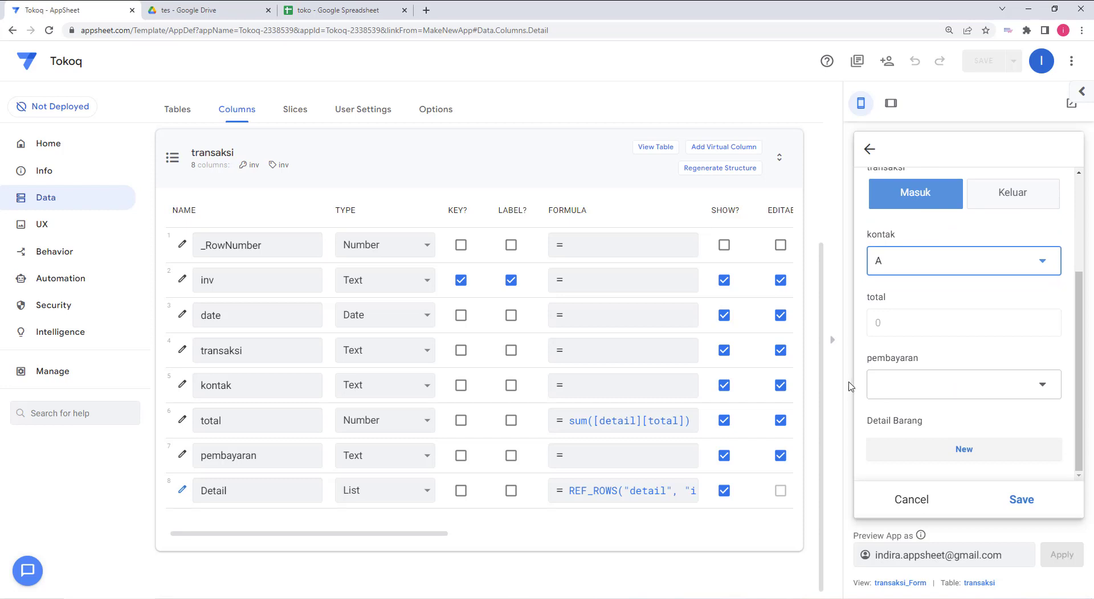
pyautogui.click(961, 383)
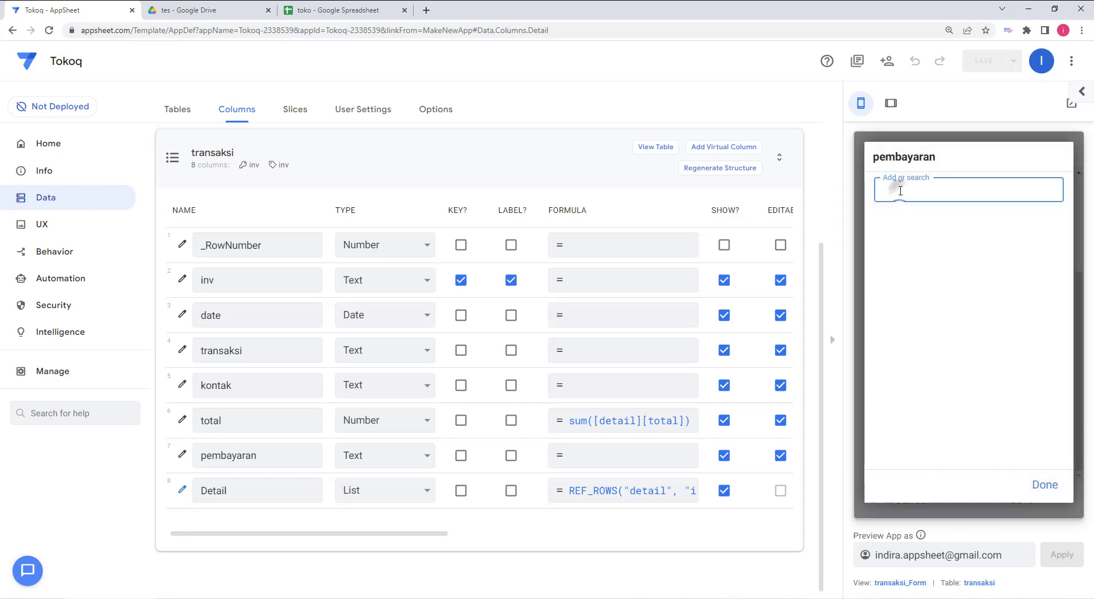
pyautogui.write('Cash')
pyautogui.click(934, 218)
# Start a new Detail Barang item in the transaksi form with Barang1 as its produk.
pyautogui.click(963, 454)
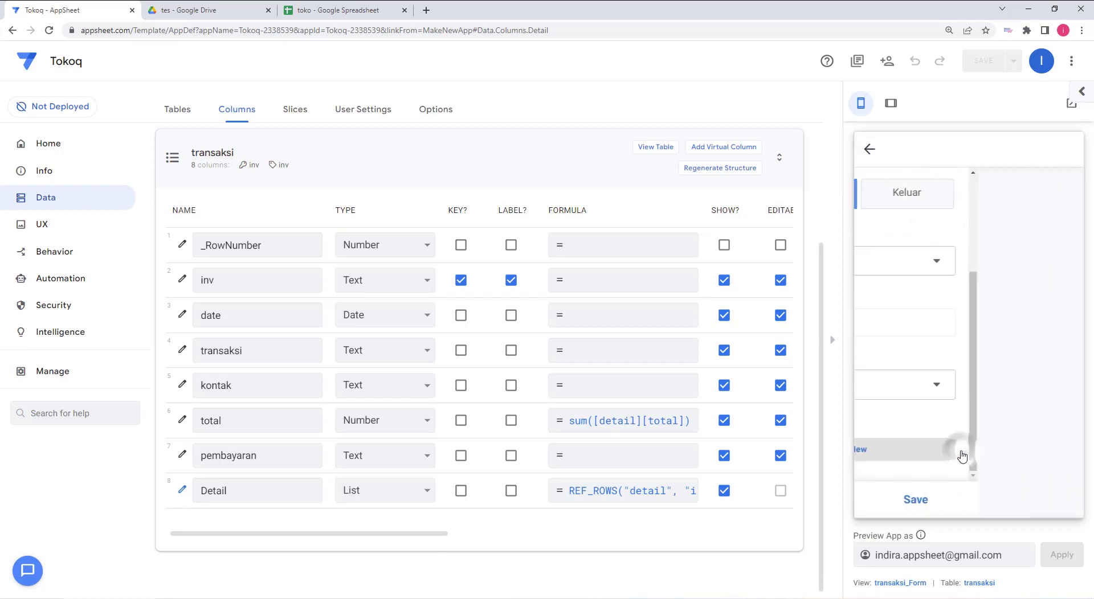
pyautogui.click(1014, 226)
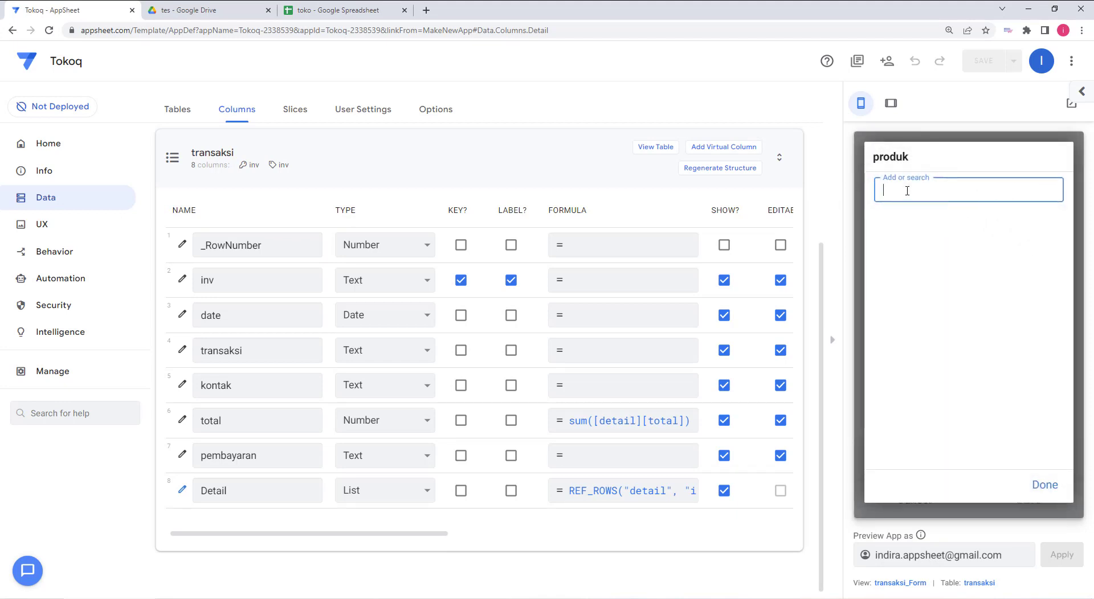
pyautogui.write('Barang1')
pyautogui.click(940, 227)
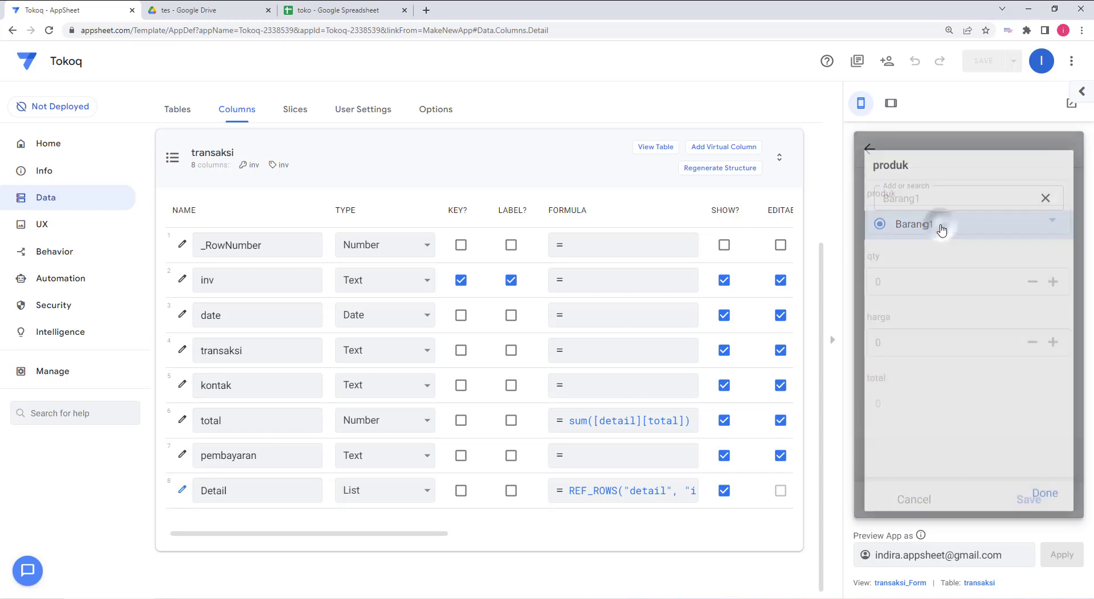
# Set the Barang1 item's qty to 100 and harga to 2000, and save the item.
pyautogui.click(880, 281)
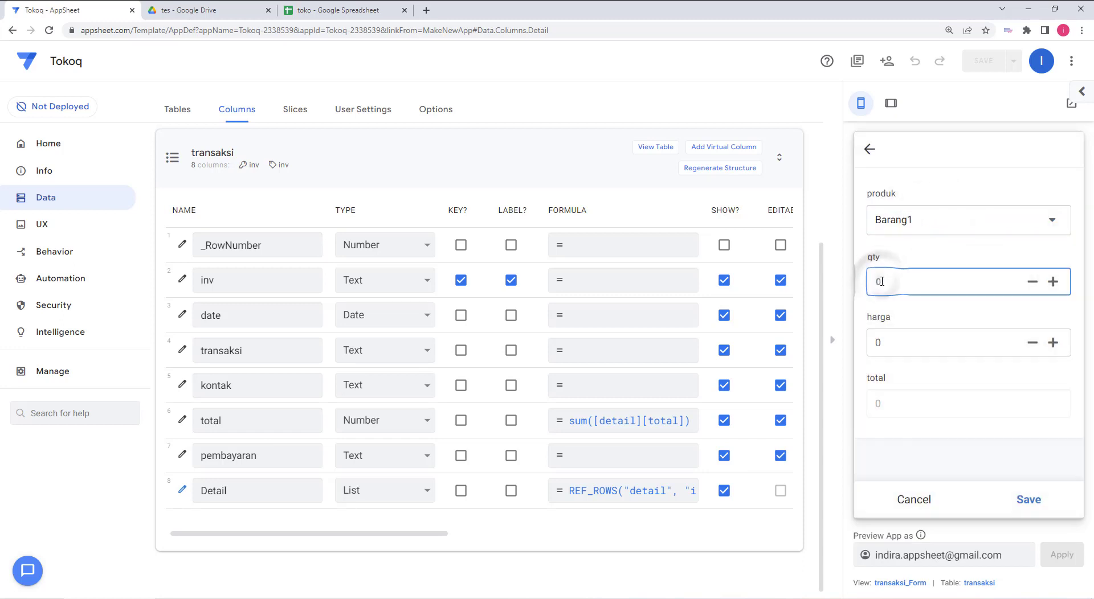
pyautogui.write('100')
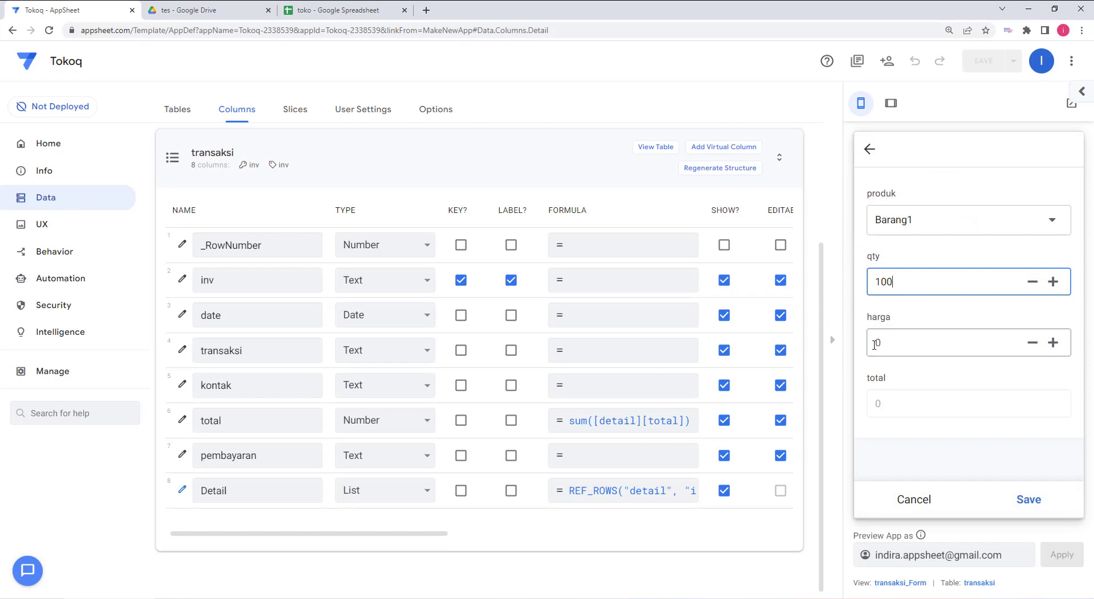
pyautogui.click(921, 344)
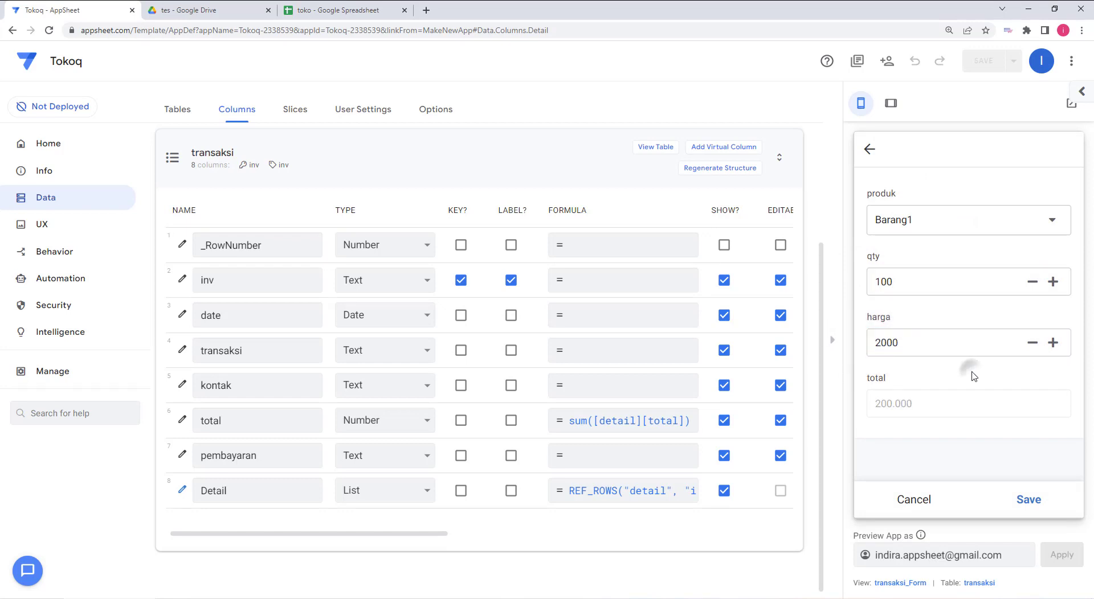
pyautogui.click(1025, 502)
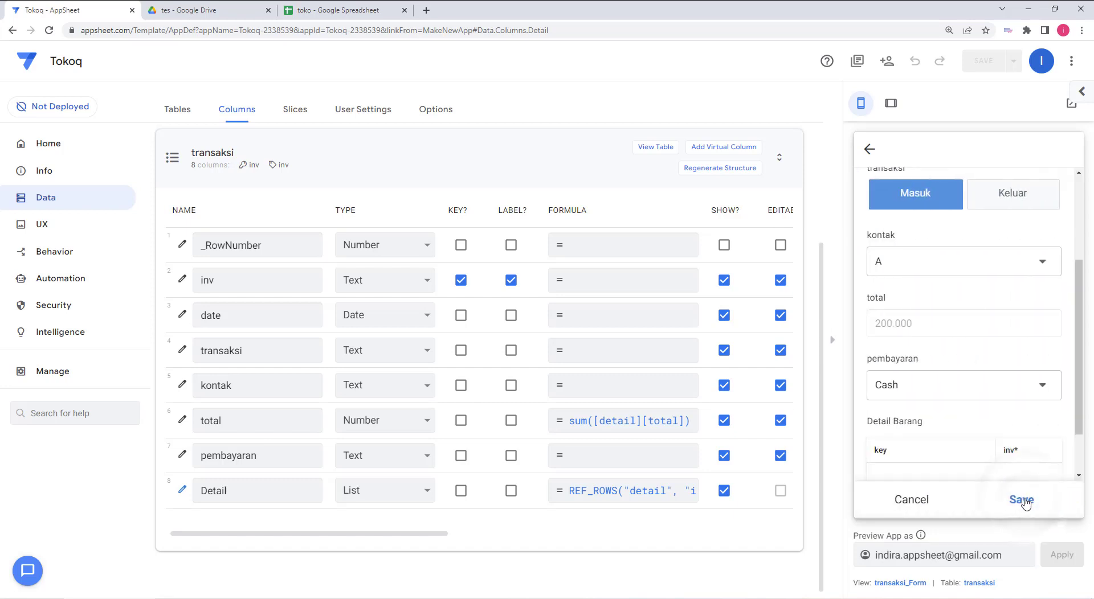
# Review the Detail Barang list in the transaksi form and save the record.
pyautogui.scroll(-1, 961, 391)
pyautogui.moveTo(934, 432); pyautogui.dragTo(1018, 463)
pyautogui.click(1022, 501)
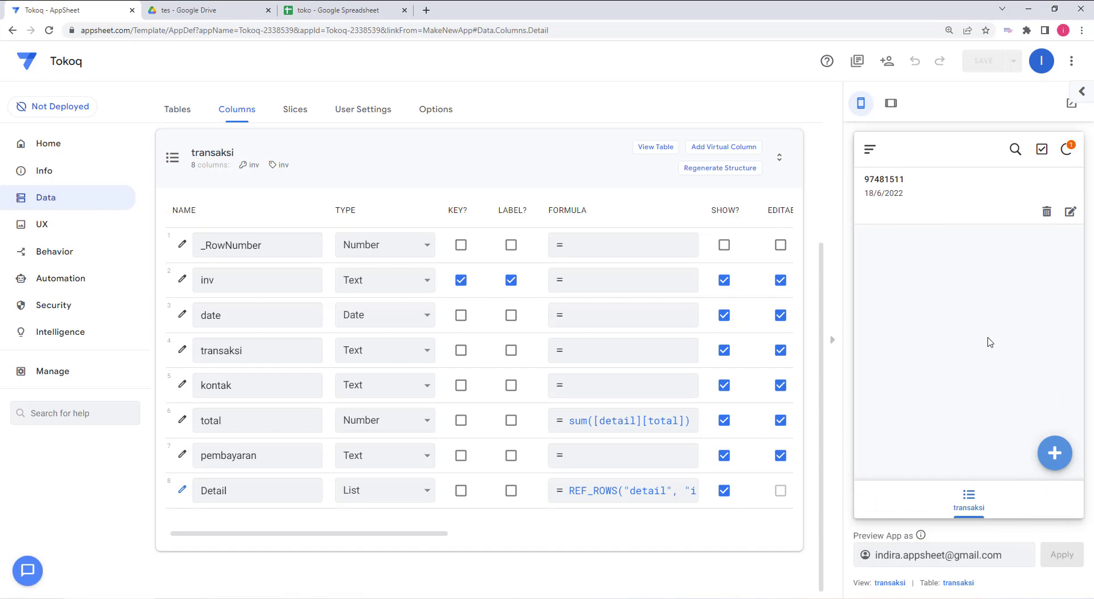
# Open the saved transaksi record and check its total and detail rows.
pyautogui.click(972, 198)
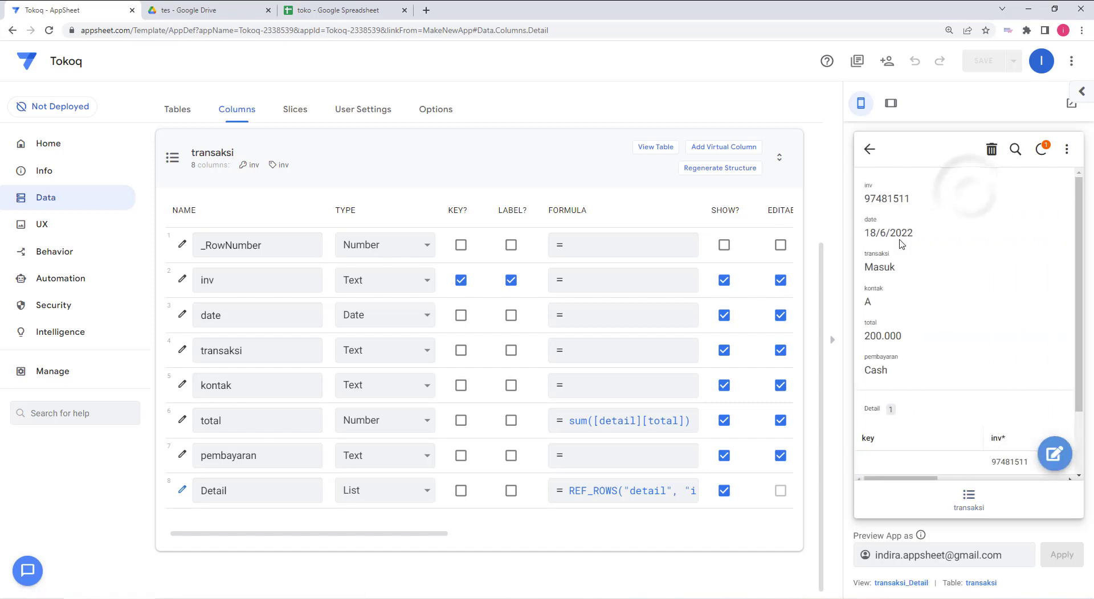
pyautogui.moveTo(908, 341); pyautogui.dragTo(863, 337)
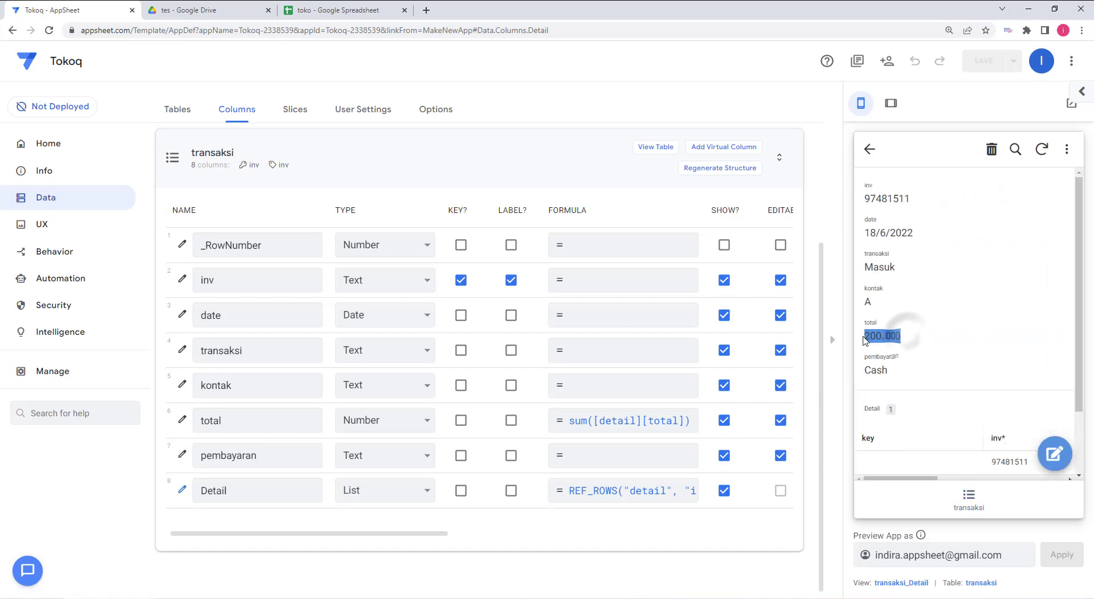
pyautogui.scroll(-2, 956, 319)
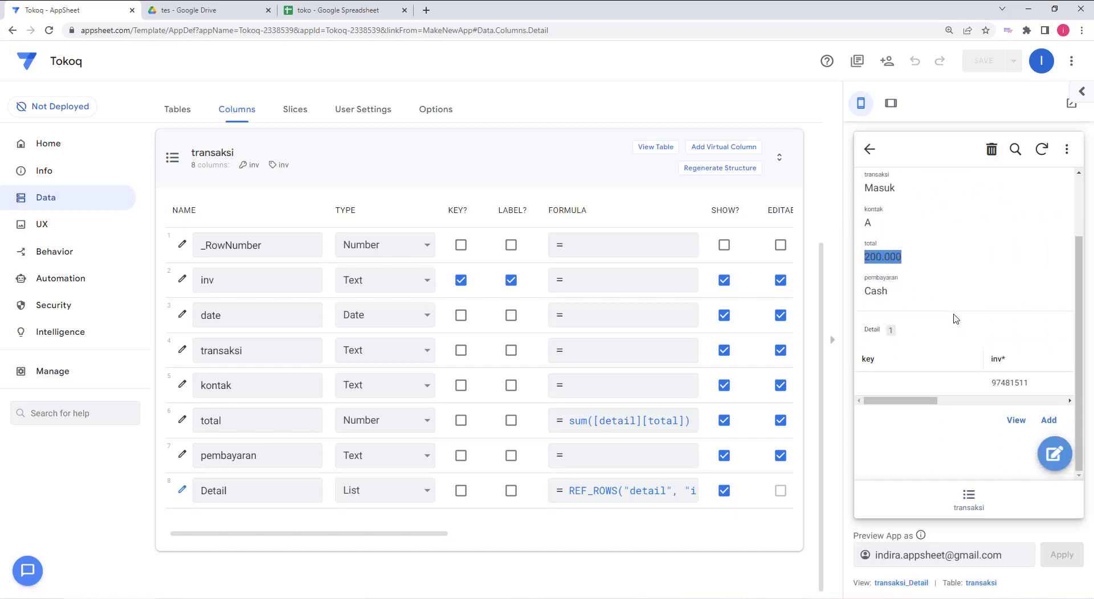
# Add another detail item from the record's detail view with Barang2 as its produk.
pyautogui.click(1050, 422)
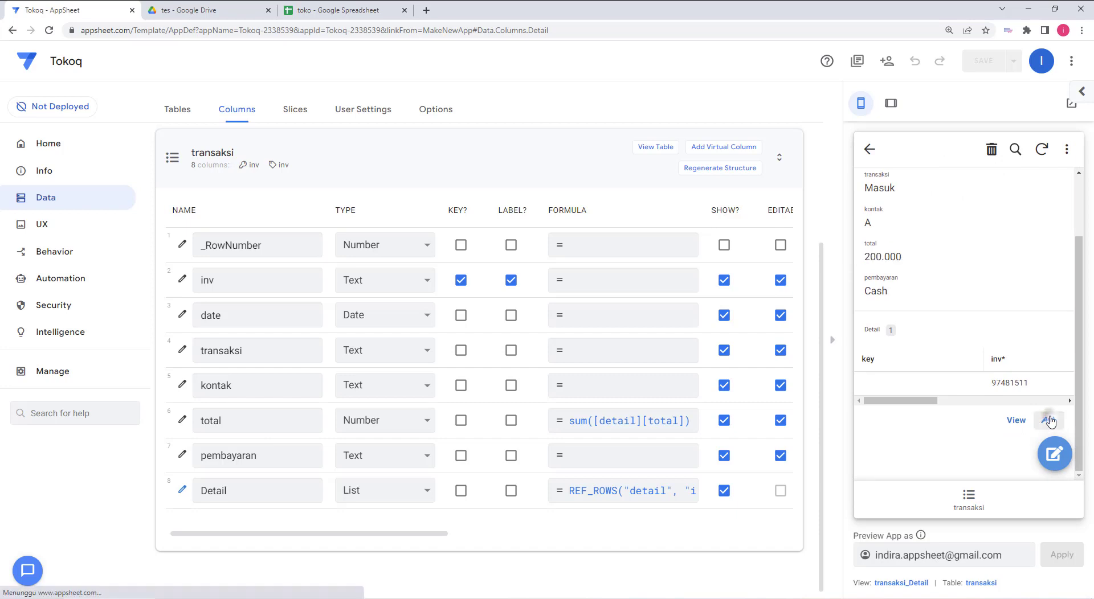
pyautogui.click(977, 220)
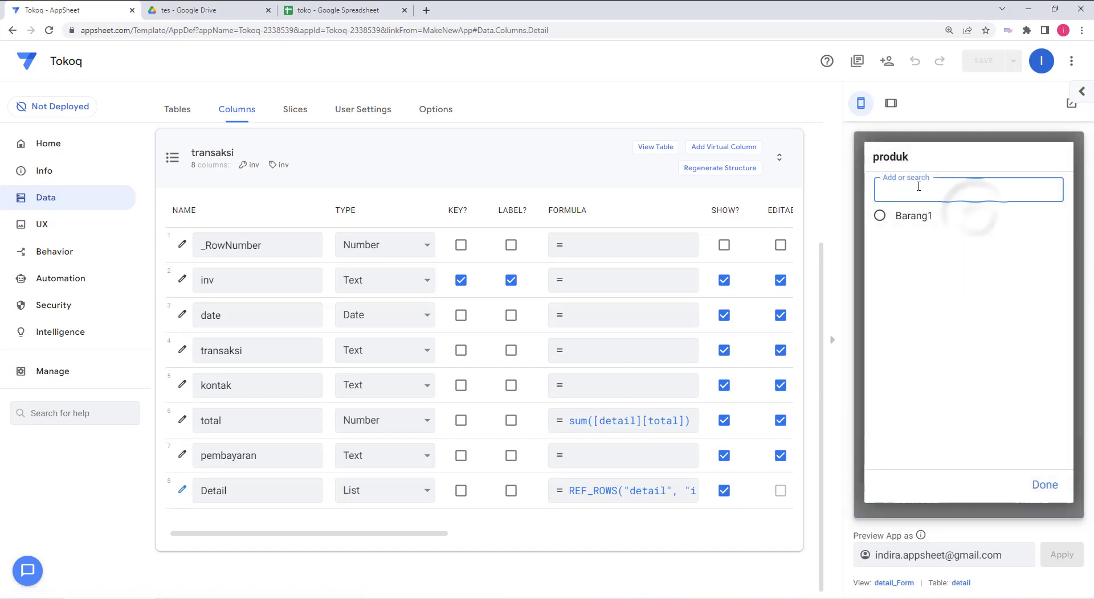
pyautogui.write('Bar')
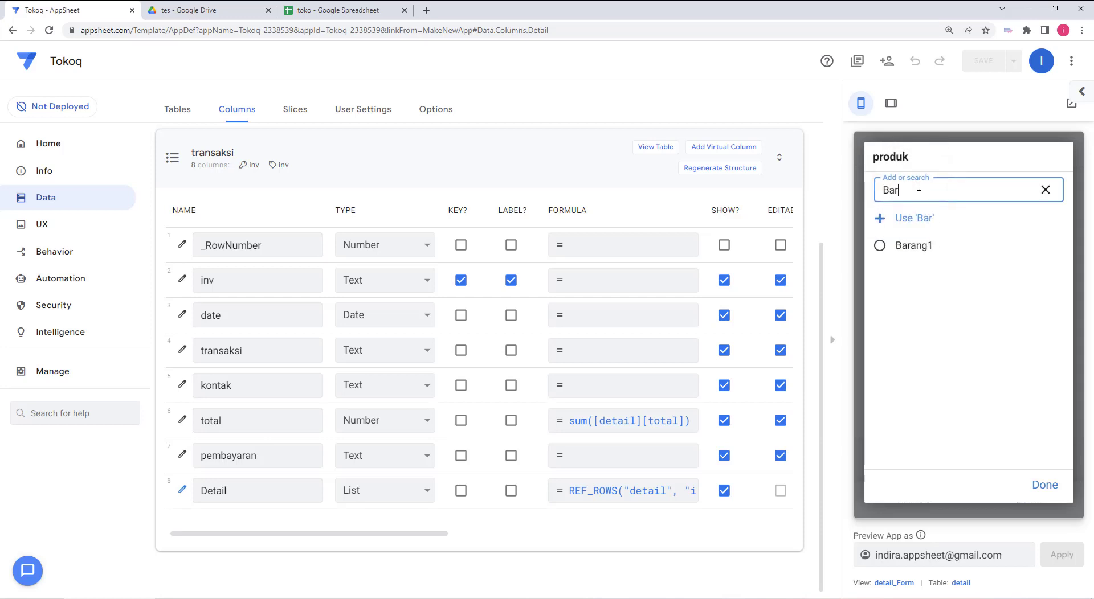
pyautogui.write('ang2')
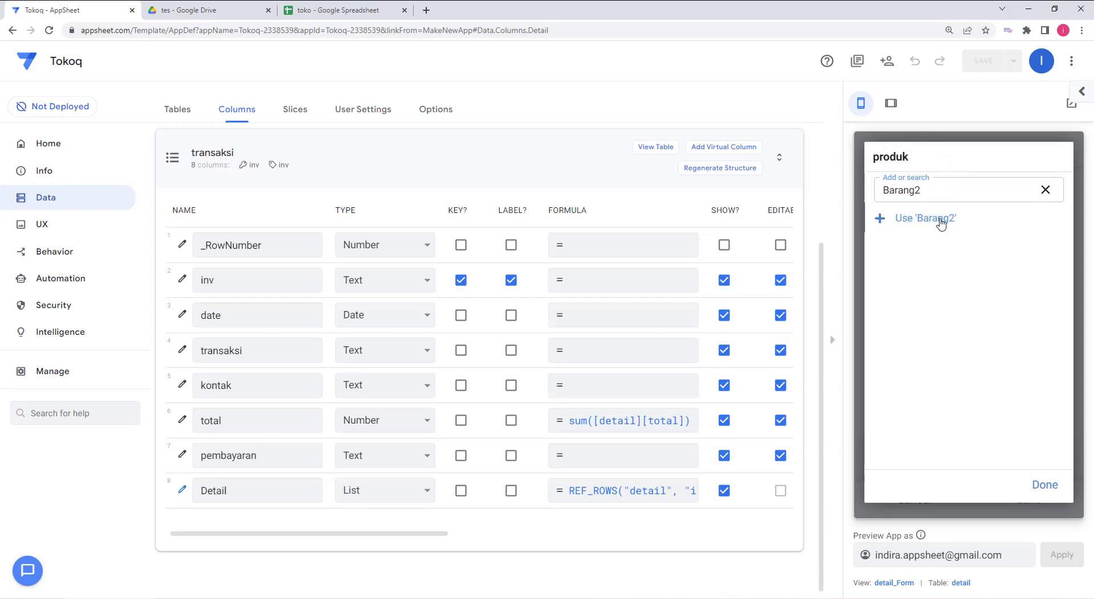
pyautogui.click(923, 218)
# Set the Barang2 item's qty to 100 and harga to 1000, and save the item.
pyautogui.click(891, 280)
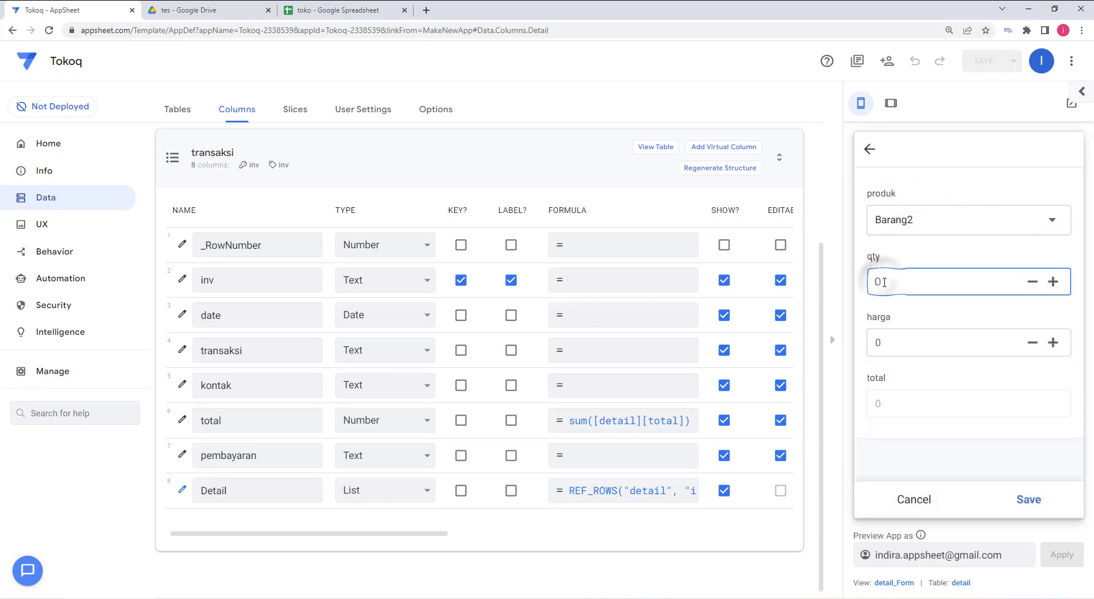
pyautogui.write('100')
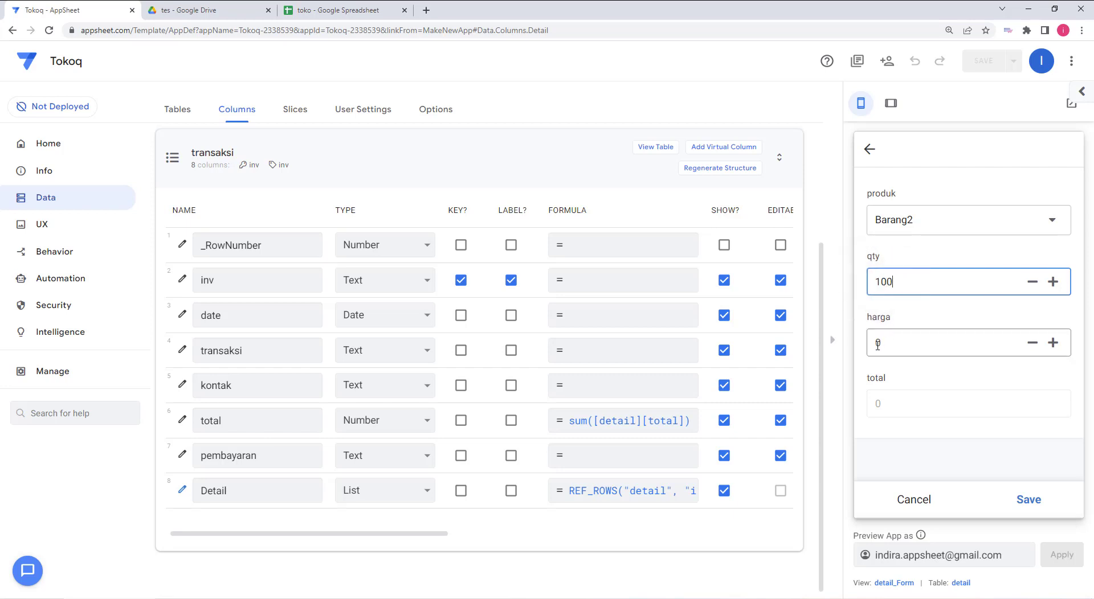
pyautogui.click(880, 343)
pyautogui.write('1000')
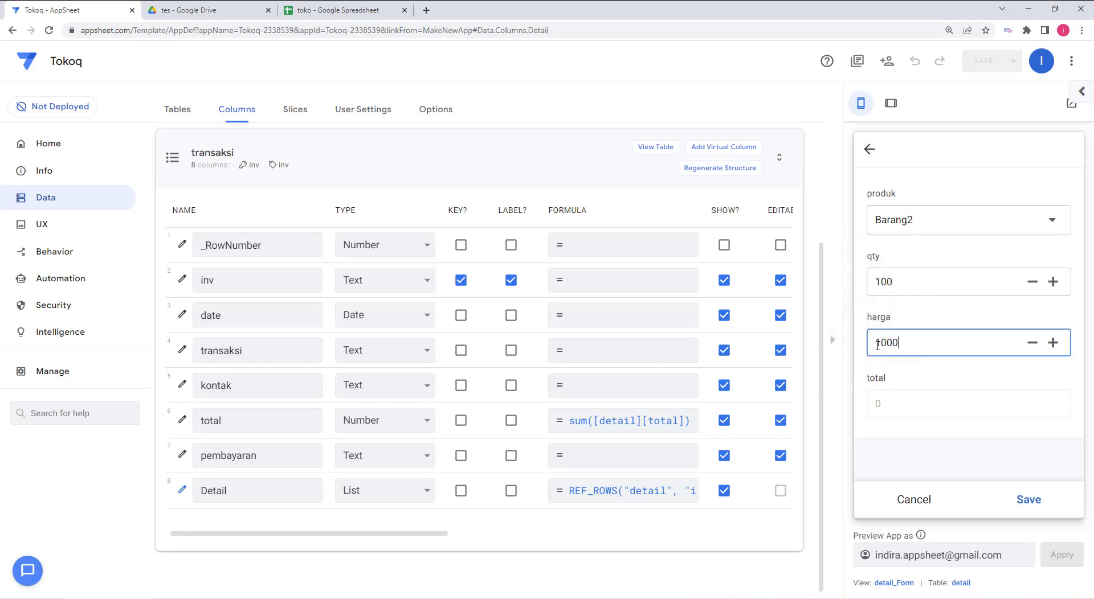
pyautogui.click(1019, 501)
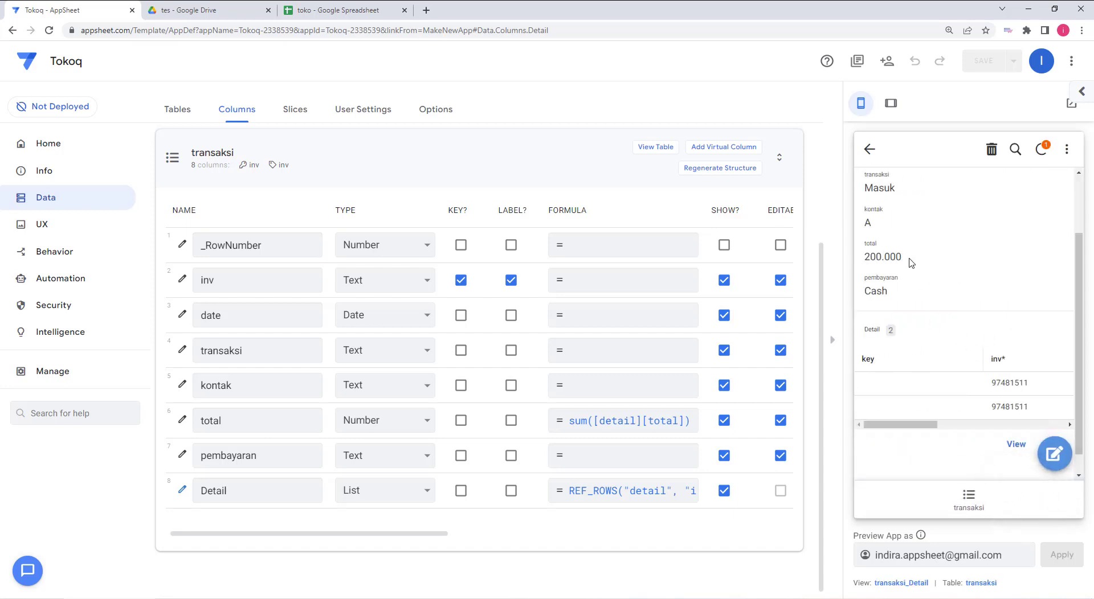
# Sync the previewed app and check whether the record's total includes the Barang2 item.
pyautogui.click(1041, 149)
pyautogui.moveTo(912, 261); pyautogui.dragTo(870, 257)
pyautogui.scroll(-1, 1014, 396)
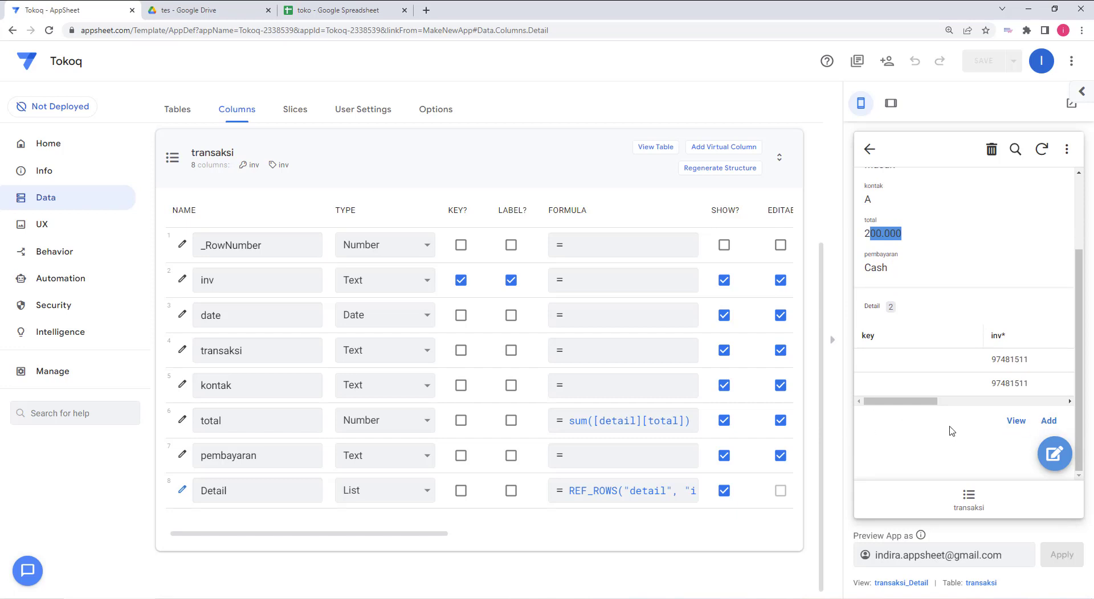
pyautogui.click(1030, 226)
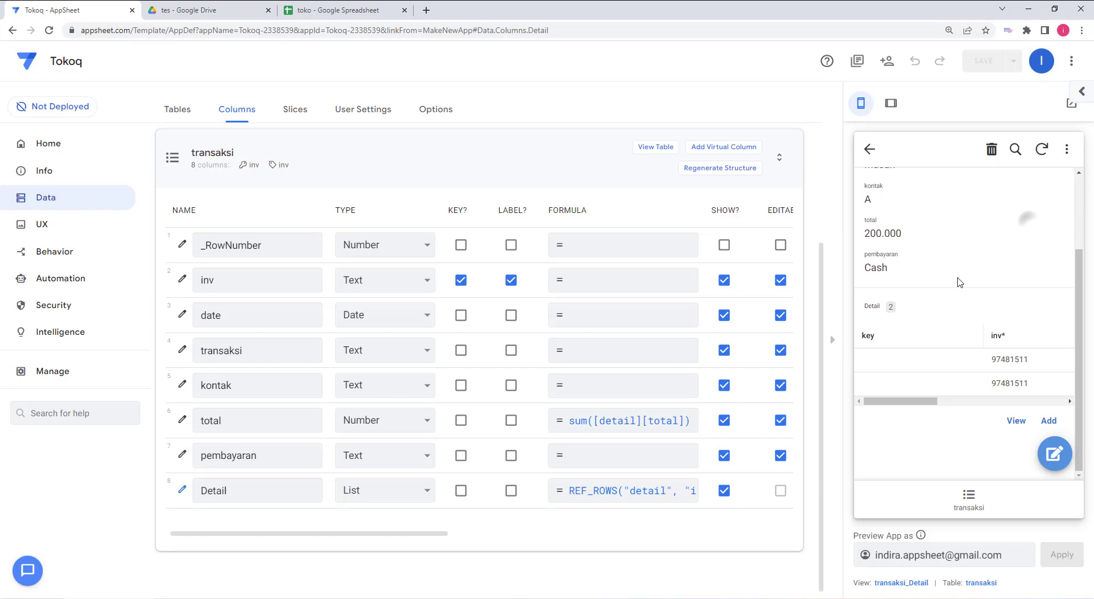
# Edit the open transaksi record and start a new detail item with the new value Barang3 as its produk.
pyautogui.click(1054, 455)
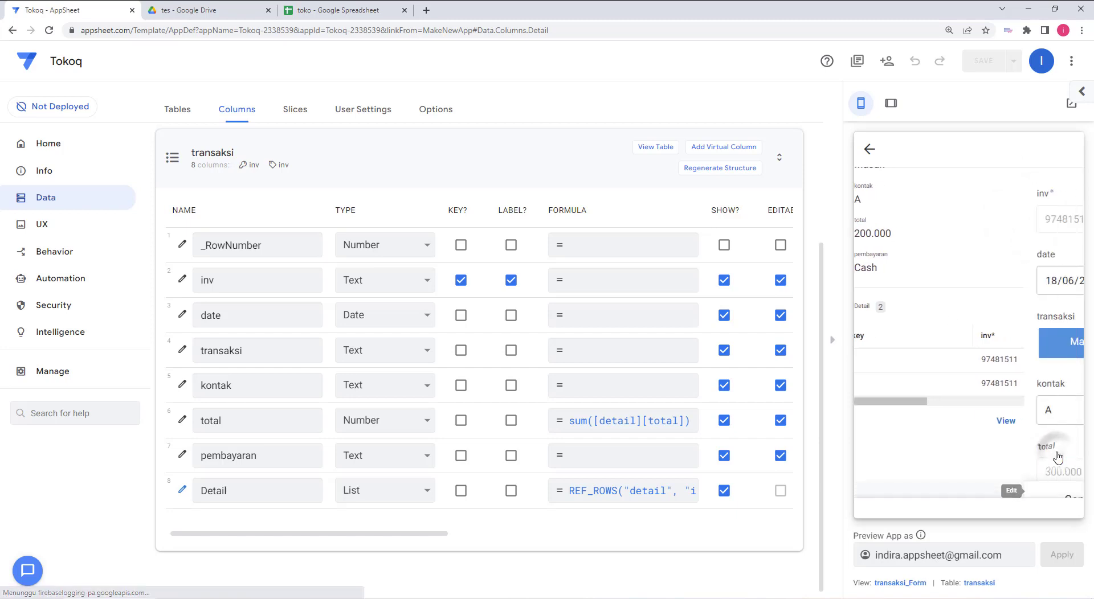
pyautogui.scroll(-5, 1011, 317)
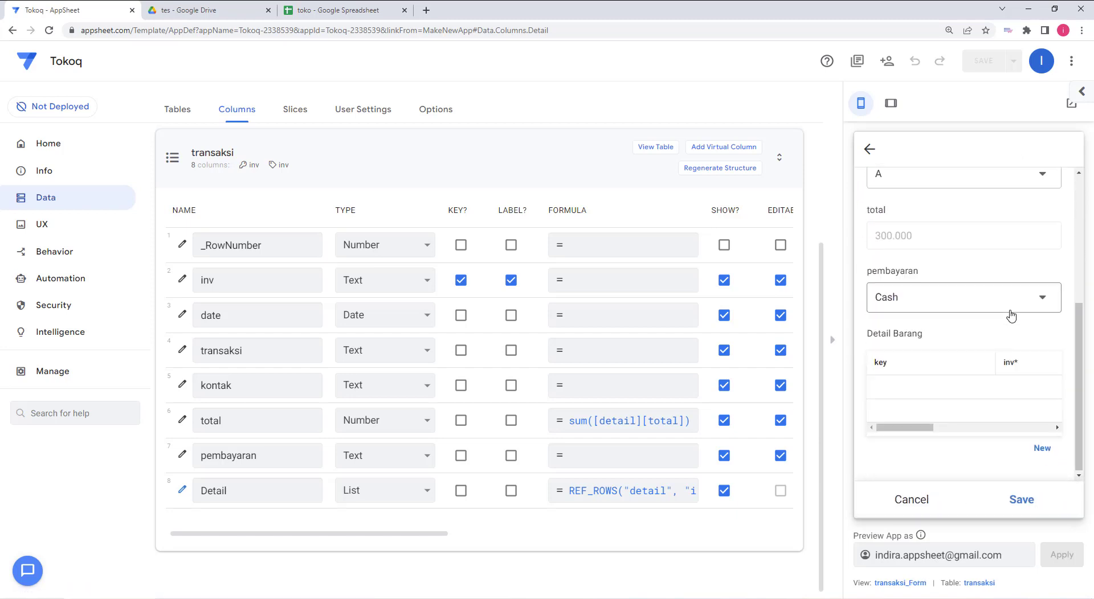
pyautogui.click(1038, 450)
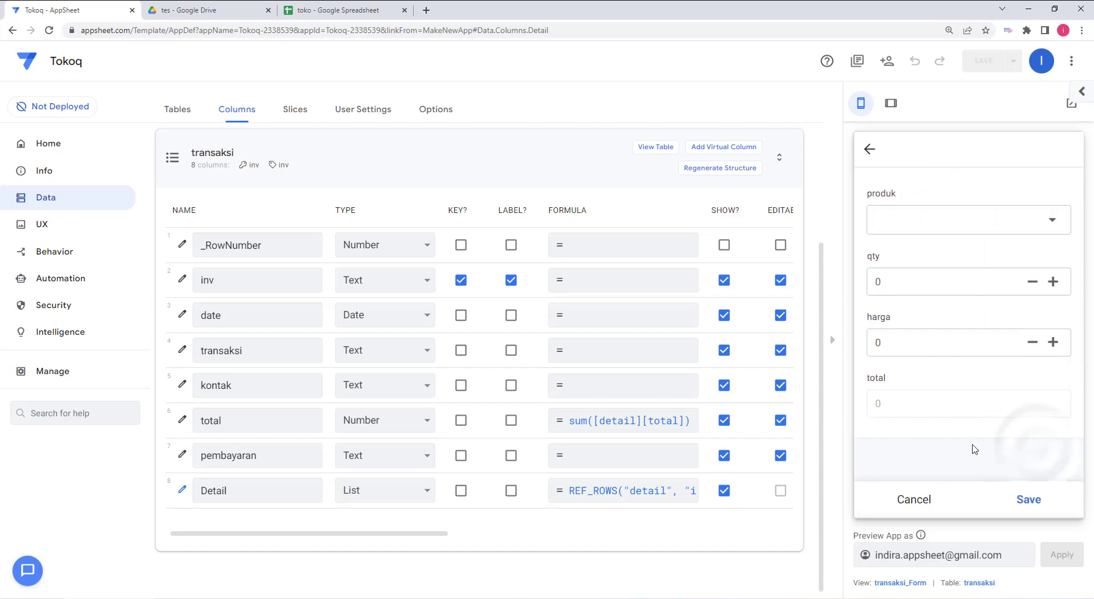
pyautogui.click(985, 224)
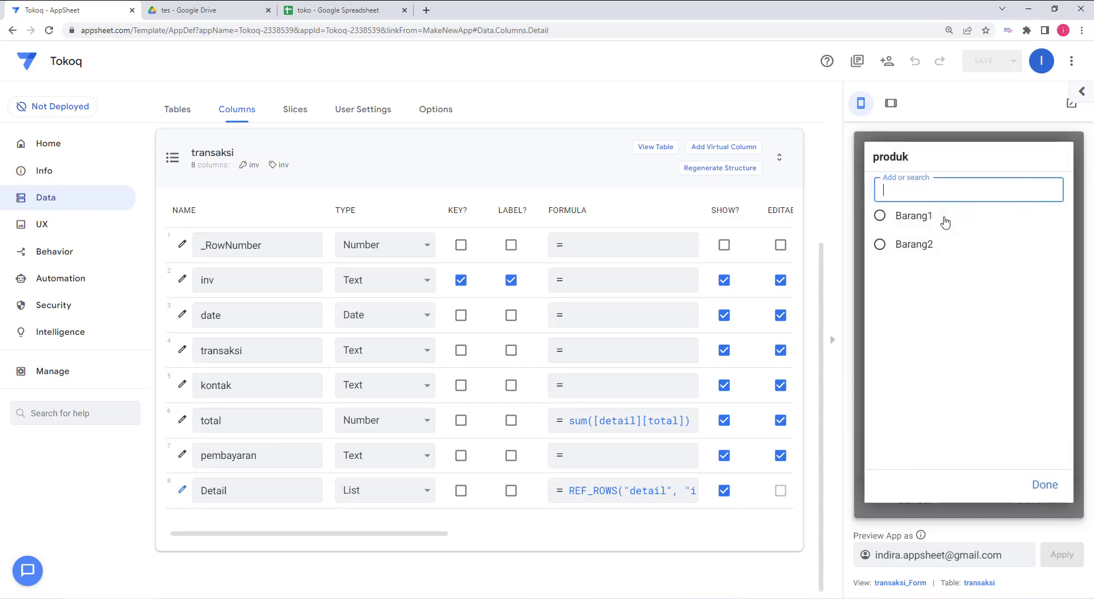
pyautogui.write('Ba')
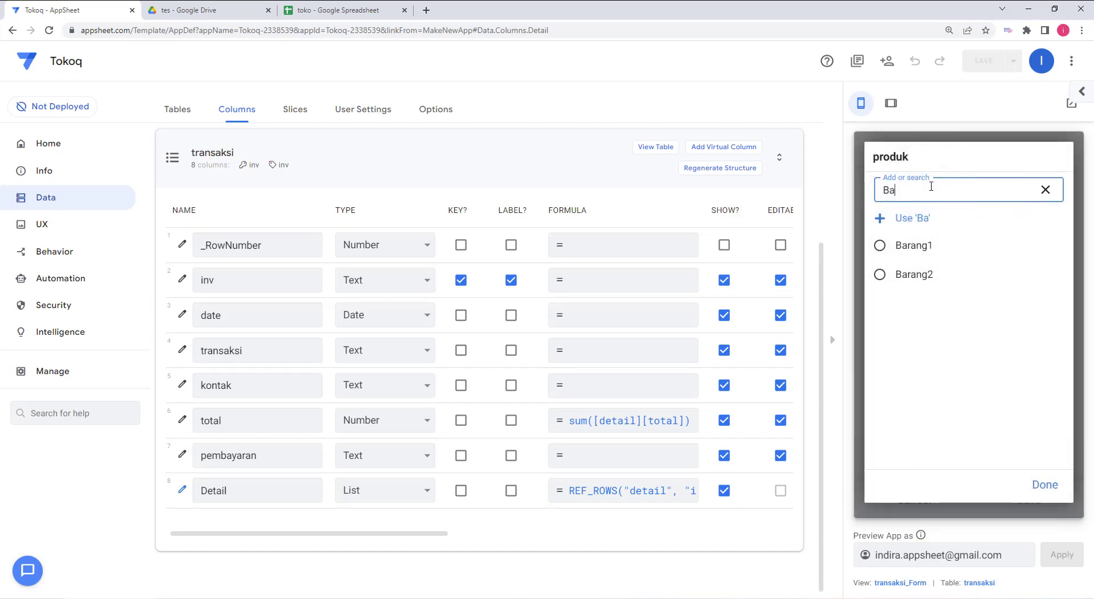
pyautogui.write('rang3')
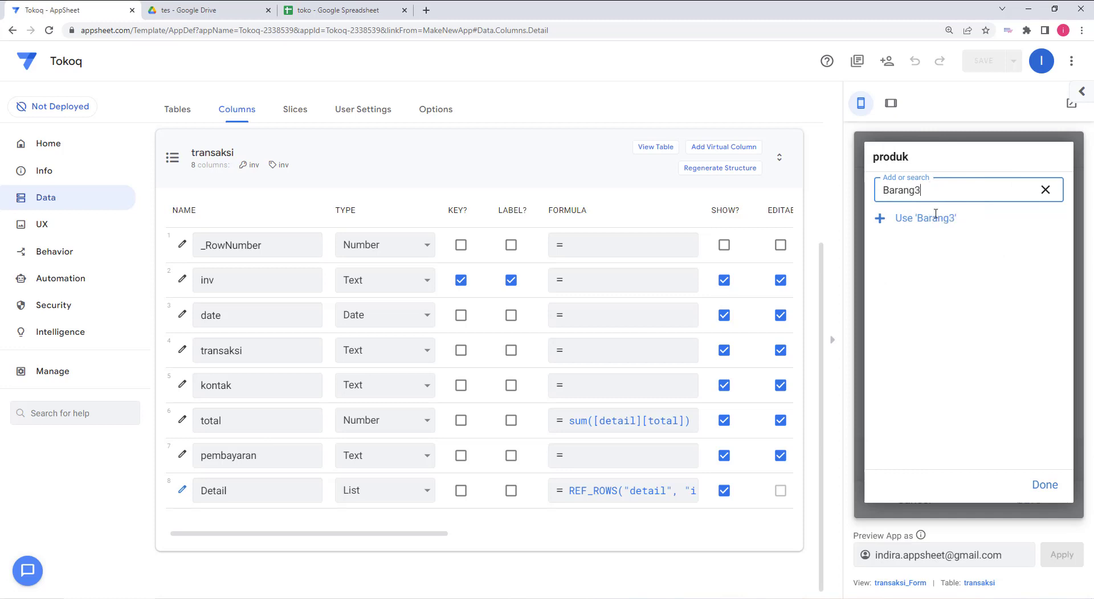
pyautogui.click(944, 225)
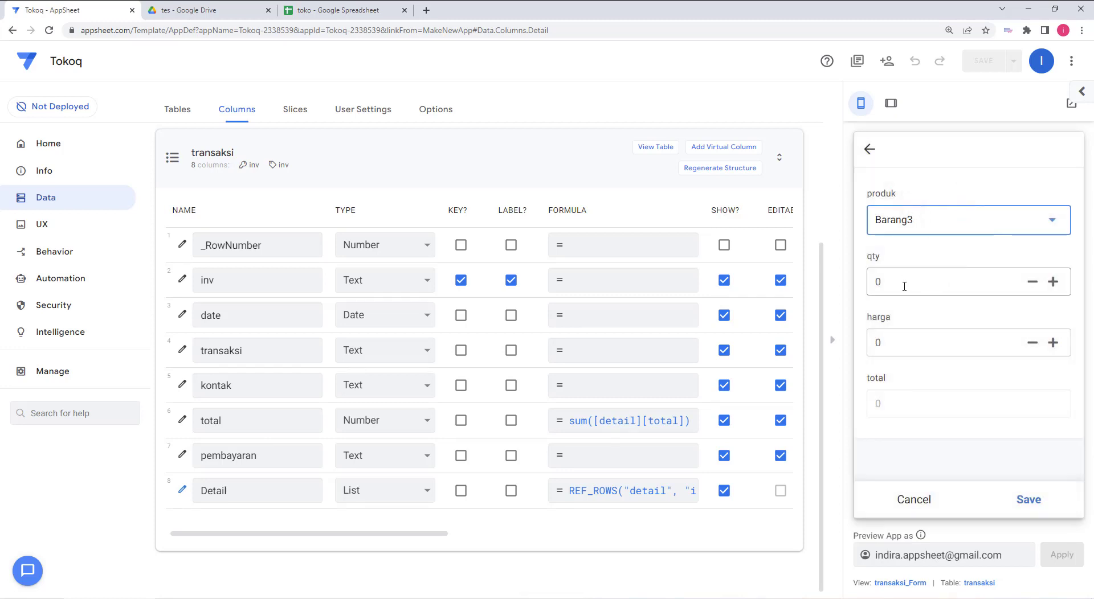
# Set the Barang3 item's qty to 100 and harga to 3000, and save the item.
pyautogui.click(873, 281)
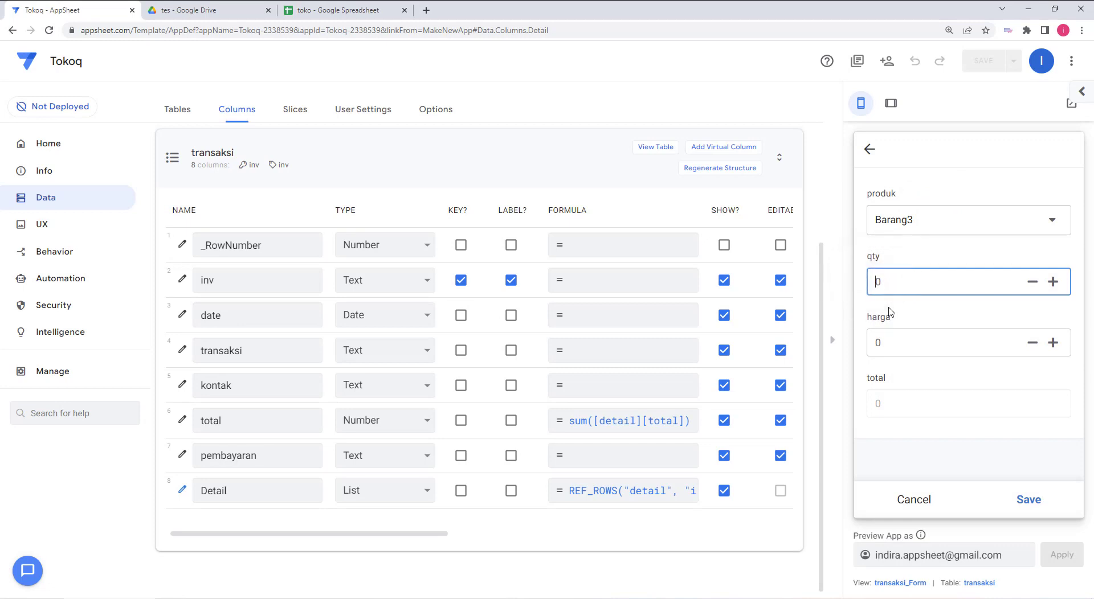
pyautogui.write('100')
pyautogui.click(877, 343)
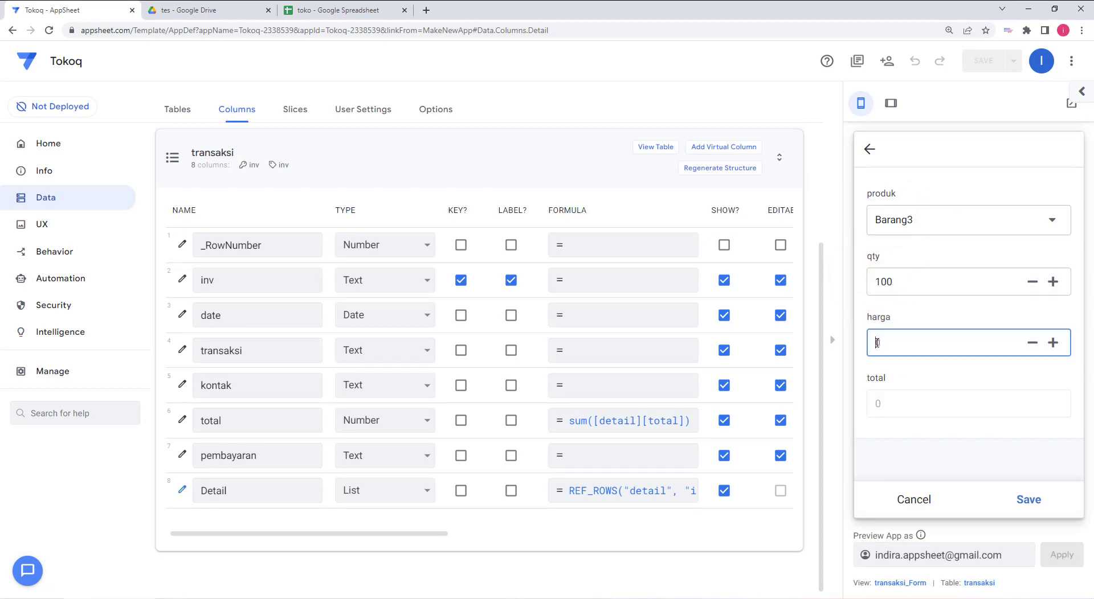
pyautogui.write('3000')
pyautogui.click(1029, 499)
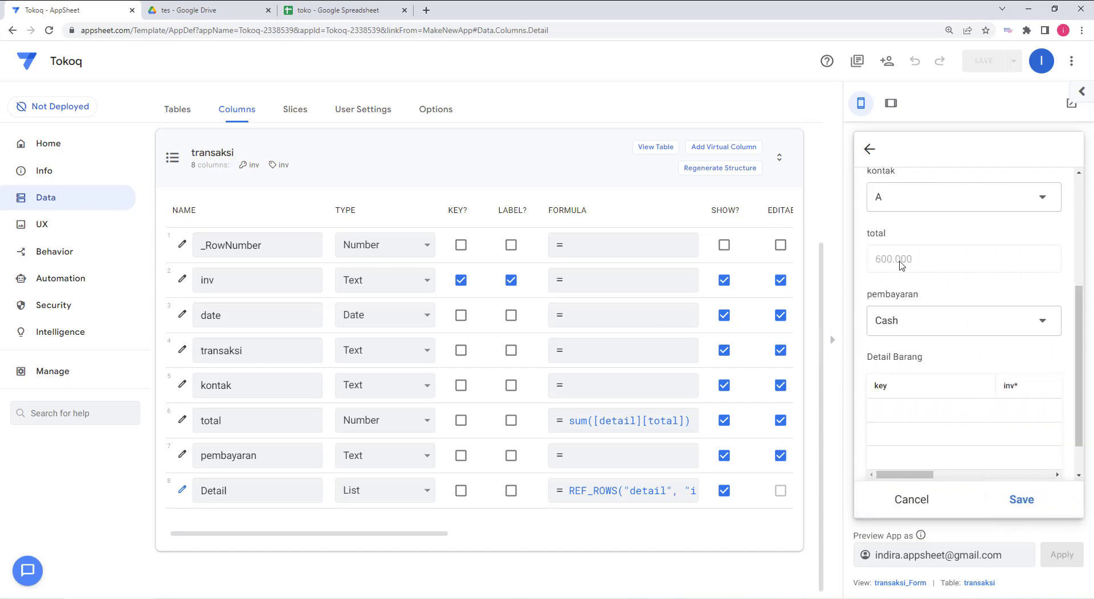
# Save the transaksi record and check its total and detail rows in the detail view.
pyautogui.click(1017, 503)
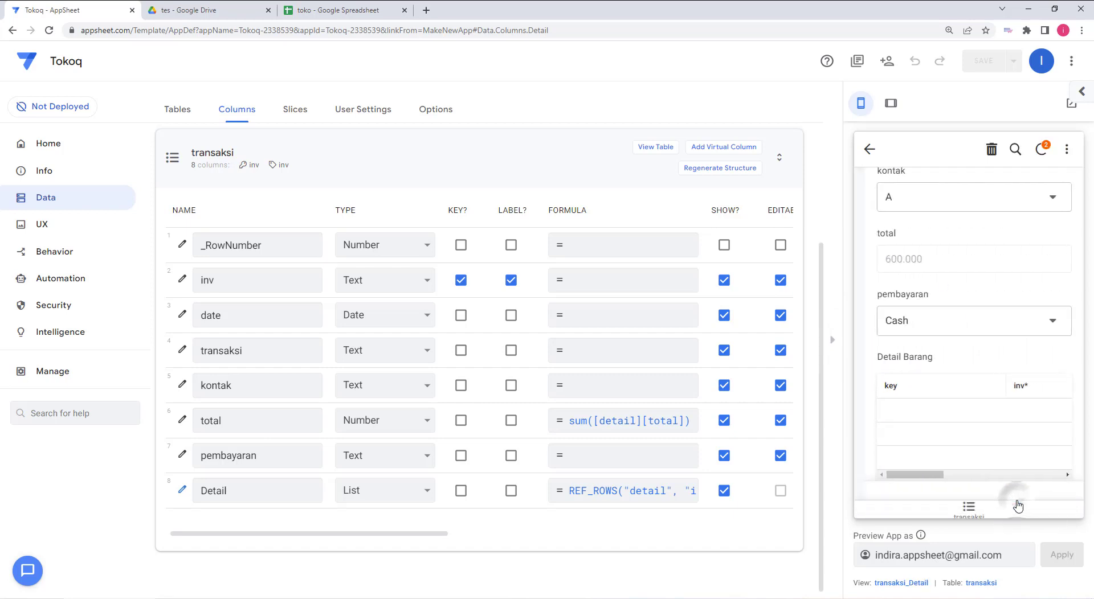
pyautogui.moveTo(909, 241); pyautogui.dragTo(867, 234)
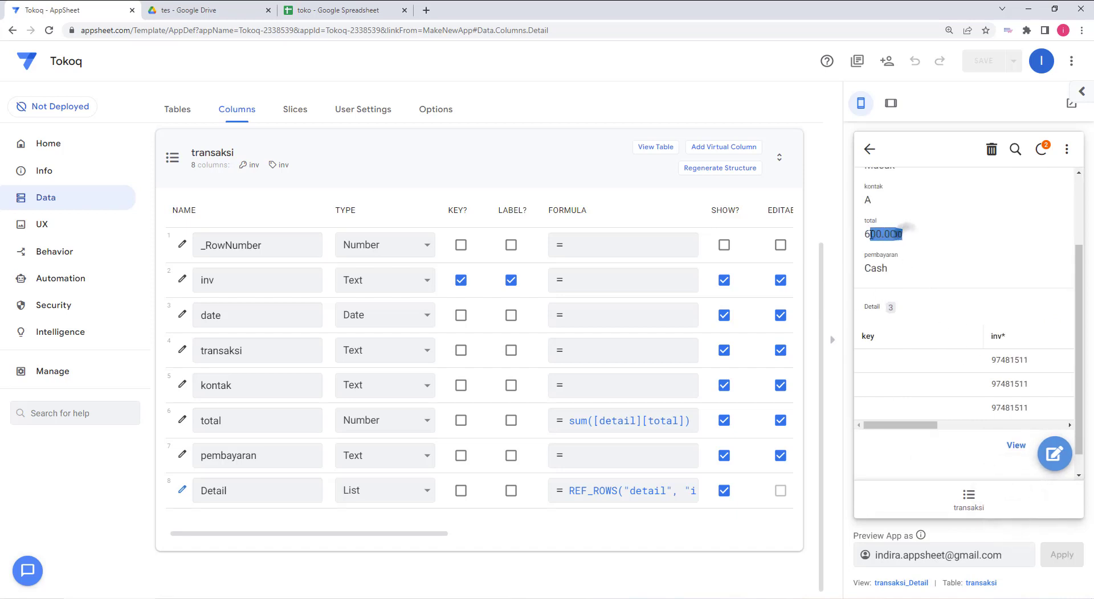
pyautogui.scroll(-1, 1012, 271)
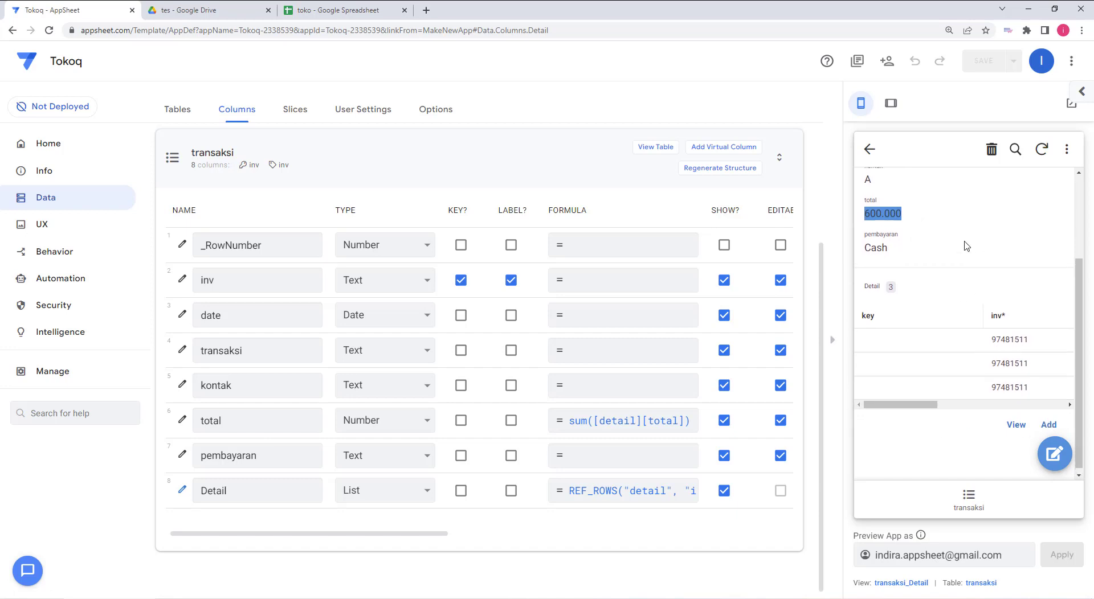
pyautogui.scroll(3, 966, 244)
pyautogui.scroll(-3, 908, 305)
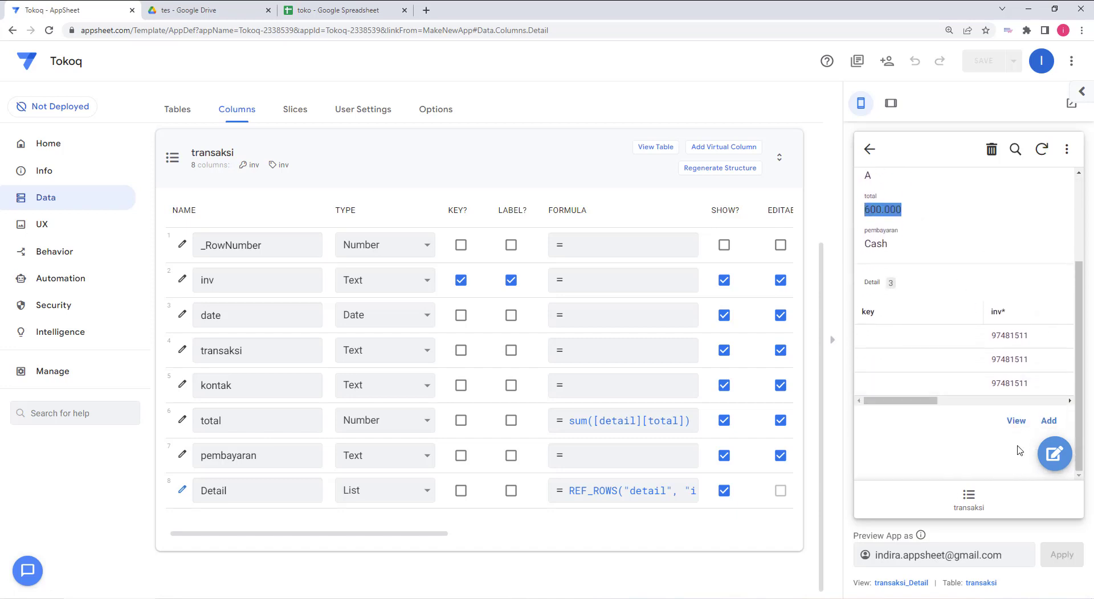
# Open the behavior settings of the detail table's system-generated Add action.
pyautogui.click(68, 252)
pyautogui.click(250, 285)
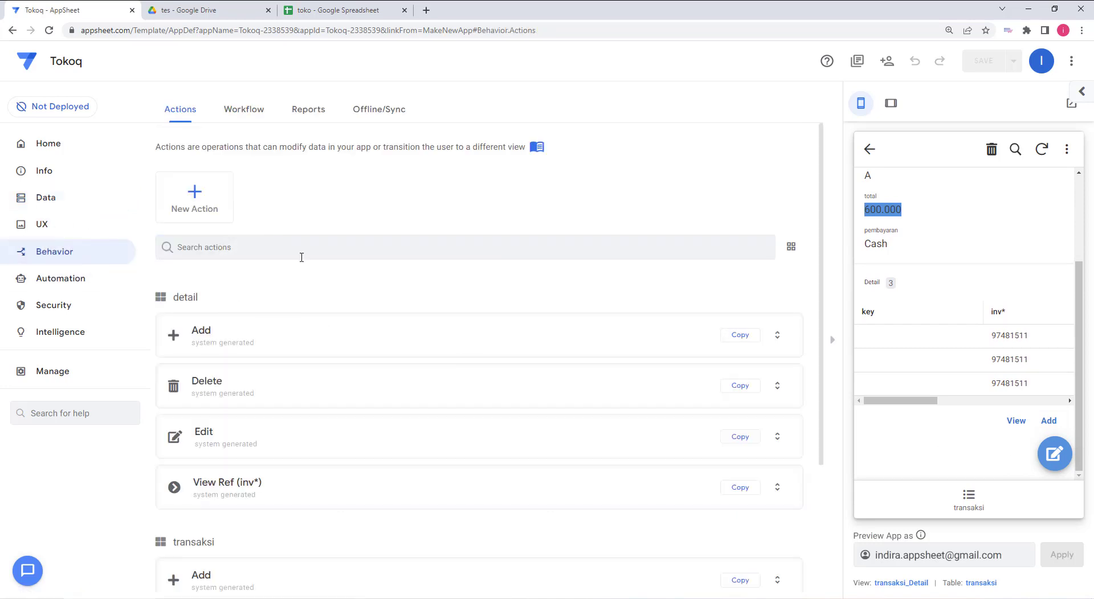
pyautogui.doubleClick(176, 301)
pyautogui.moveTo(280, 299); pyautogui.dragTo(289, 299)
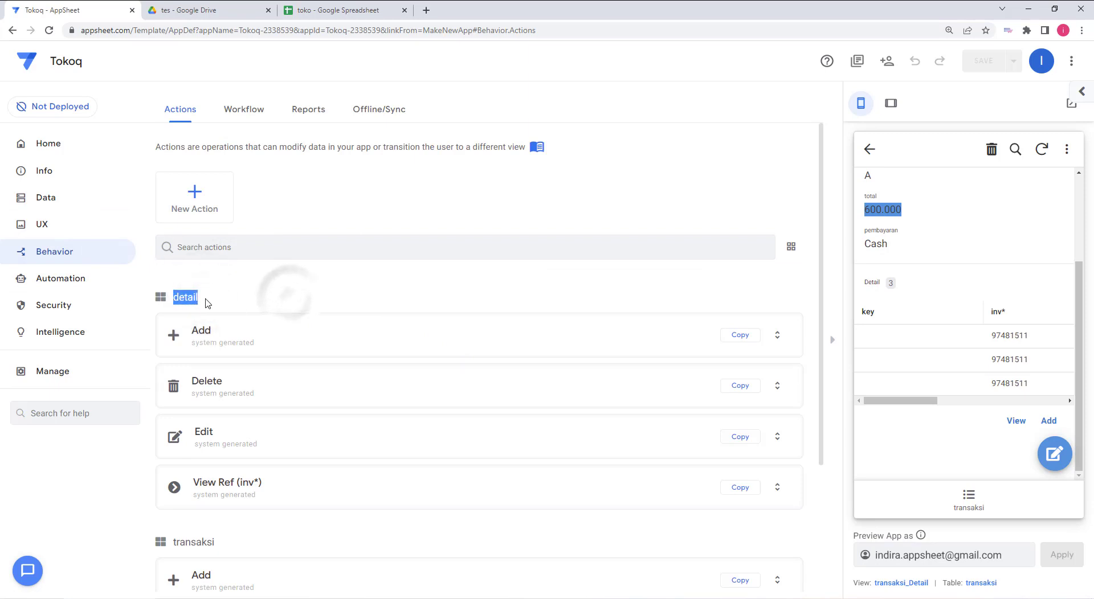
pyautogui.moveTo(204, 299); pyautogui.dragTo(170, 299)
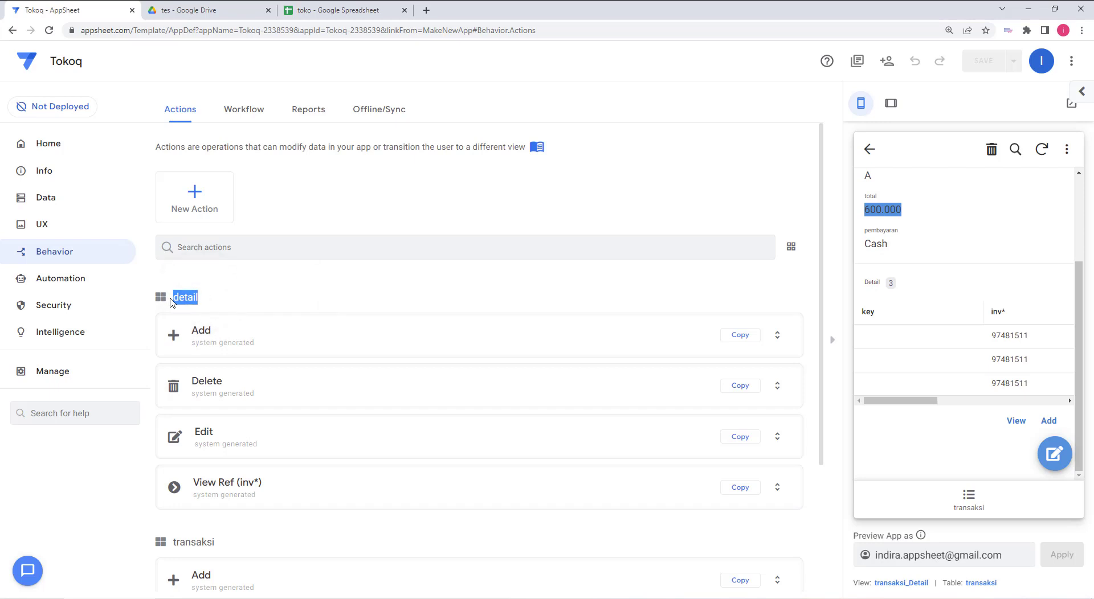
pyautogui.click(281, 300)
pyautogui.click(304, 338)
pyautogui.click(277, 385)
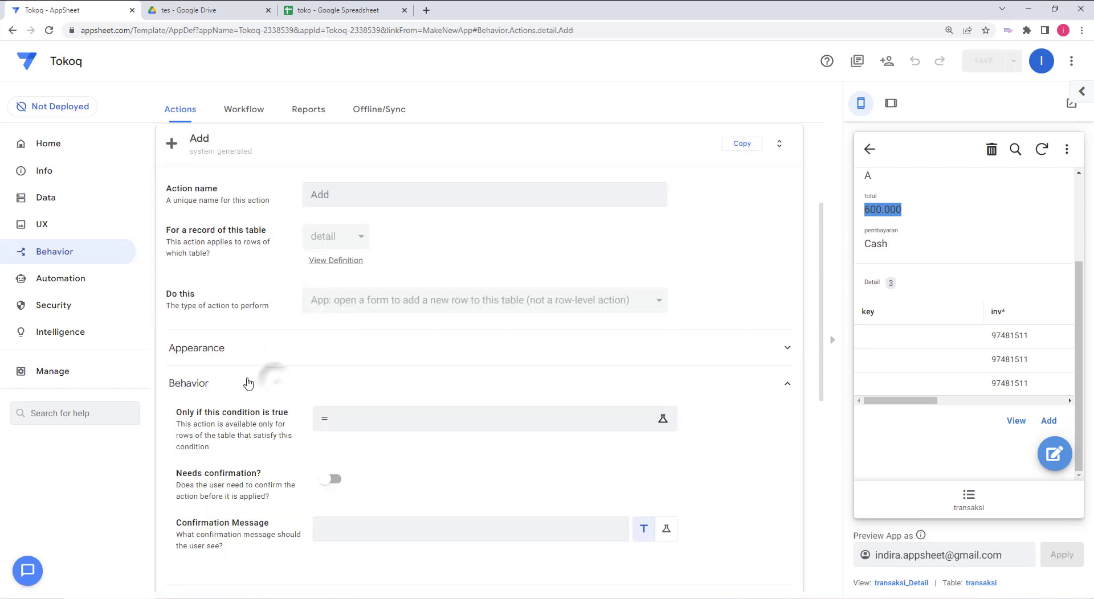
# Set the Add action's condition to context(viewtype)="form" and save the expression.
pyautogui.click(453, 421)
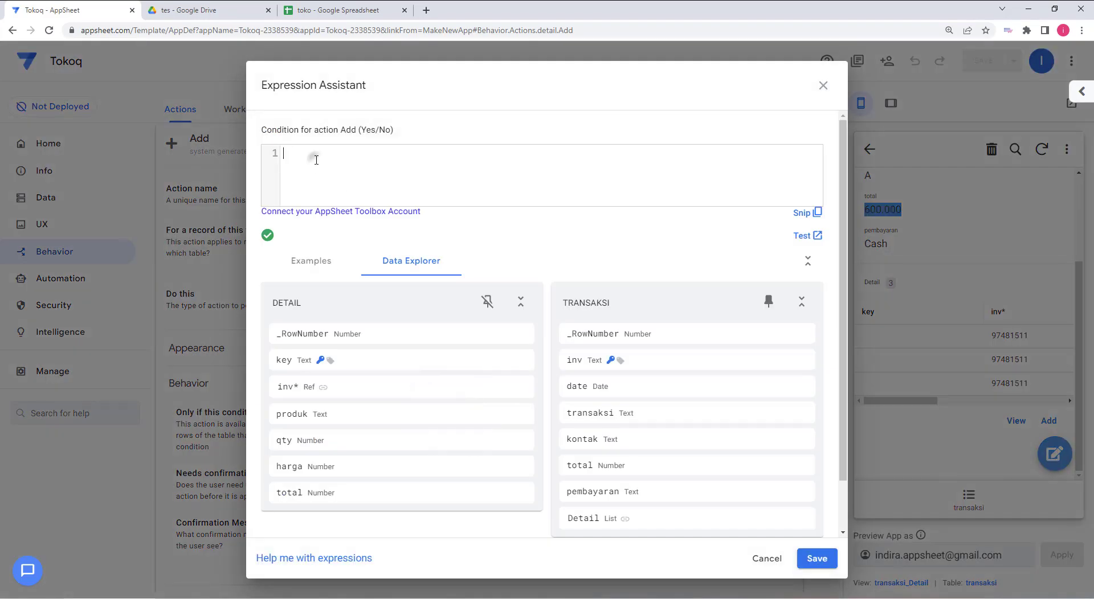
pyautogui.click(316, 159)
pyautogui.write('conbtext')
pyautogui.click(309, 153)
pyautogui.press('BackSpace')
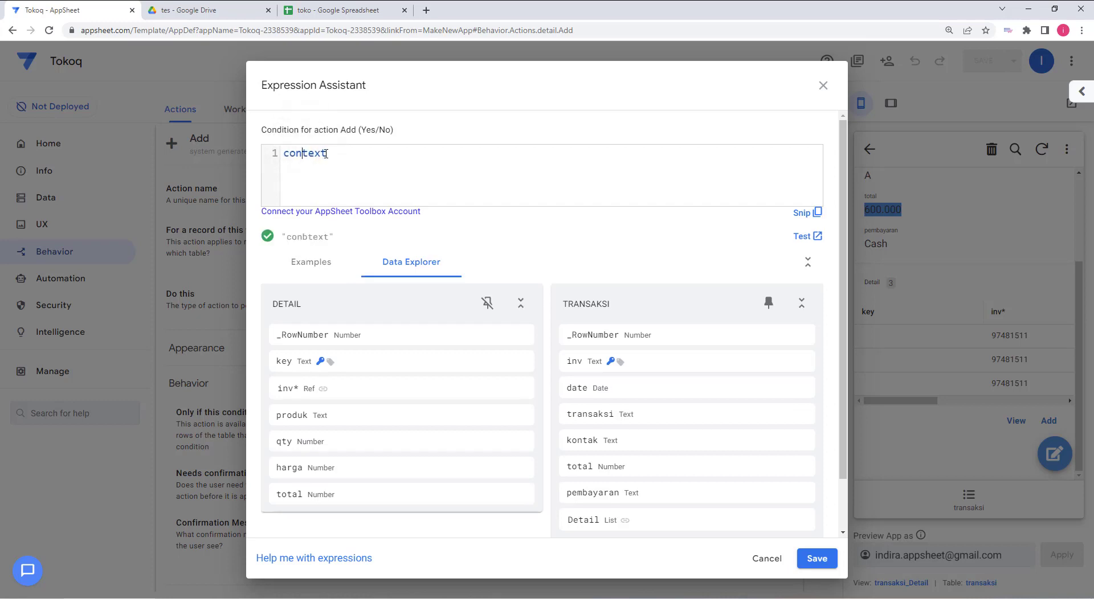
pyautogui.write('(viewtype)=')
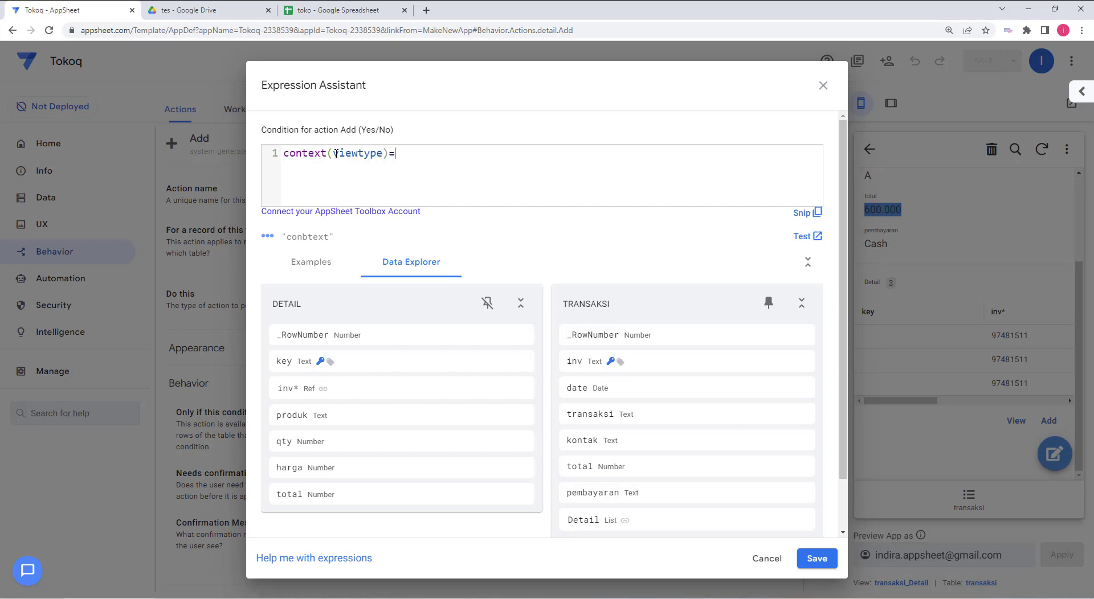
pyautogui.write('orm"')
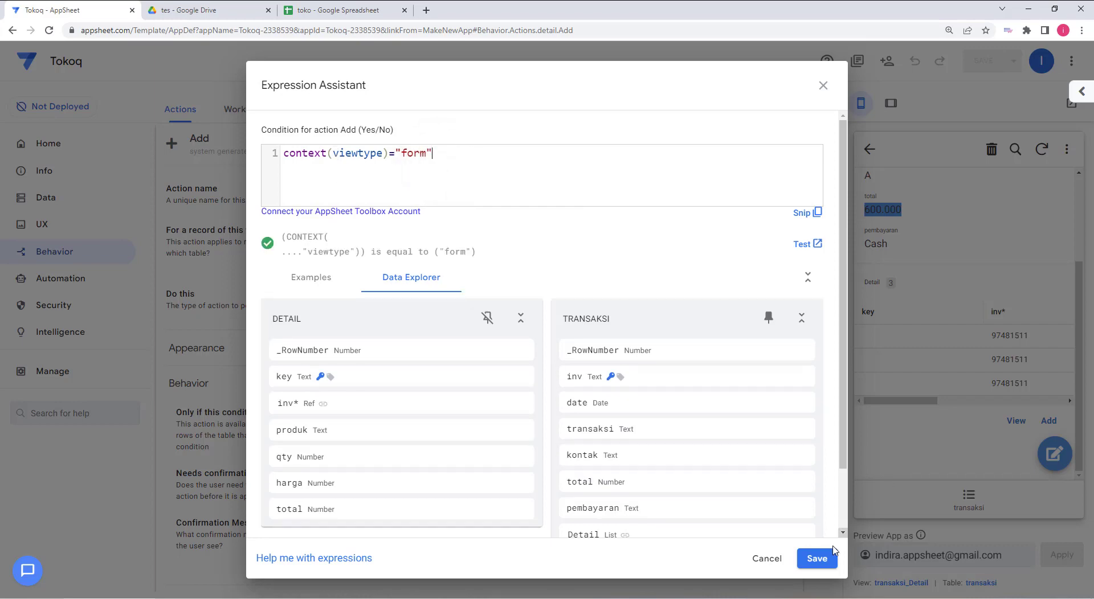
pyautogui.click(818, 558)
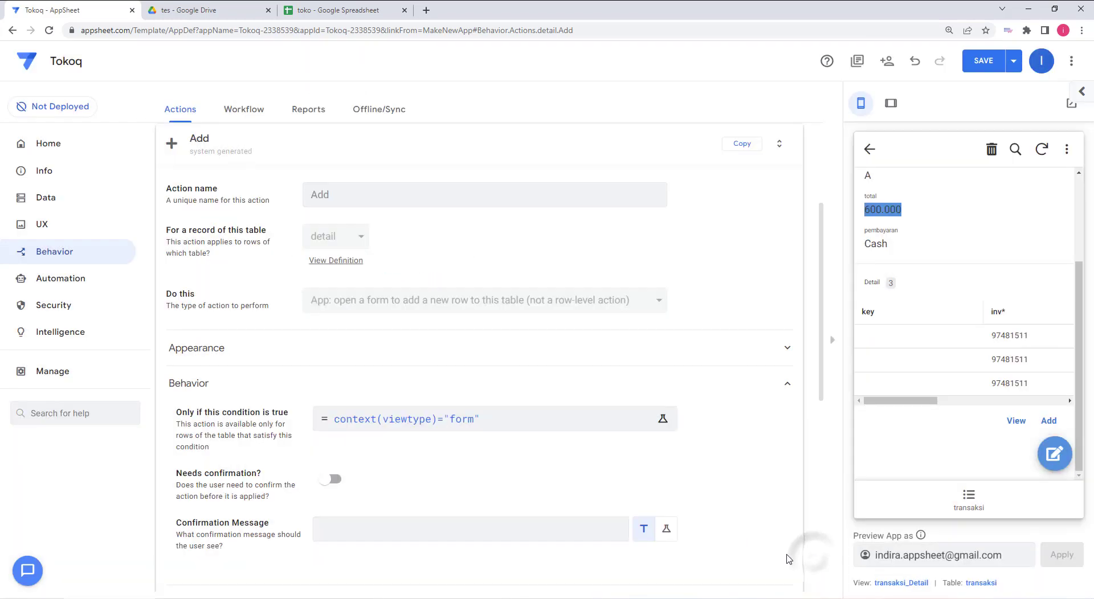
# Save the app and check the options for adding detail items in the transaksi record's detail view and edit form.
pyautogui.click(992, 66)
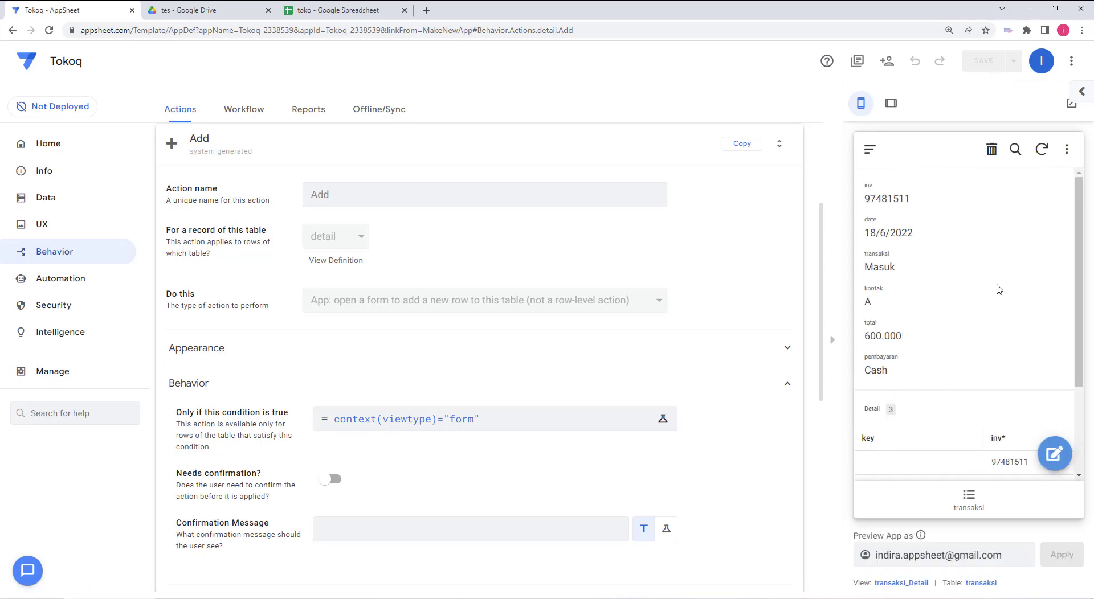
pyautogui.scroll(-2, 986, 287)
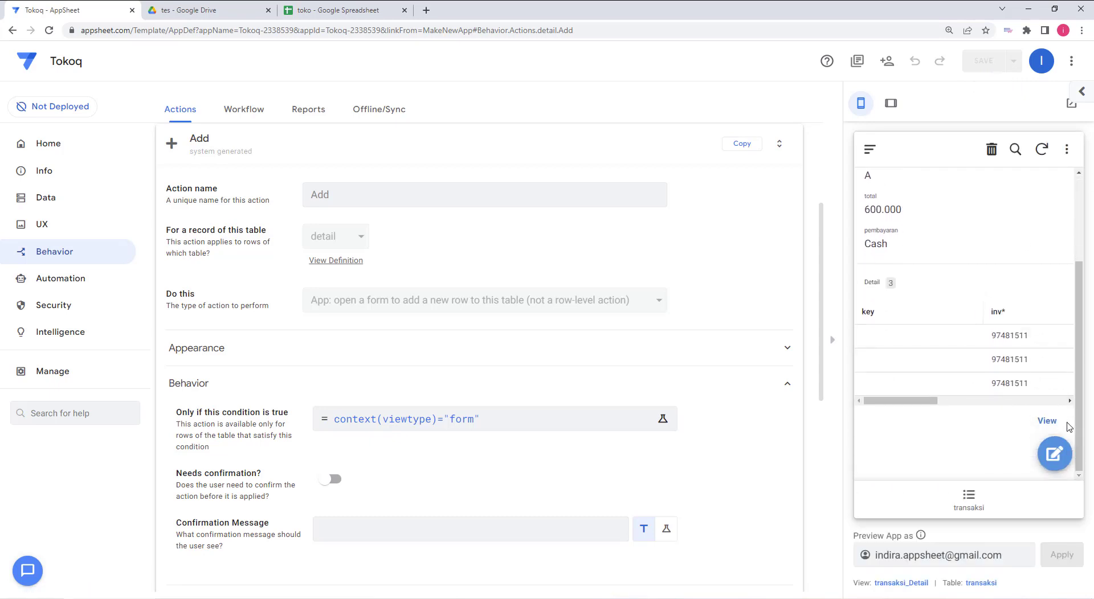
pyautogui.click(1053, 454)
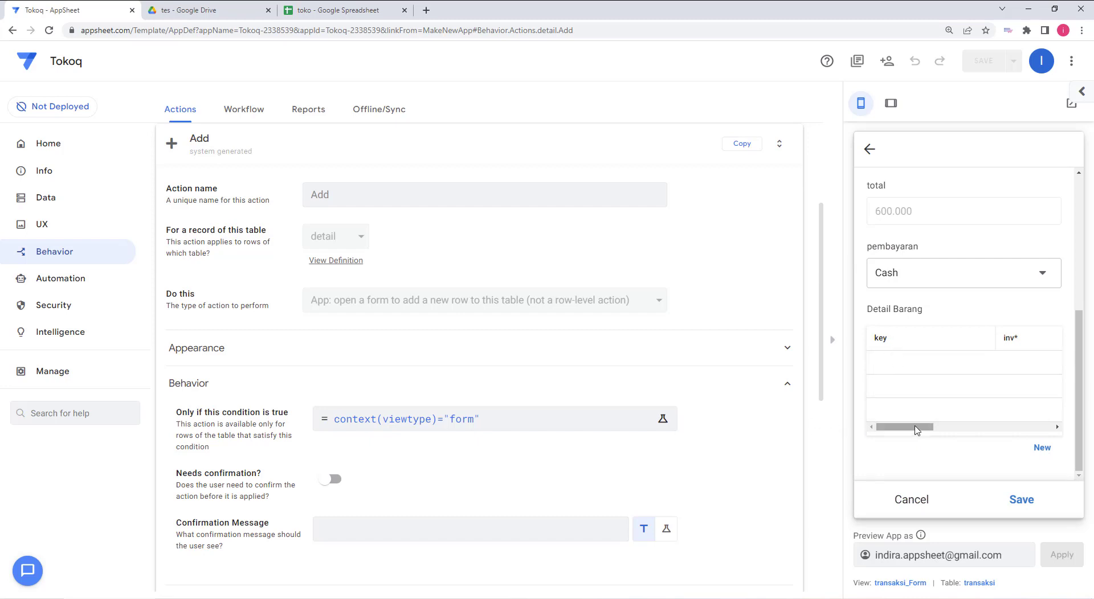
pyautogui.moveTo(915, 427); pyautogui.dragTo(827, 443)
# Open the settings of the detail_Inline ref view among the app's UX views.
pyautogui.click(45, 223)
pyautogui.scroll(-2, 327, 396)
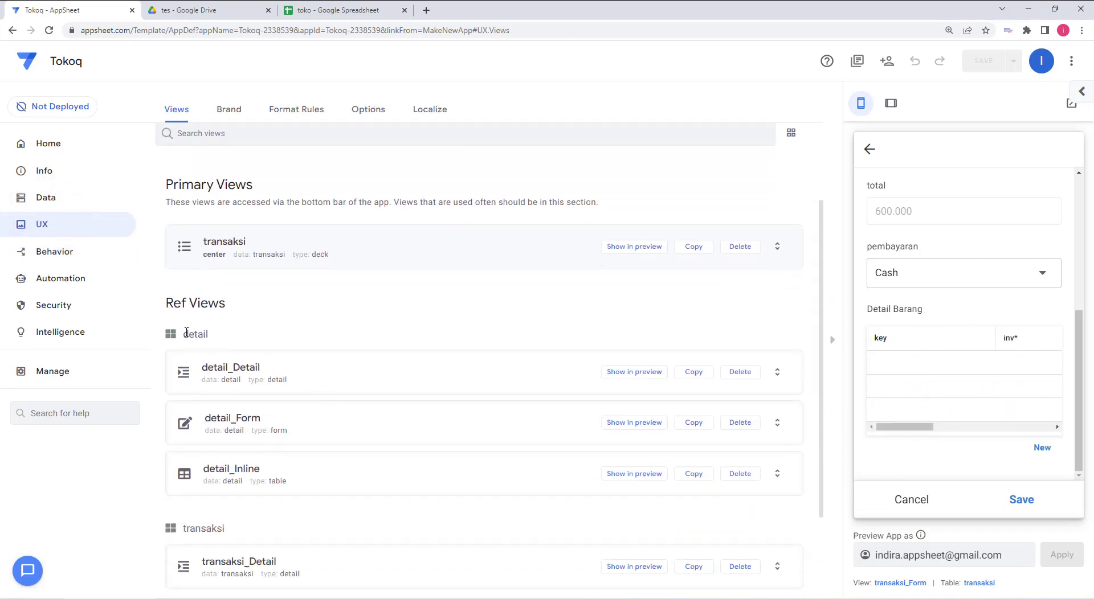
pyautogui.moveTo(235, 305); pyautogui.dragTo(165, 300)
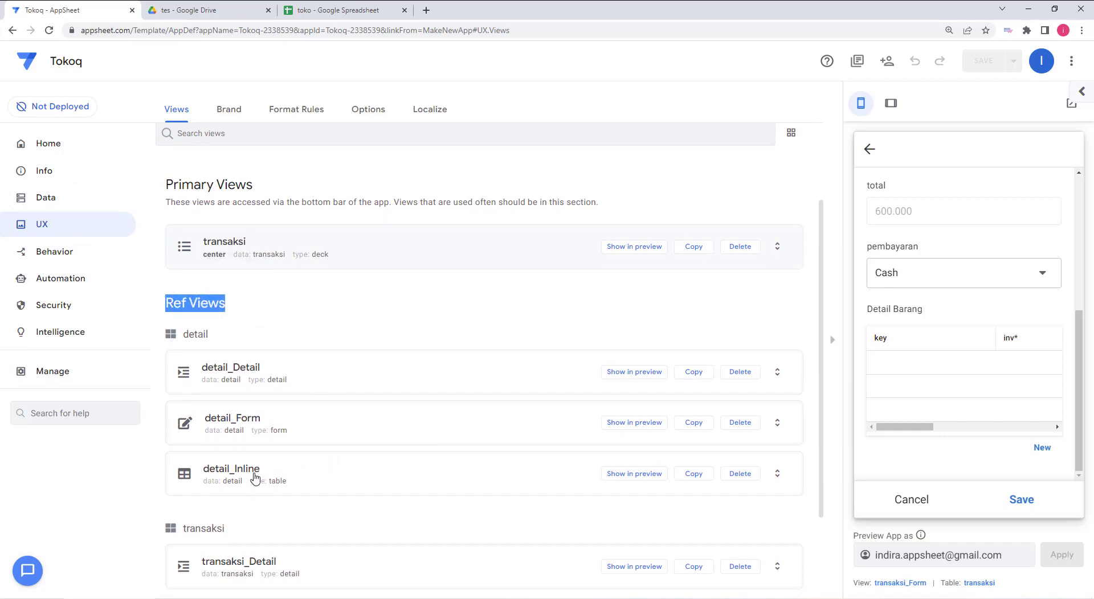
pyautogui.click(322, 333)
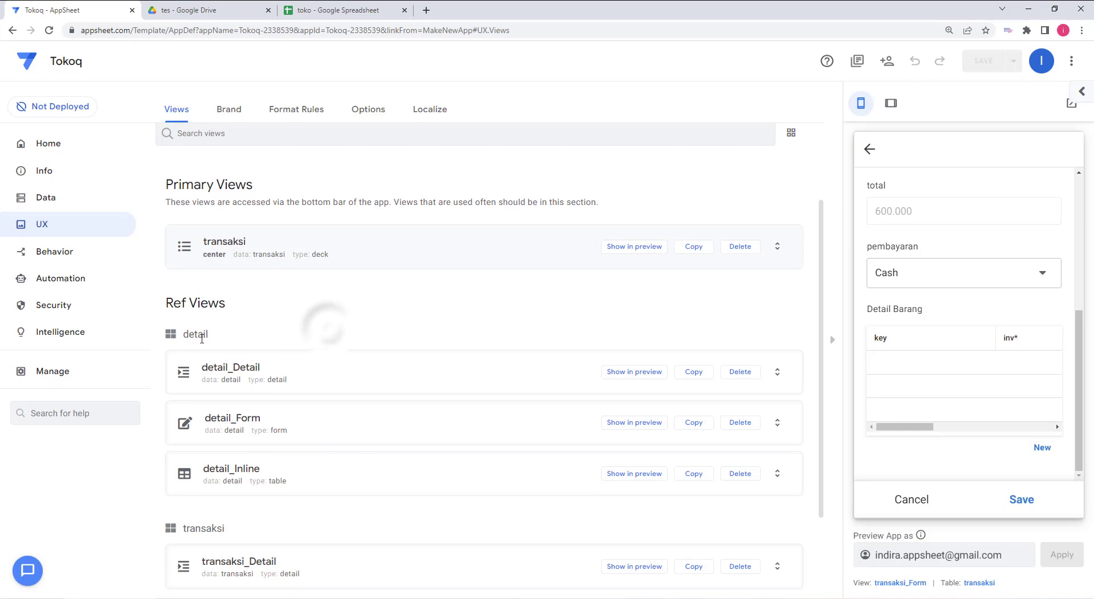
pyautogui.moveTo(208, 337); pyautogui.dragTo(167, 340)
pyautogui.scroll(-2, 347, 322)
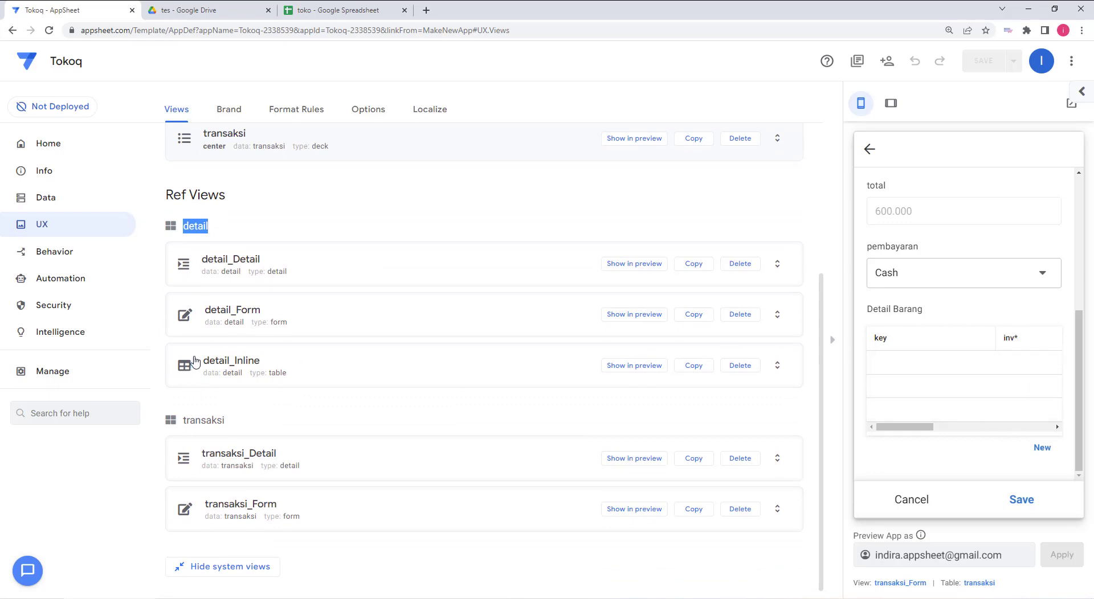
pyautogui.click(351, 360)
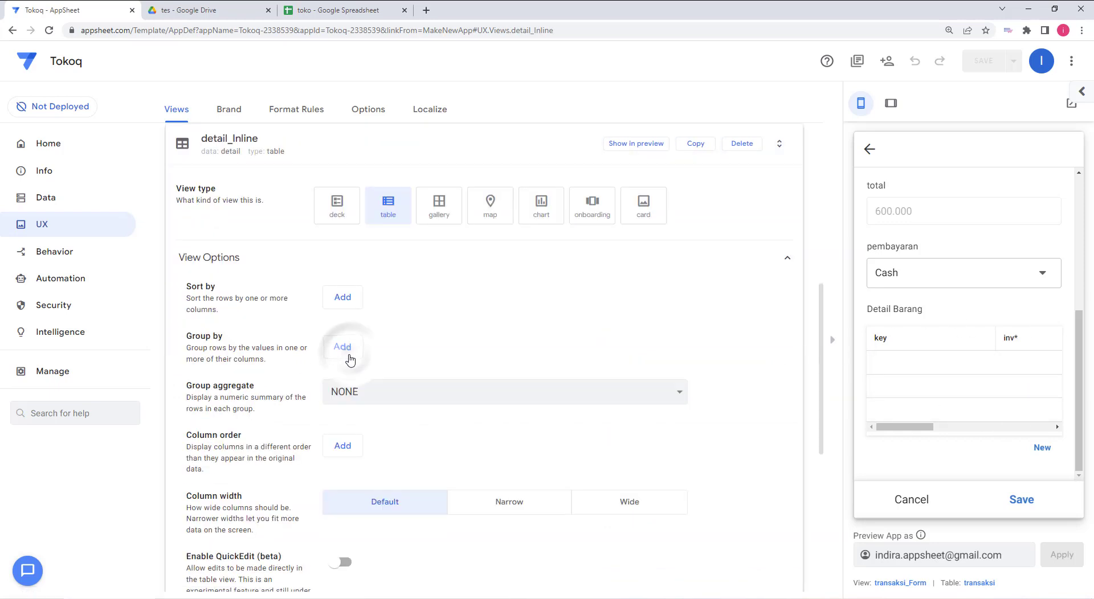
# Set the column order of the detail_Inline view to produk, qty, harga and total.
pyautogui.scroll(-2, 533, 304)
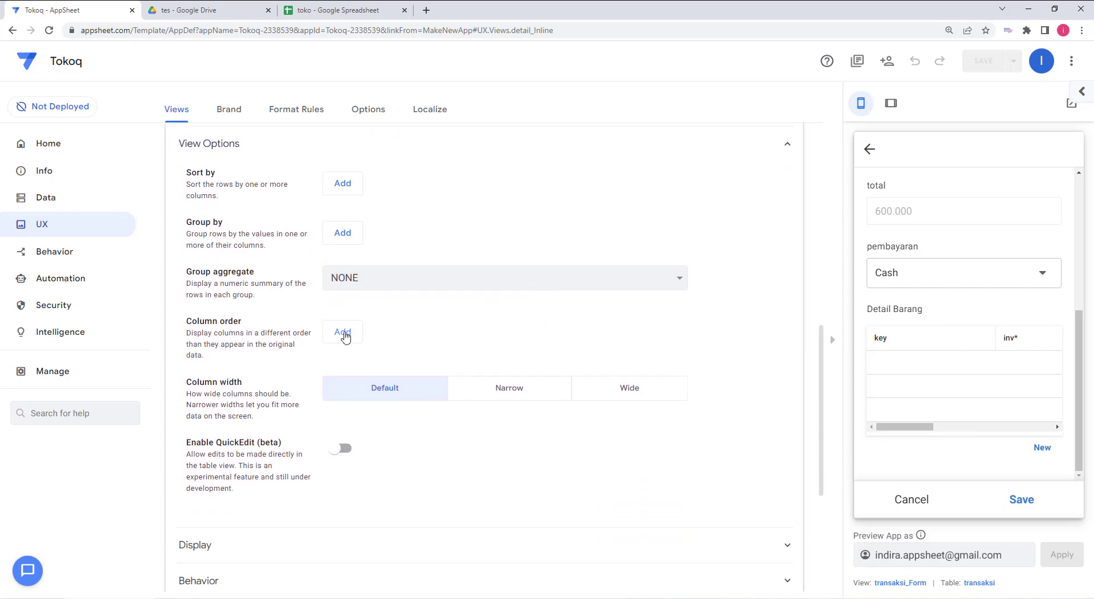
pyautogui.click(344, 337)
pyautogui.click(427, 333)
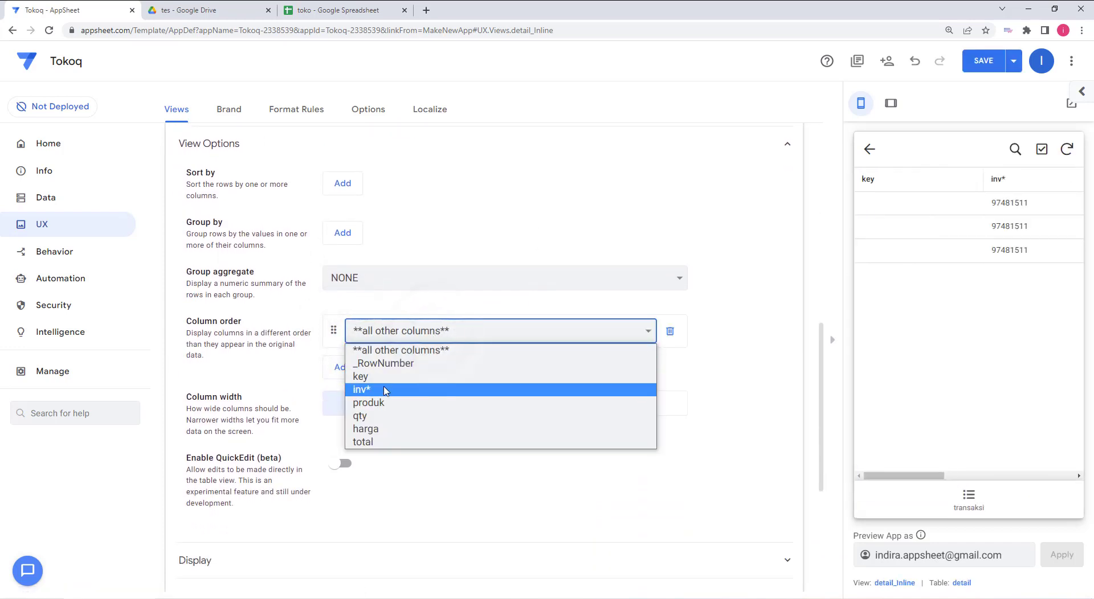
pyautogui.click(385, 403)
pyautogui.click(358, 366)
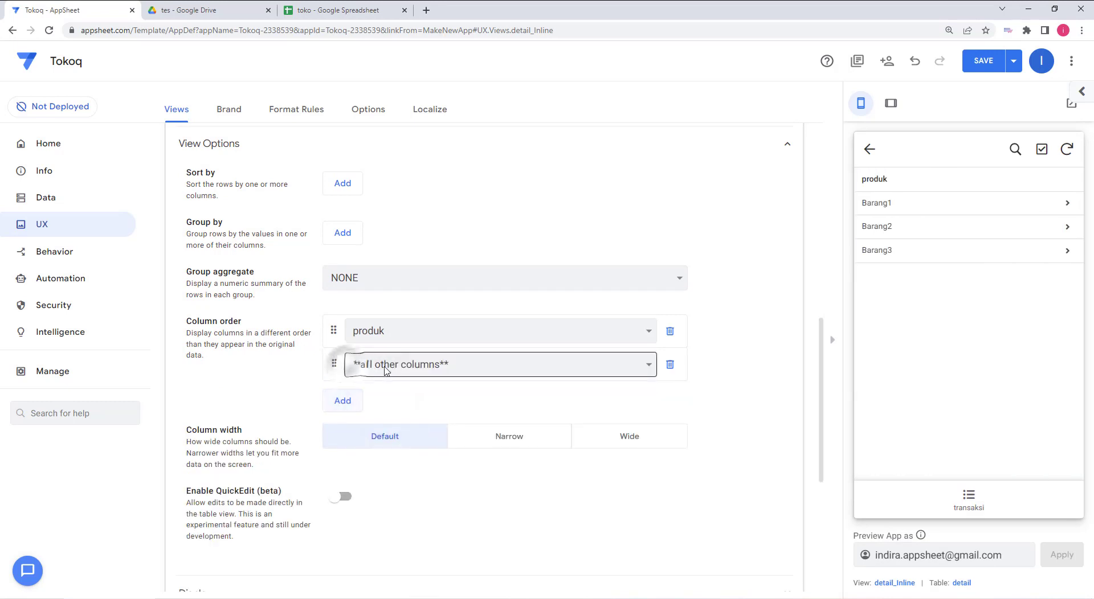
pyautogui.click(385, 371)
pyautogui.click(365, 431)
pyautogui.click(354, 402)
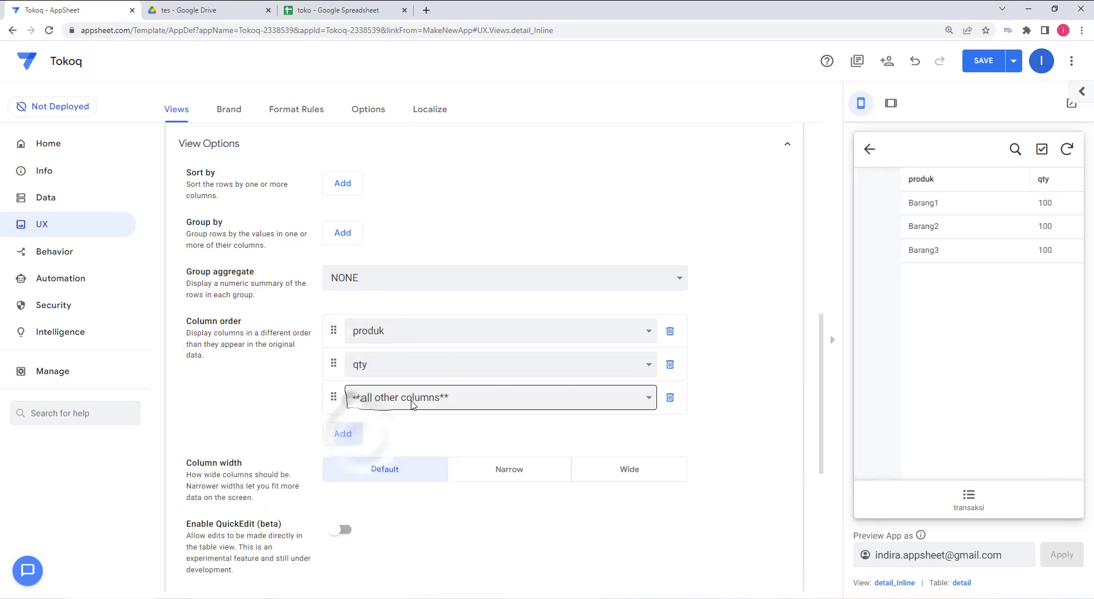
pyautogui.click(412, 399)
pyautogui.click(435, 466)
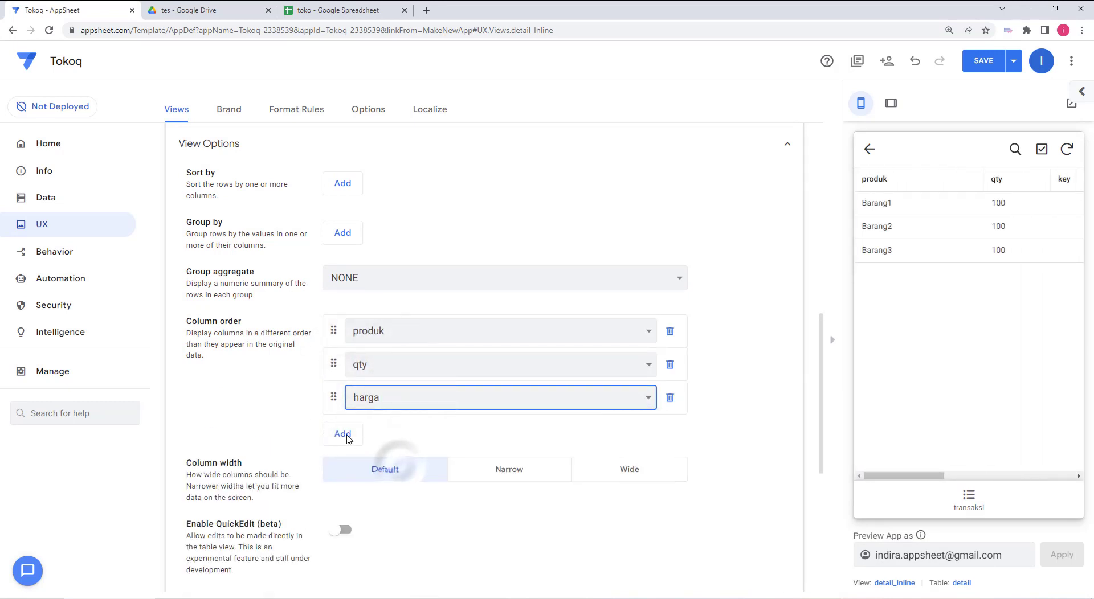
pyautogui.click(343, 434)
pyautogui.click(399, 430)
pyautogui.click(373, 501)
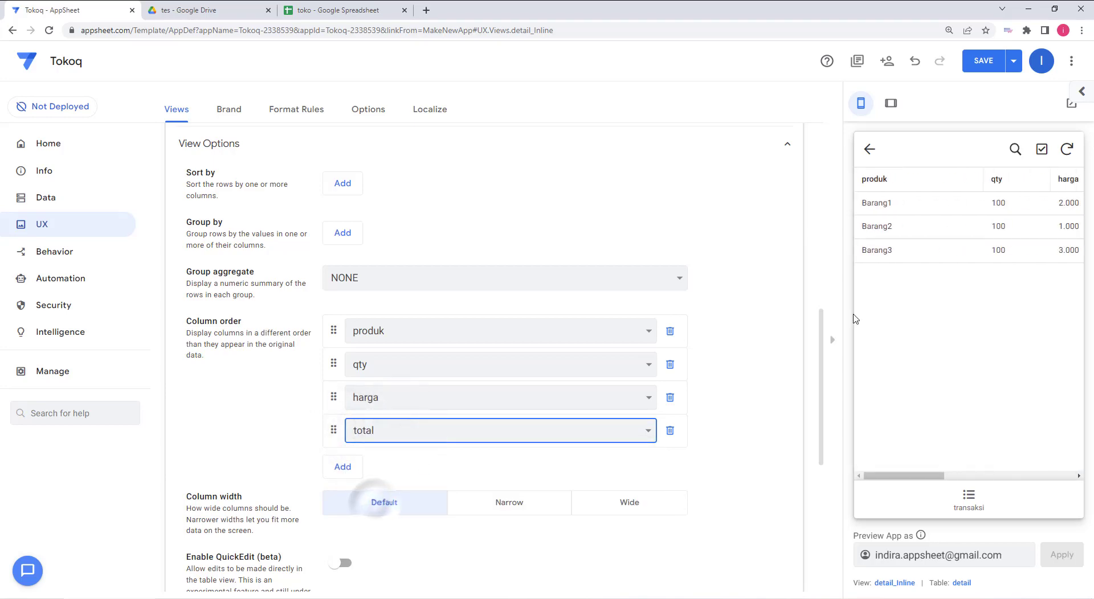
# Save the app and check the reordered inline detail table in the transaksi record's detail view.
pyautogui.click(983, 60)
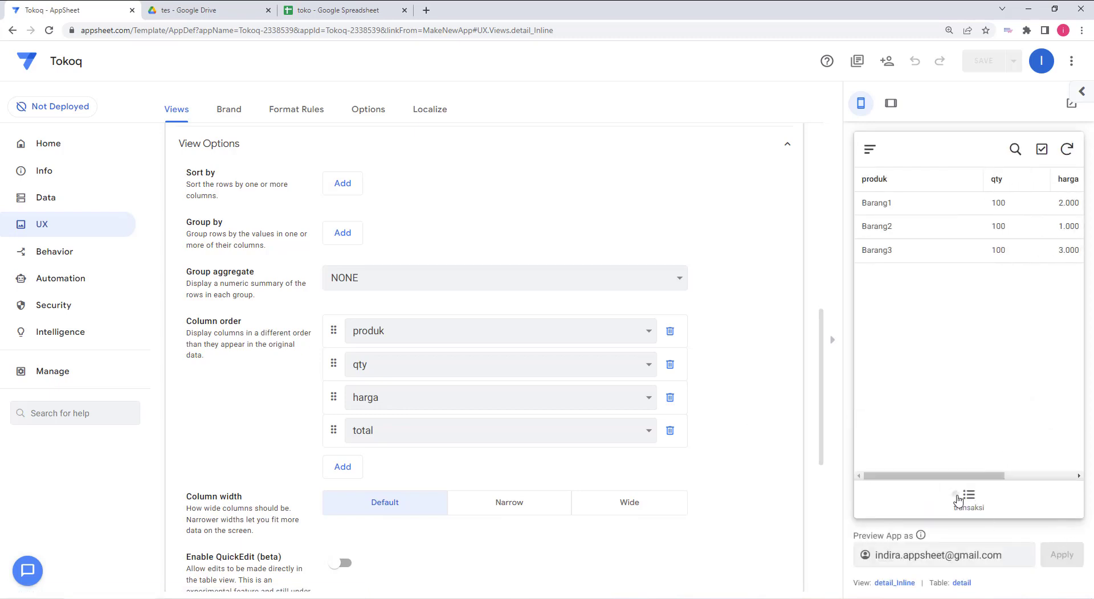
pyautogui.click(958, 500)
pyautogui.click(926, 208)
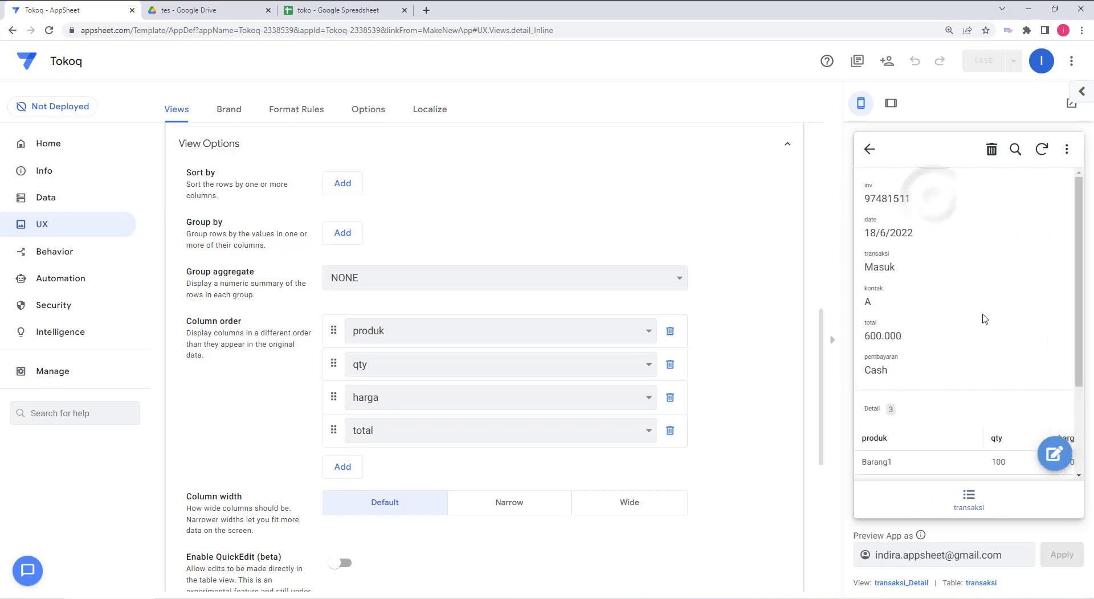
pyautogui.scroll(-3, 985, 319)
pyautogui.moveTo(918, 401)
pyautogui.mouseDown()
pyautogui.moveTo(1027, 401)
pyautogui.moveTo(898, 401)
pyautogui.mouseUp()
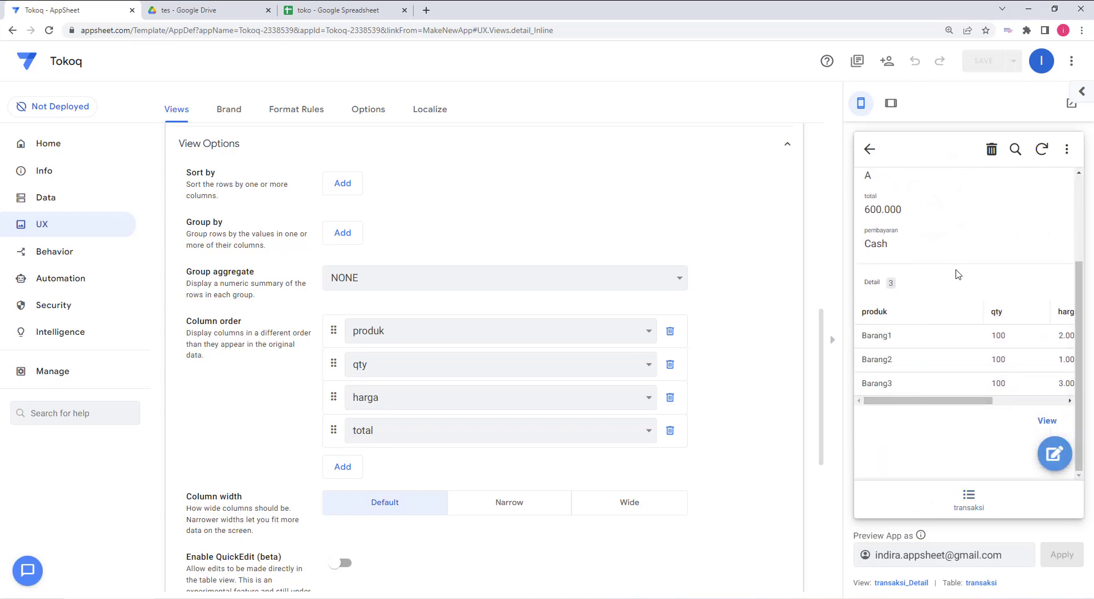
pyautogui.scroll(3, 957, 274)
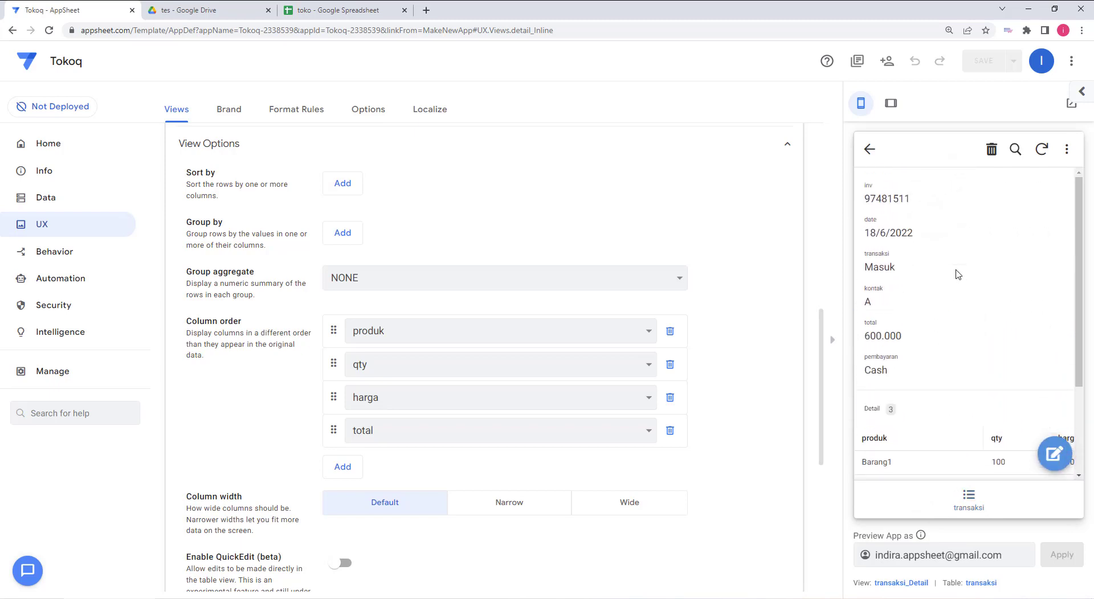
# Set the detail_Inline column width to Narrow, then save and check the table in the transaksi record.
pyautogui.click(511, 506)
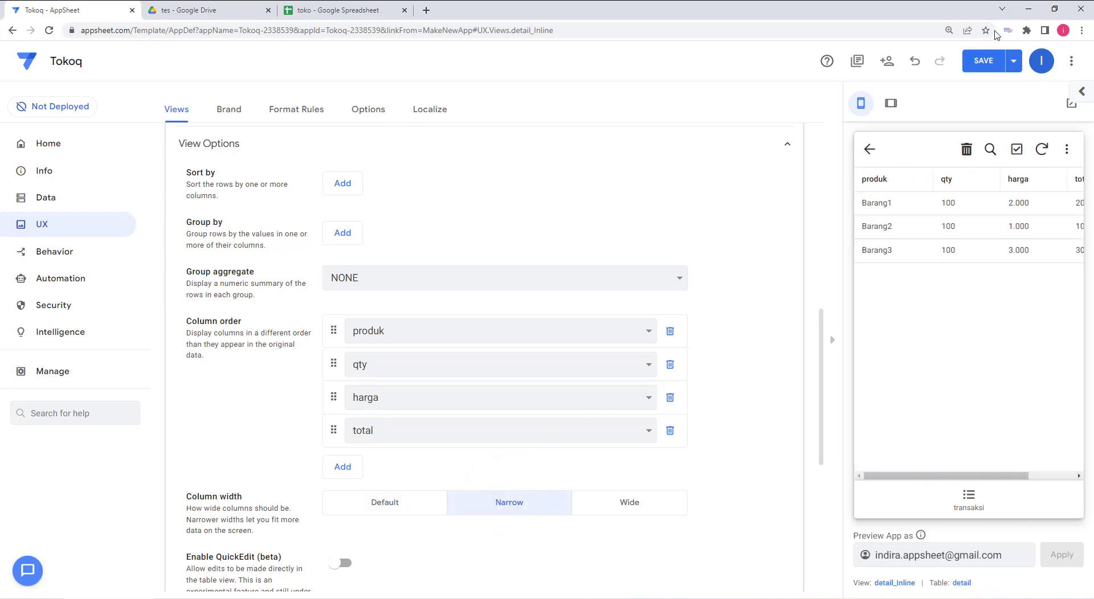
pyautogui.click(994, 61)
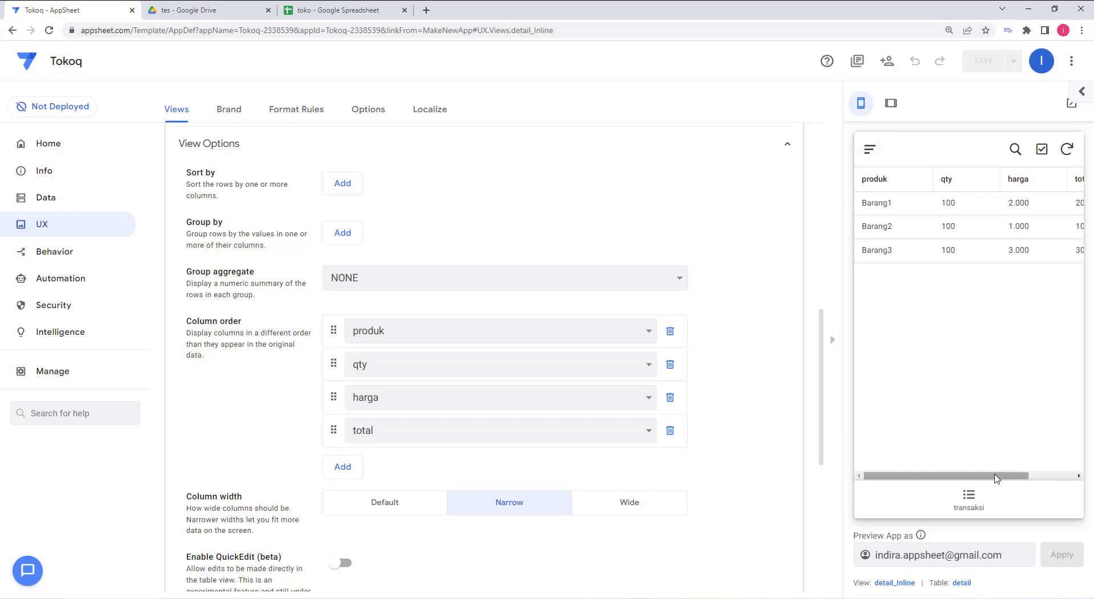
pyautogui.click(969, 495)
pyautogui.click(982, 201)
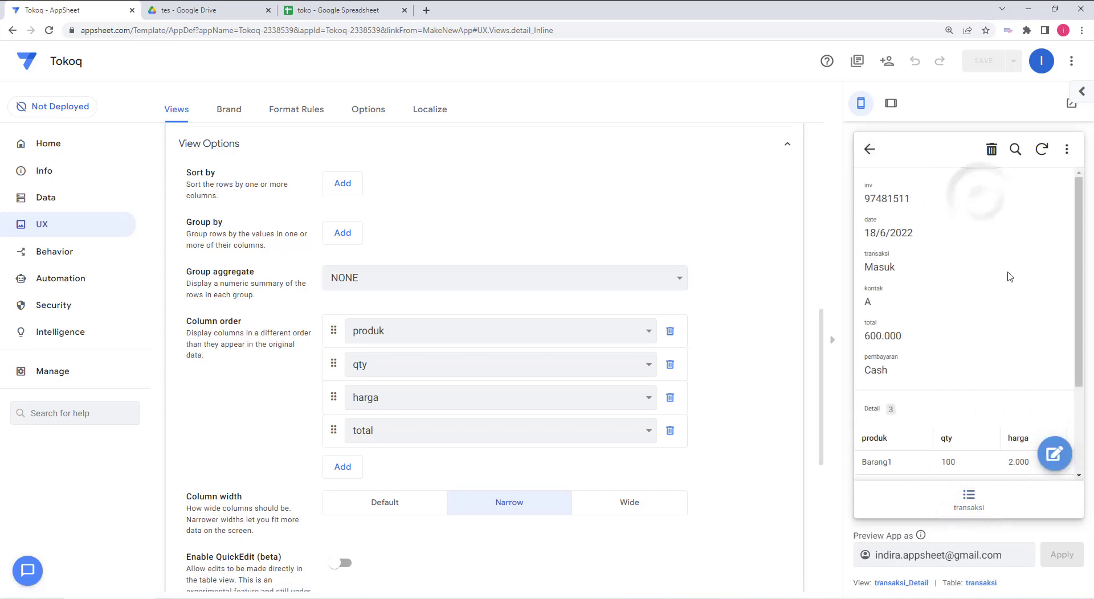
pyautogui.scroll(-2, 1009, 283)
pyautogui.moveTo(966, 402); pyautogui.dragTo(908, 408)
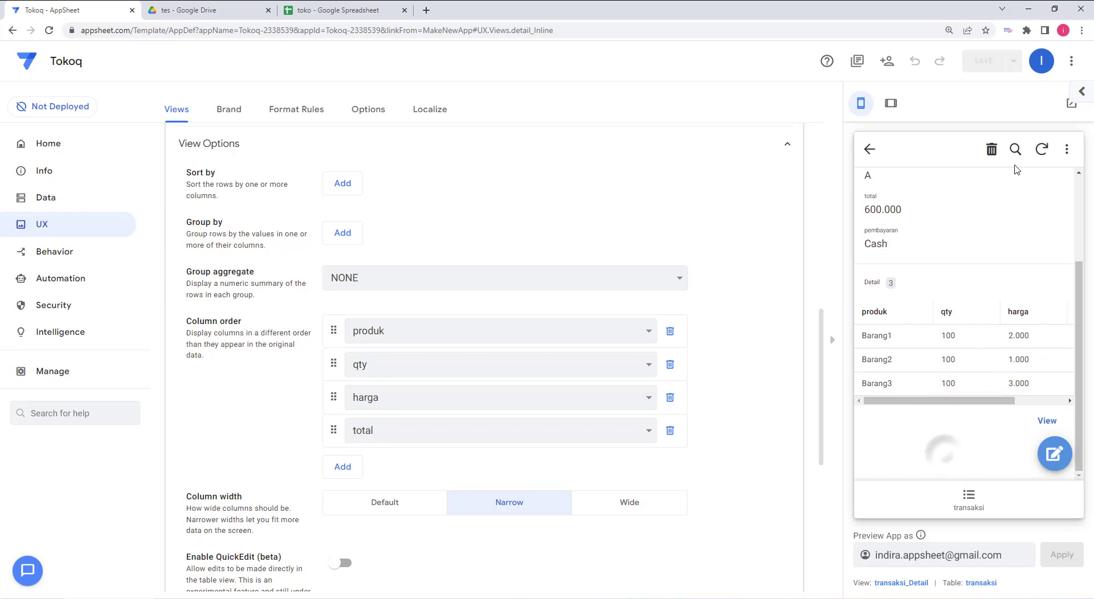
pyautogui.scroll(3, 969, 208)
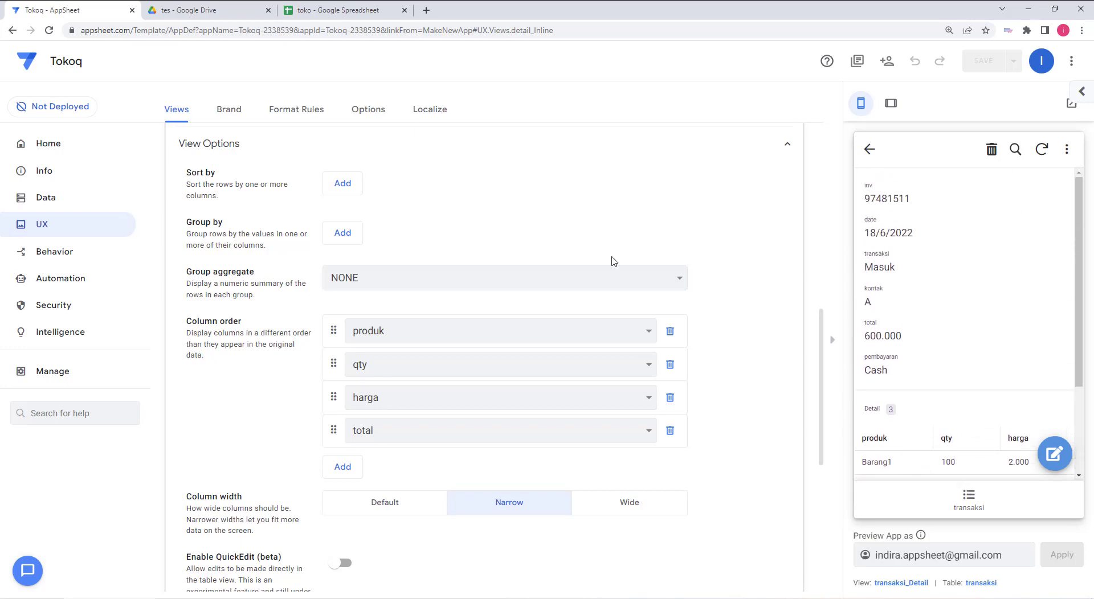
# Open the column definitions of the detail table in the app's data settings.
pyautogui.click(45, 197)
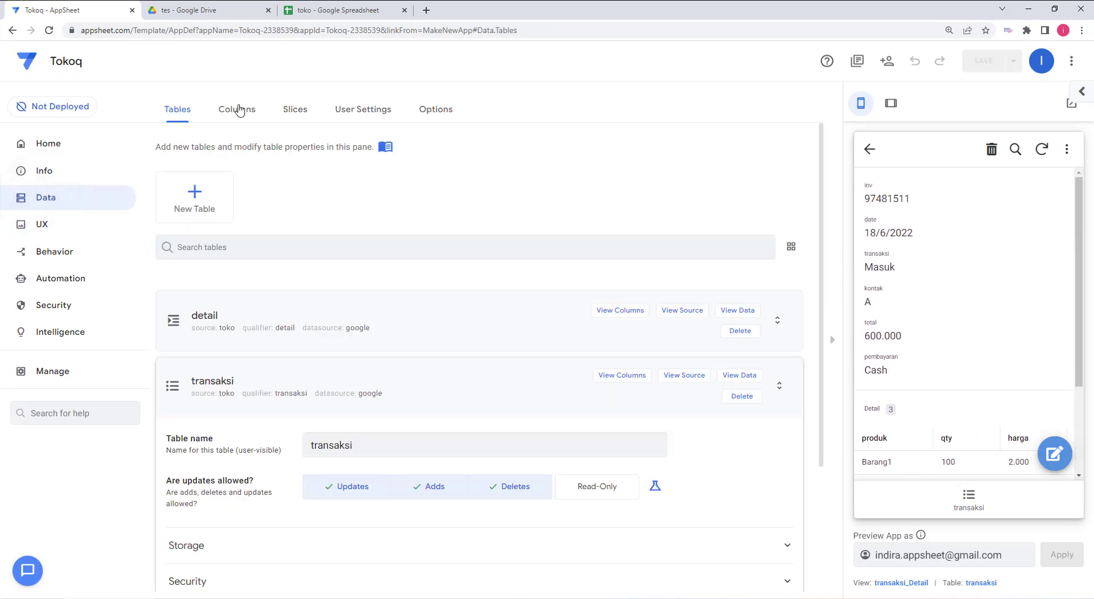
pyautogui.click(239, 109)
pyautogui.scroll(-1, 547, 285)
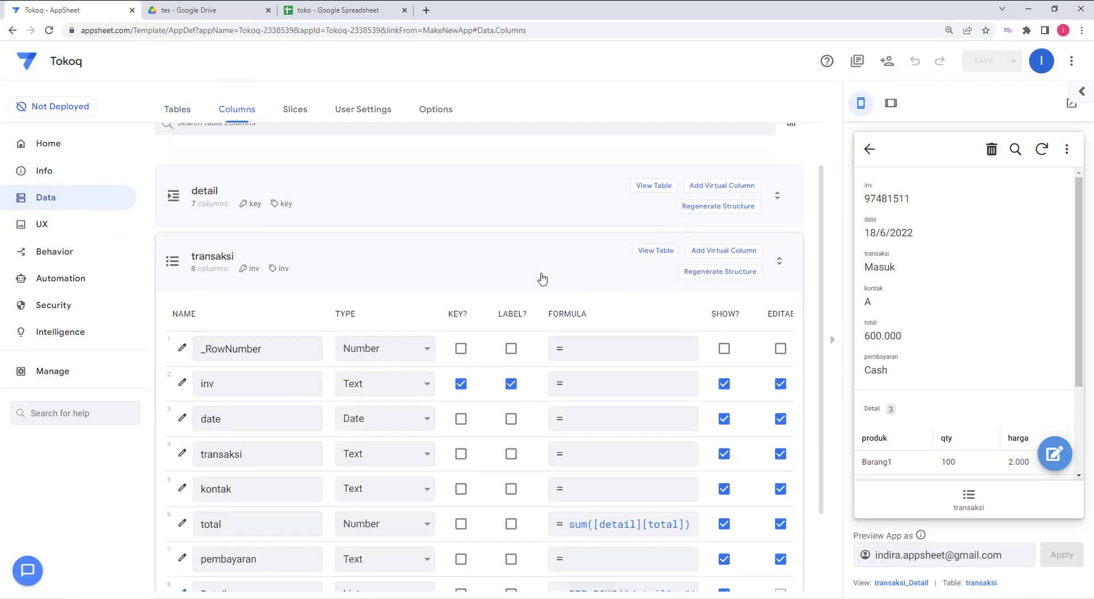
pyautogui.click(513, 263)
pyautogui.click(510, 254)
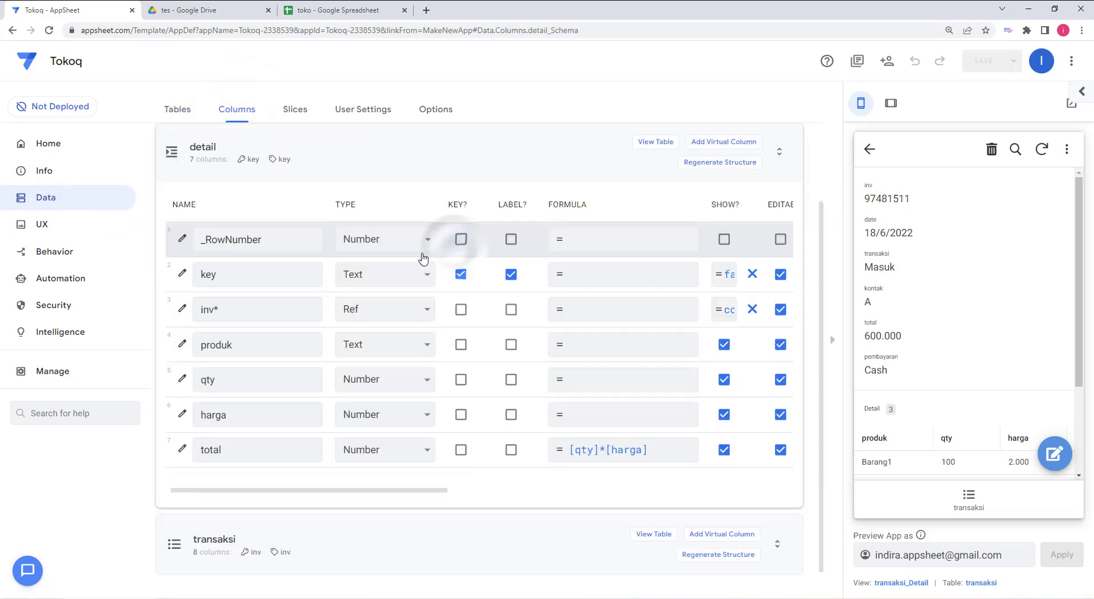
pyautogui.moveTo(395, 493); pyautogui.dragTo(399, 494)
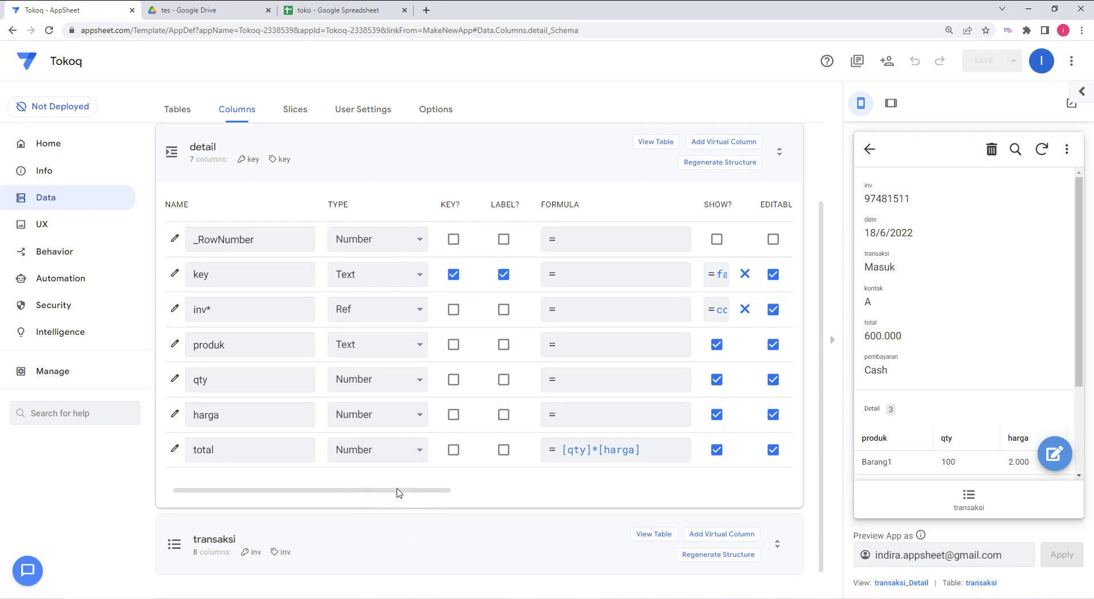
pyautogui.moveTo(398, 494); pyautogui.dragTo(570, 512)
pyautogui.click(591, 412)
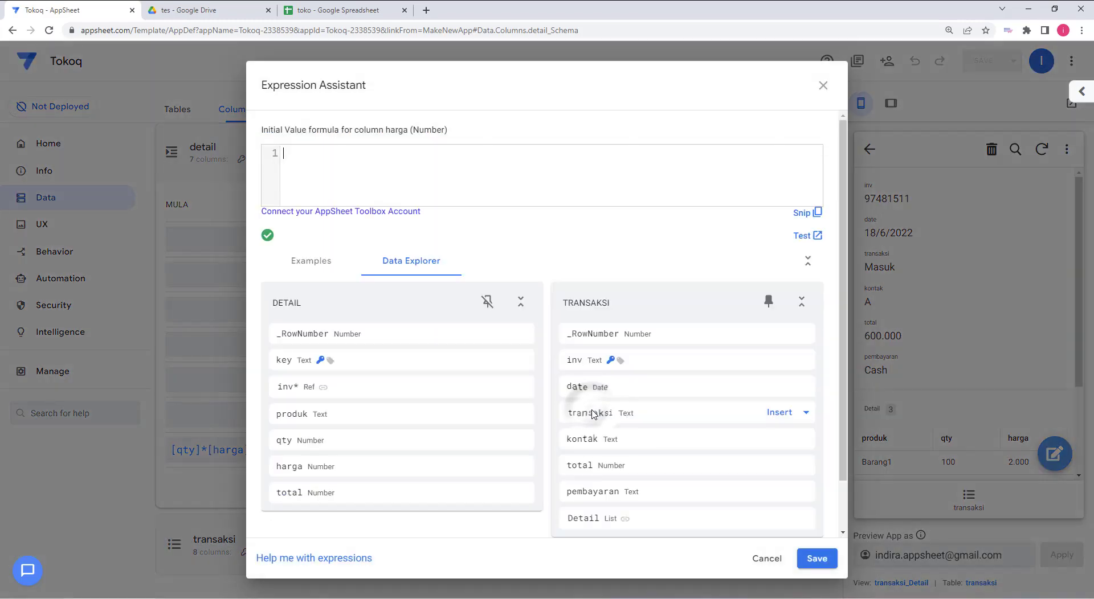
pyautogui.click(824, 84)
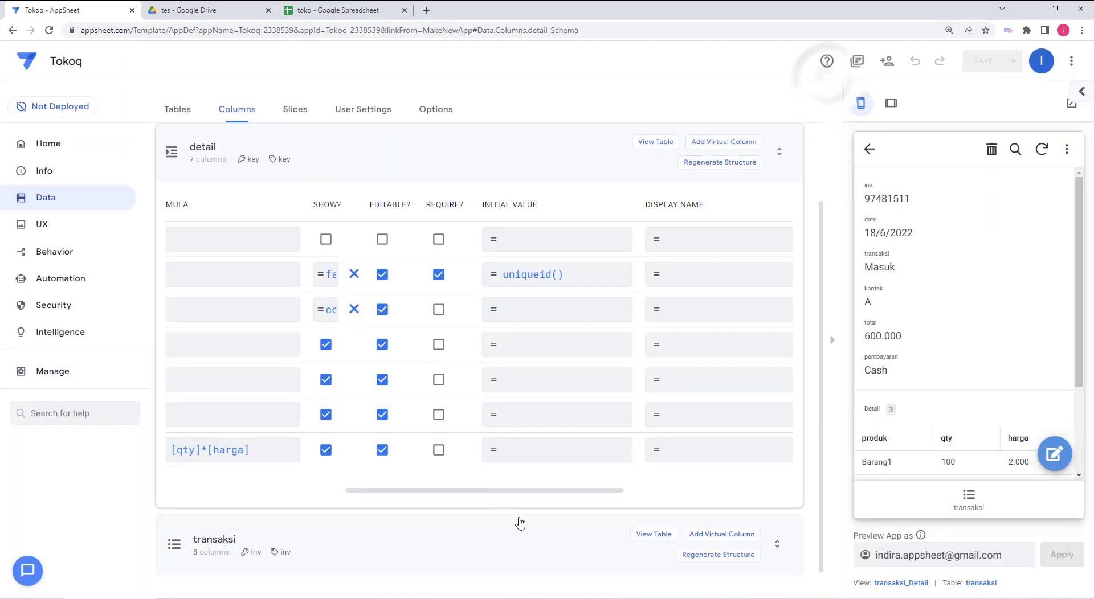
pyautogui.moveTo(550, 491); pyautogui.dragTo(281, 491)
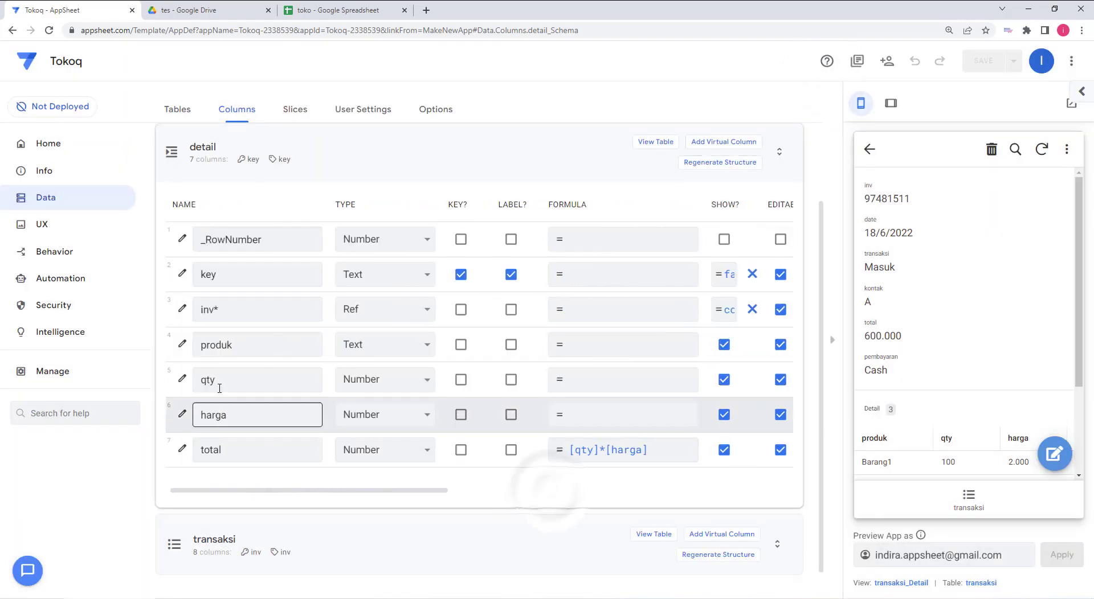
# Copy the full Valid If expression of the detail table's qty column and close its settings.
pyautogui.click(179, 380)
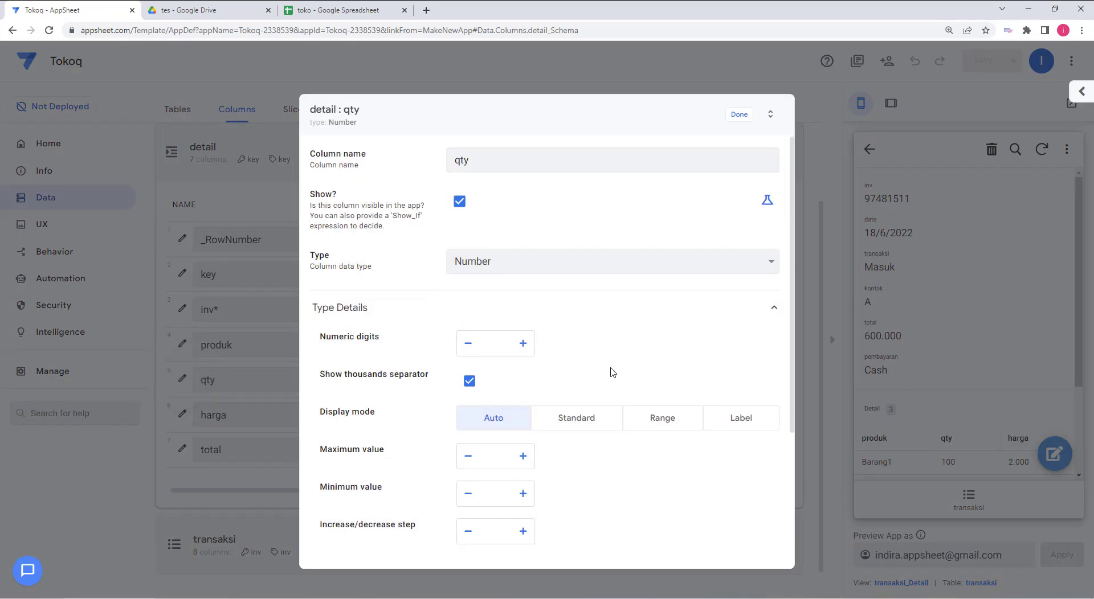
pyautogui.scroll(-4, 510, 434)
pyautogui.click(539, 396)
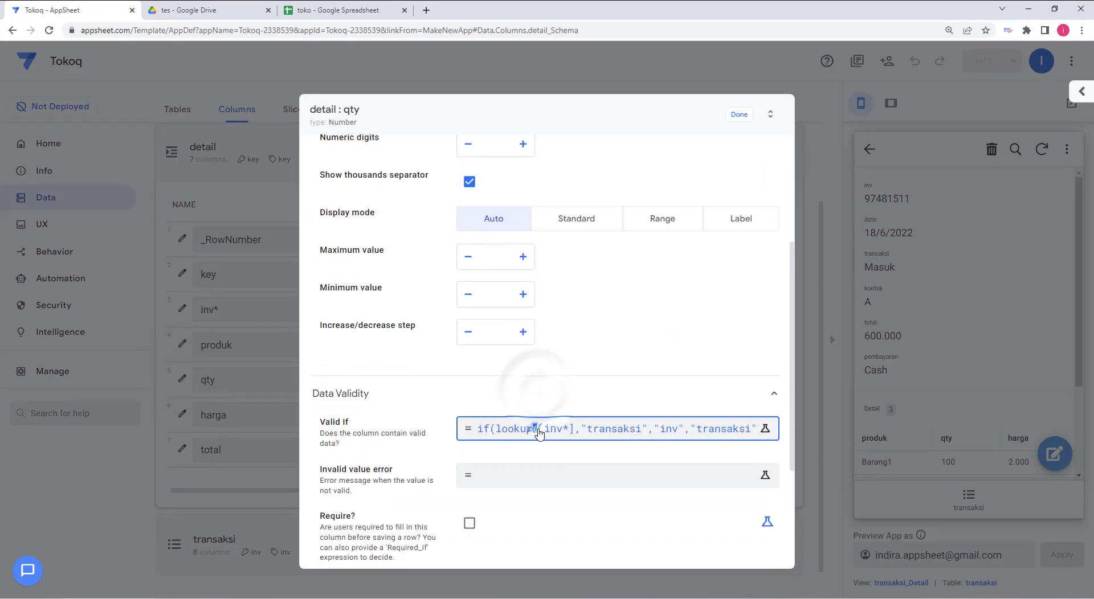
pyautogui.click(516, 427)
pyautogui.hotkey('ctrl', 'a')
pyautogui.hotkey('ctrl', 'c')
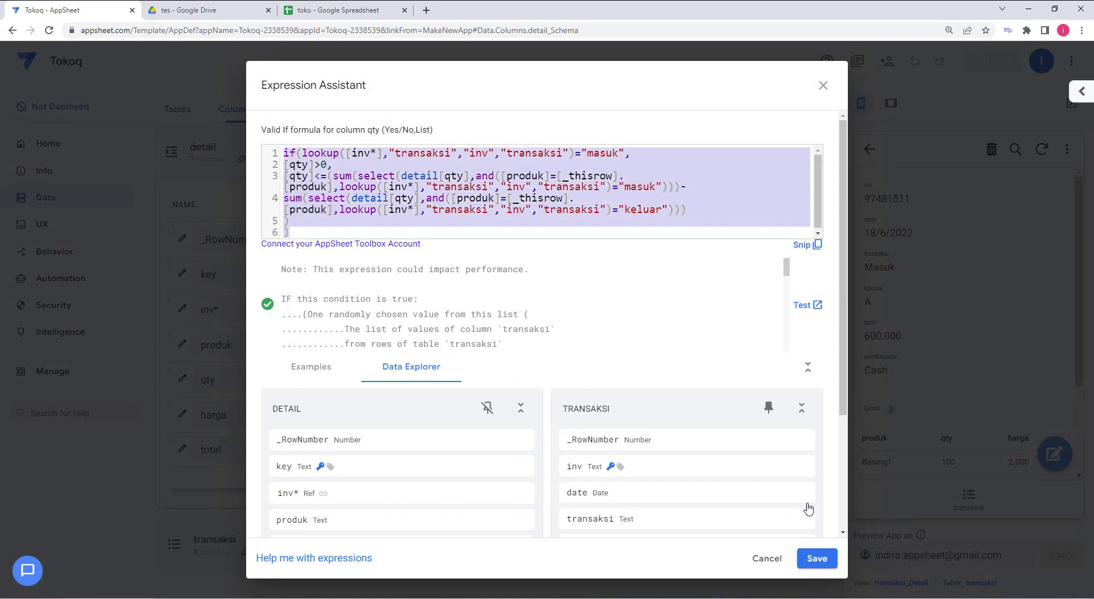
pyautogui.click(816, 558)
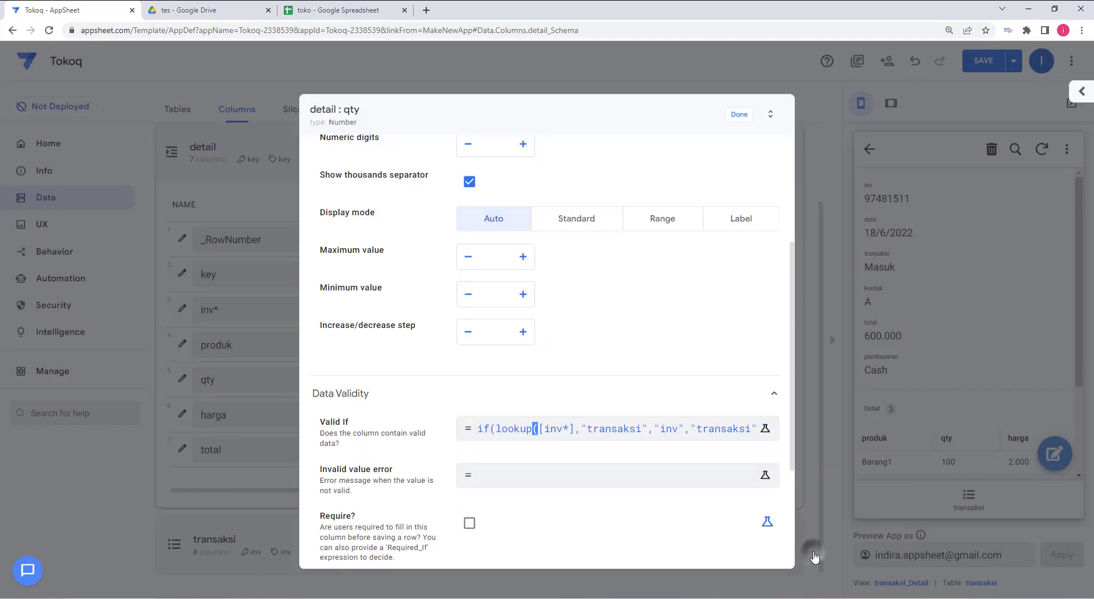
pyautogui.click(739, 115)
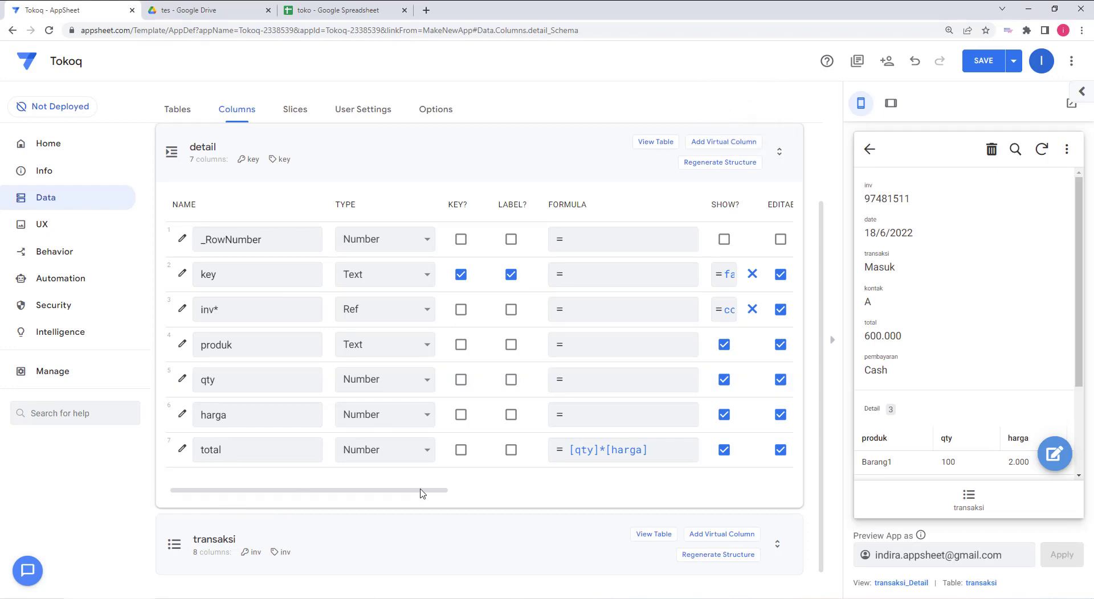
# Paste the copied expression as the Initial Value formula of the harga column.
pyautogui.moveTo(422, 493); pyautogui.dragTo(576, 500)
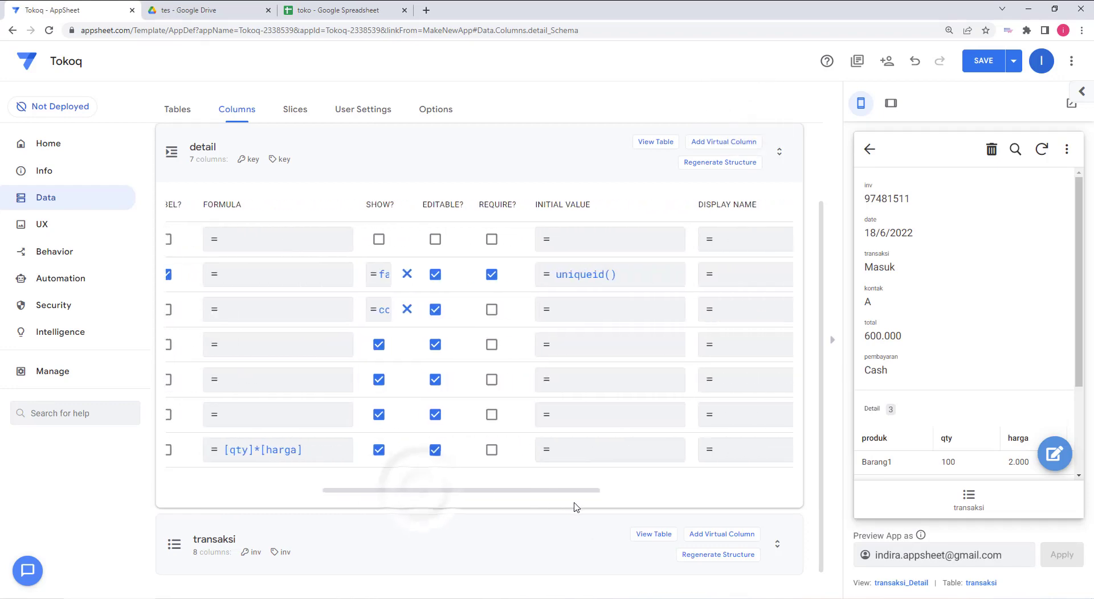
pyautogui.click(618, 414)
pyautogui.click(320, 158)
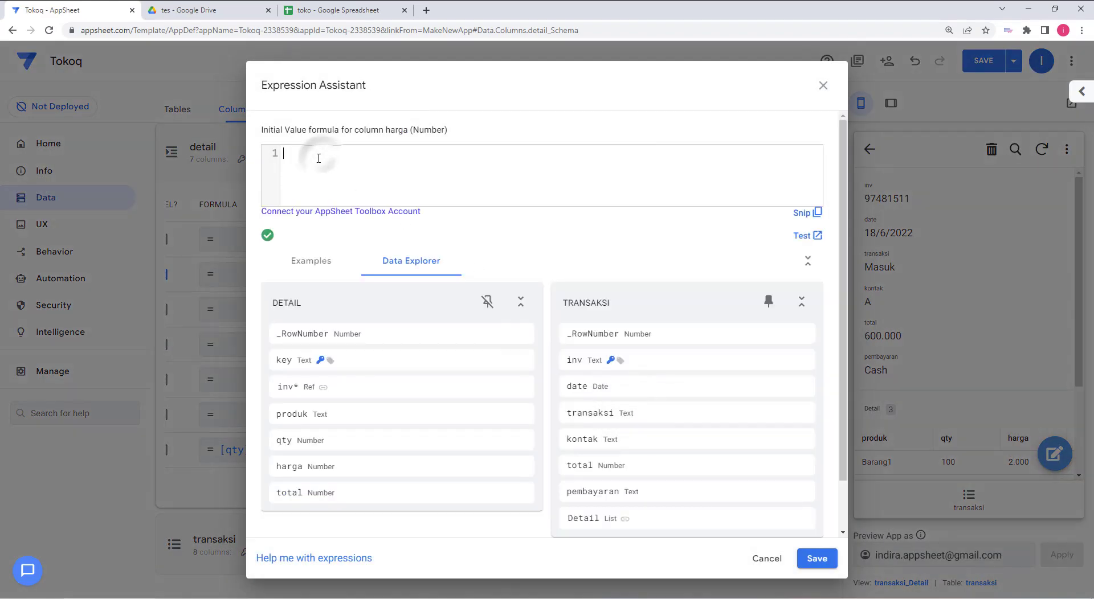
pyautogui.hotkey('ctrl', 'v')
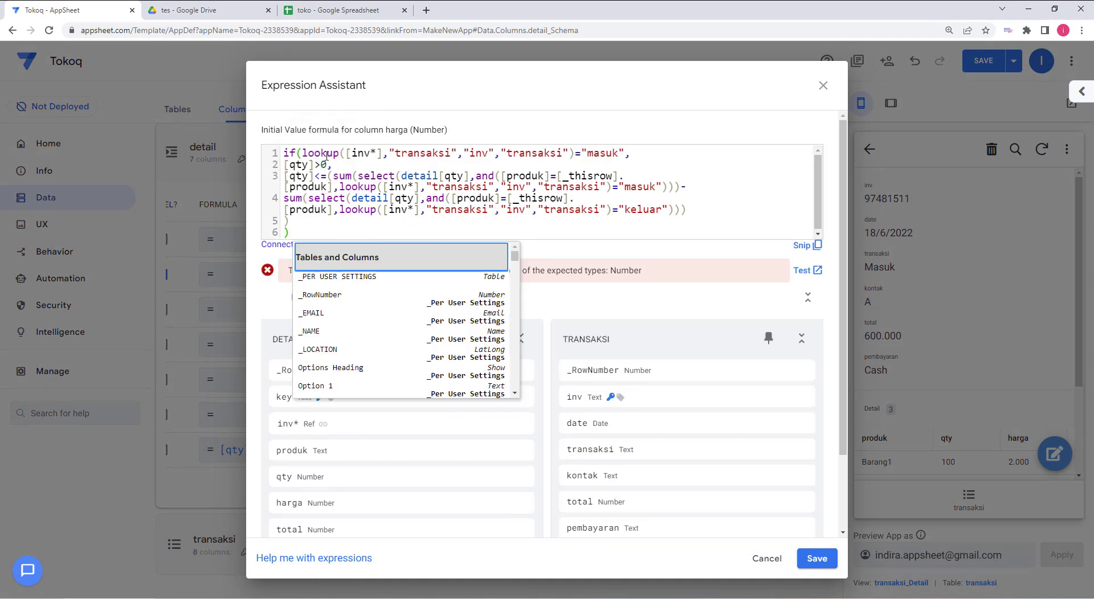
# Remove the [qty]>0 result and the [qty]<= comparison from the harga expression.
pyautogui.moveTo(332, 165); pyautogui.dragTo(284, 175)
pyautogui.press('BackSpace')
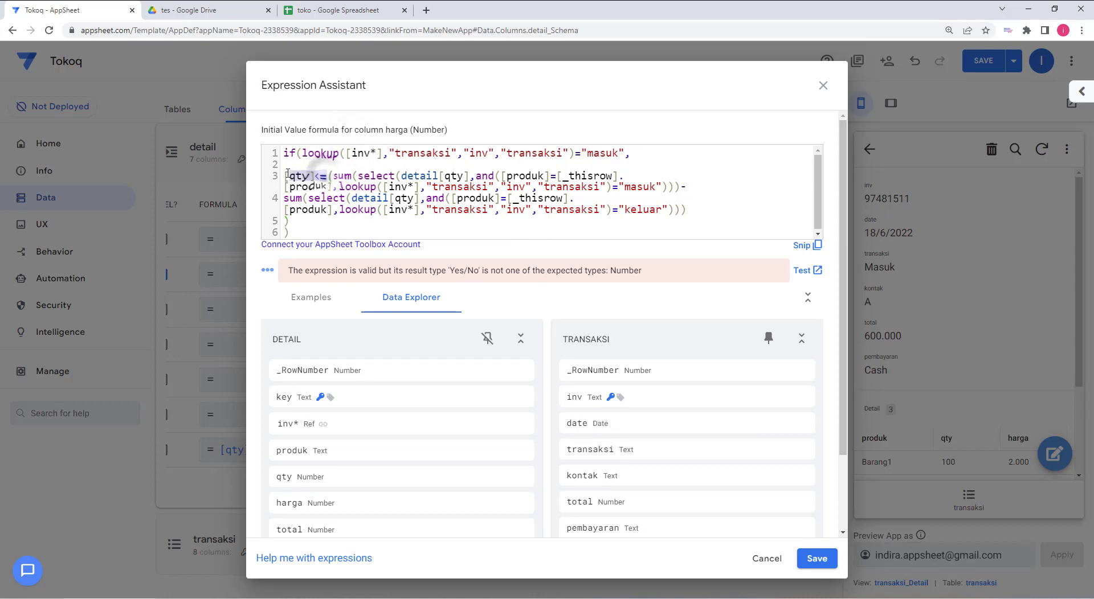
pyautogui.press('BackSpace')
pyautogui.press('BackSpace')
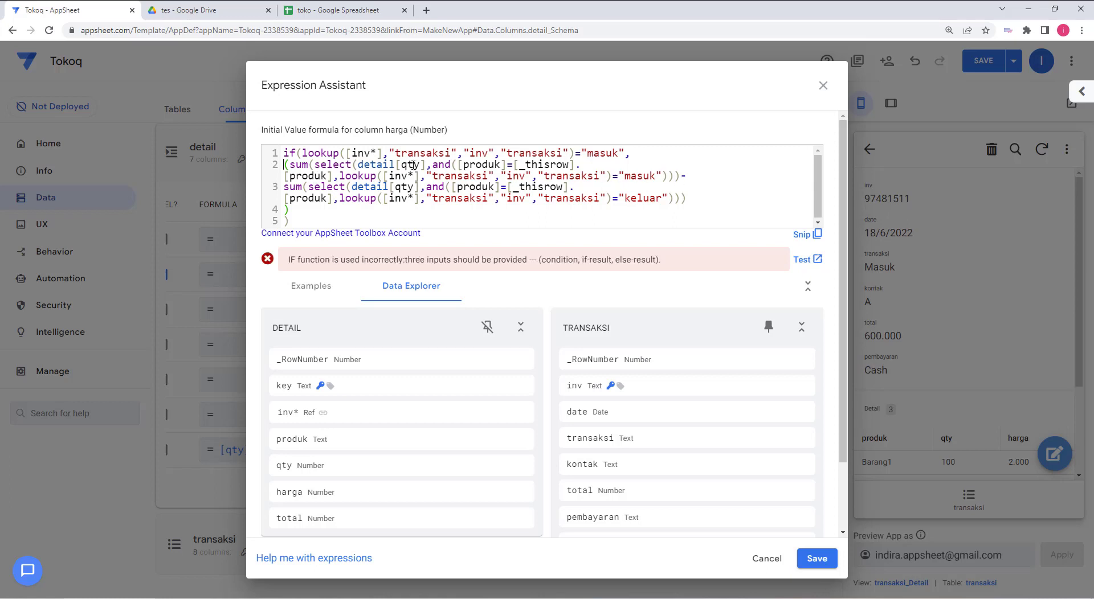
# Begin the masuk result of the harga expression on its own line with lookup(max(select(detail[_rownumber], ahead of the old sum.
pyautogui.doubleClick(411, 165)
pyautogui.click(290, 165)
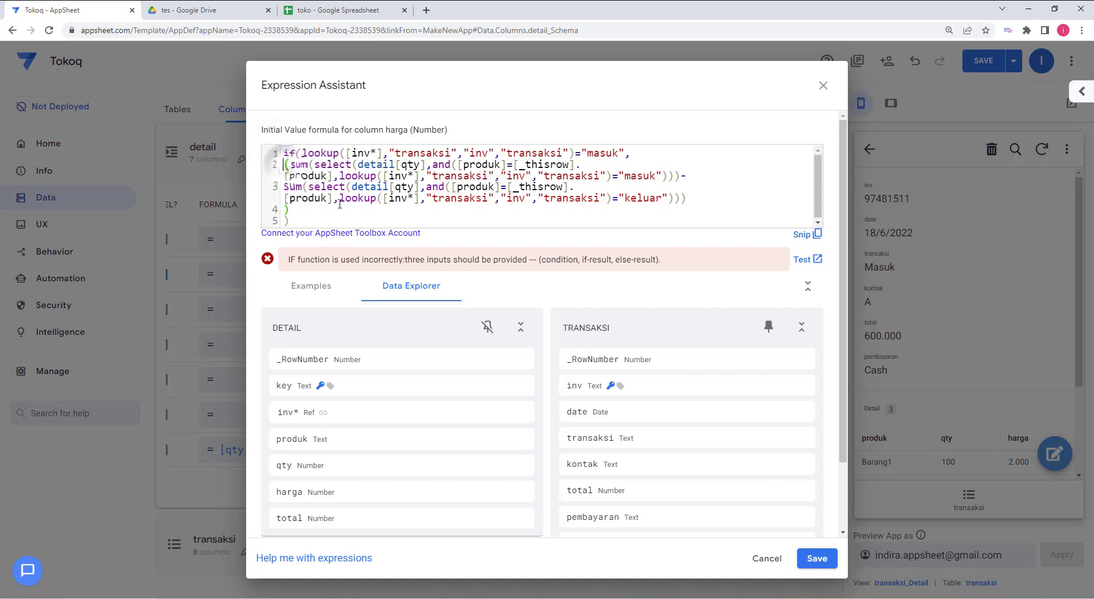
pyautogui.press('Return')
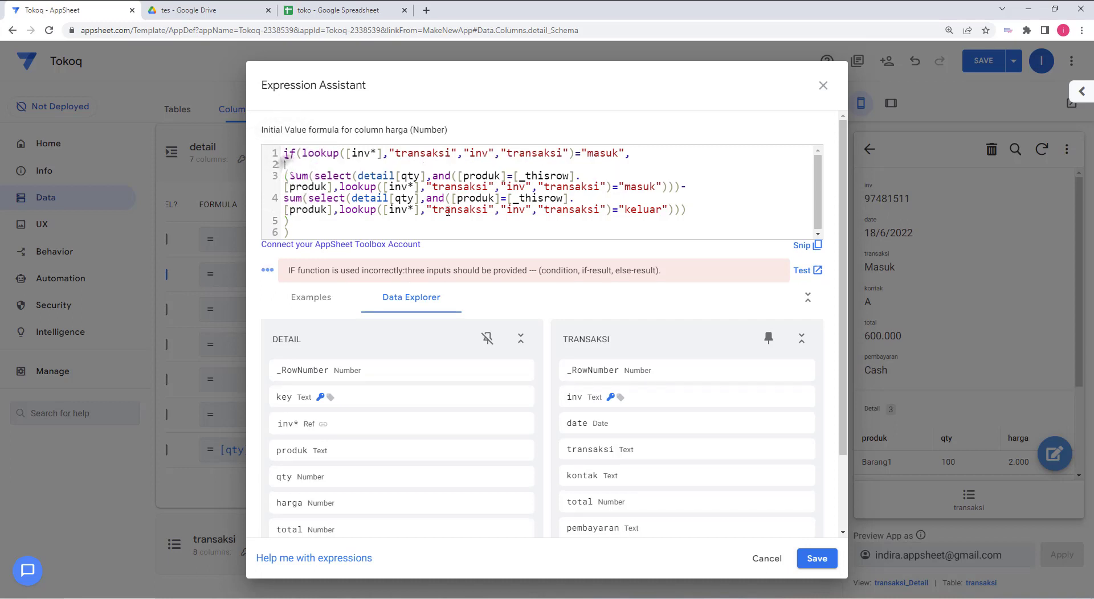
pyautogui.write('lookup(')
pyautogui.write('max')
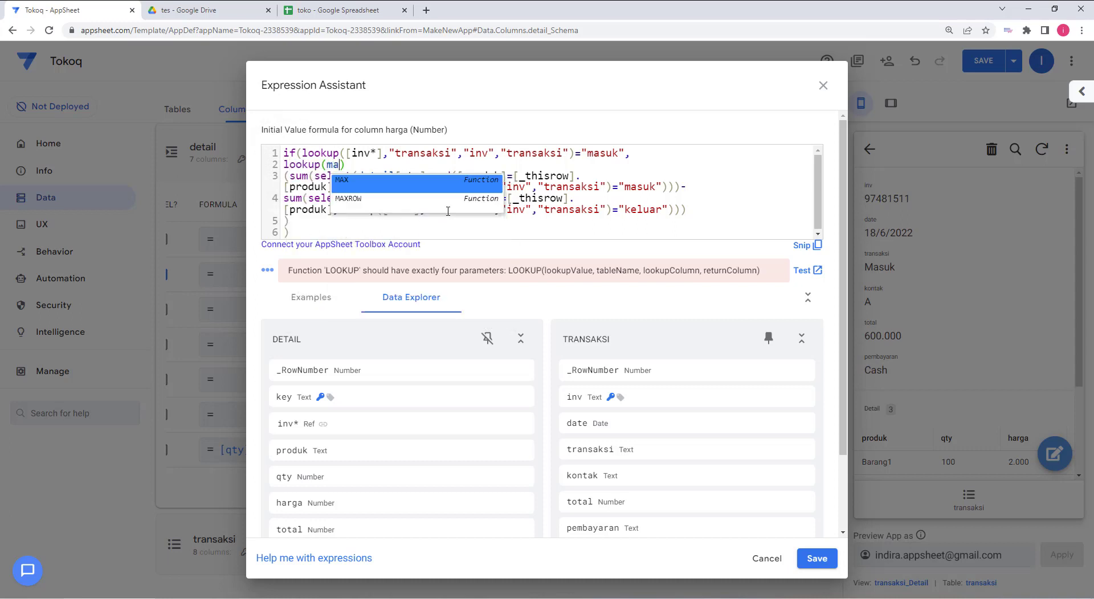
pyautogui.write('(')
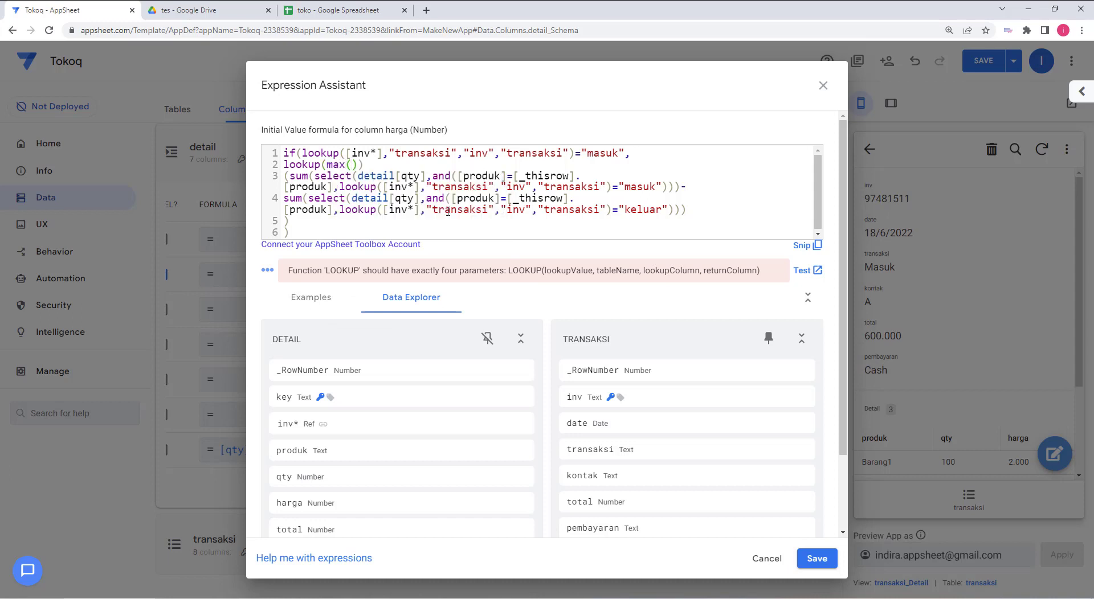
pyautogui.write('select')
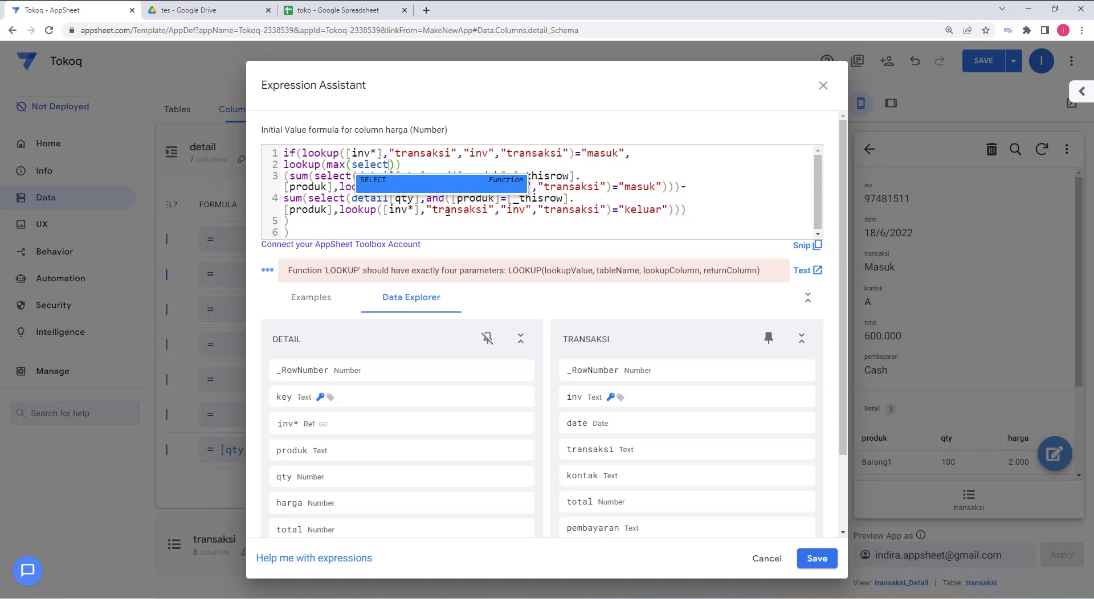
pyautogui.write('(')
pyautogui.write('detail')
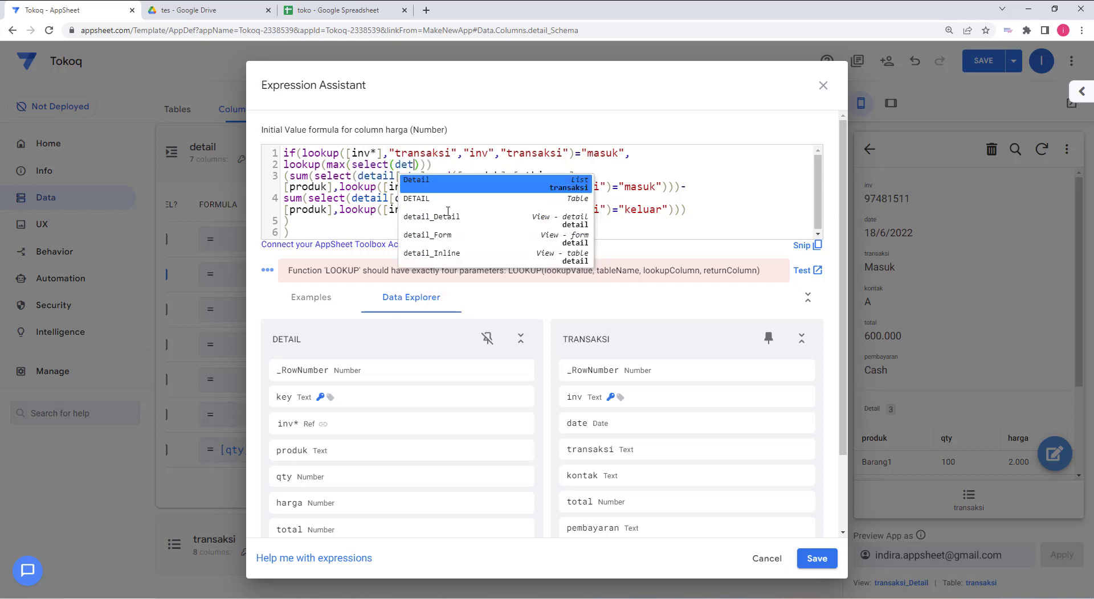
pyautogui.write('[_')
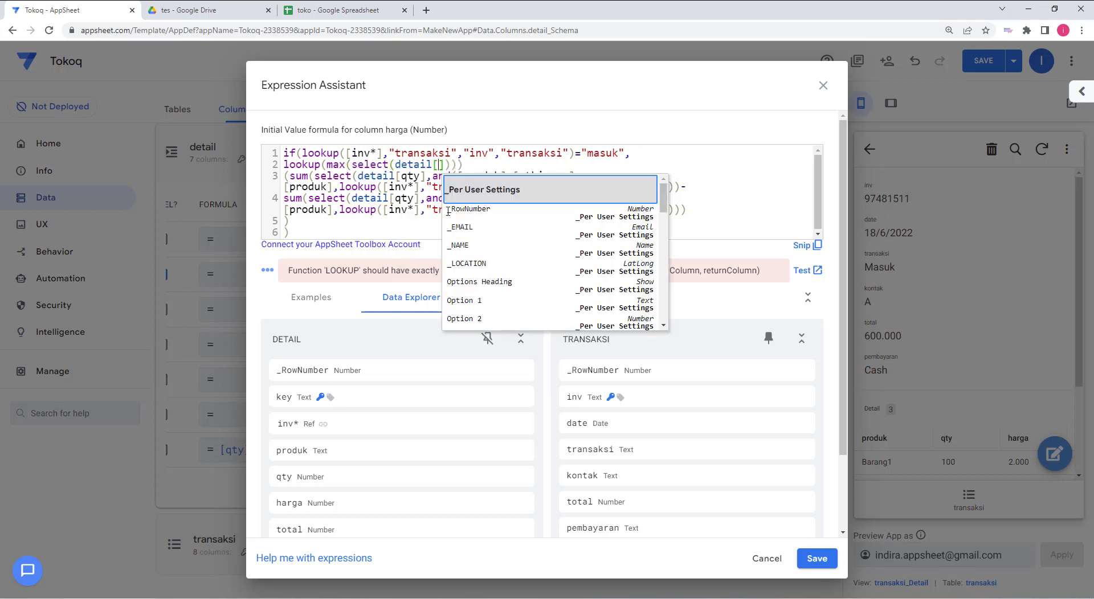
pyautogui.write('r')
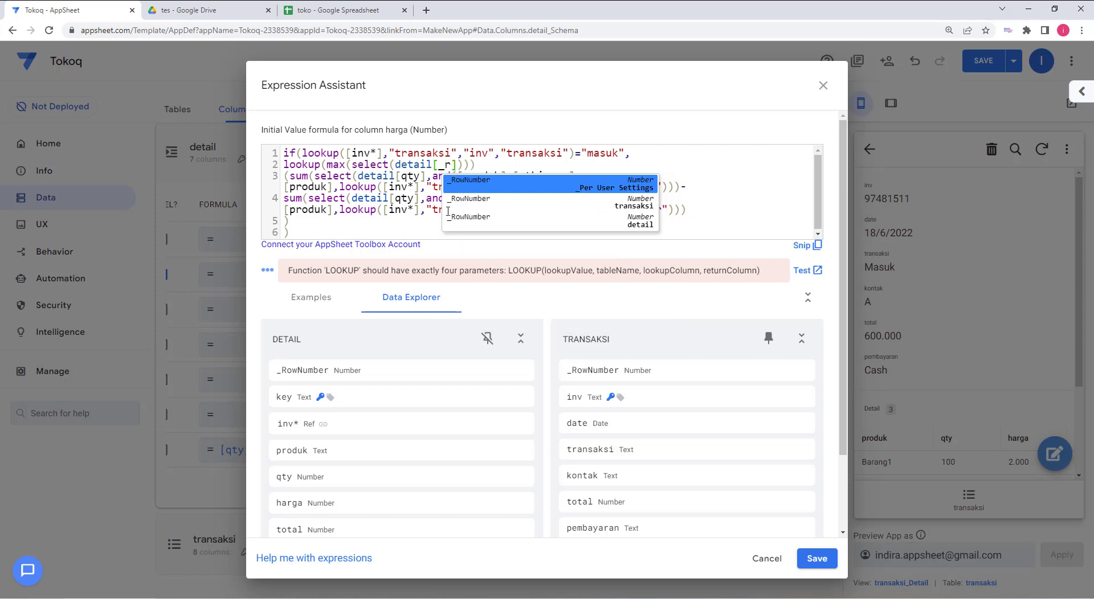
pyautogui.write('ownumber')
pyautogui.press('Right')
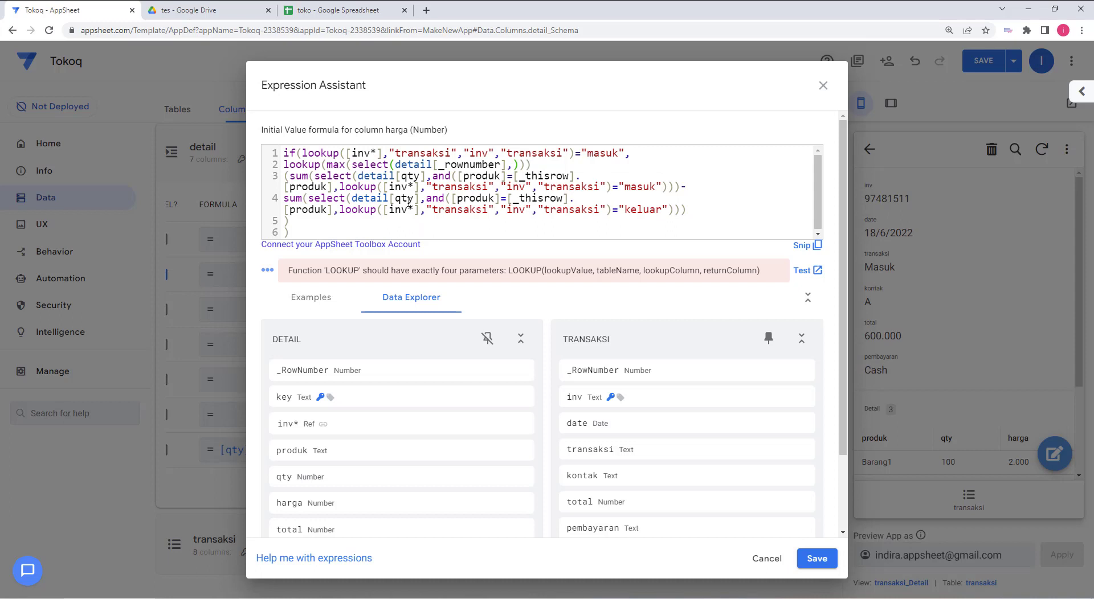
# Copy the and() condition for "masuk" into the new select as its filter and delete the old sum(select()) block.
pyautogui.moveTo(433, 175); pyautogui.dragTo(673, 189)
pyautogui.hotkey('ctrl', 'c')
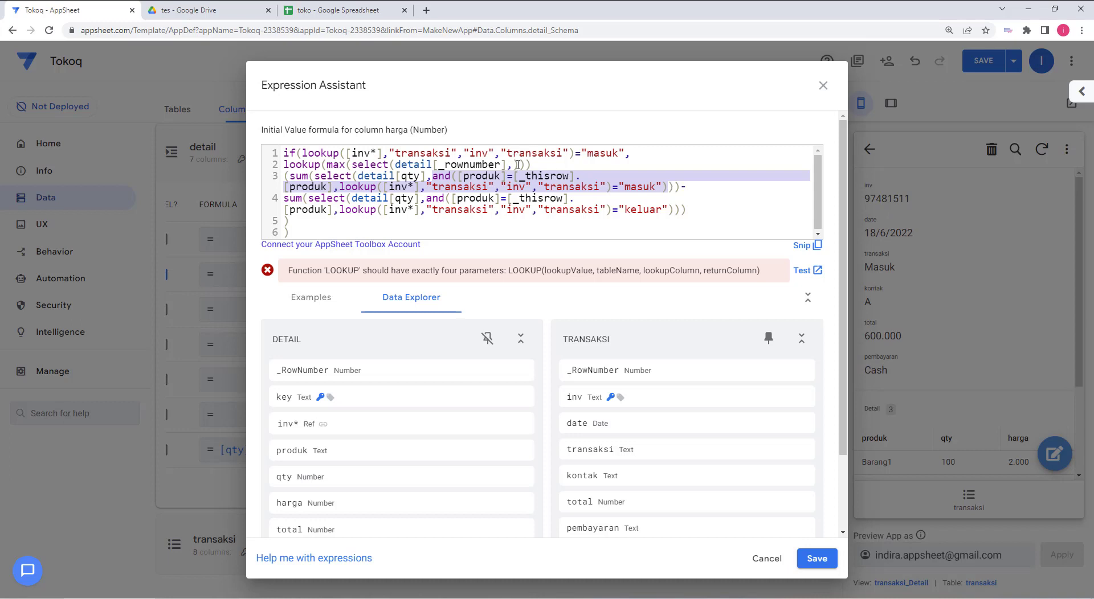
pyautogui.click(512, 166)
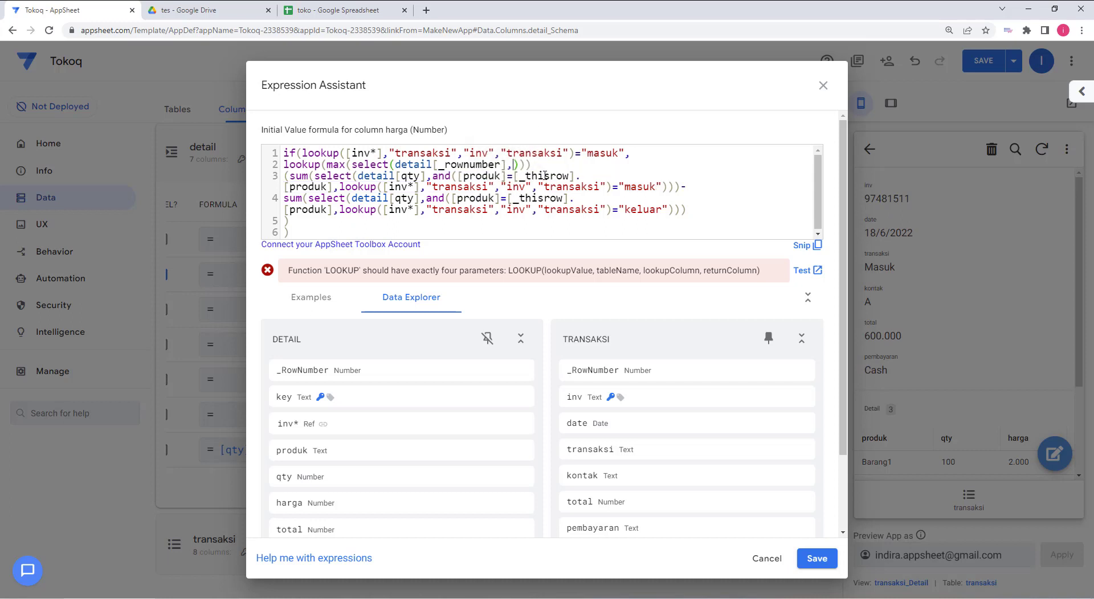
pyautogui.hotkey('ctrl', 'v')
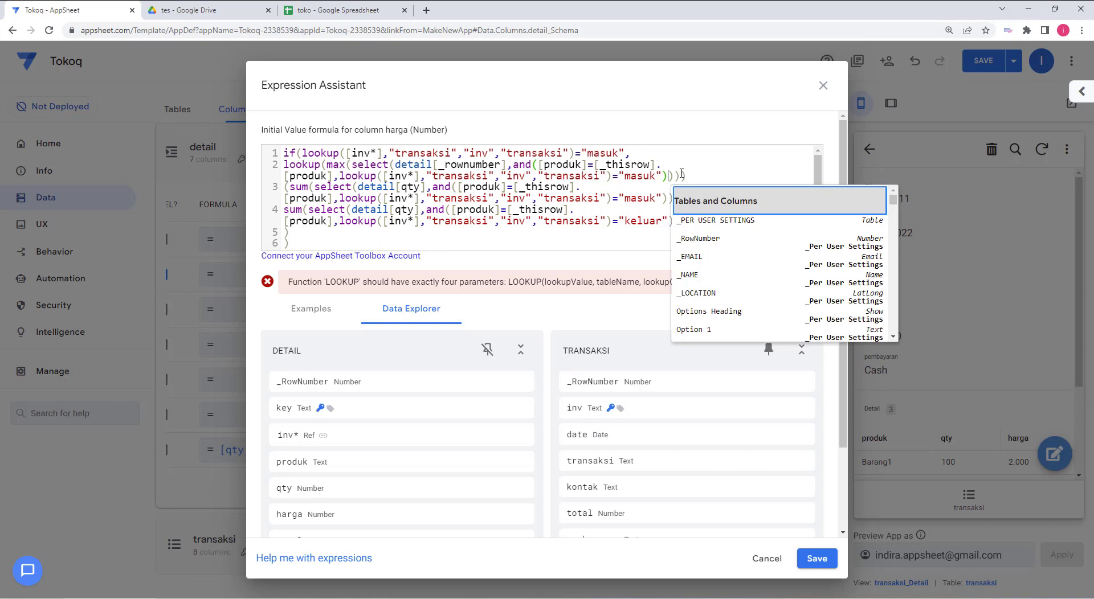
pyautogui.moveTo(286, 188); pyautogui.dragTo(629, 237)
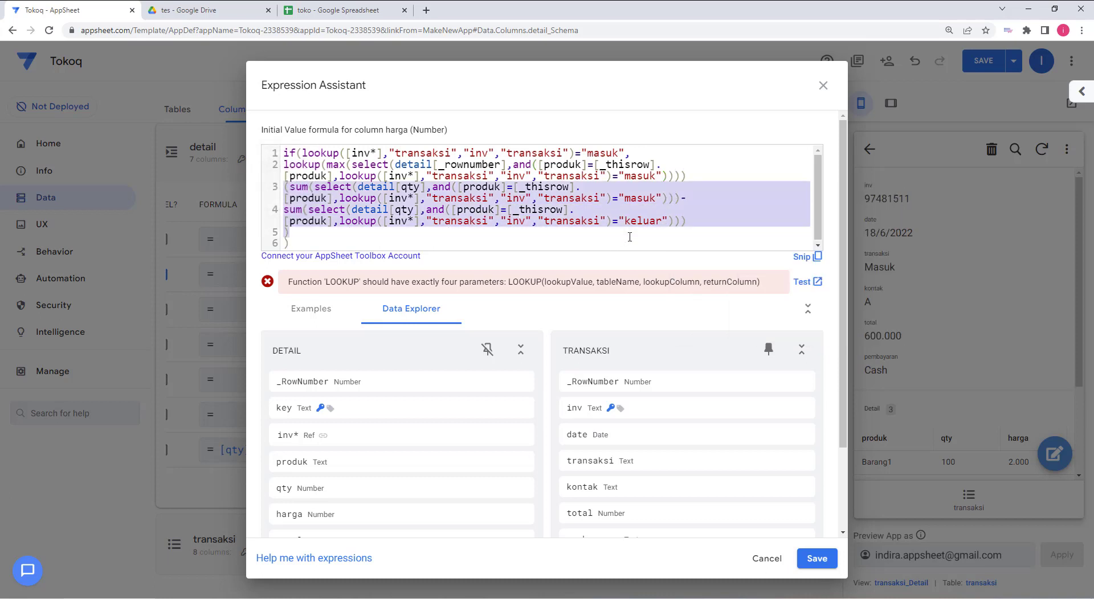
pyautogui.press('BackSpace')
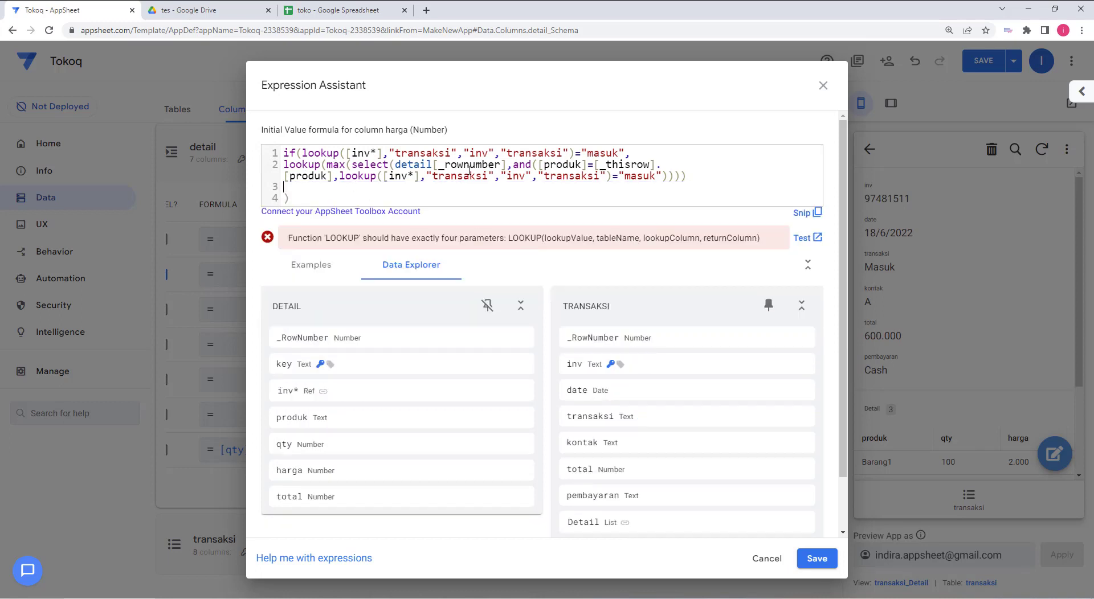
# Complete the lookup's remaining arguments with "detail", "_rownumber" and "harga".
pyautogui.click(667, 178)
pyautogui.write(',"detail')
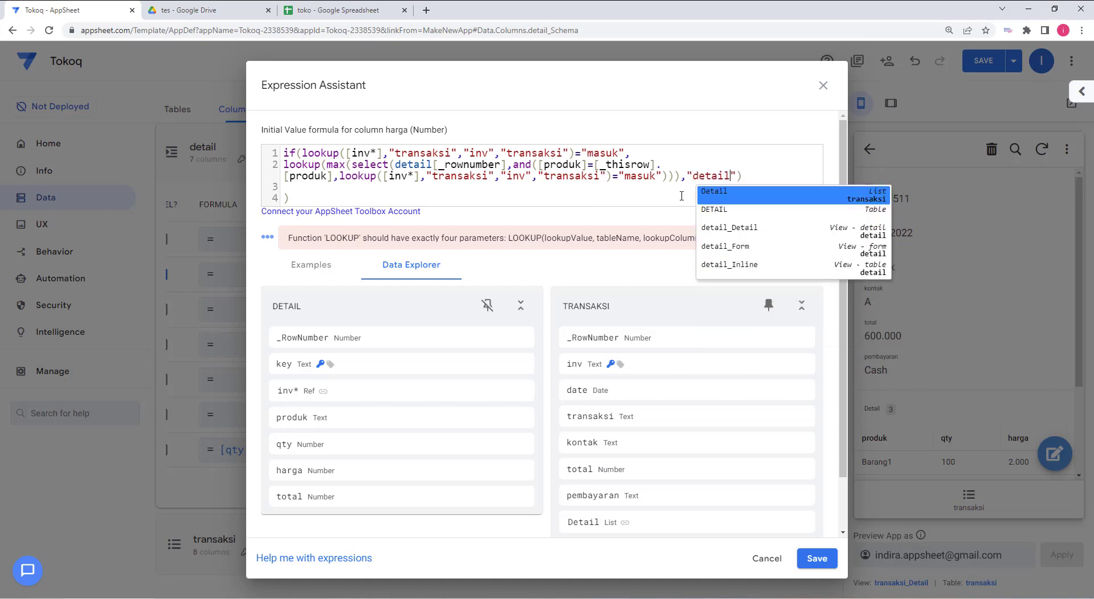
pyautogui.write('","_')
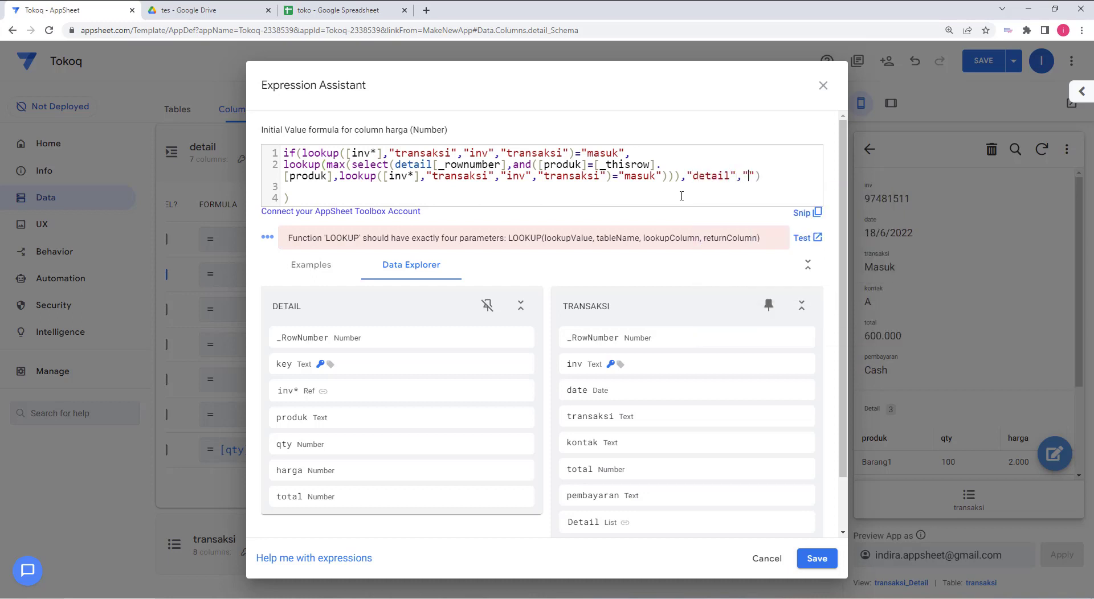
pyautogui.write('rownumbe')
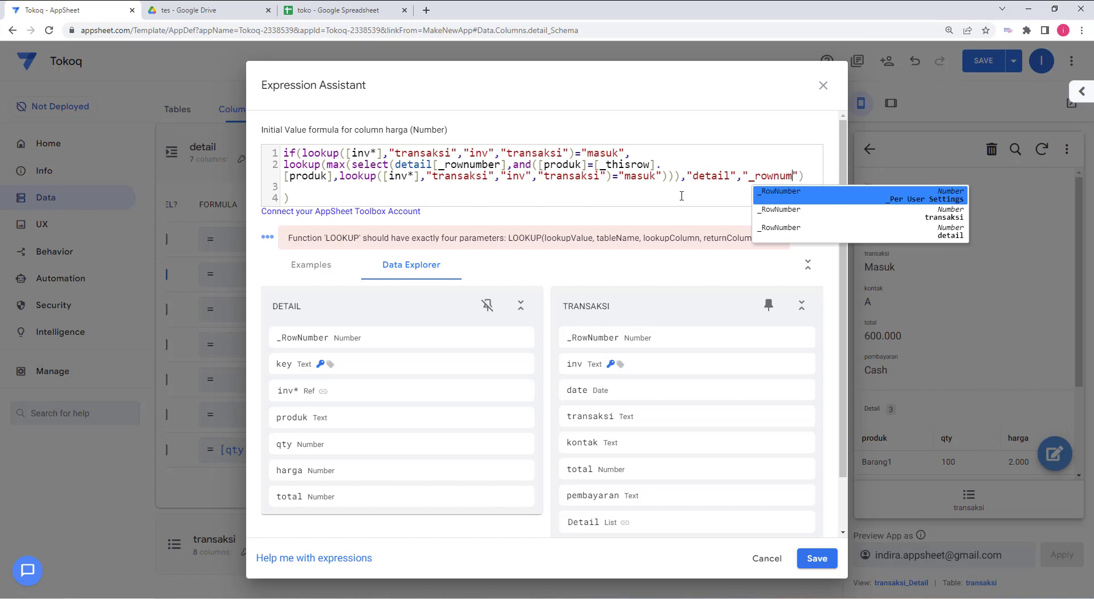
pyautogui.write('r"')
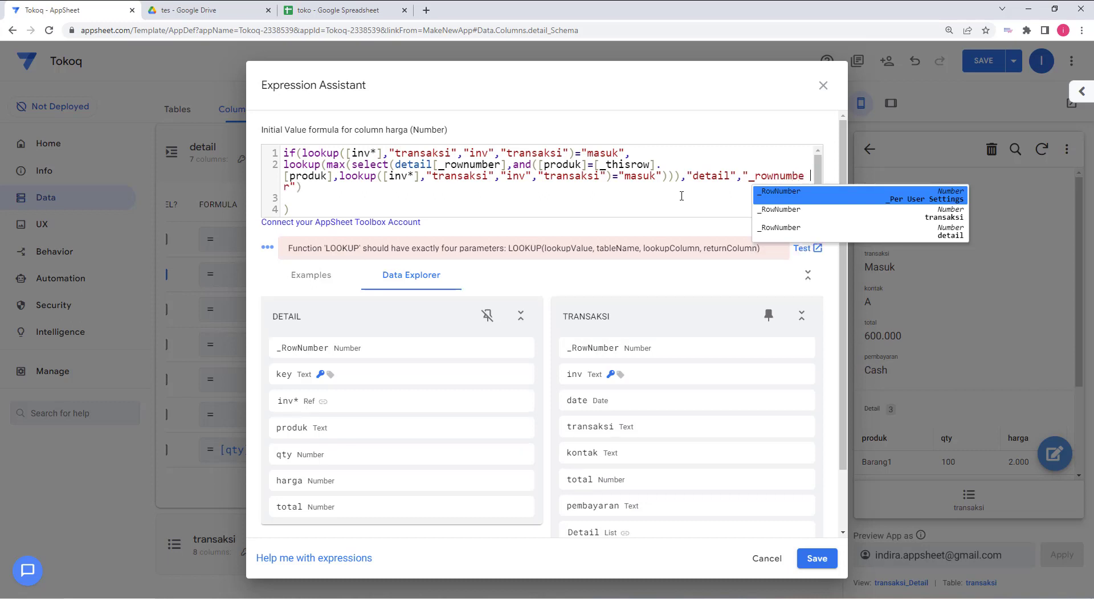
pyautogui.write(',')
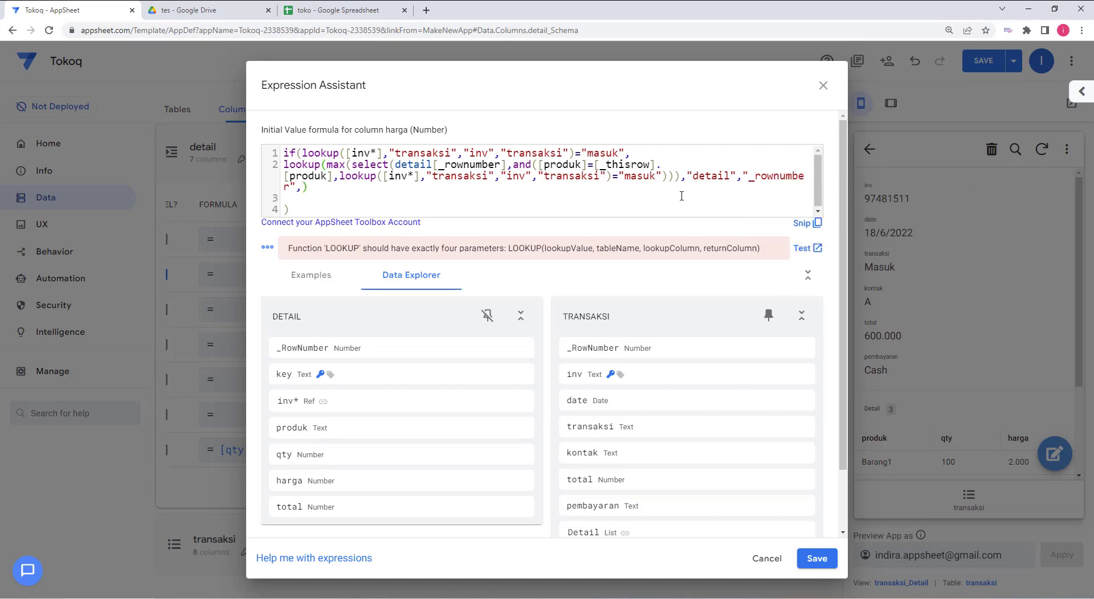
pyautogui.write('"harga')
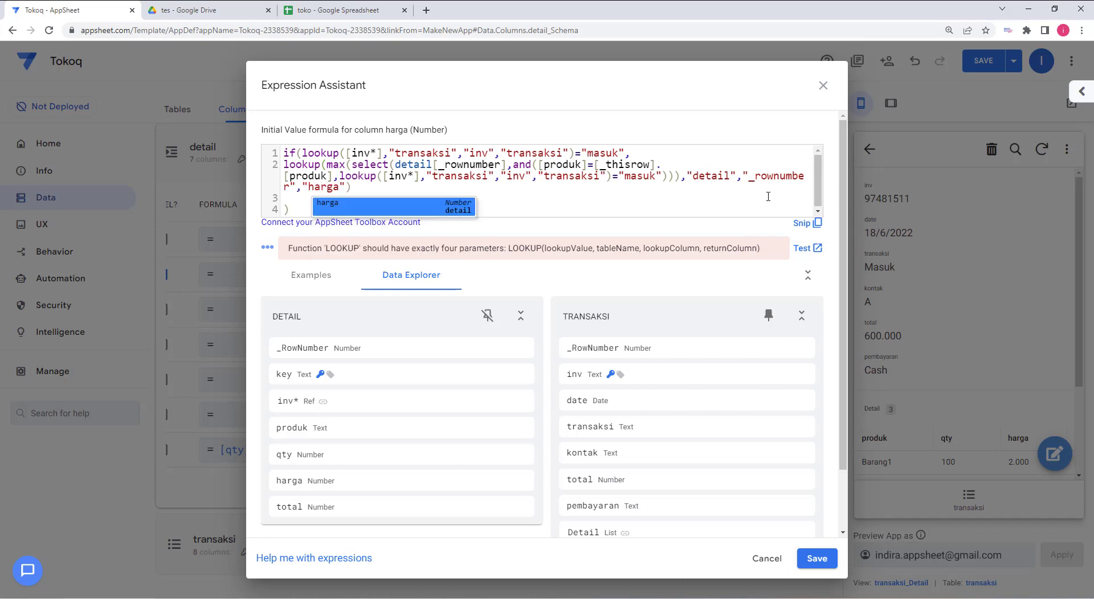
# Add a comma after the lookup and duplicate the whole lookup below it as the IF's else-result.
pyautogui.click(354, 186)
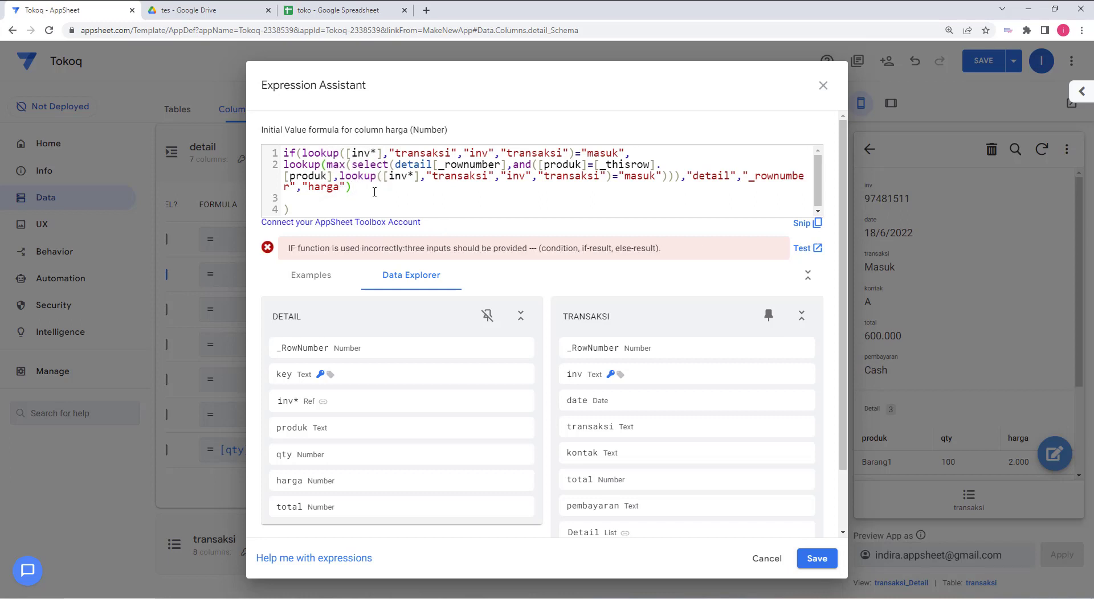
pyautogui.write(',')
pyautogui.moveTo(624, 153); pyautogui.dragTo(569, 153)
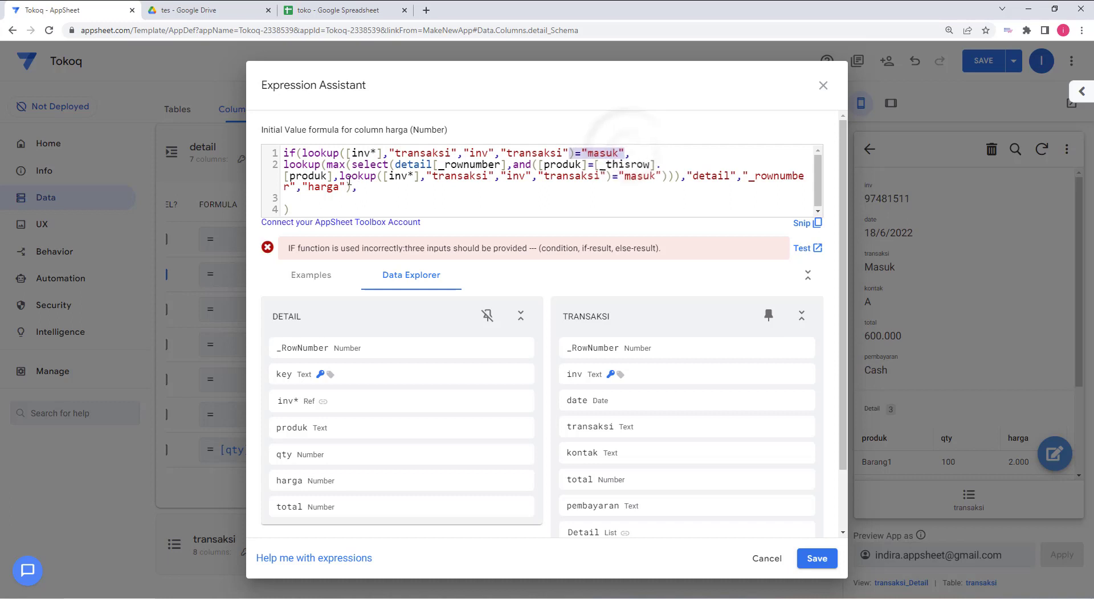
pyautogui.moveTo(285, 163); pyautogui.dragTo(351, 190)
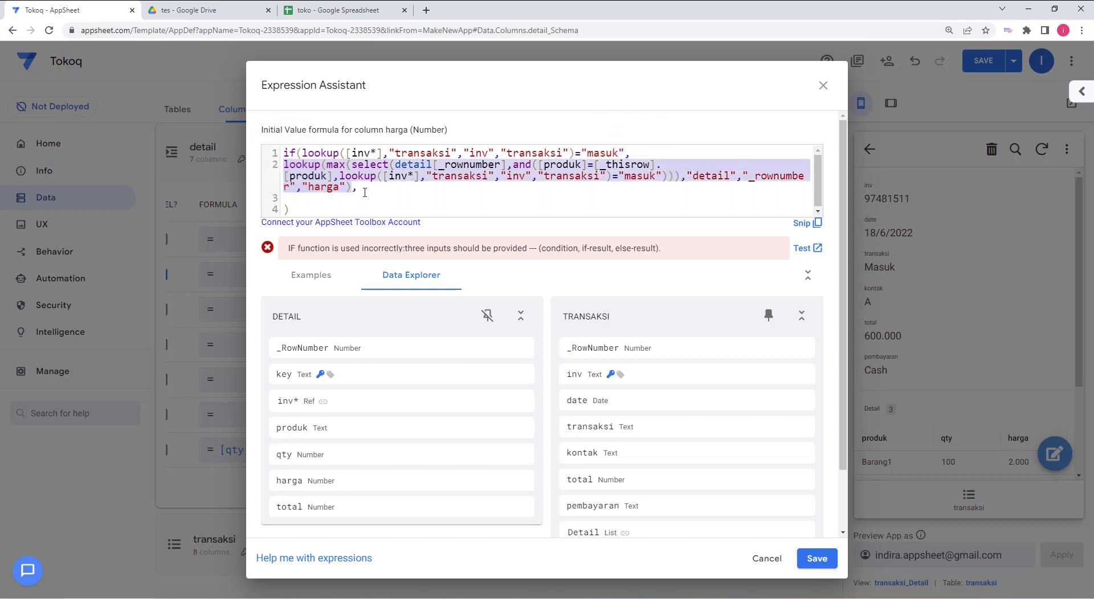
pyautogui.hotkey('ctrl', 'c')
pyautogui.click(373, 196)
pyautogui.hotkey('ctrl', 'v')
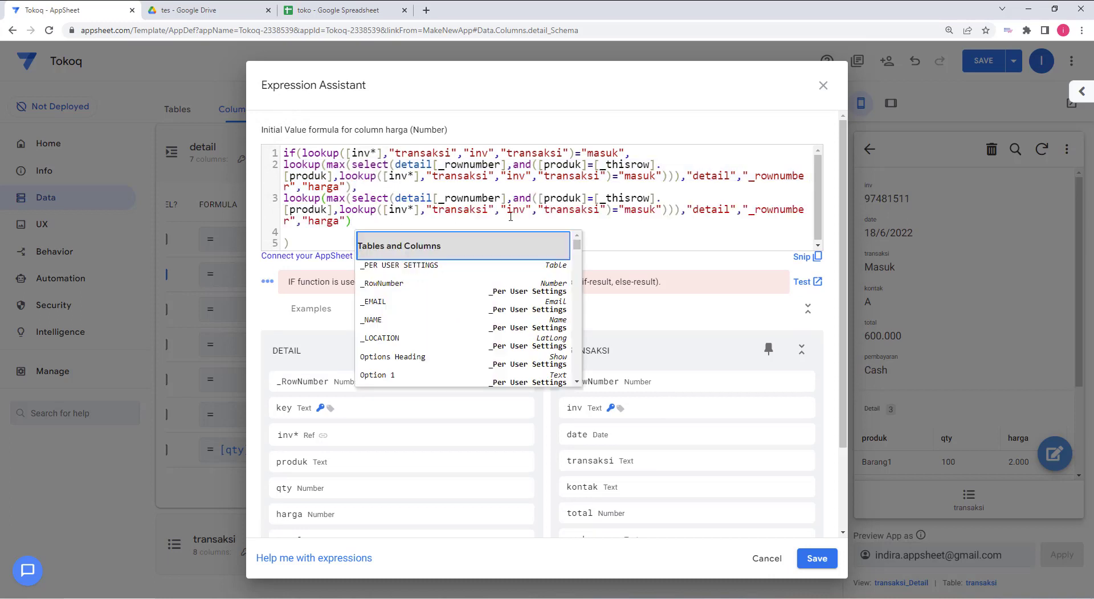
# Change "masuk" to "keluar" in the duplicated lookup, then save the expression and the app.
pyautogui.click(647, 214)
pyautogui.doubleClick(645, 213)
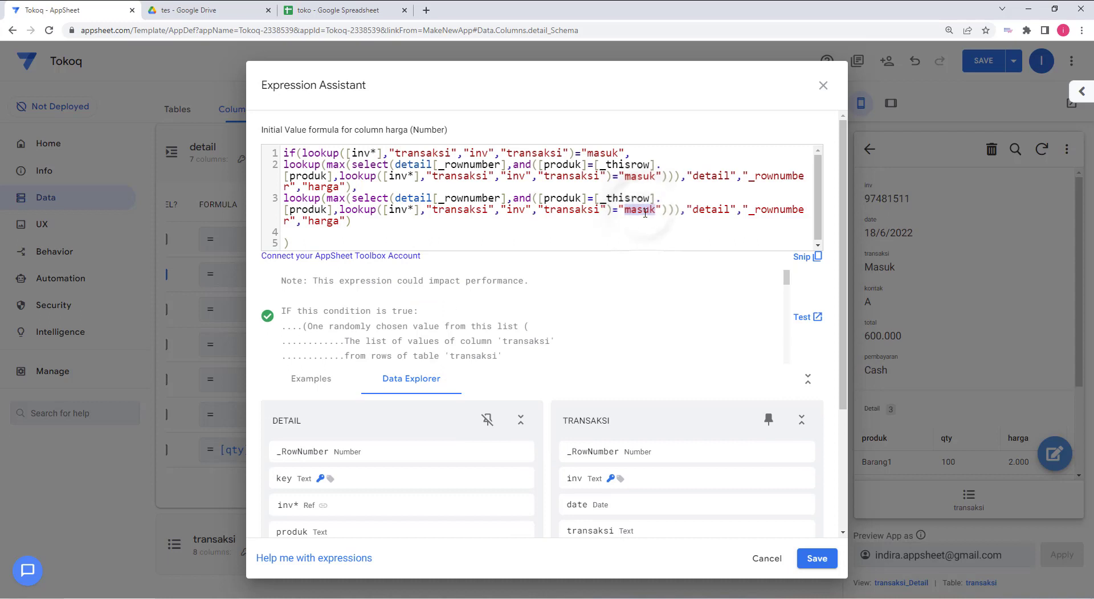
pyautogui.write('keluar')
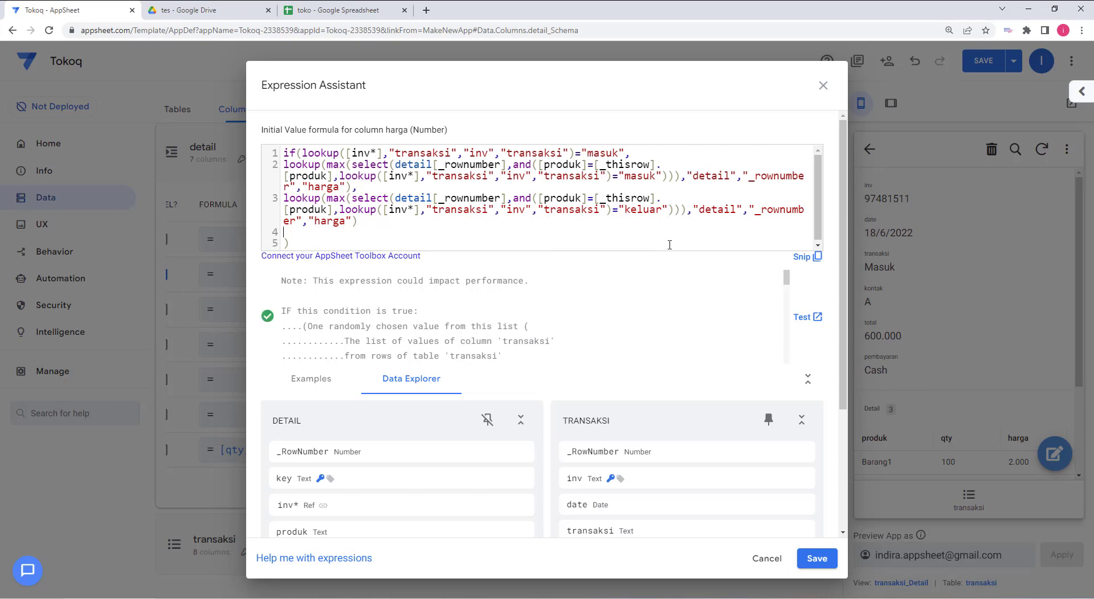
pyautogui.click(815, 559)
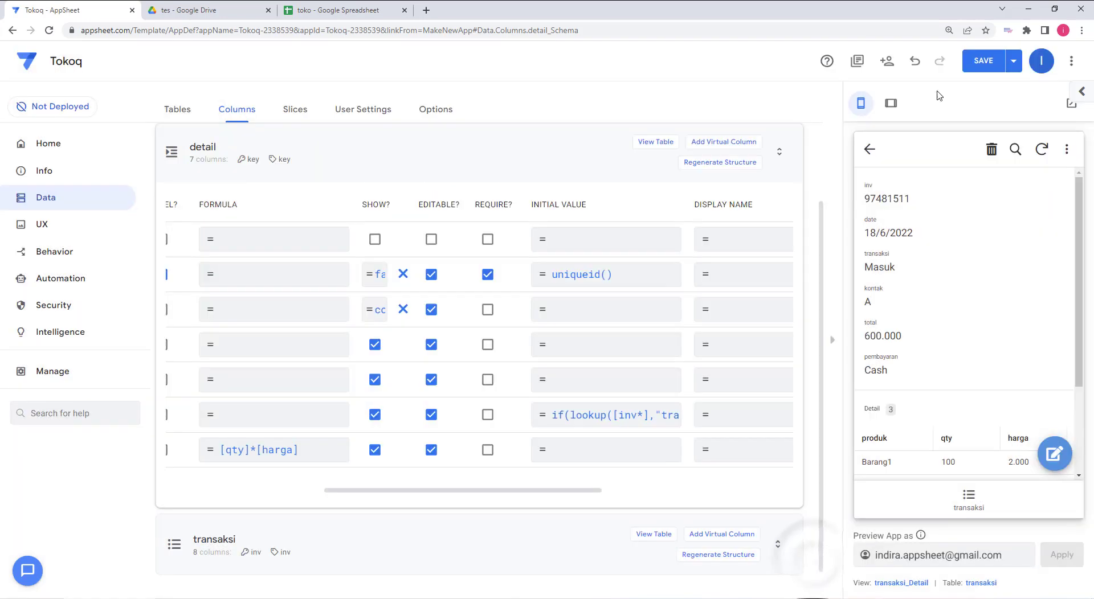
pyautogui.click(983, 69)
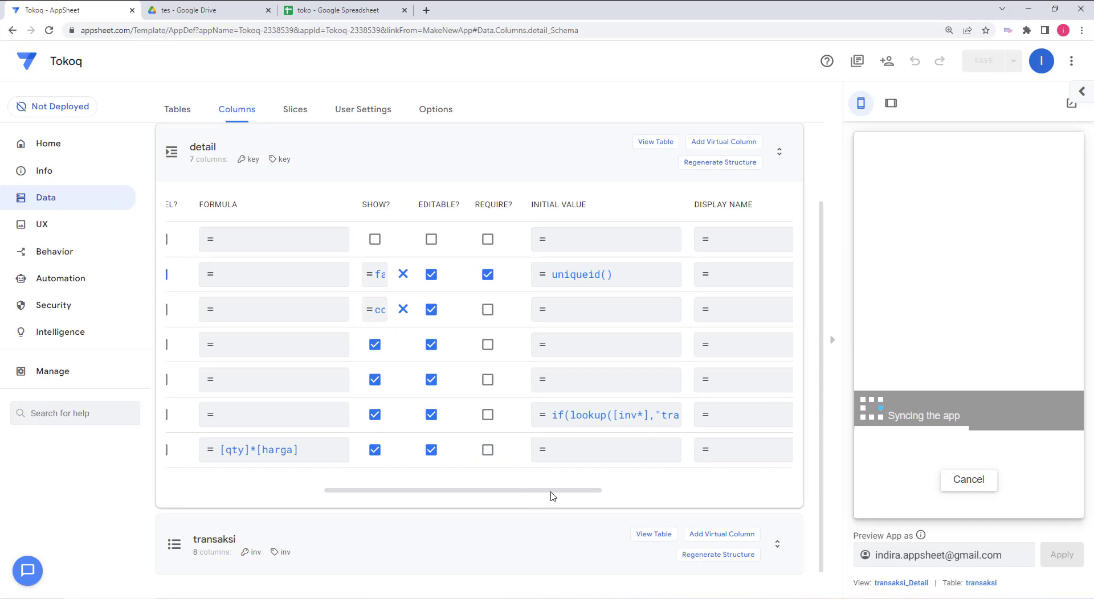
# Edit the displayed Masuk transaction in the app preview and start a new detail item with Barang1 as produk.
pyautogui.hscroll(-4, 557, 489)
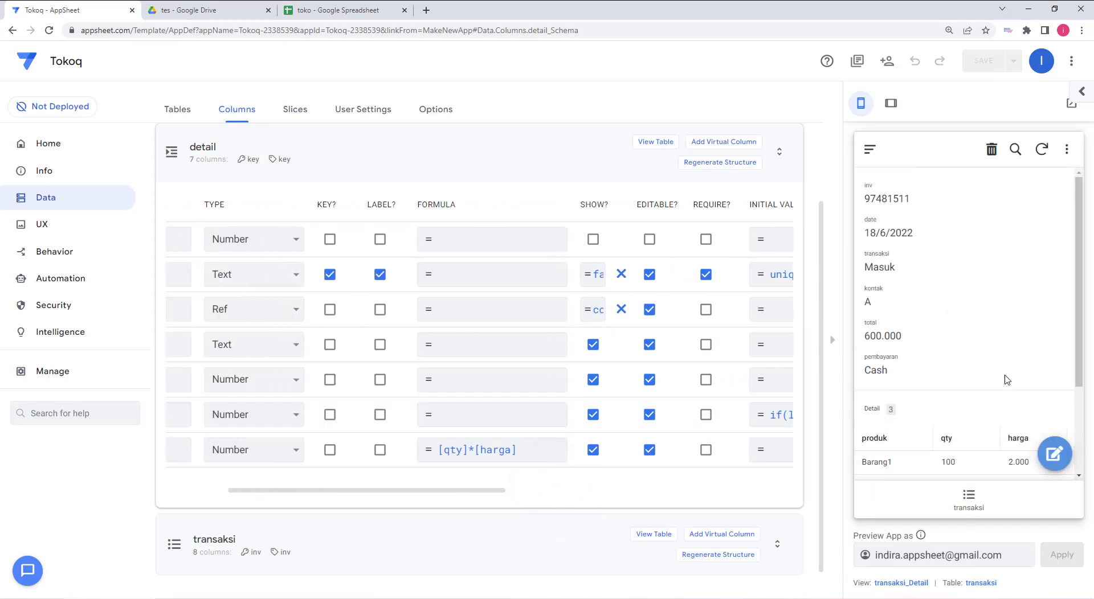
pyautogui.scroll(-3, 1015, 365)
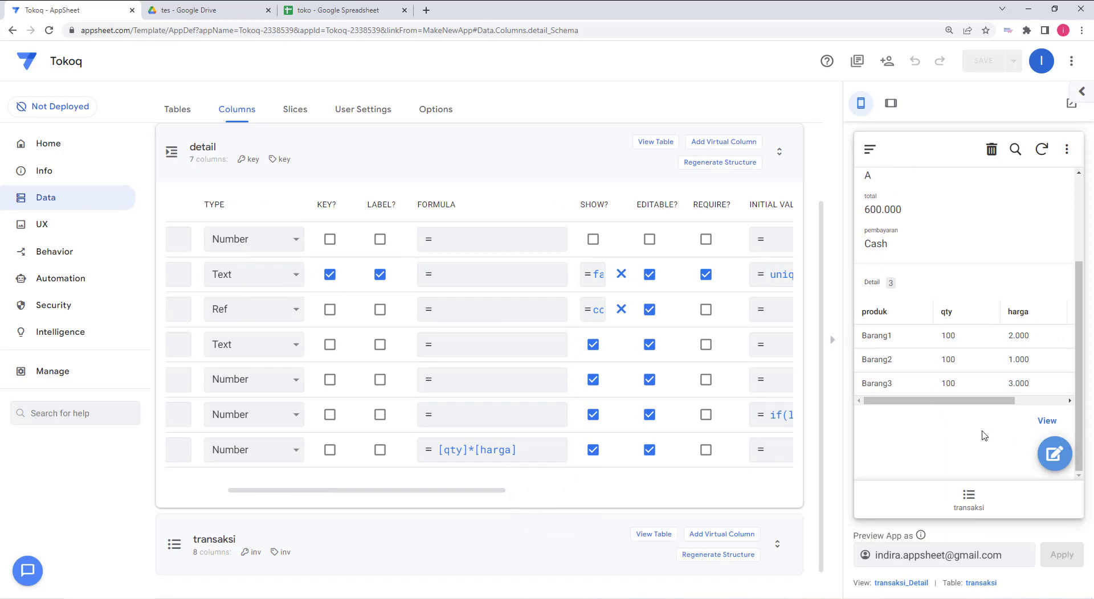
pyautogui.click(1054, 455)
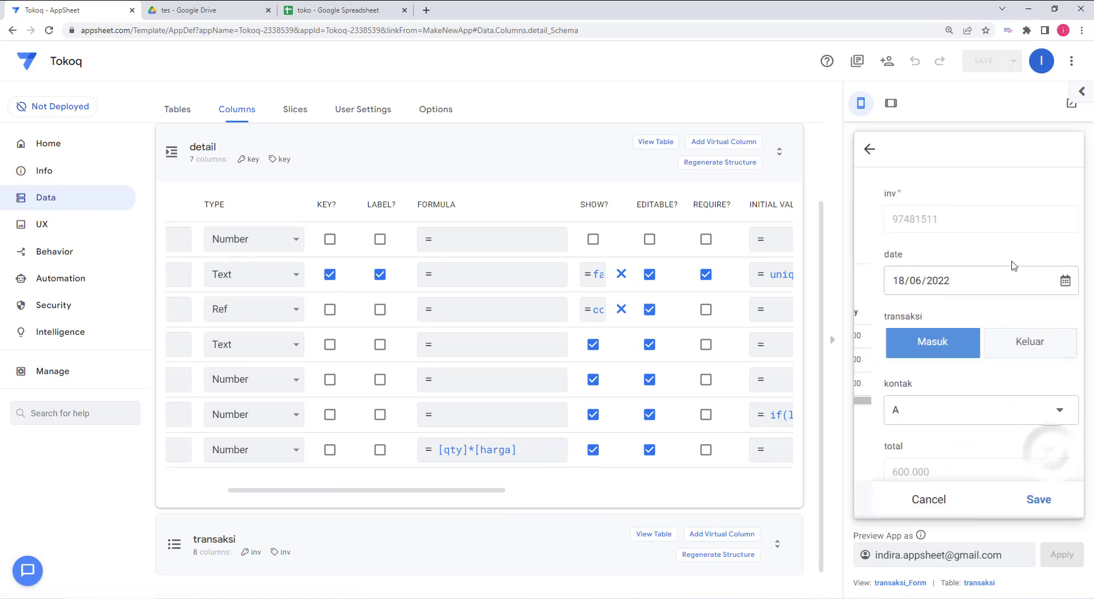
pyautogui.scroll(-5, 968, 296)
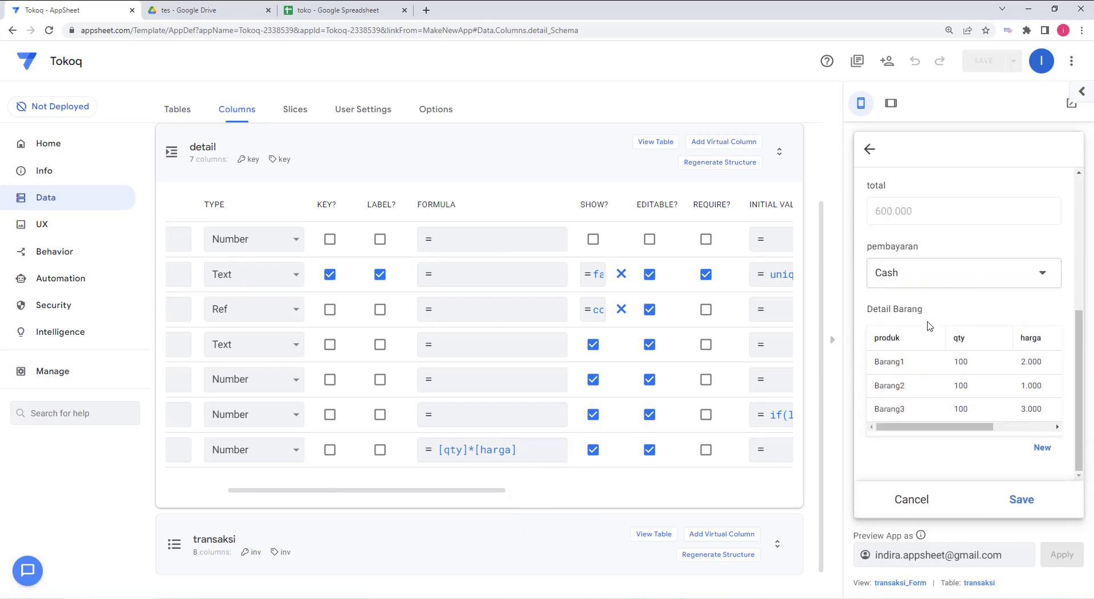
pyautogui.click(1042, 448)
pyautogui.click(972, 213)
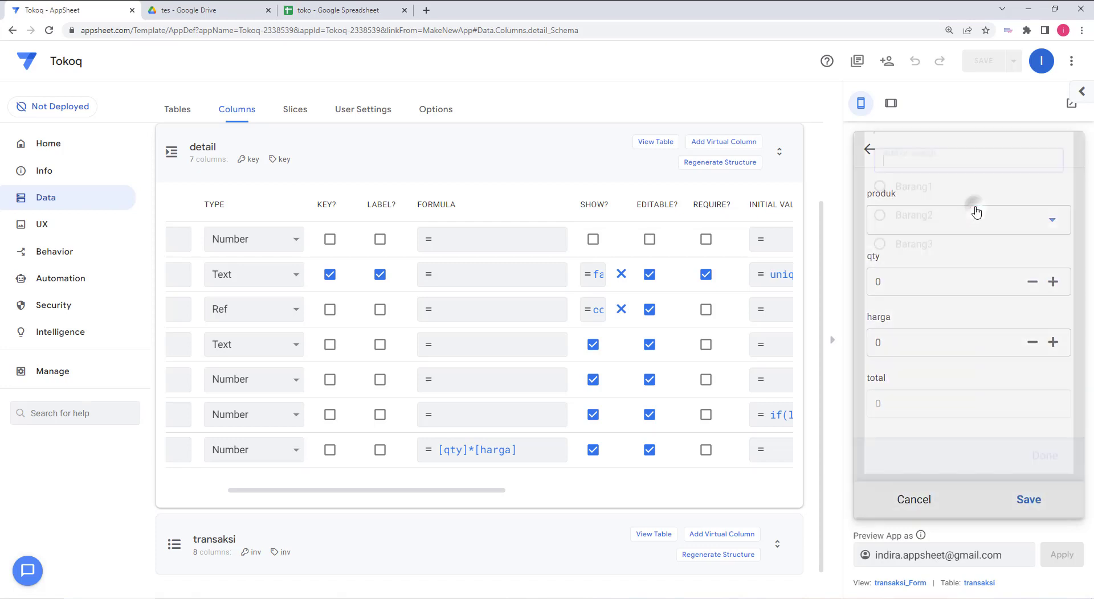
pyautogui.click(926, 219)
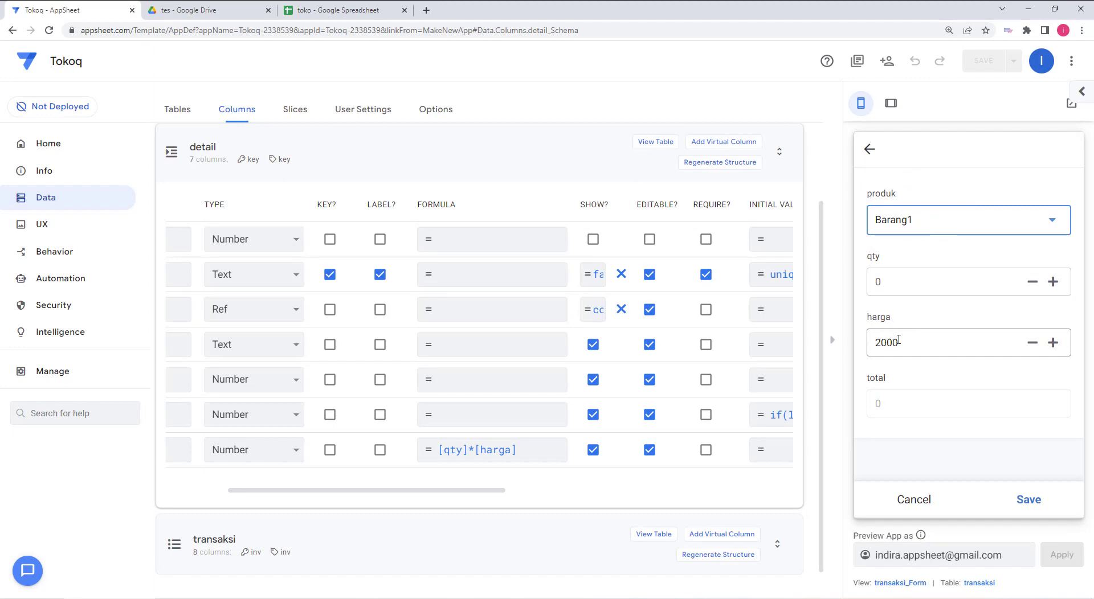
# In the toko spreadsheet's detail sheet, fit the produk column to its contents and check Barang1's harga.
pyautogui.click(334, 11)
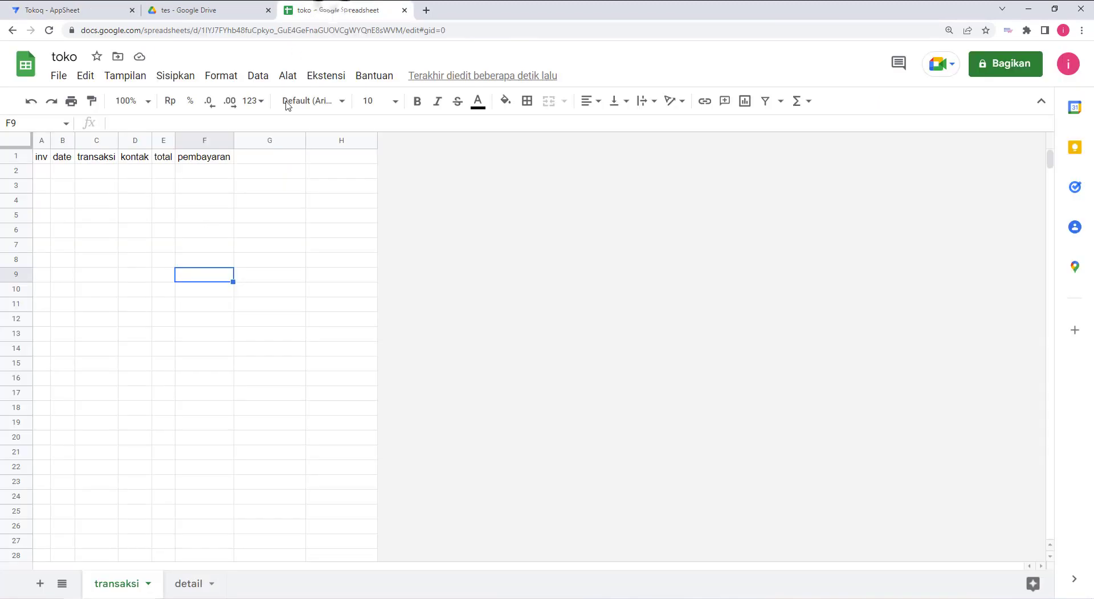
pyautogui.click(185, 583)
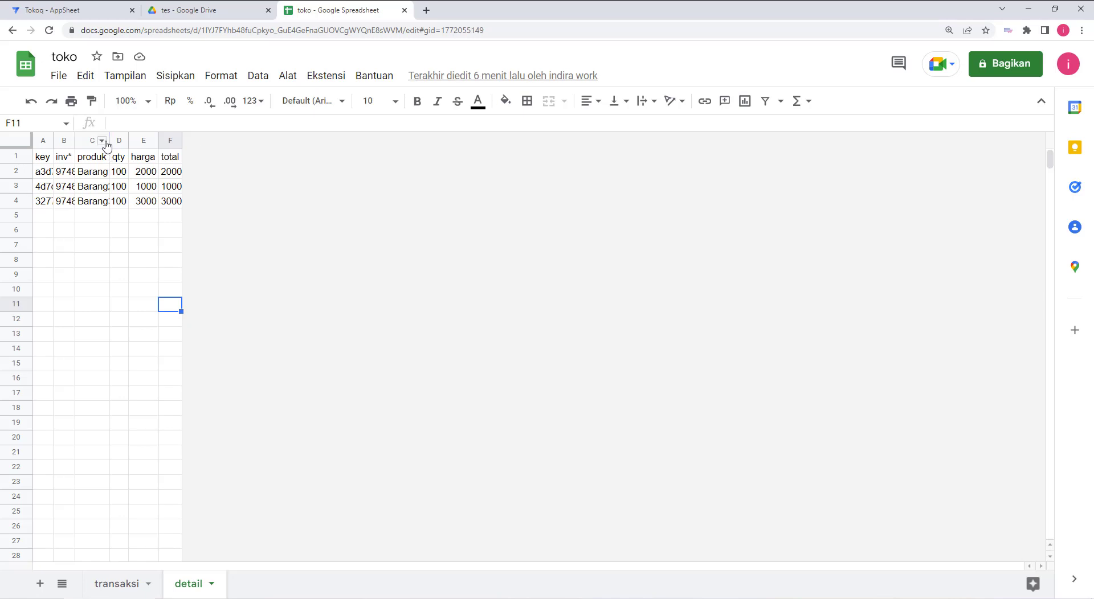
pyautogui.doubleClick(109, 140)
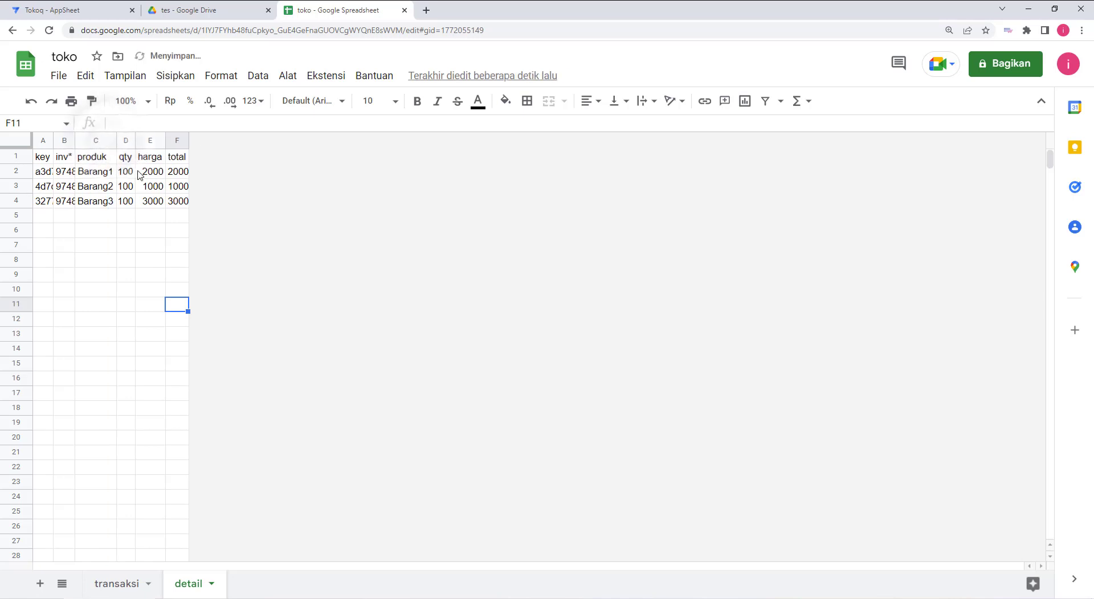
pyautogui.click(177, 171)
pyautogui.click(150, 174)
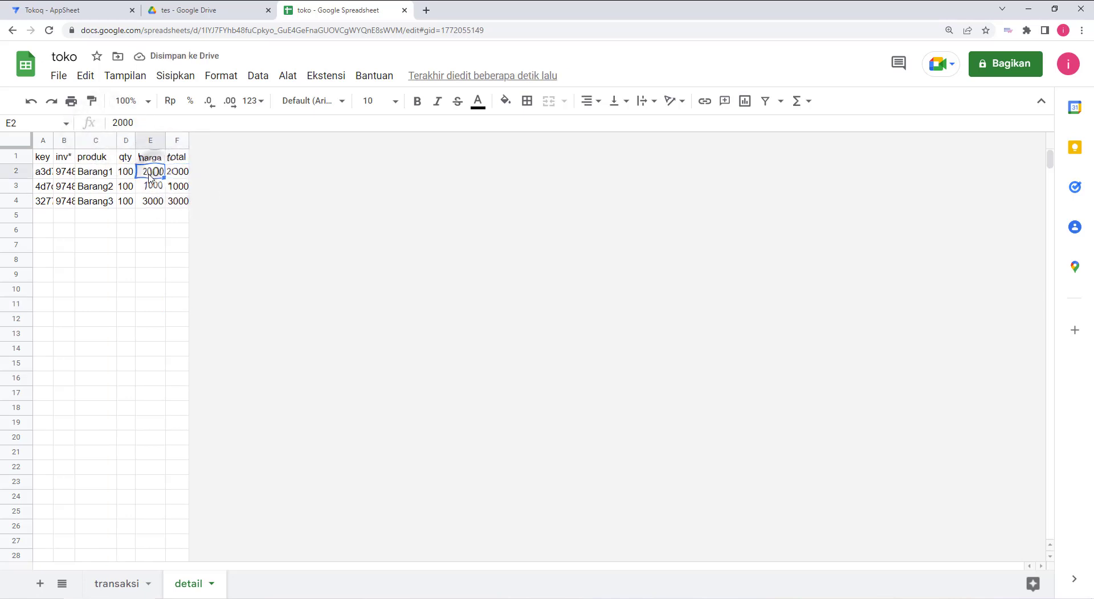
# Back in AppSheet, switch the new detail item's produk to Barang2 and Barang3 to check the prefilled harga.
pyautogui.click(53, 10)
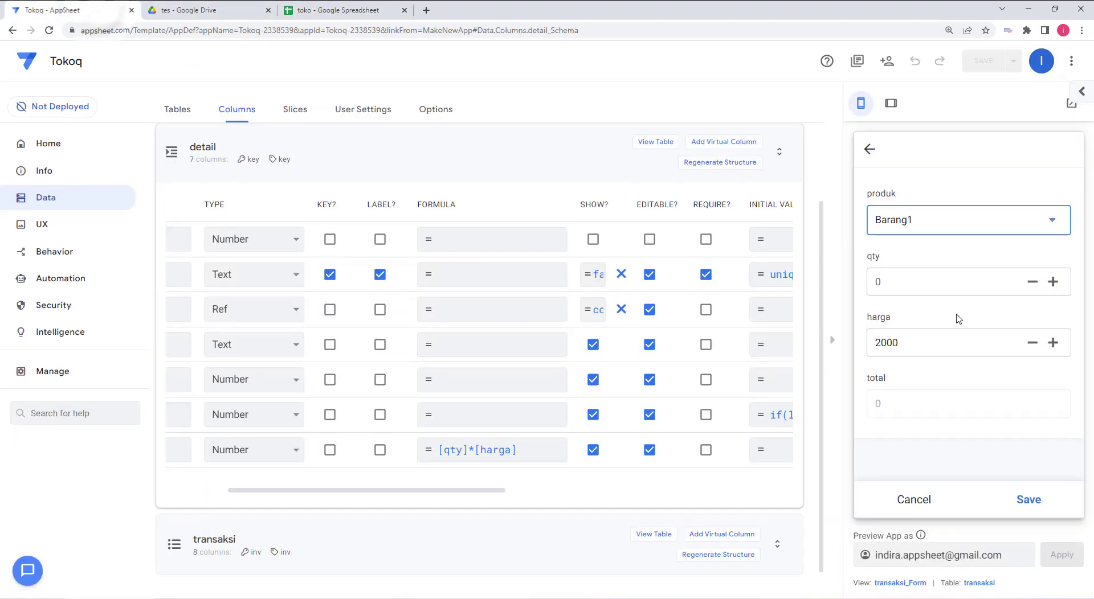
pyautogui.click(970, 225)
pyautogui.click(938, 248)
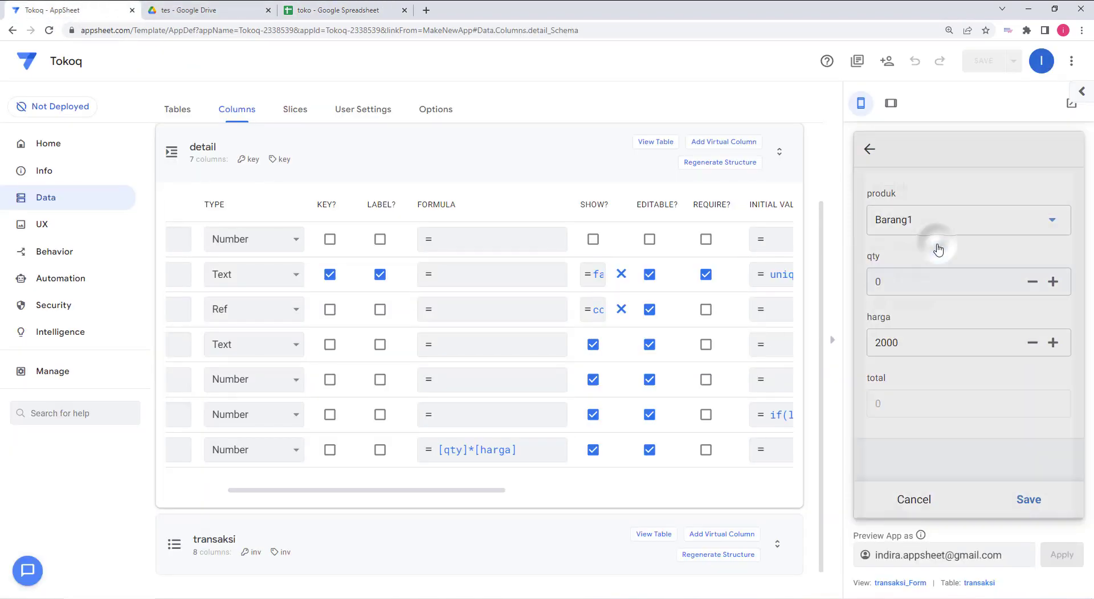
pyautogui.click(877, 220)
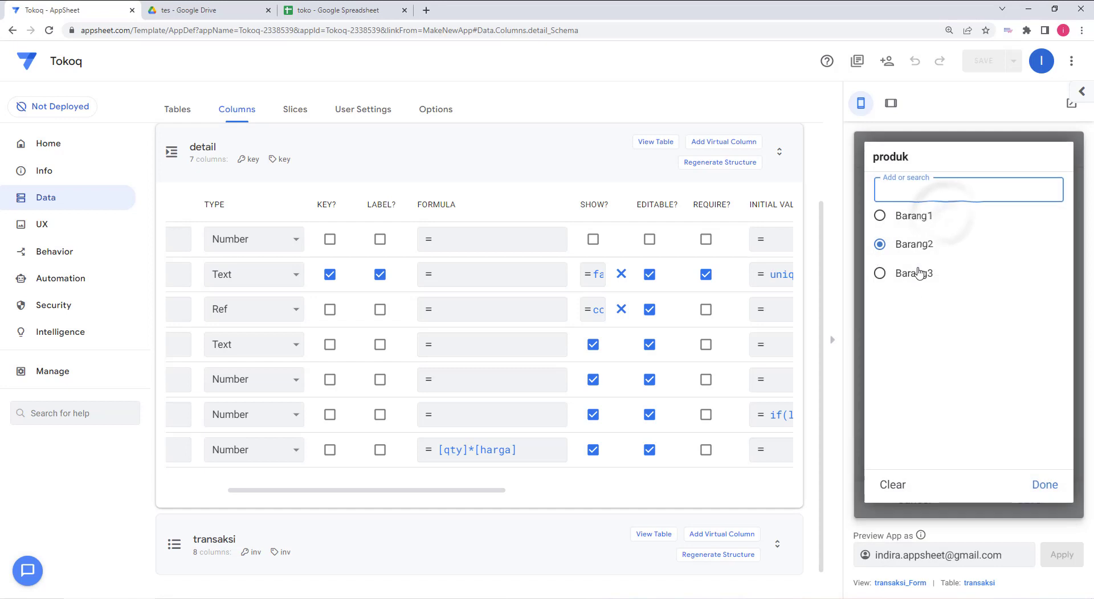
pyautogui.click(919, 273)
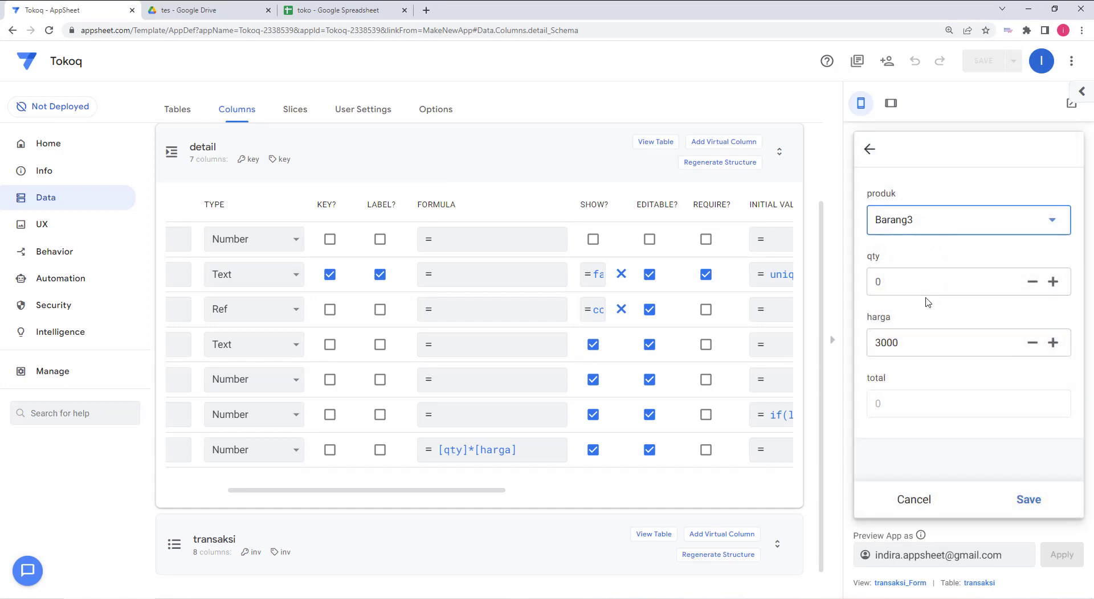
# Discard the new detail item and the transaction edit, and return to the transaksi list in the app preview.
pyautogui.click(870, 149)
pyautogui.click(1030, 305)
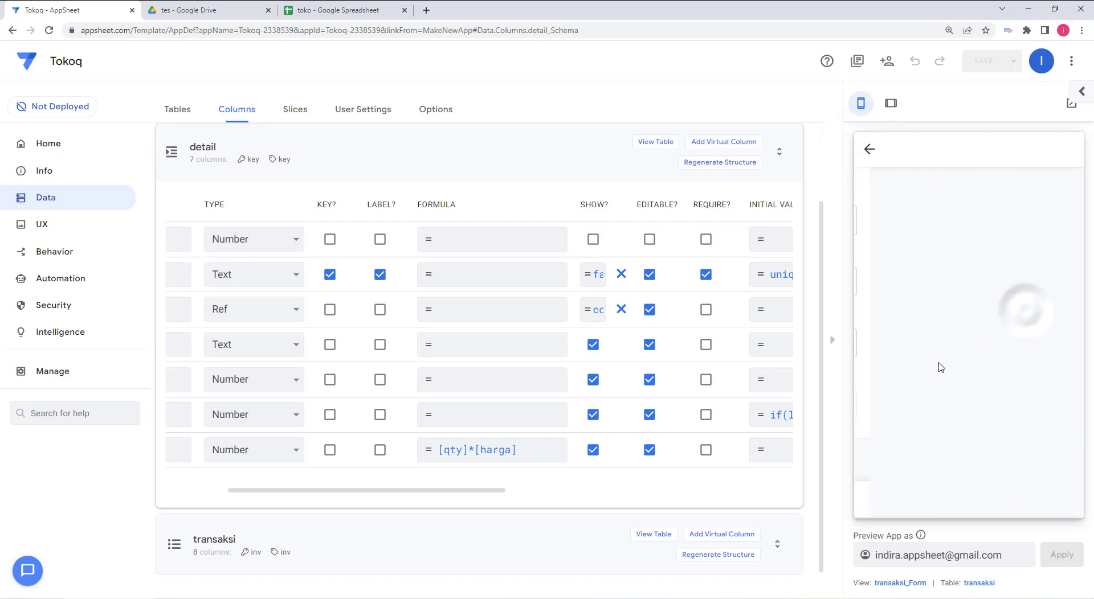
pyautogui.scroll(5, 980, 256)
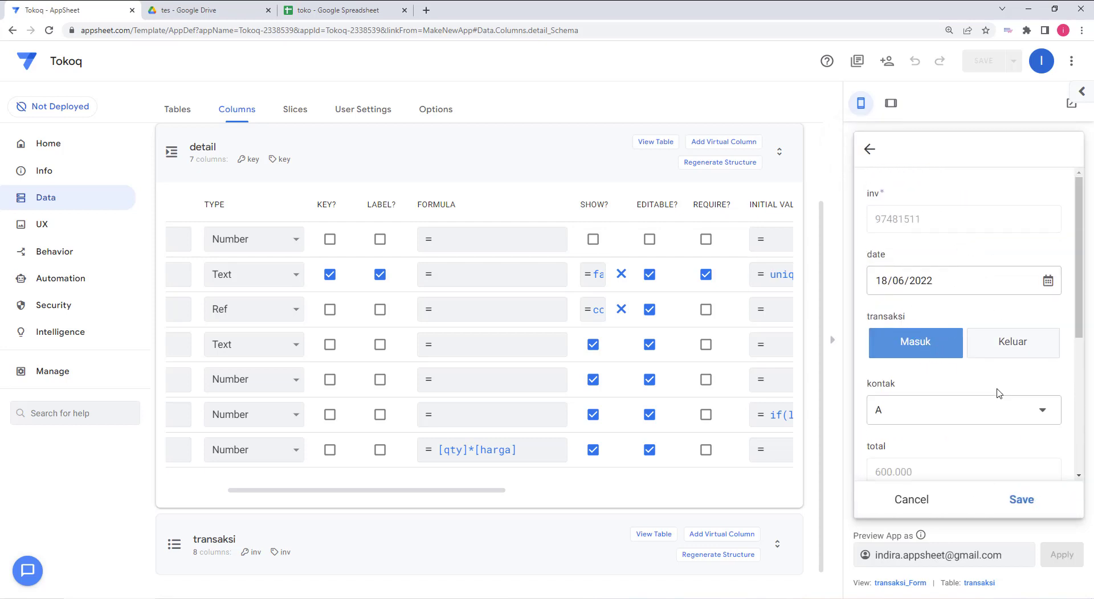
pyautogui.scroll(-5, 994, 392)
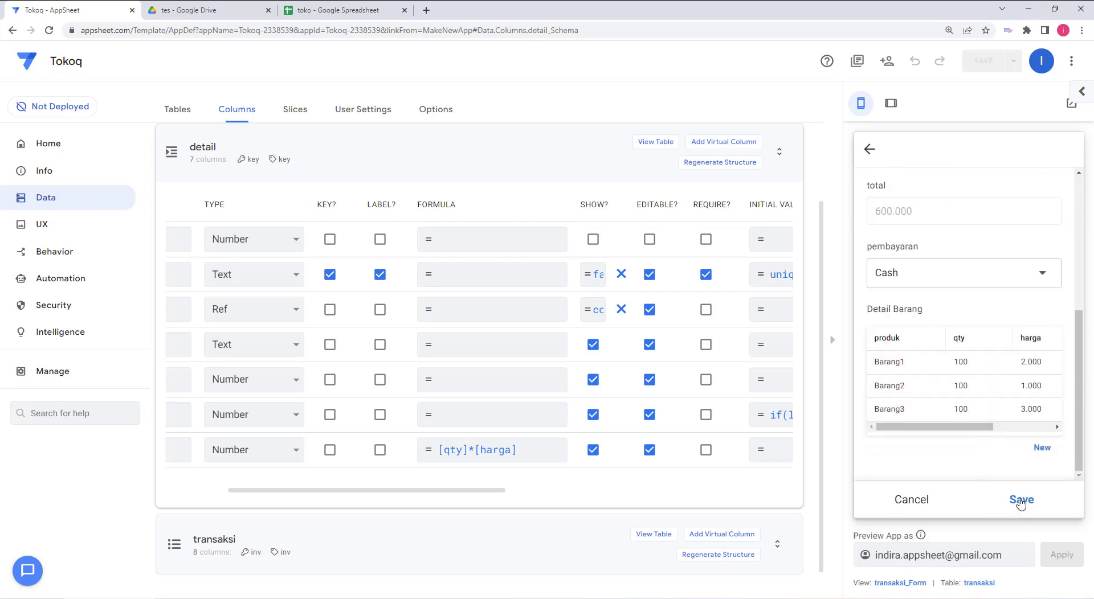
pyautogui.click(913, 501)
pyautogui.click(969, 496)
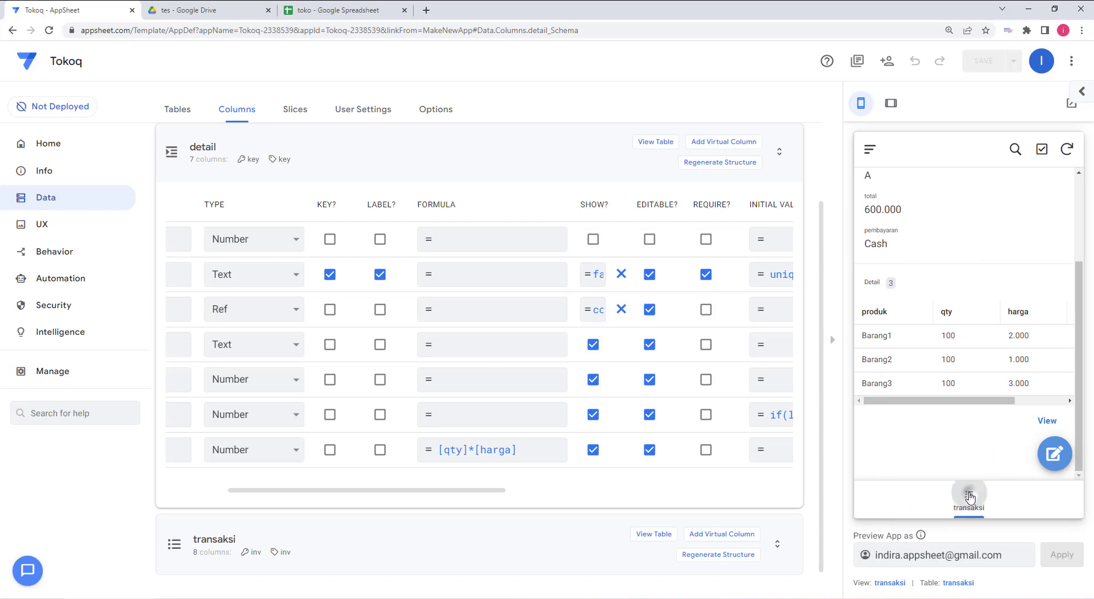
# Start a new transaction and compare the kontak suggestions offered for Keluar and for Masuk.
pyautogui.click(1053, 451)
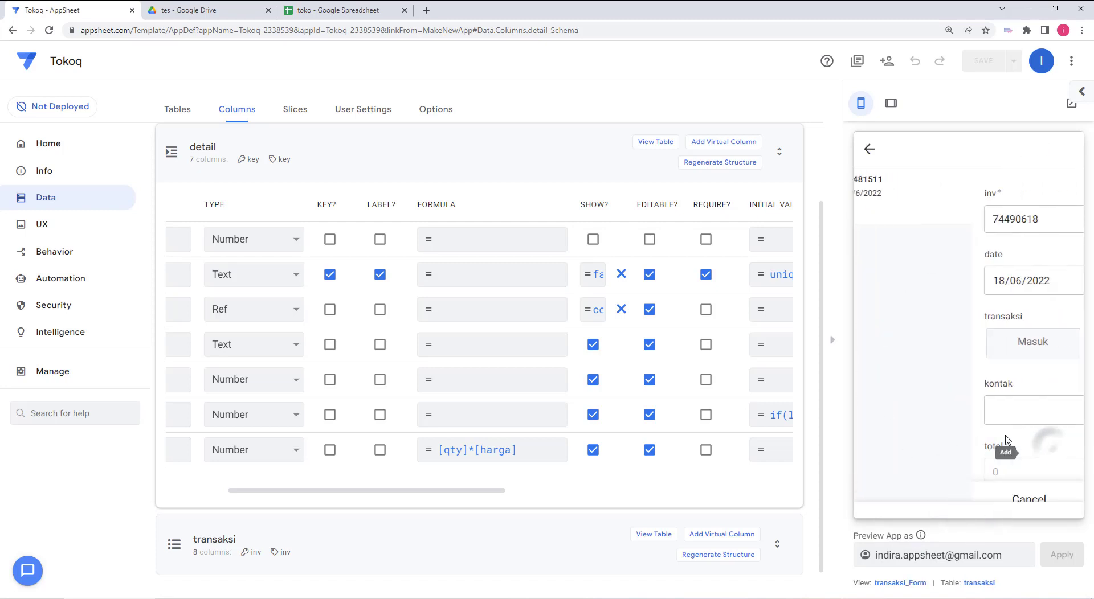
pyautogui.click(1012, 341)
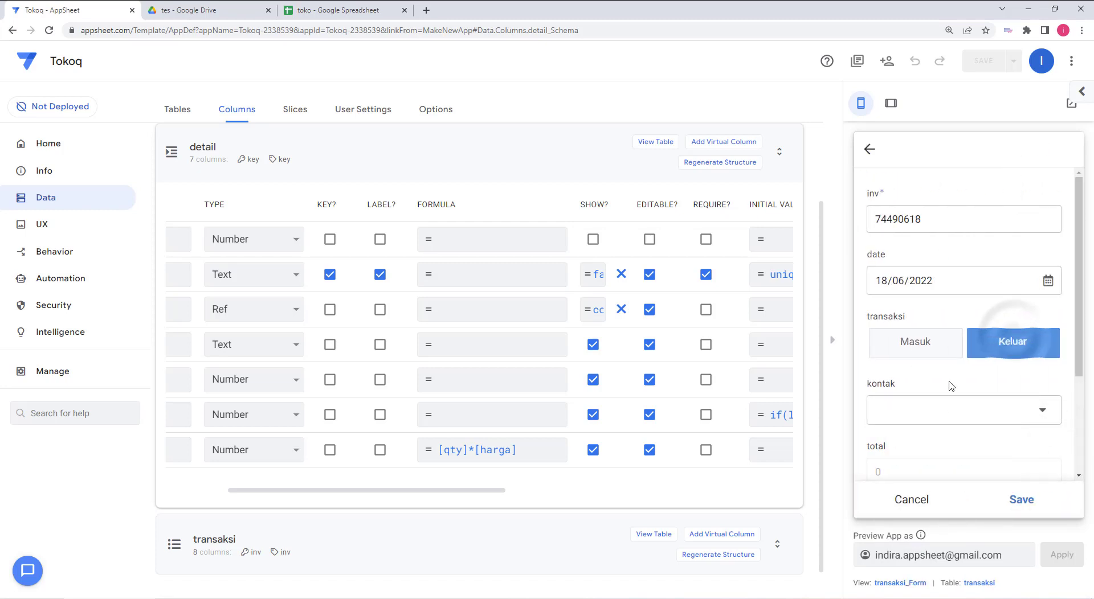
pyautogui.scroll(-3, 963, 359)
pyautogui.click(993, 265)
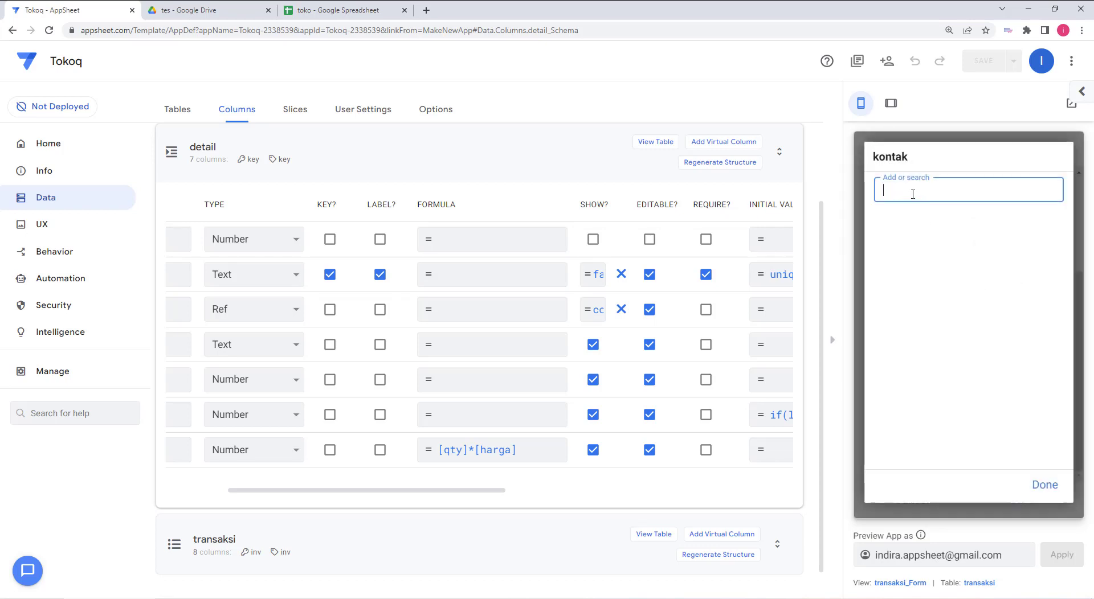
pyautogui.click(1043, 485)
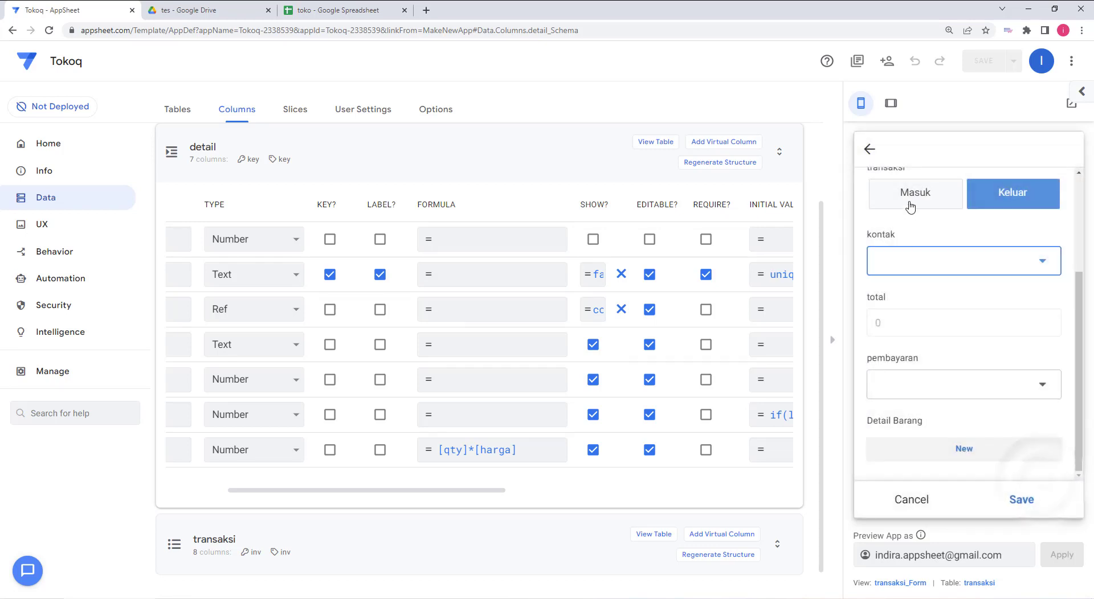
pyautogui.click(891, 200)
pyautogui.click(994, 261)
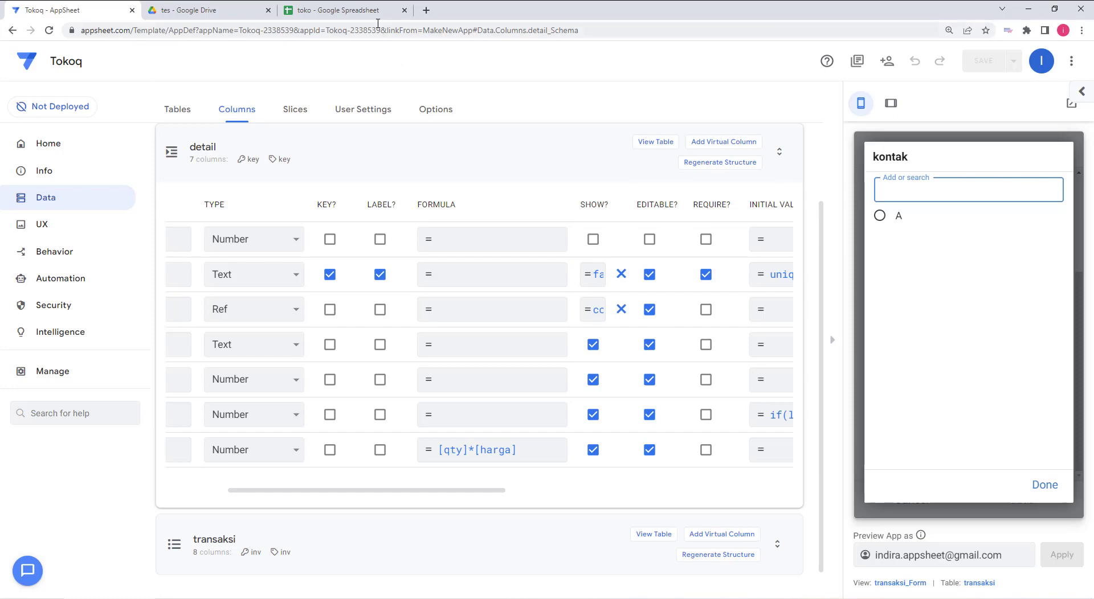
# Check the saved transaction's kontak and transaksi values in the toko spreadsheet's transaksi sheet.
pyautogui.click(336, 11)
pyautogui.click(120, 584)
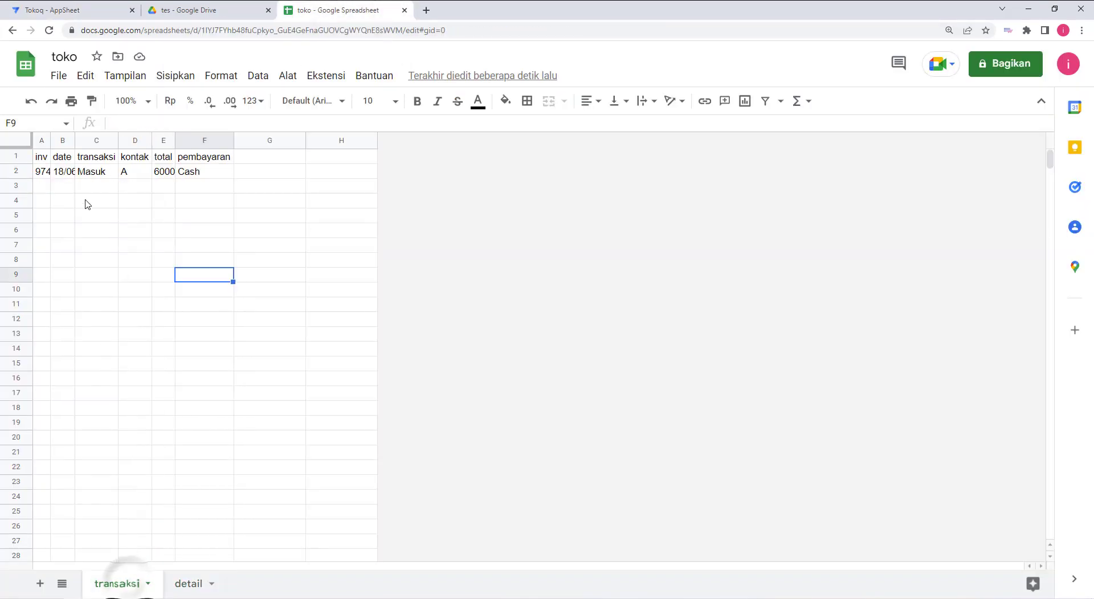
pyautogui.click(134, 173)
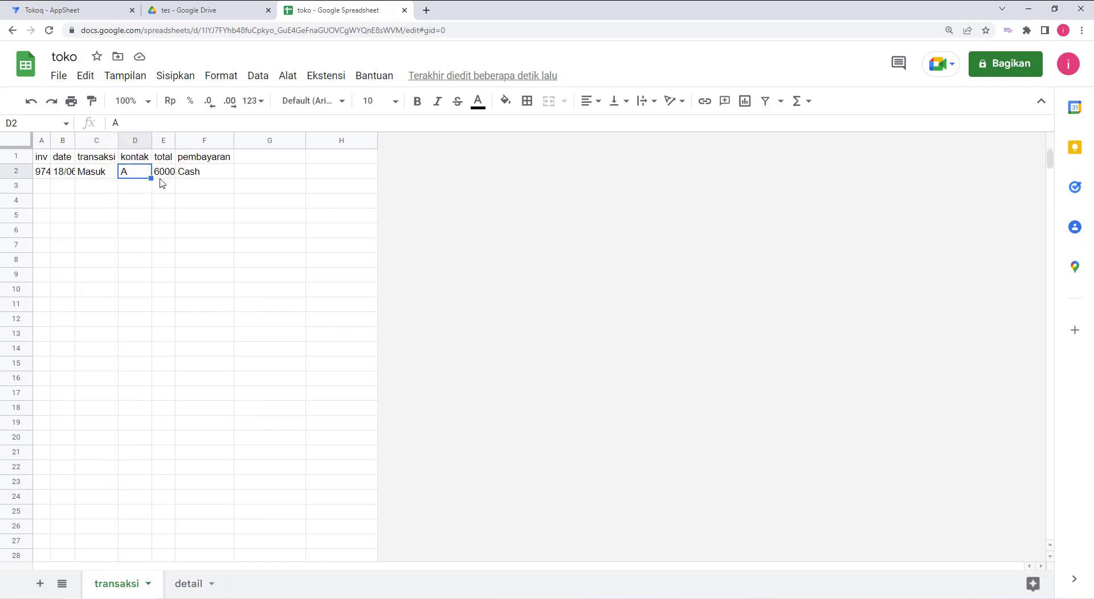
pyautogui.click(96, 174)
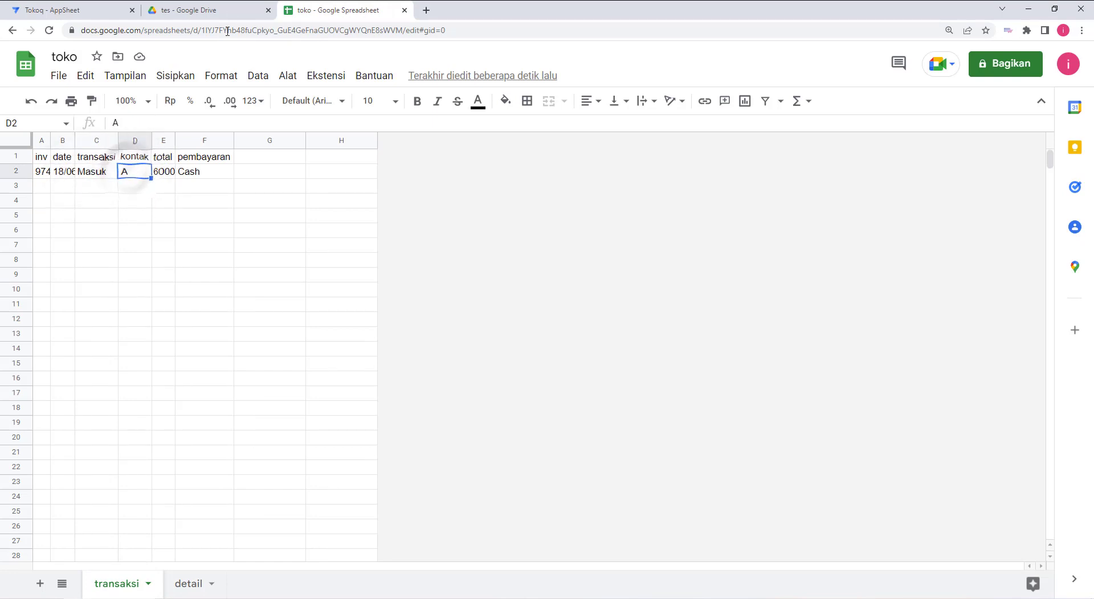
# Back in AppSheet, set the new transaction to Keluar with kontak B and pembayaran Cash.
pyautogui.click(57, 10)
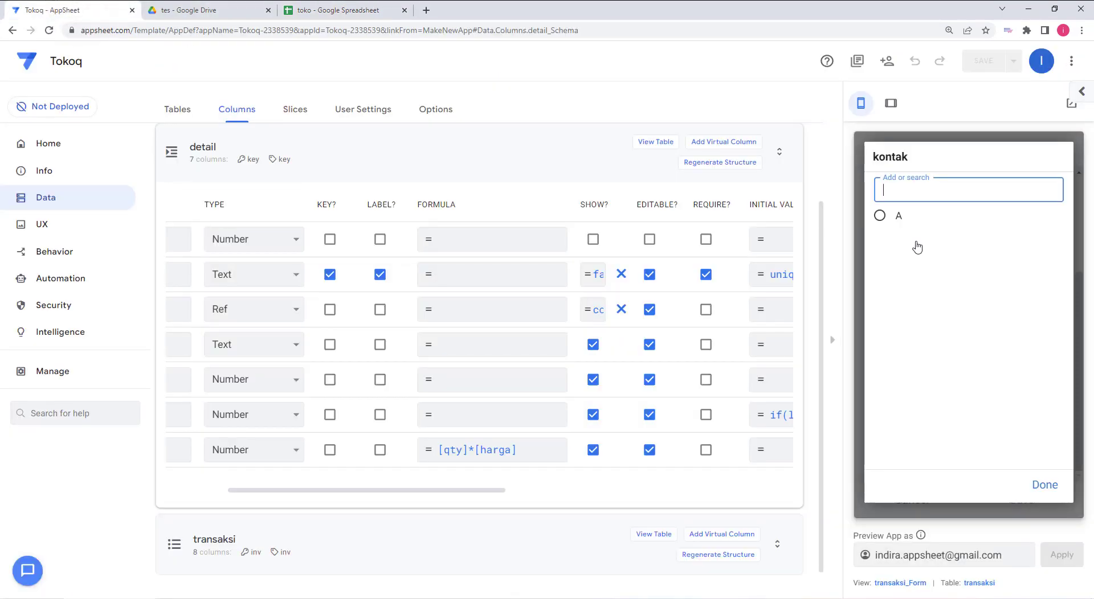
pyautogui.click(1054, 493)
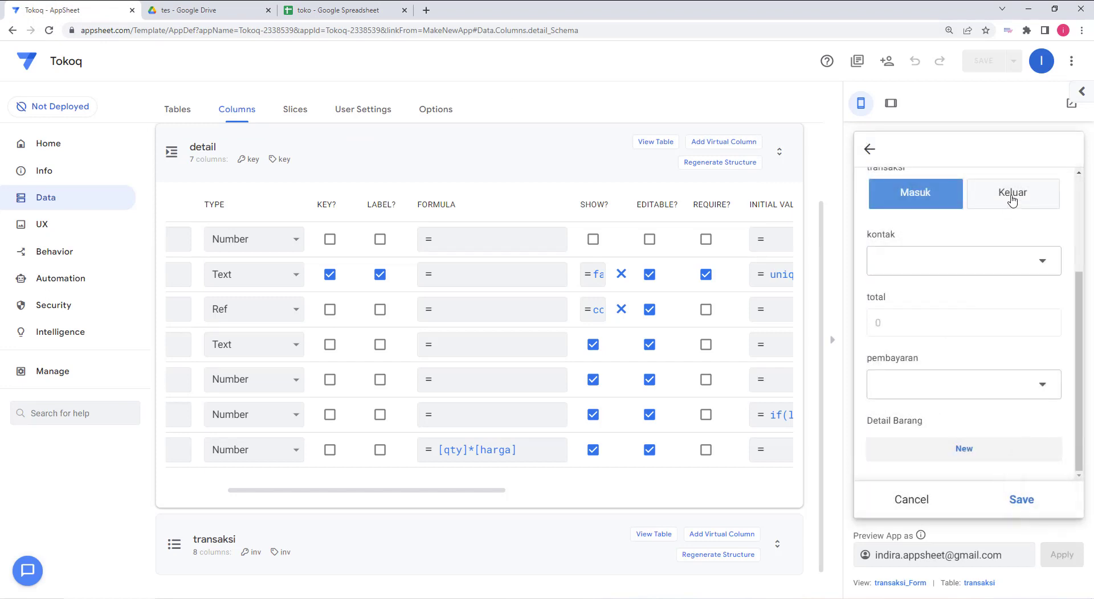
pyautogui.click(1012, 200)
pyautogui.click(985, 264)
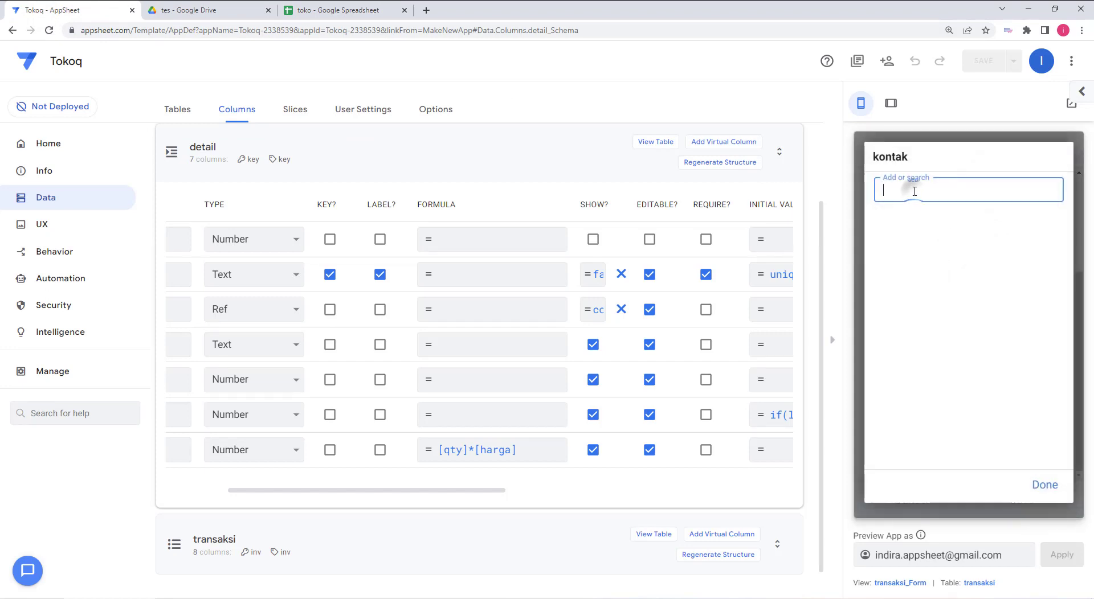
pyautogui.write('B')
pyautogui.click(912, 218)
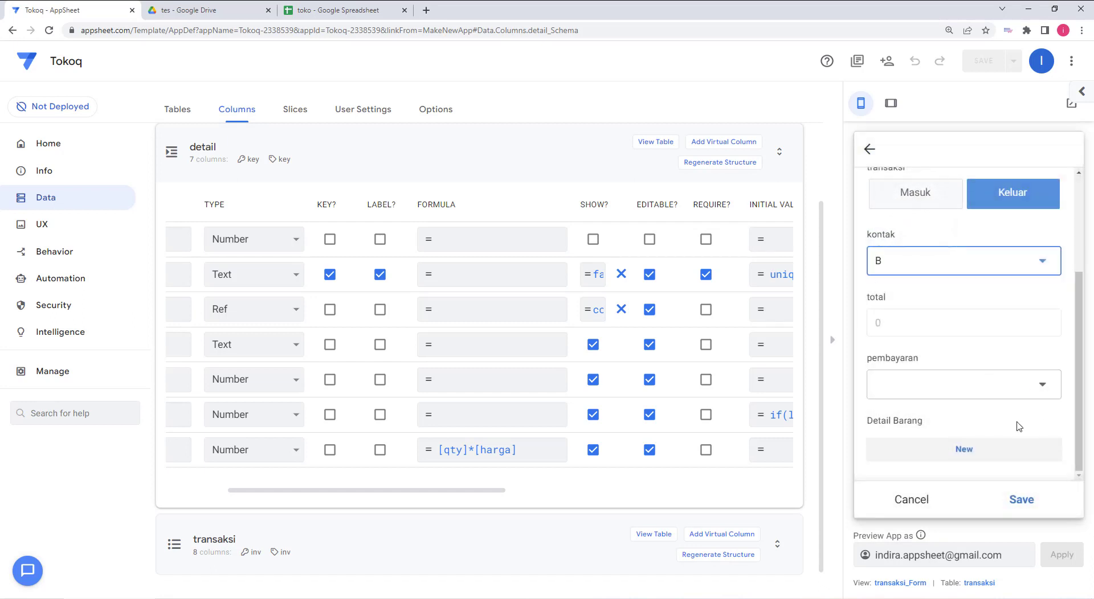
pyautogui.click(927, 383)
pyautogui.click(911, 220)
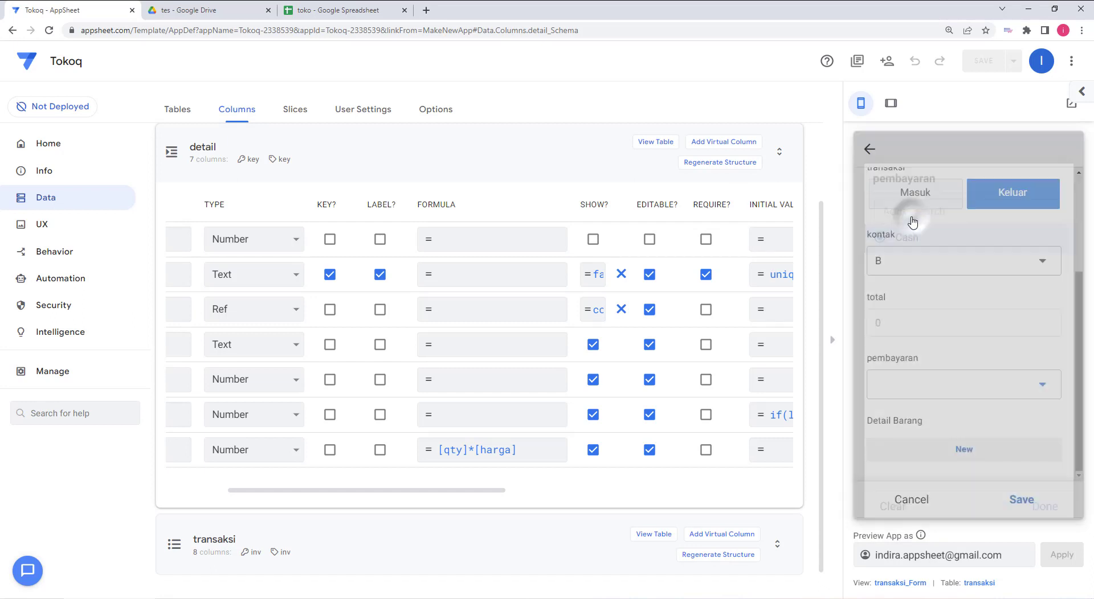
# Start a new detail item with Barang1 as produk and test its qty validation with 120 and 100.
pyautogui.click(970, 450)
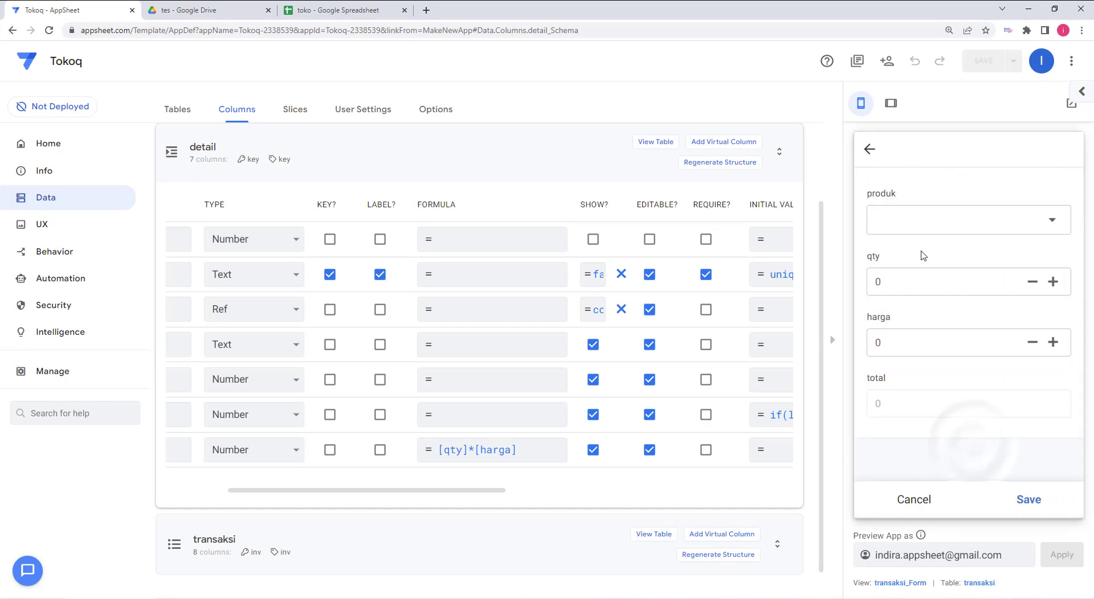
pyautogui.click(991, 218)
pyautogui.click(946, 223)
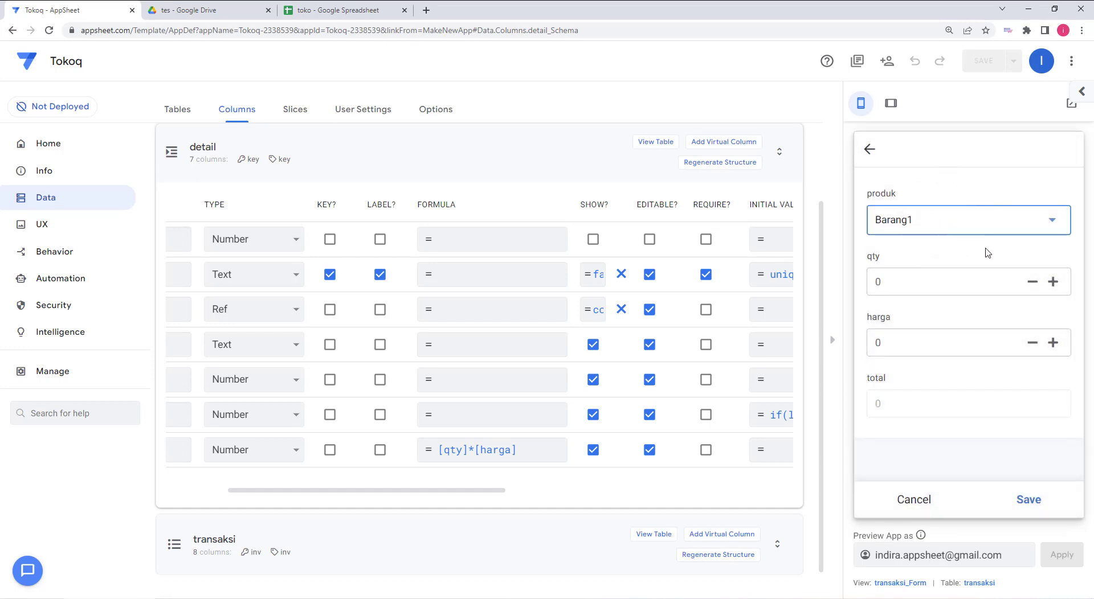
pyautogui.click(881, 287)
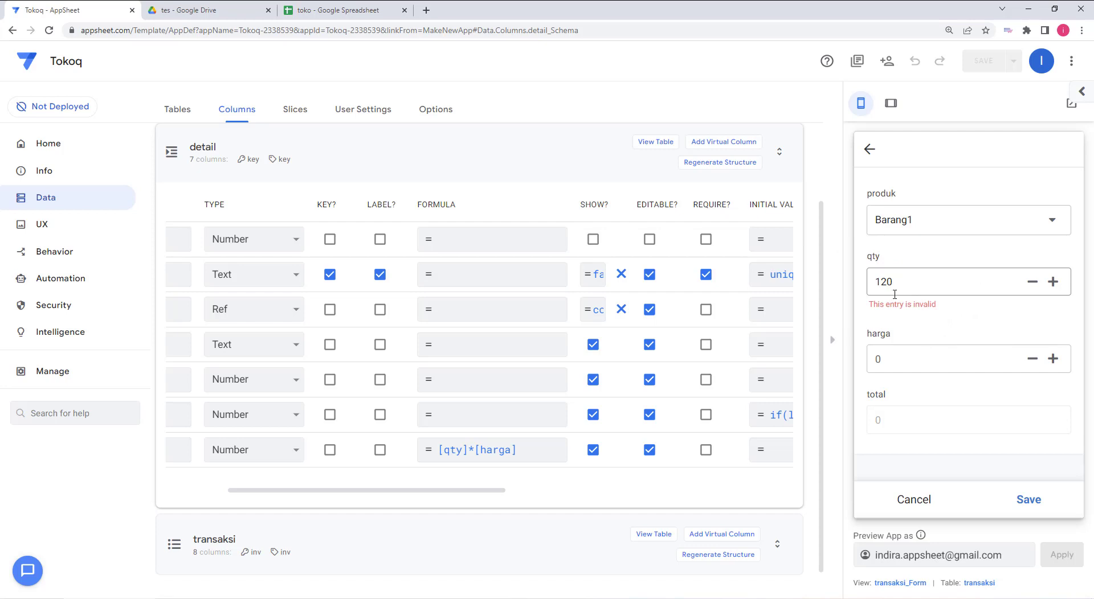
pyautogui.doubleClick(925, 287)
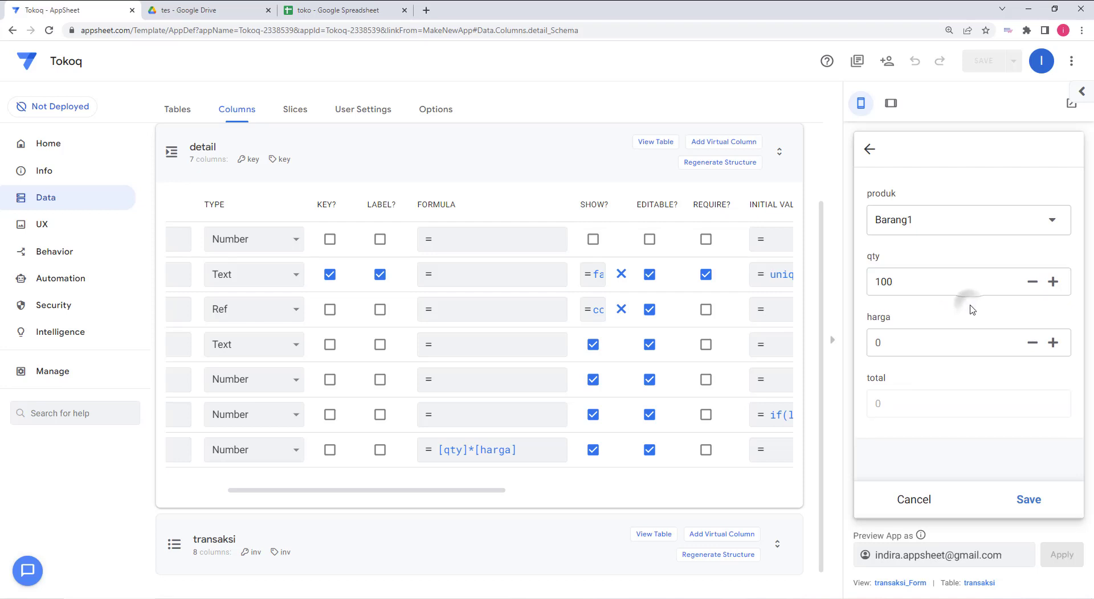
# Set Barang1's qty to 10 and harga to 2500, and save the detail item.
pyautogui.moveTo(898, 283); pyautogui.dragTo(856, 283)
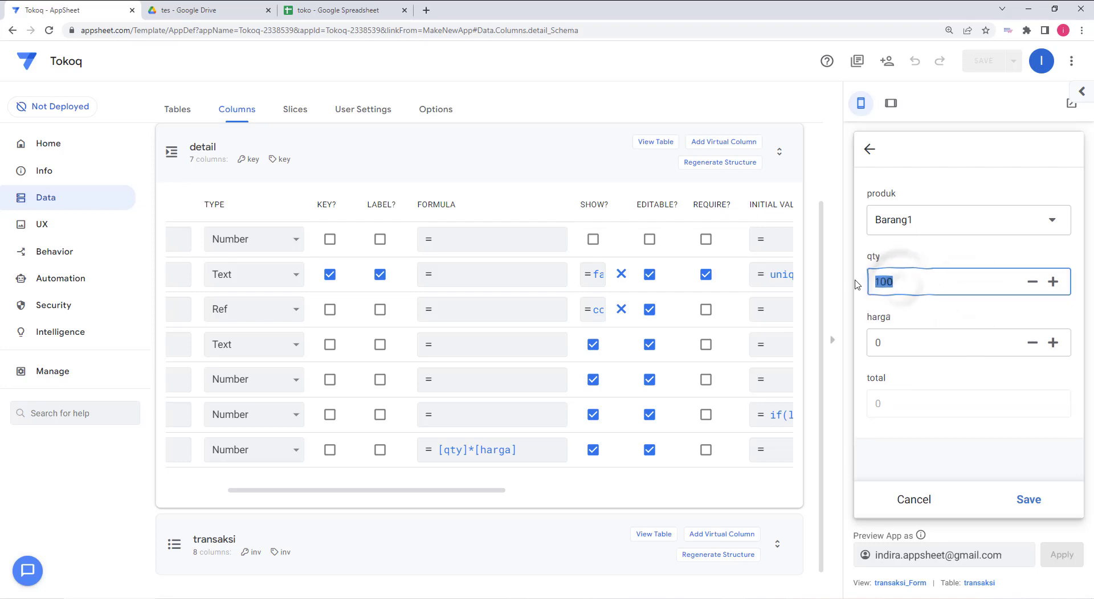
pyautogui.click(956, 305)
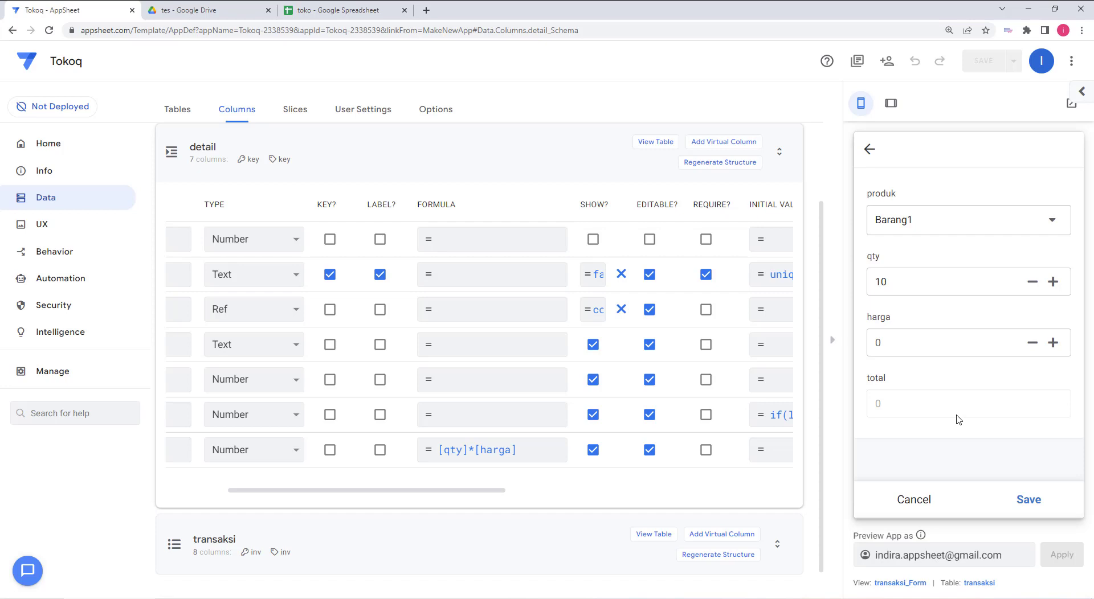
pyautogui.click(870, 336)
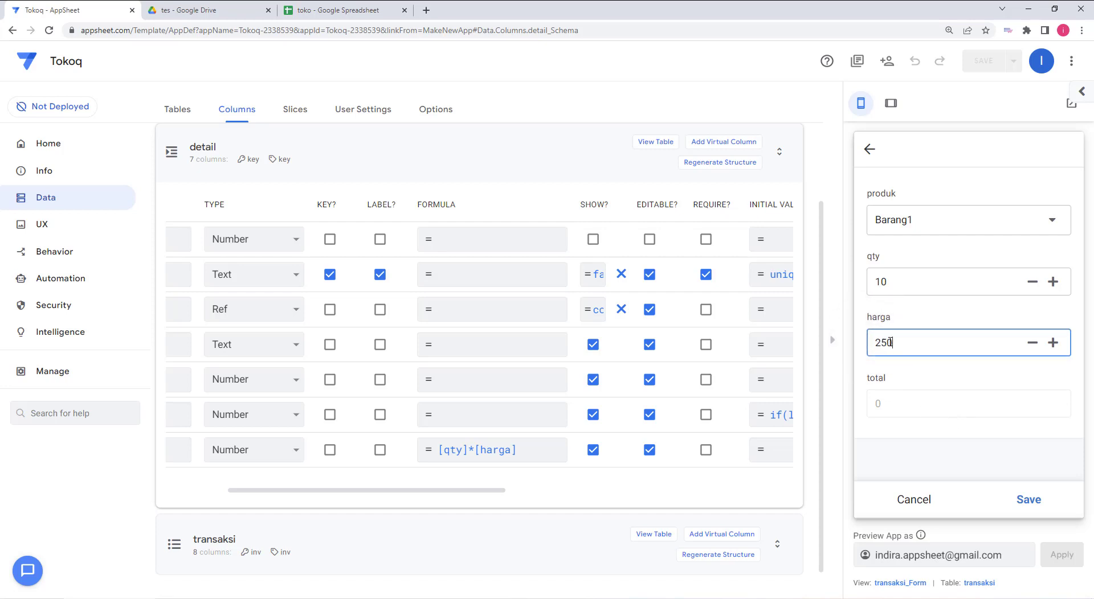
pyautogui.click(942, 366)
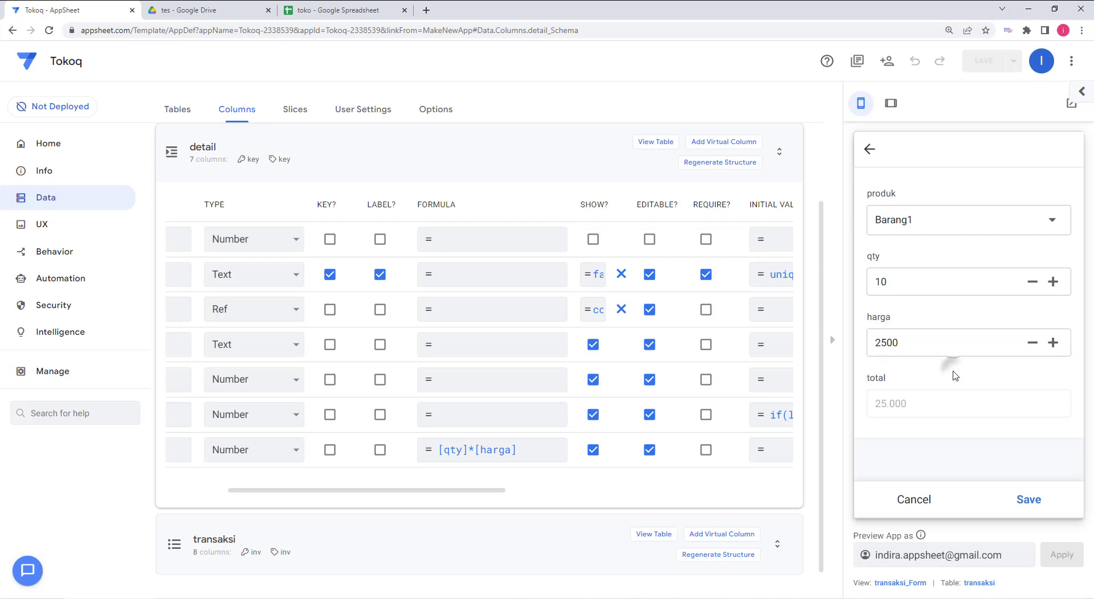
pyautogui.click(1027, 499)
# Add a detail item for Barang2 with qty 50 and harga 1500, and save it.
pyautogui.scroll(-2, 984, 438)
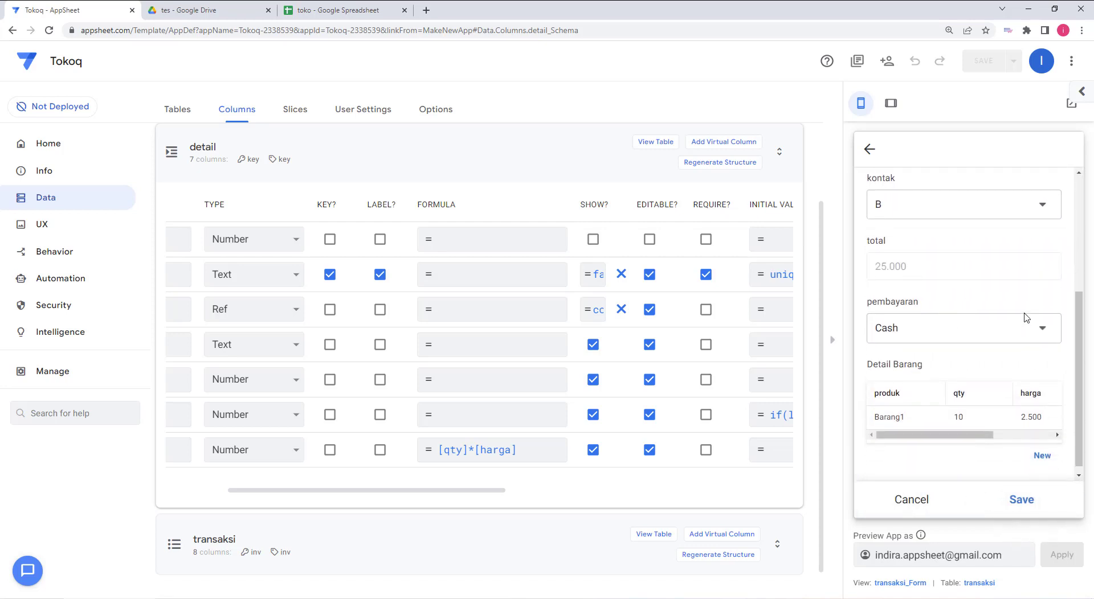
pyautogui.click(1042, 450)
pyautogui.click(1020, 227)
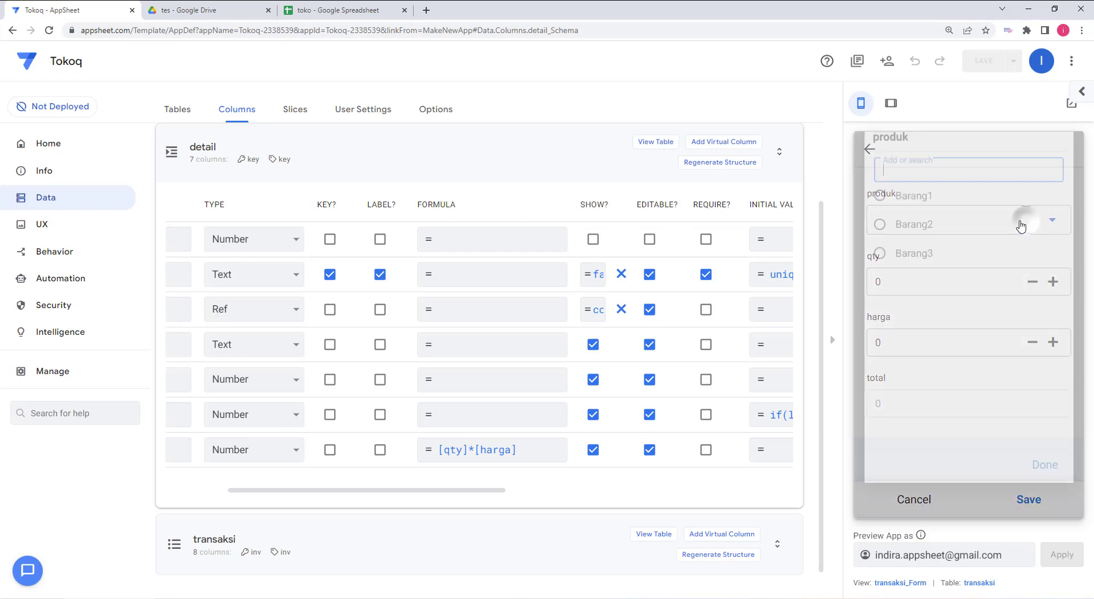
pyautogui.click(1017, 242)
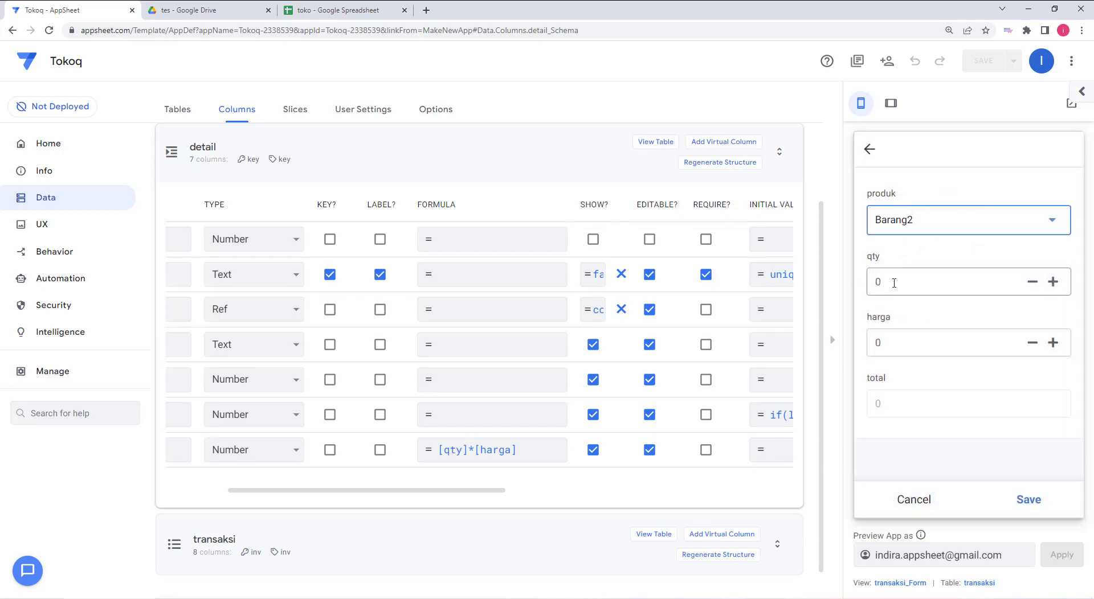
pyautogui.click(894, 284)
pyautogui.press('BackSpace')
pyautogui.write('5')
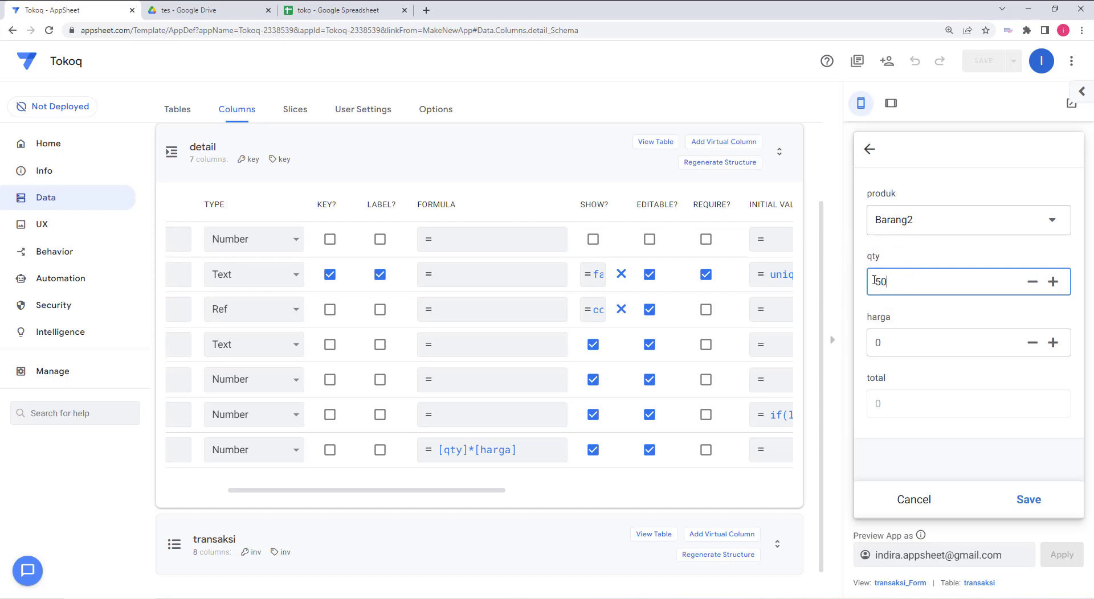
pyautogui.click(916, 350)
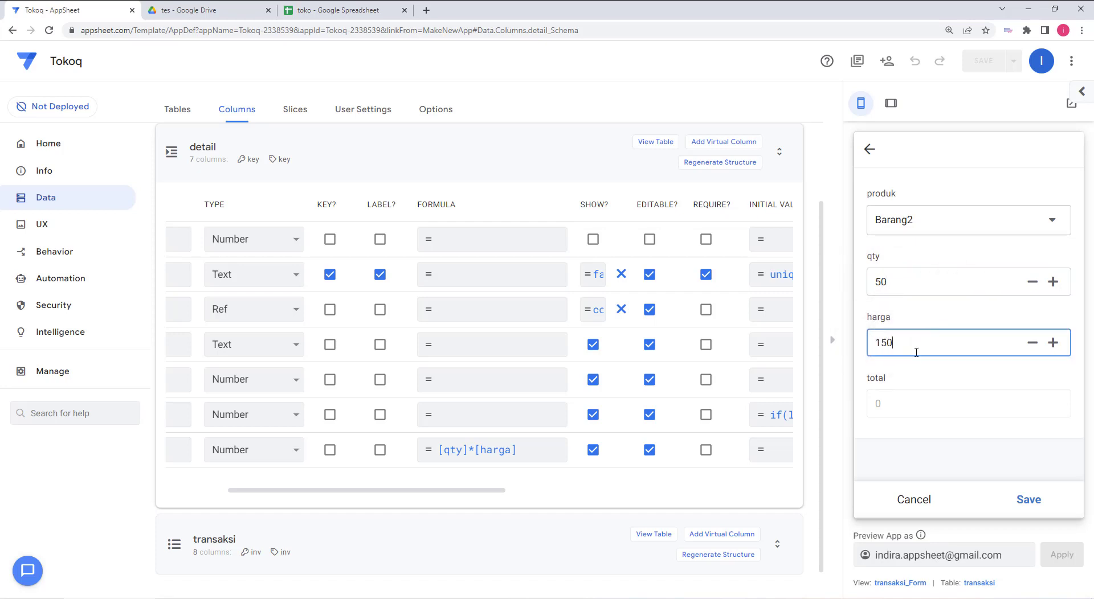
pyautogui.click(1026, 502)
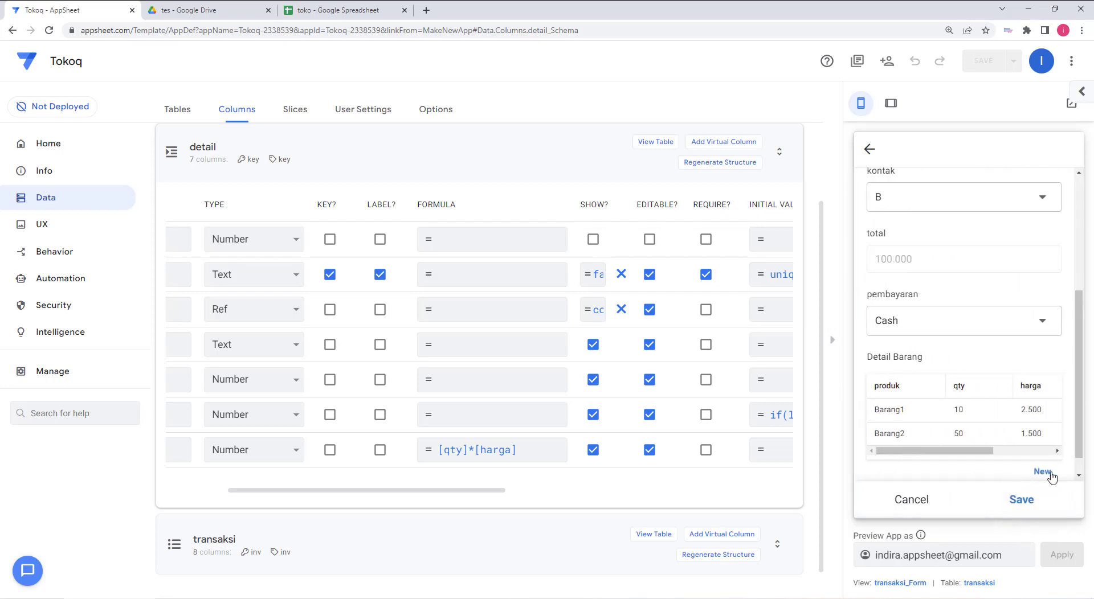
# Add and save a detail item for Barang3 with qty 100 and harga 4000, and save the Keluar transaction.
pyautogui.click(1043, 472)
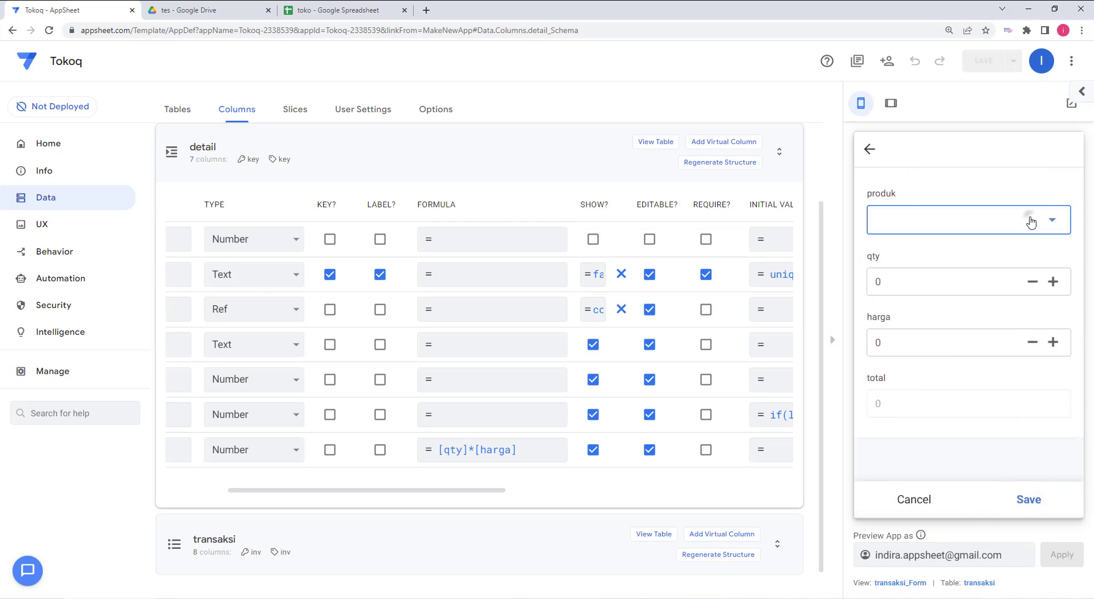
pyautogui.click(1032, 216)
pyautogui.click(928, 272)
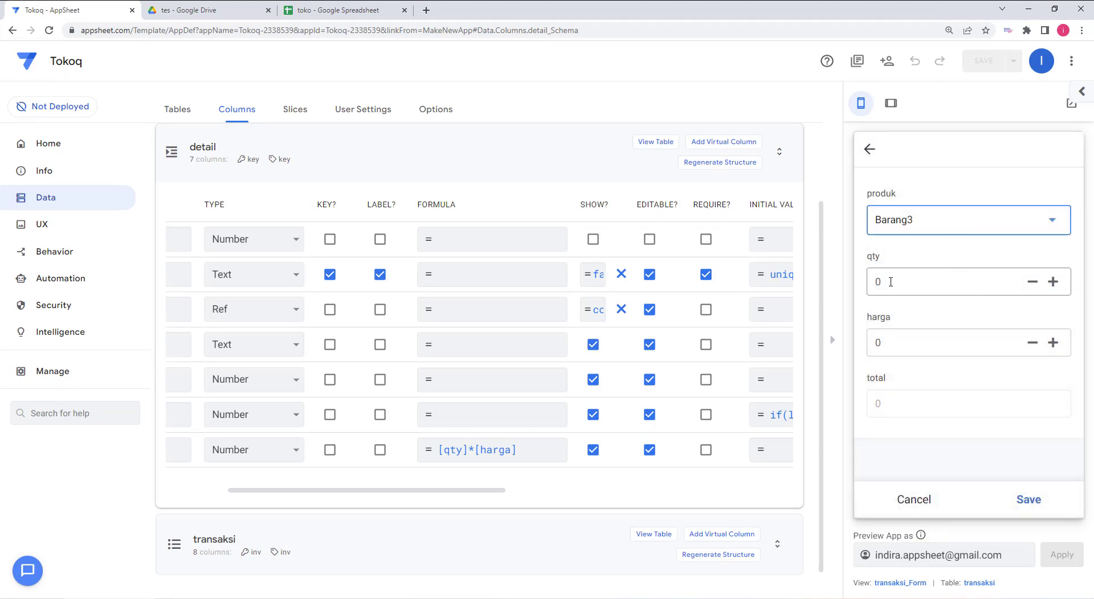
pyautogui.click(888, 282)
pyautogui.write('100')
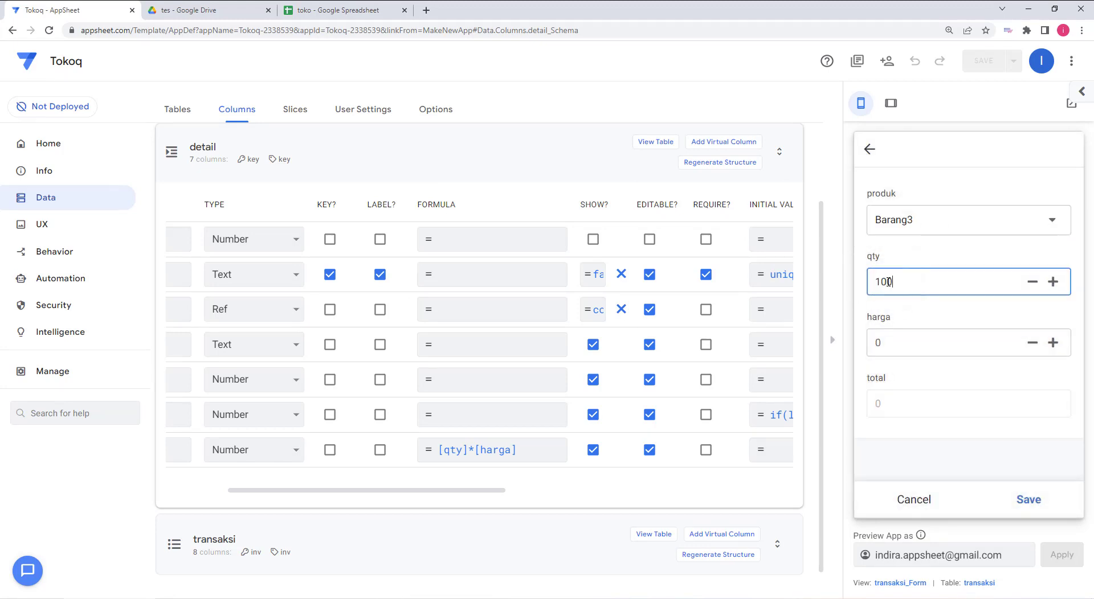
pyautogui.click(872, 348)
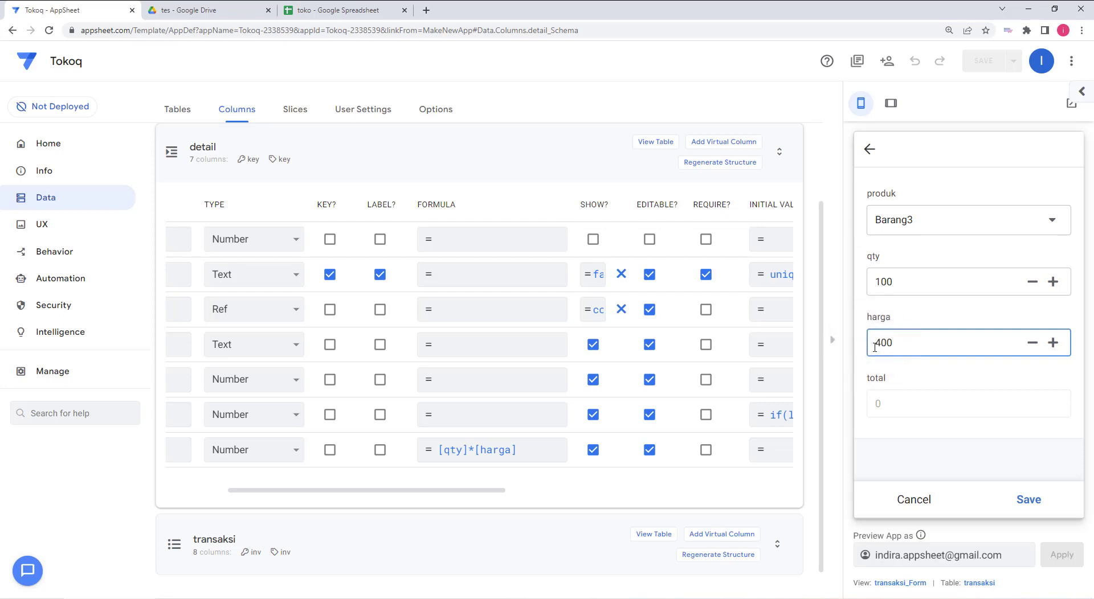
pyautogui.click(931, 373)
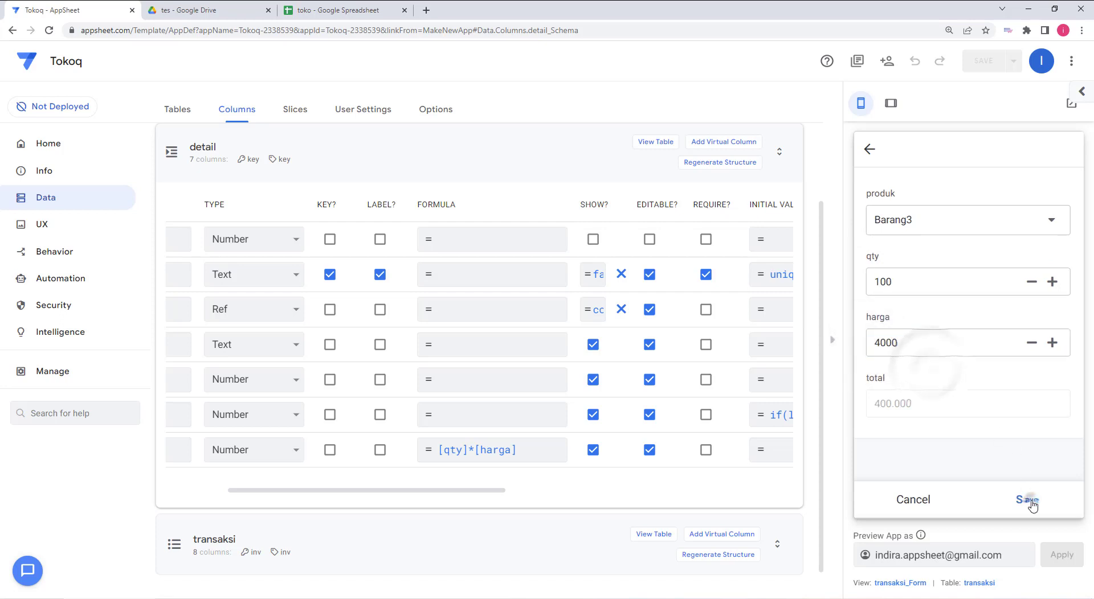
pyautogui.click(1028, 500)
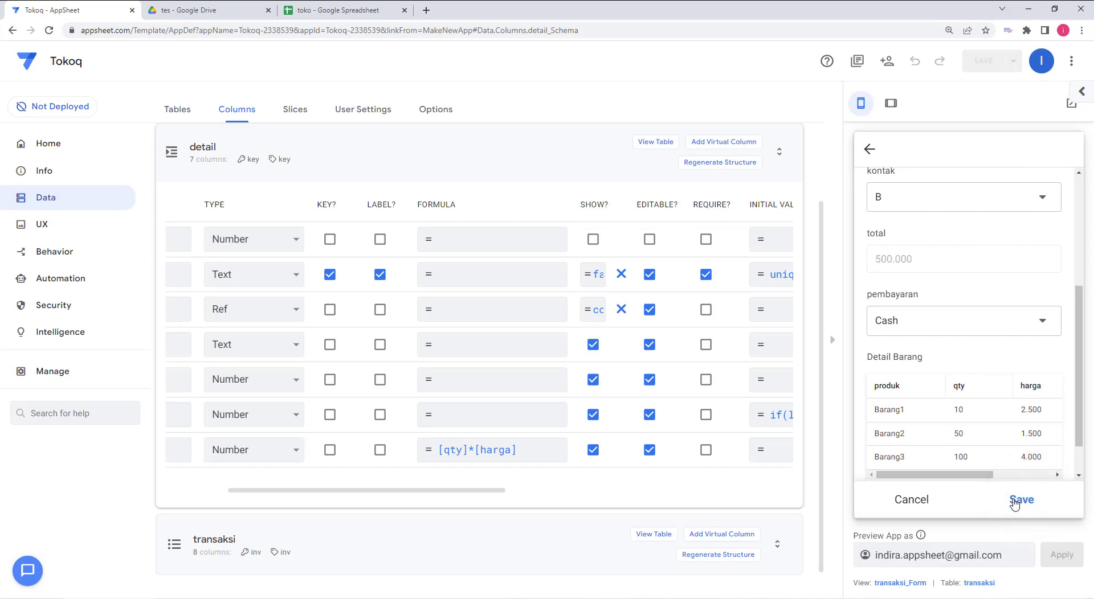
pyautogui.click(1020, 500)
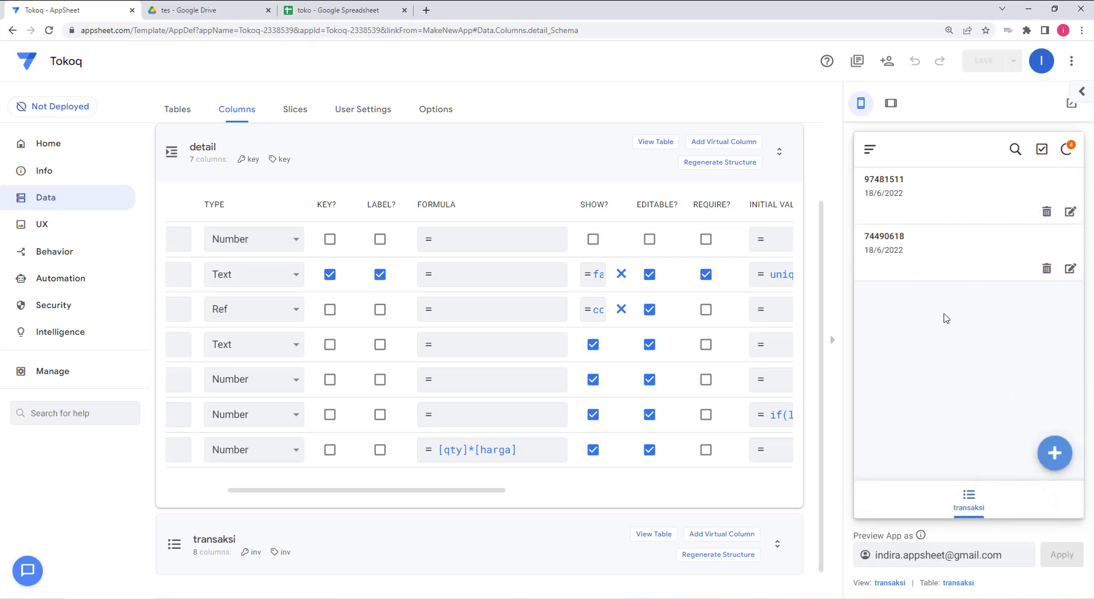
# In the UX settings of the transaksi primary view, add a grouping entry and change the view type to table.
pyautogui.click(41, 225)
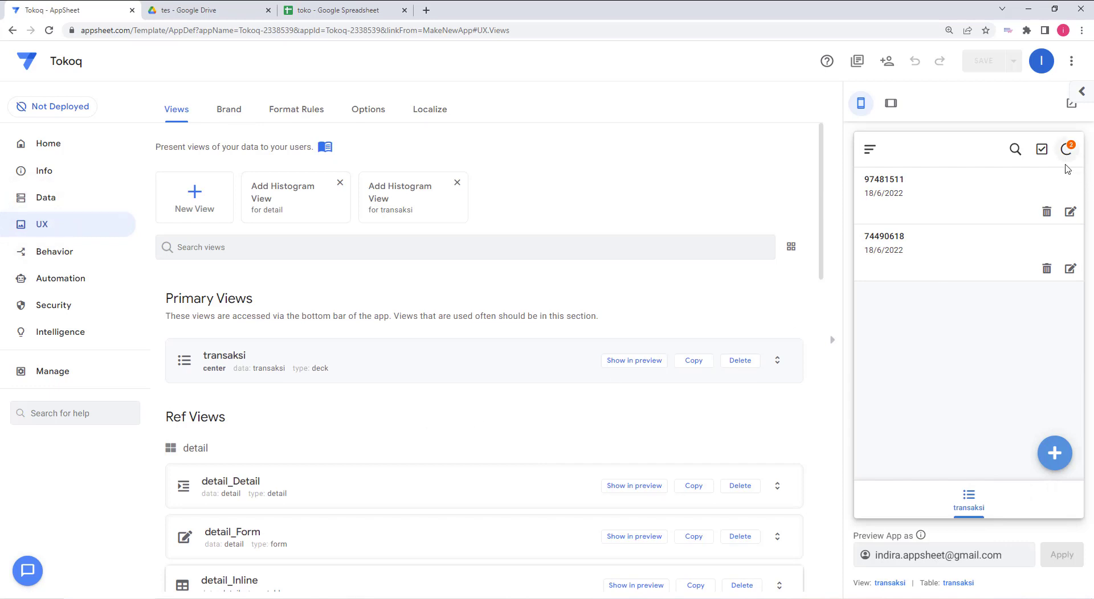
pyautogui.click(399, 359)
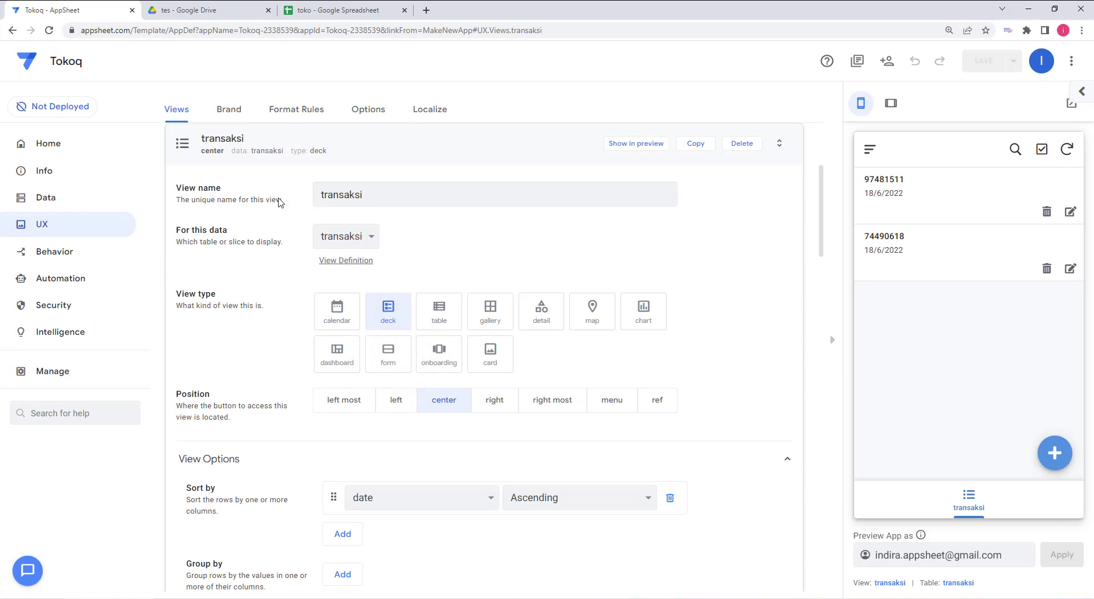
pyautogui.scroll(-3, 753, 288)
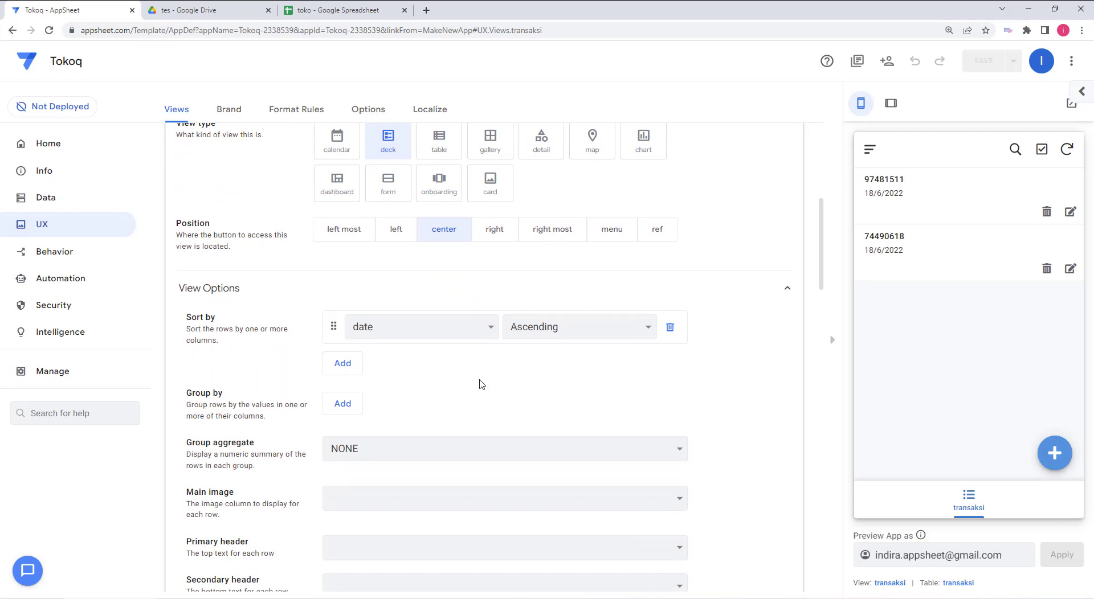
pyautogui.scroll(-1, 473, 370)
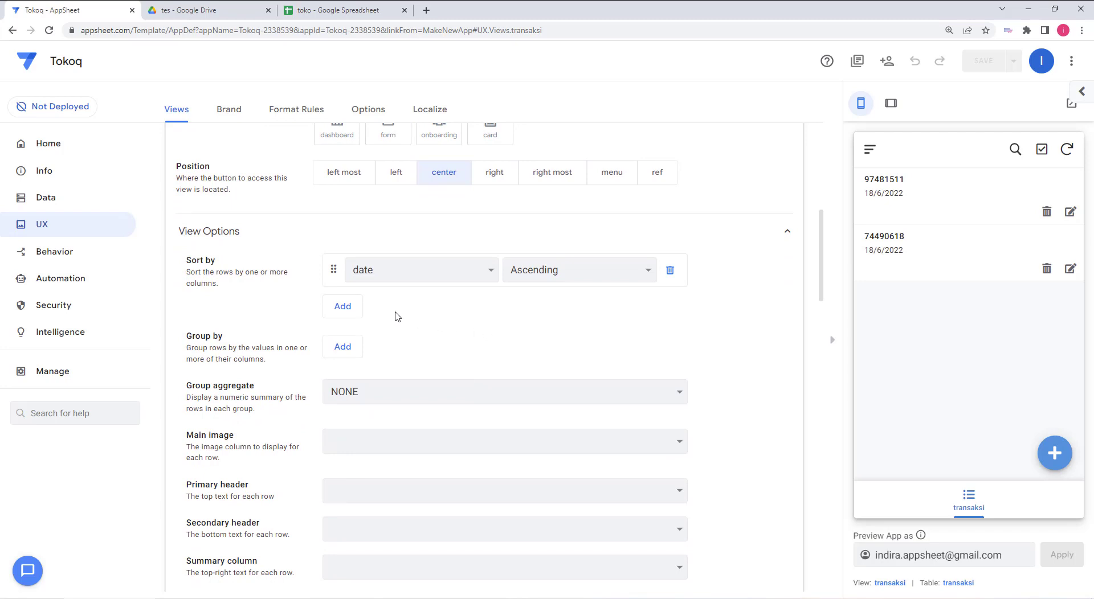
pyautogui.click(351, 346)
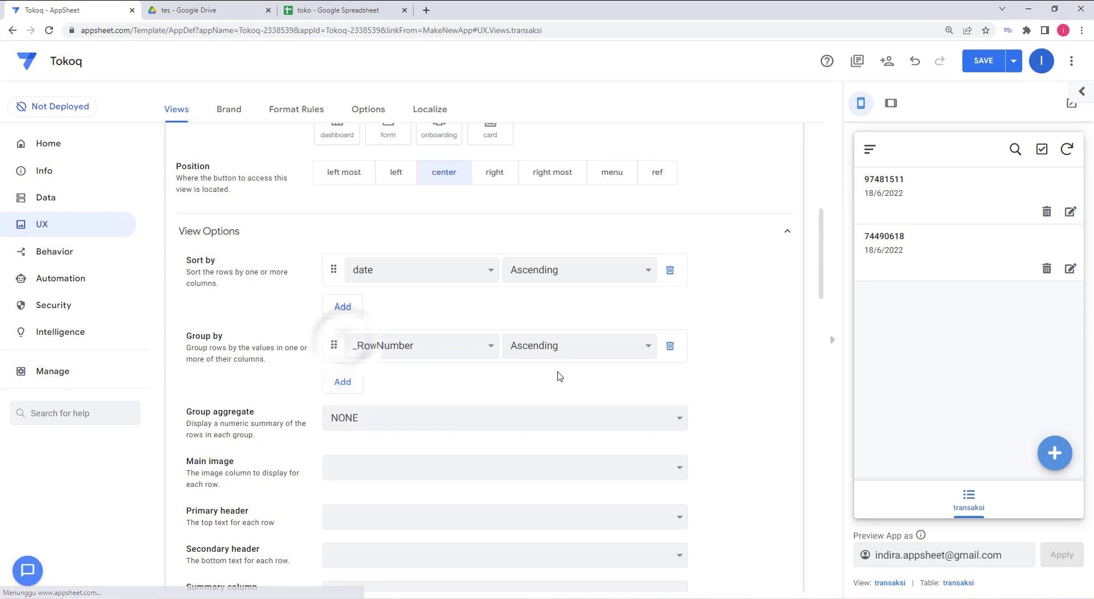
pyautogui.scroll(3, 413, 203)
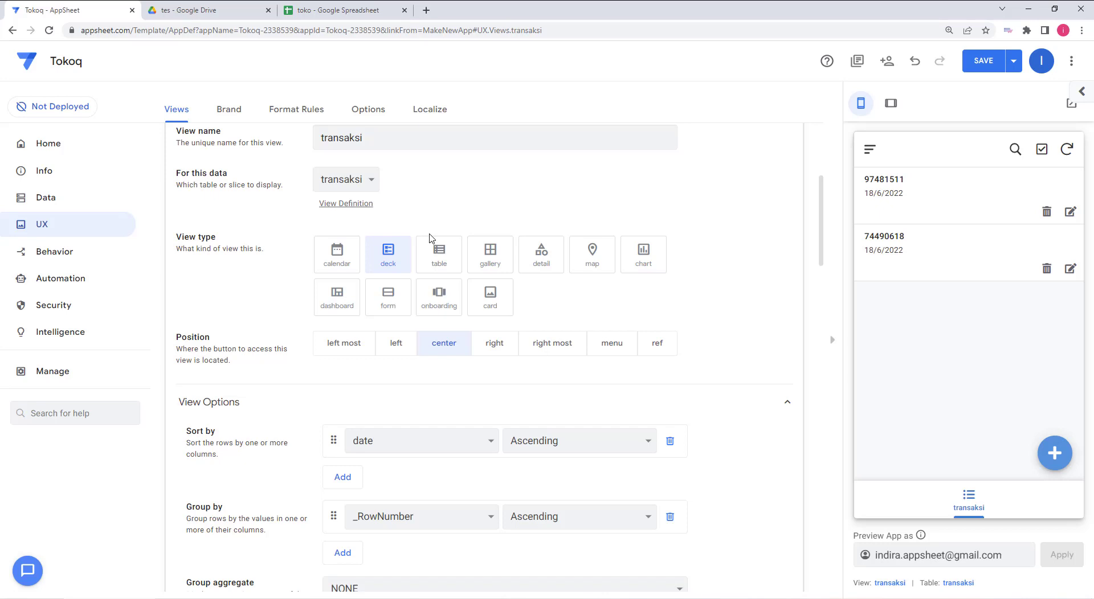
pyautogui.click(437, 257)
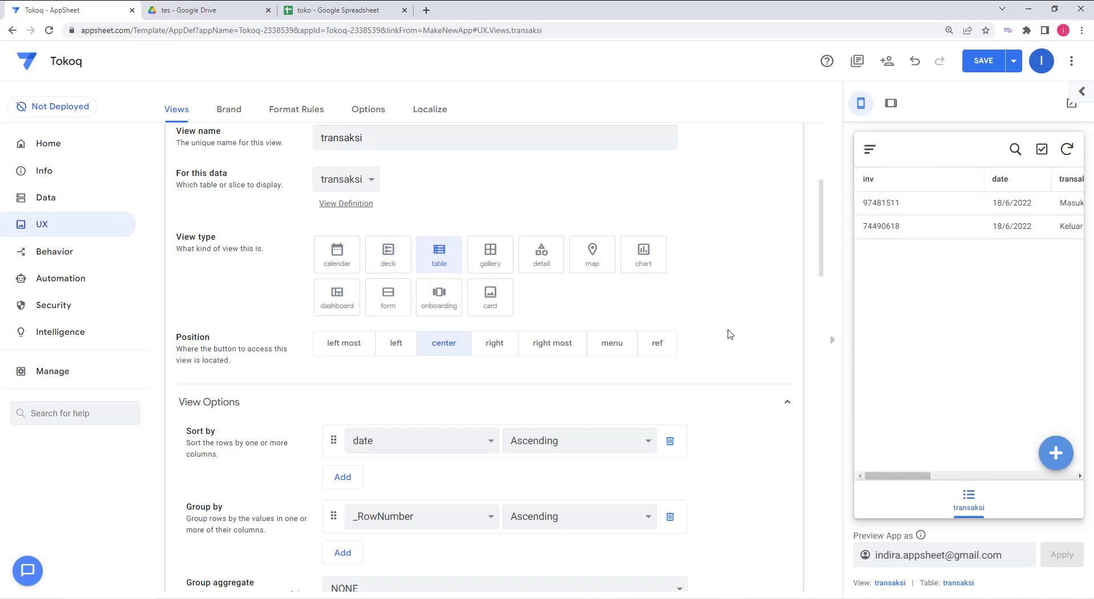
# Group the transaksi view by transaksi, date and _RowNumber in ascending order, and set the group aggregate to SUM :: total.
pyautogui.scroll(-4, 729, 335)
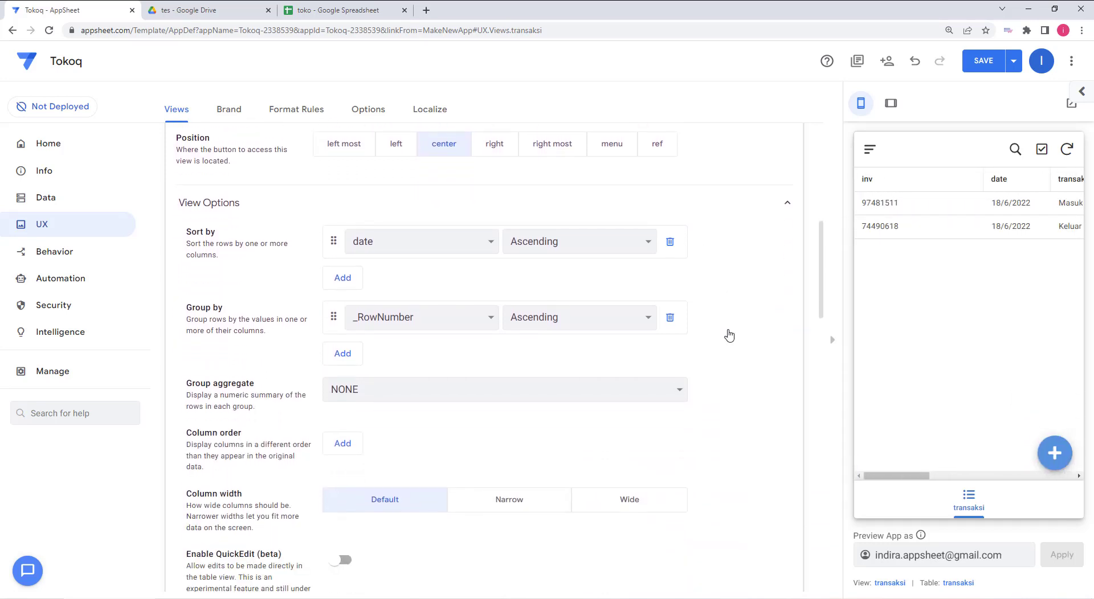
pyautogui.click(423, 290)
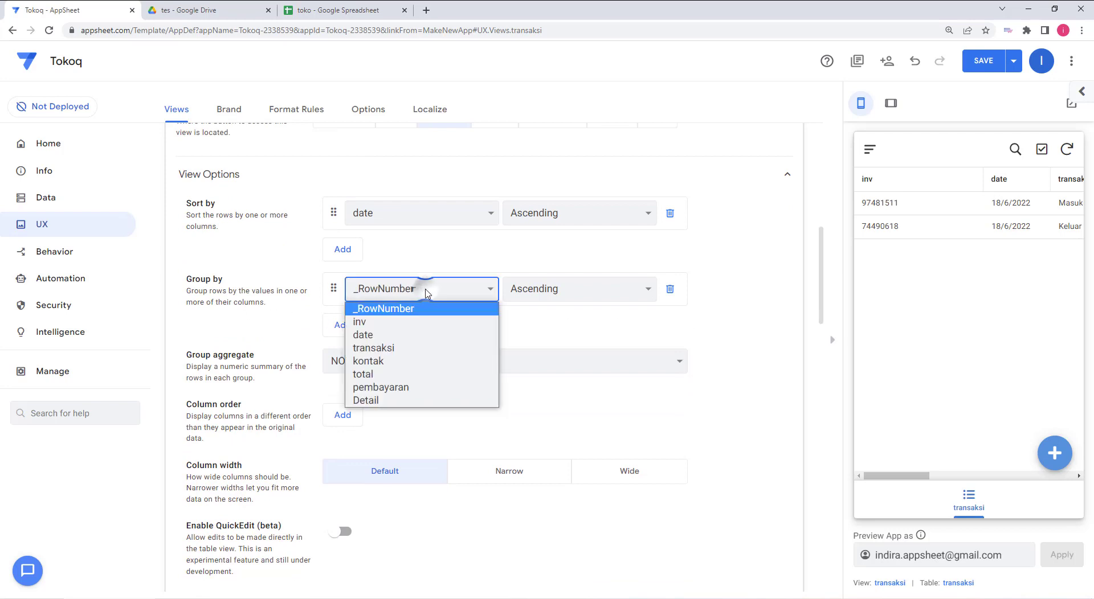
pyautogui.click(394, 348)
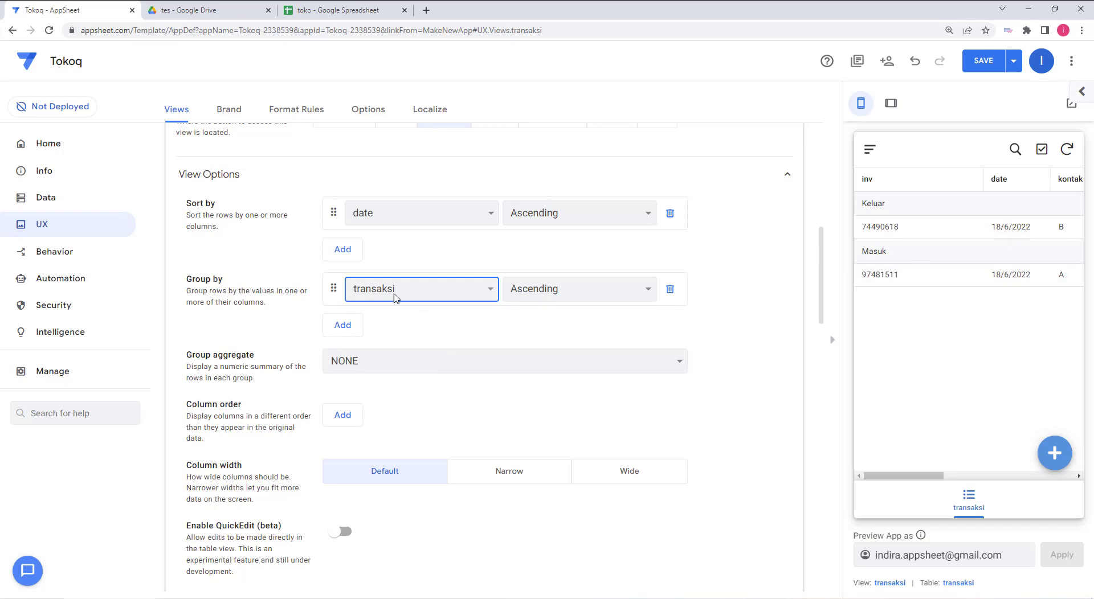
pyautogui.click(344, 324)
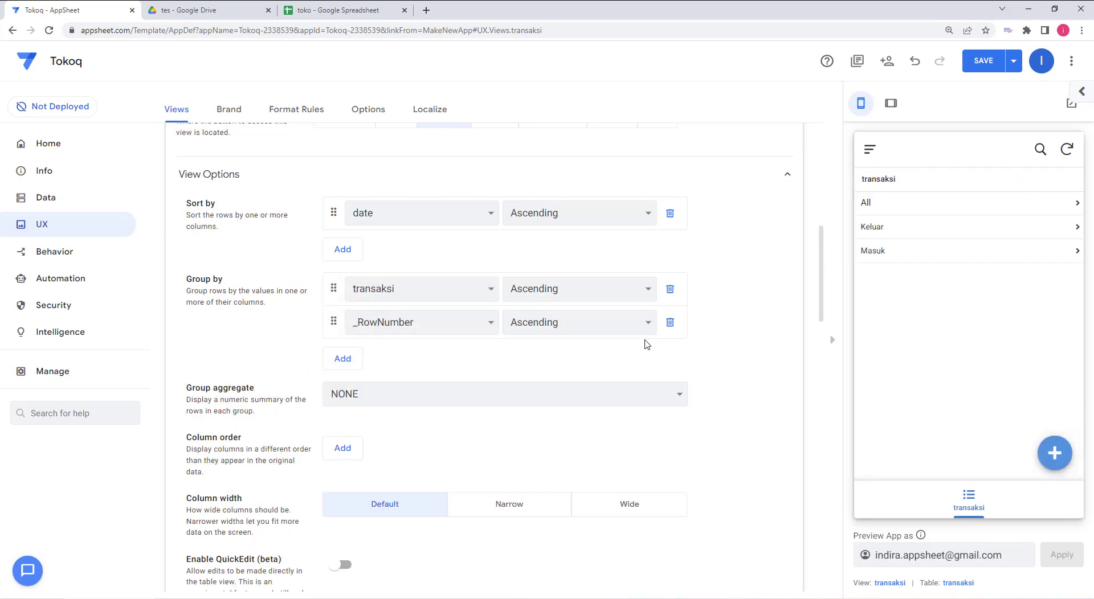
pyautogui.click(462, 322)
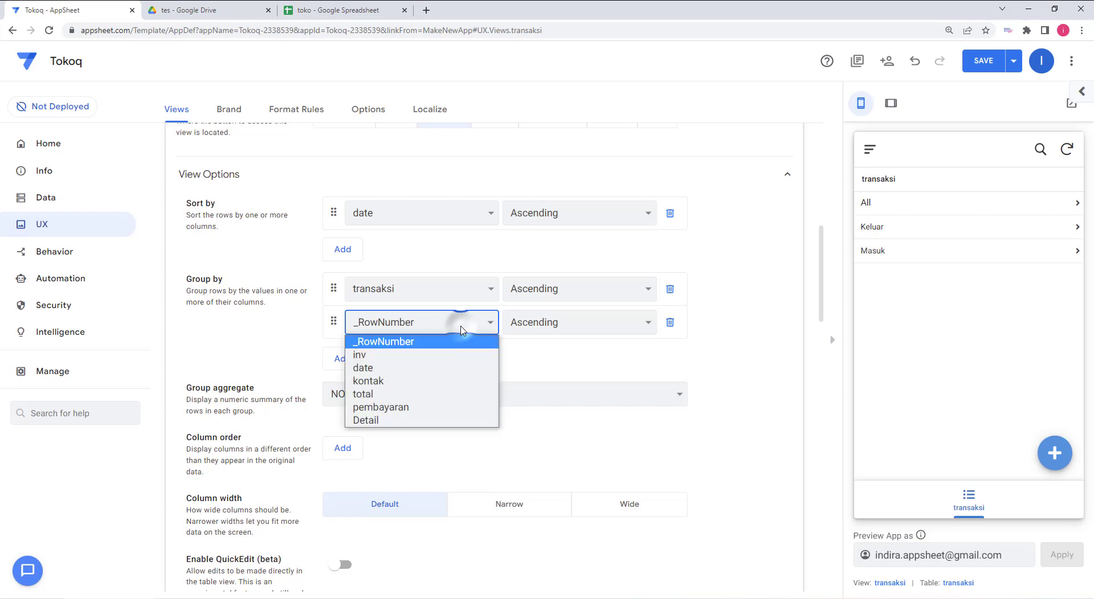
pyautogui.click(433, 366)
pyautogui.click(343, 359)
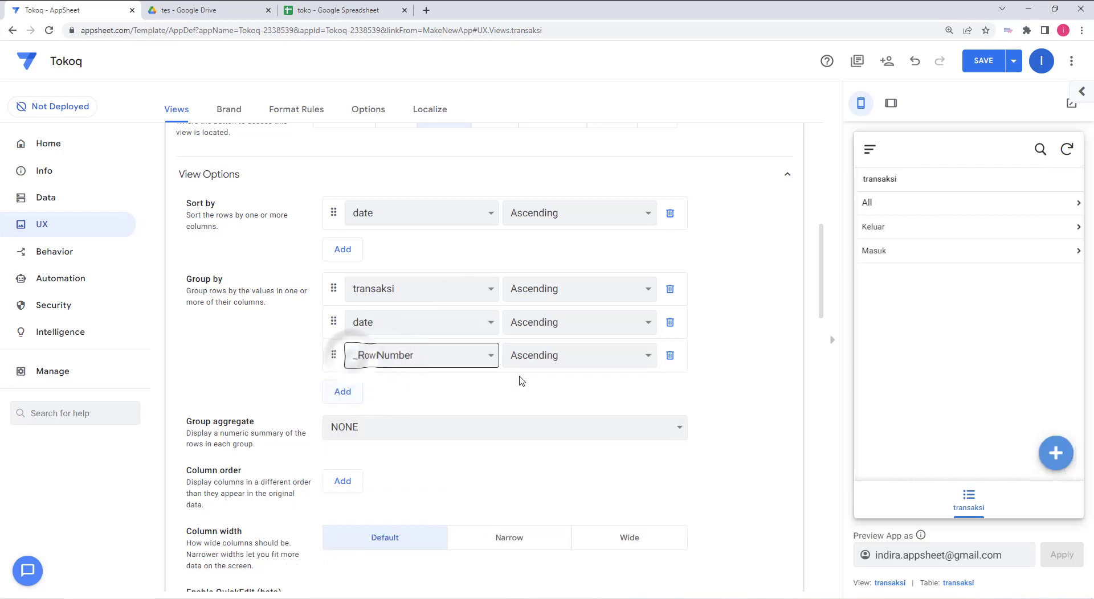
pyautogui.click(513, 433)
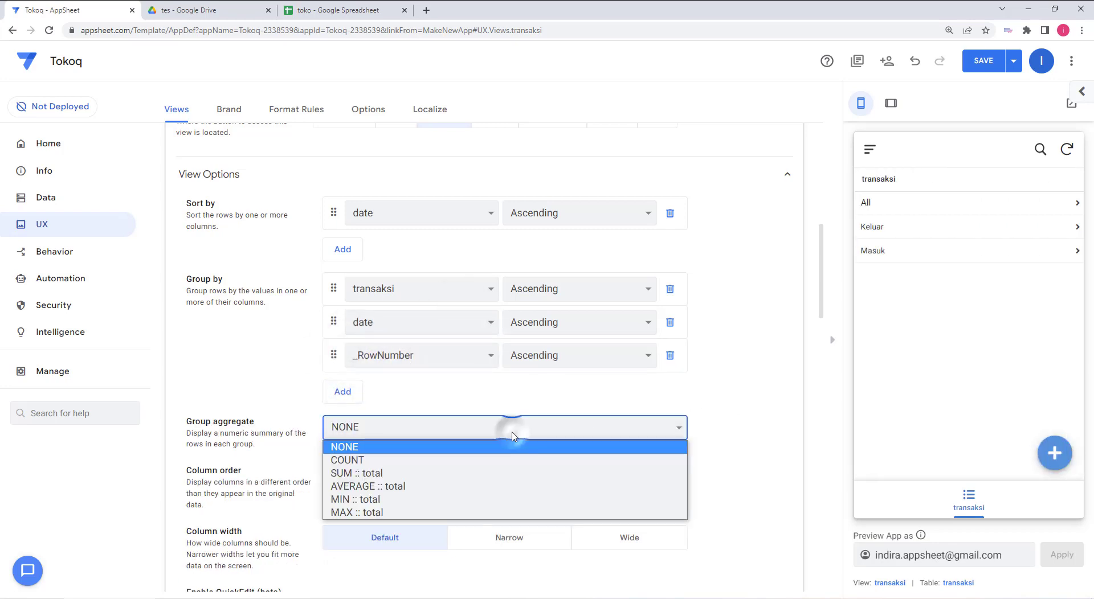
pyautogui.click(381, 472)
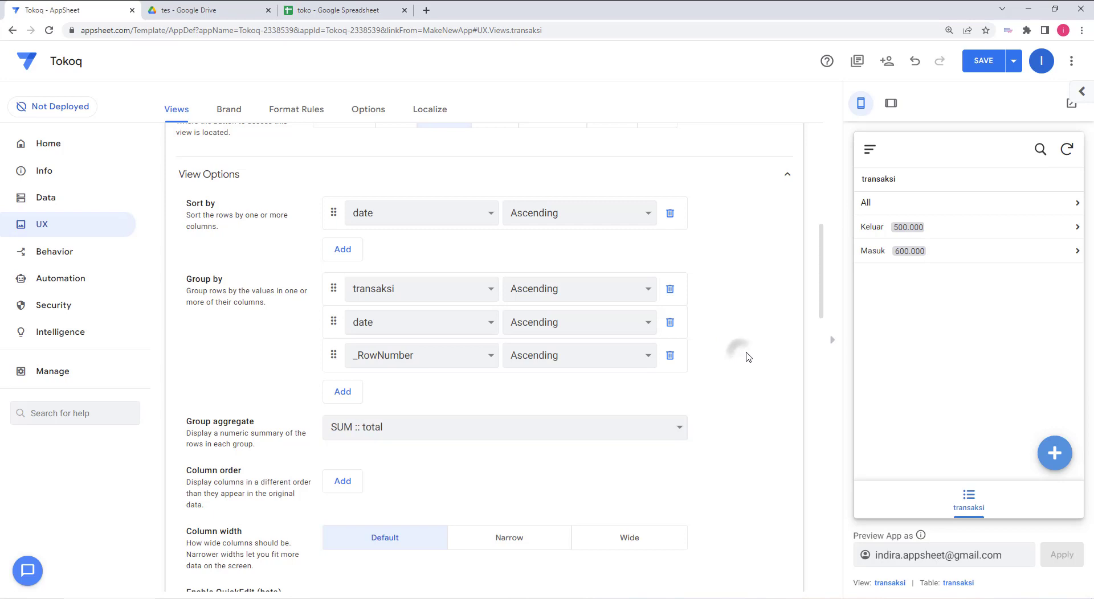
# Set the transaksi view's column order to kontak, pembayaran and total, and collapse the view's settings.
pyautogui.scroll(-2, 742, 350)
pyautogui.click(353, 369)
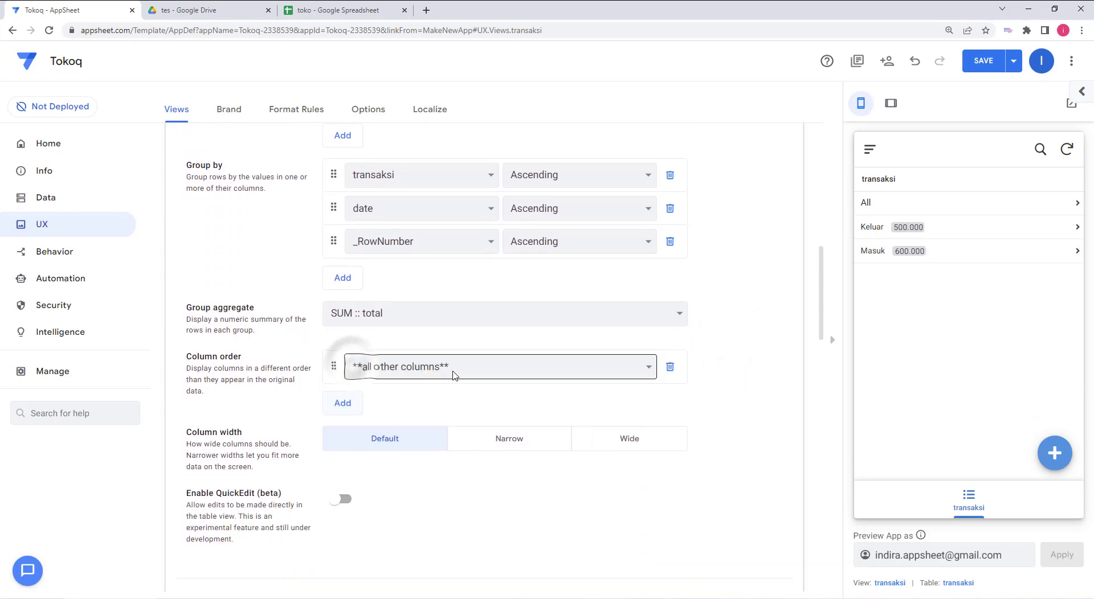
pyautogui.click(370, 367)
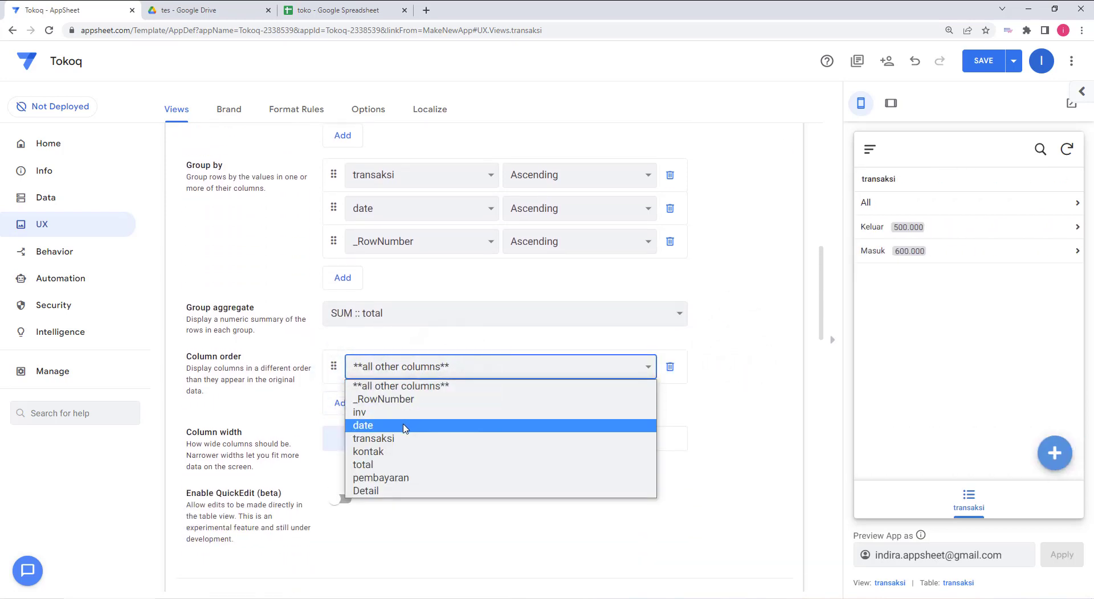
pyautogui.click(397, 456)
pyautogui.click(349, 404)
pyautogui.click(368, 399)
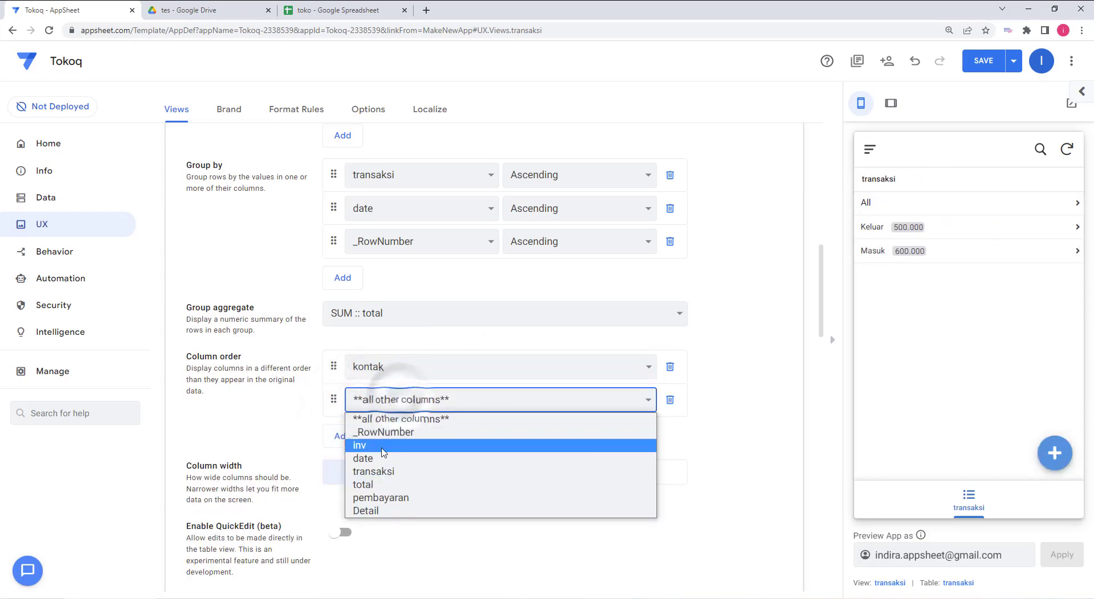
pyautogui.click(379, 497)
pyautogui.click(343, 436)
pyautogui.click(376, 432)
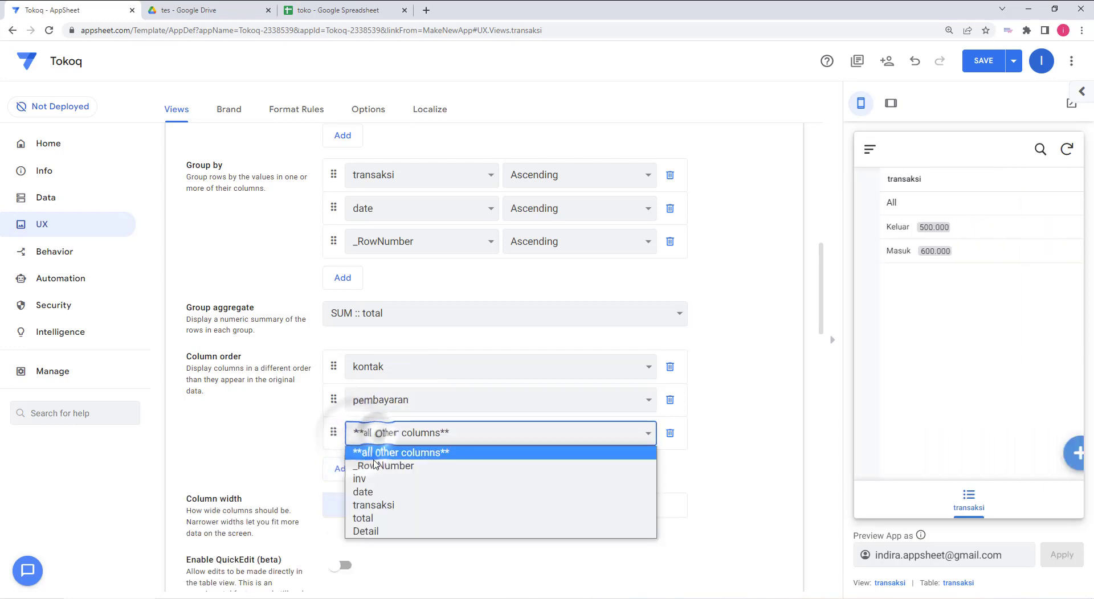
pyautogui.click(365, 518)
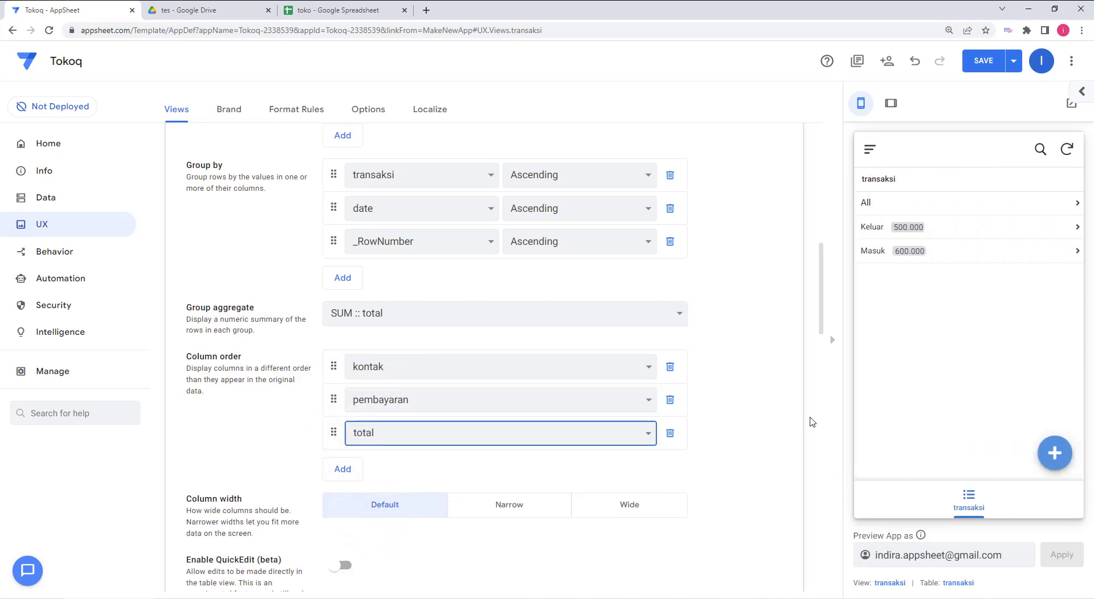
pyautogui.scroll(10, 774, 418)
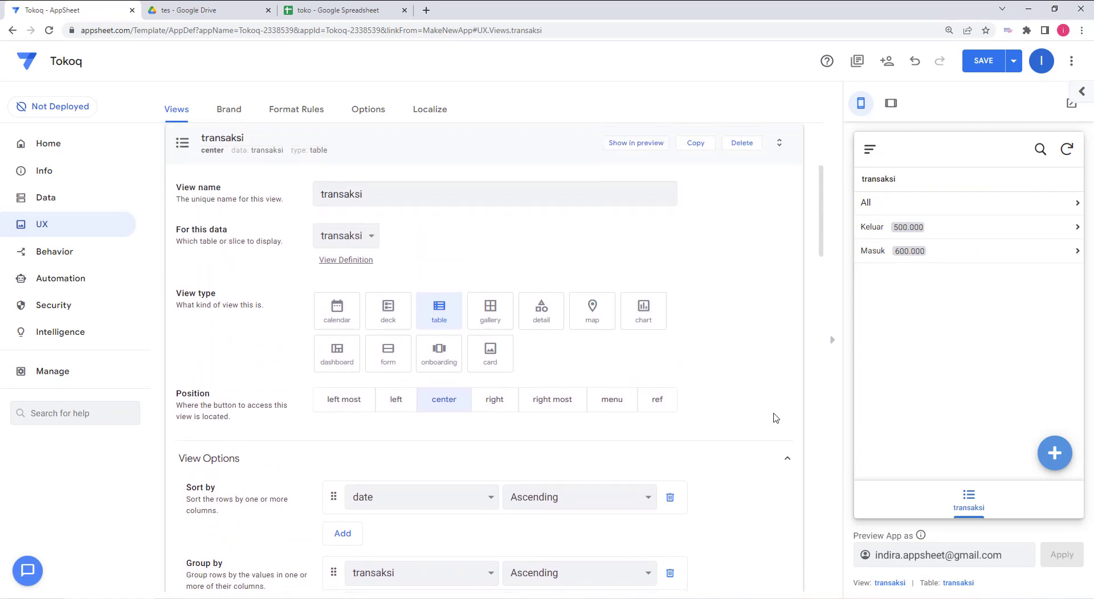
pyautogui.click(314, 261)
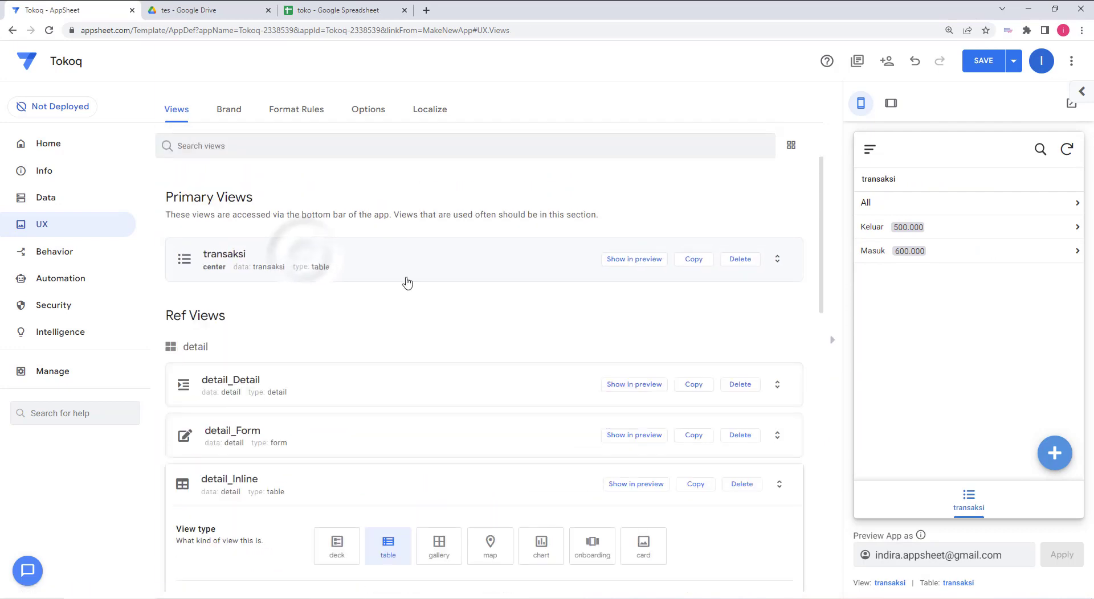
# Save and verify the app's data, and check the date grouping under Keluar in the transaksi preview.
pyautogui.click(1013, 61)
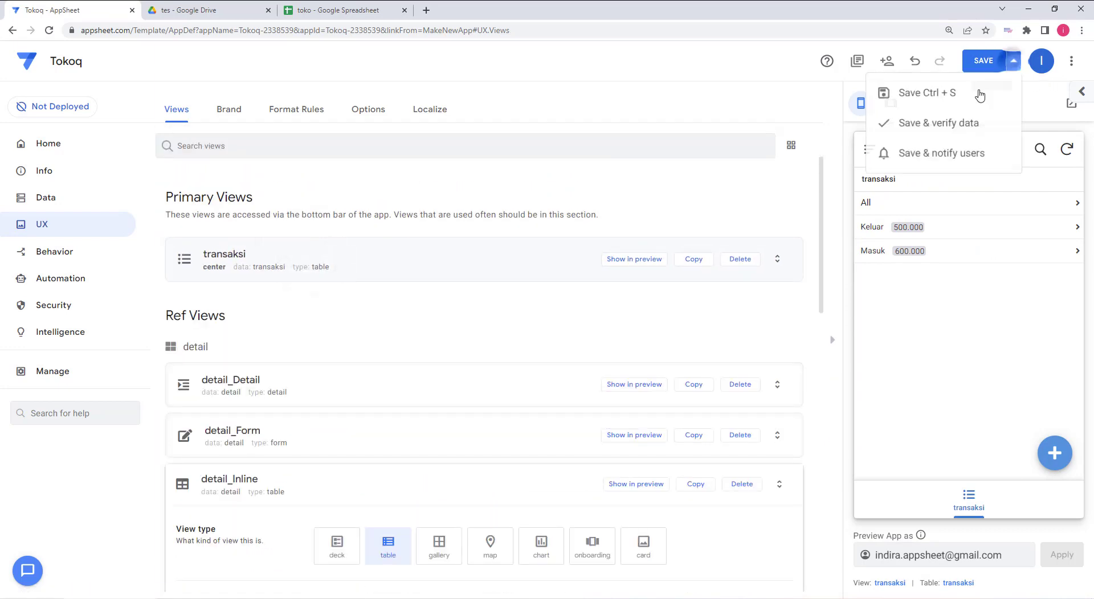
pyautogui.click(952, 122)
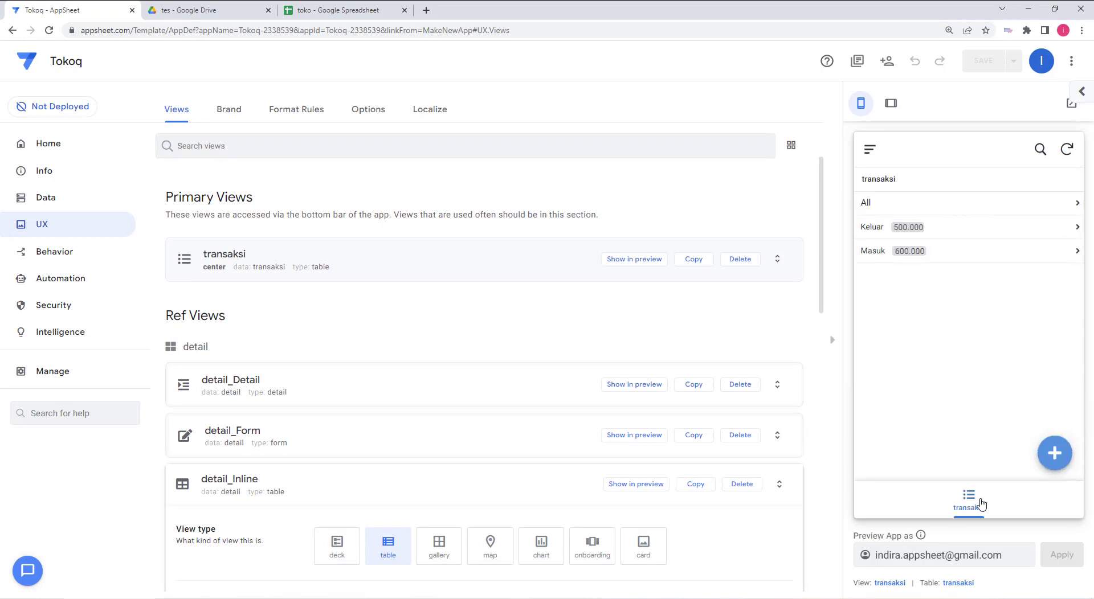
pyautogui.click(966, 504)
pyautogui.click(966, 234)
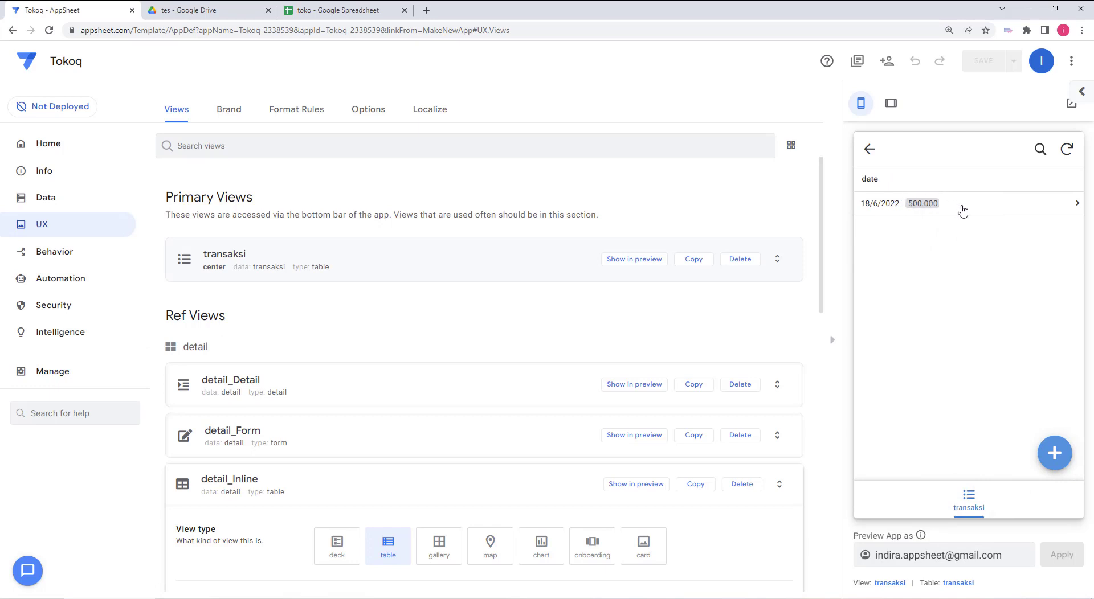
pyautogui.click(869, 150)
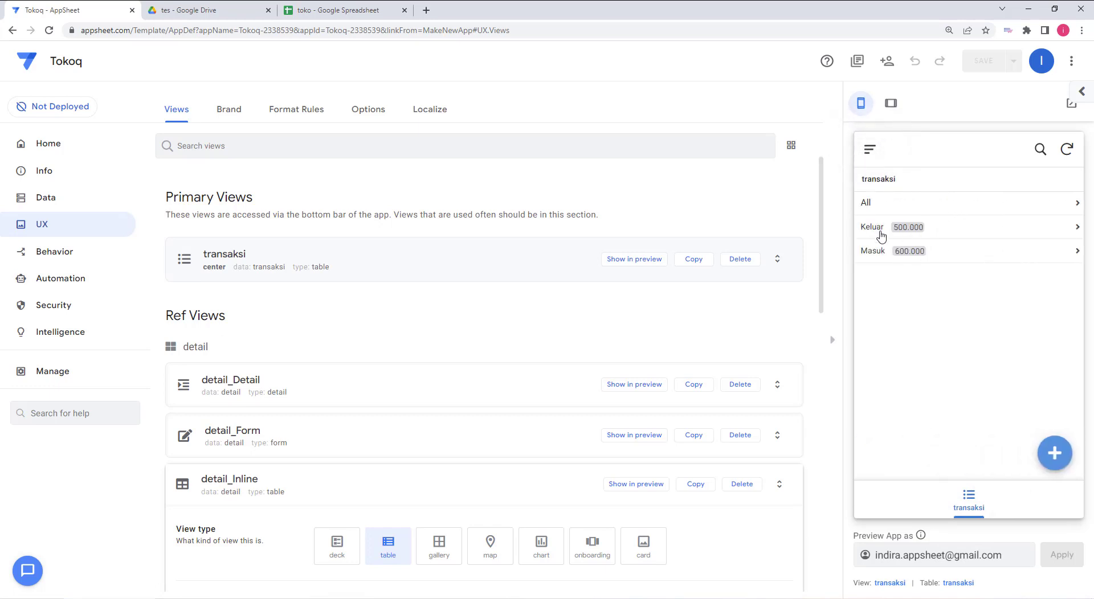
pyautogui.click(956, 229)
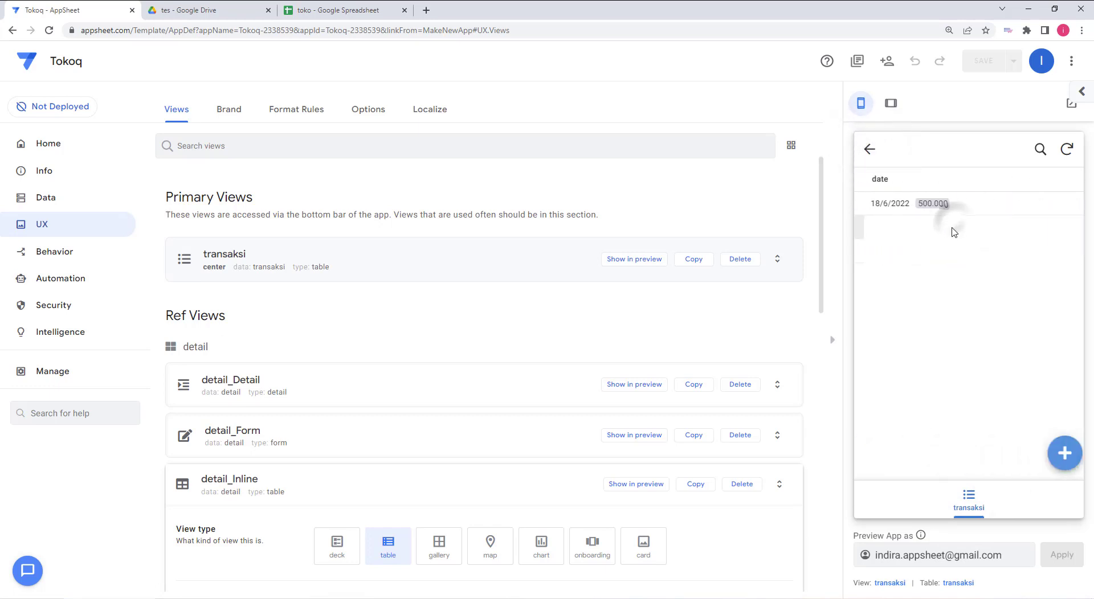
pyautogui.click(860, 153)
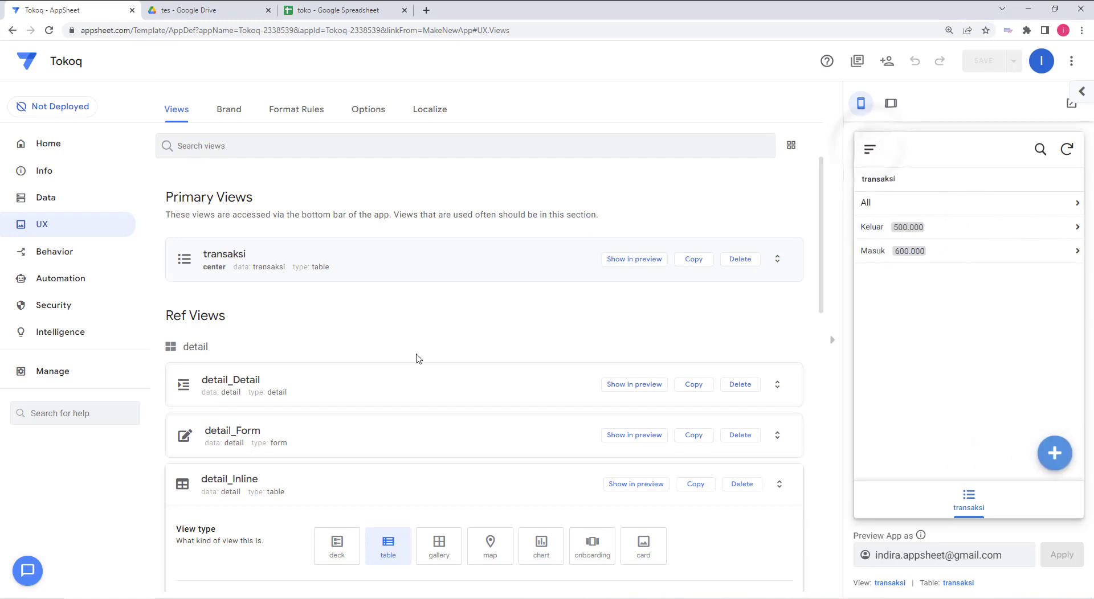
# In the transaksi view's grouping settings, move date above transaksi as the first grouping level.
pyautogui.click(397, 261)
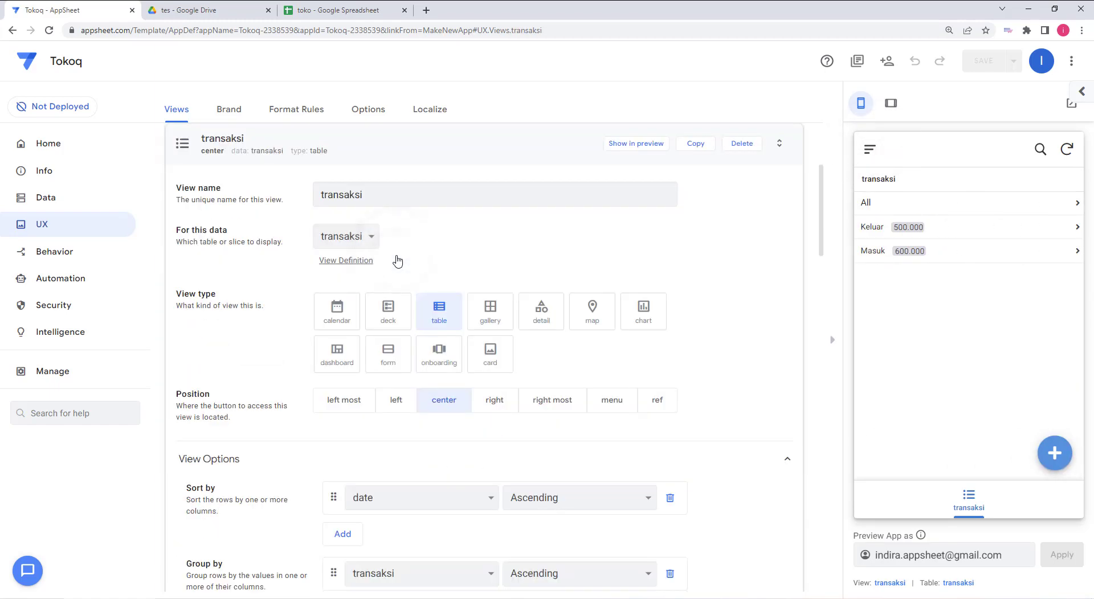
pyautogui.scroll(-3, 432, 430)
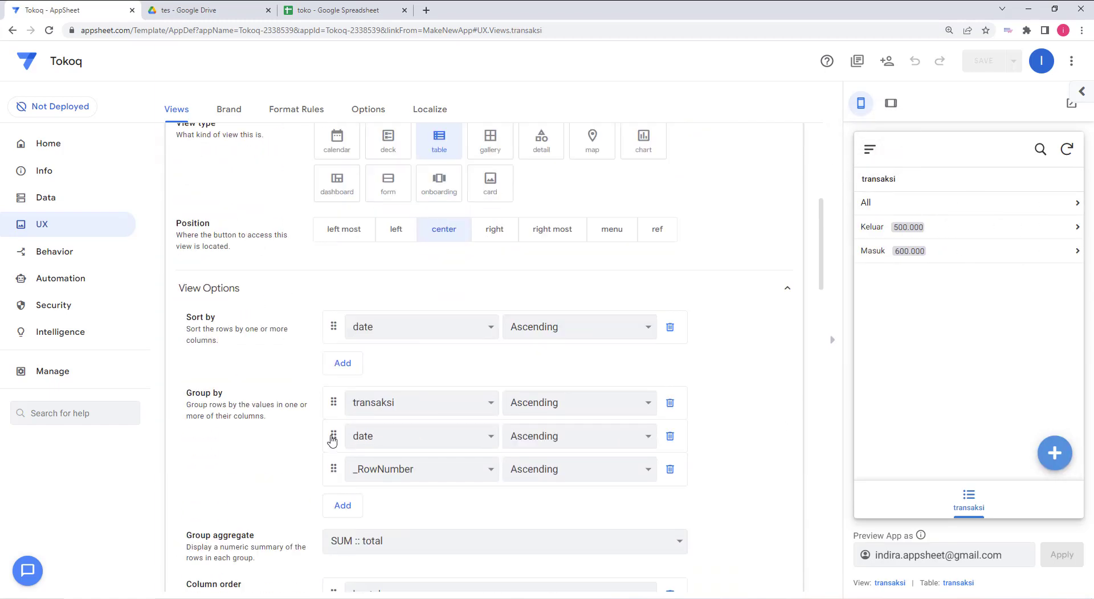
pyautogui.moveTo(333, 441); pyautogui.dragTo(333, 402)
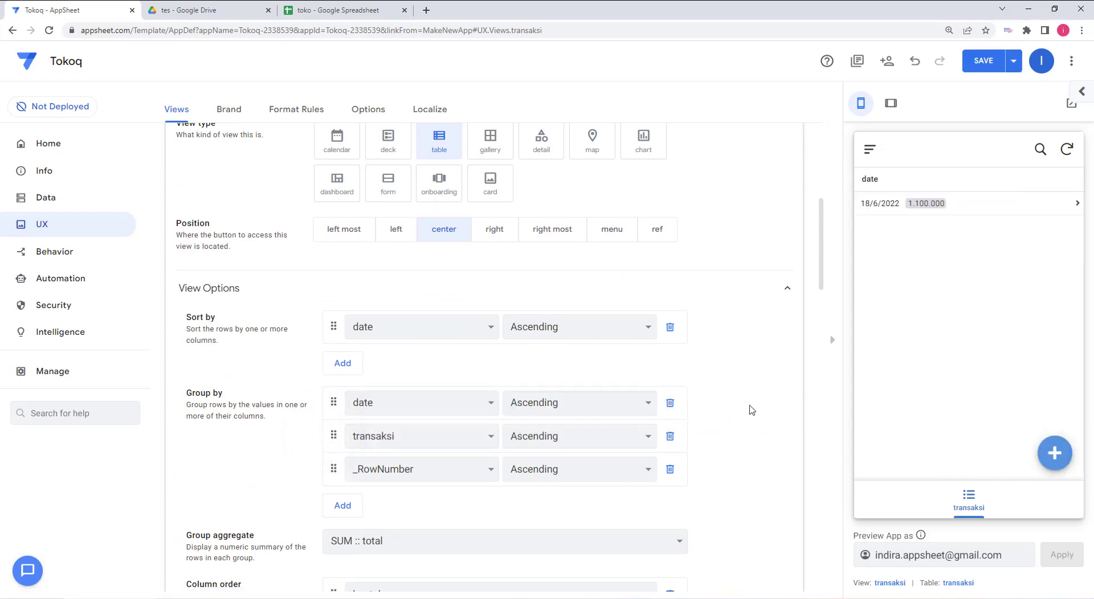
# Set both the date grouping and the date sorting of the transaksi view to Descending, and save the app.
pyautogui.click(586, 403)
pyautogui.click(585, 434)
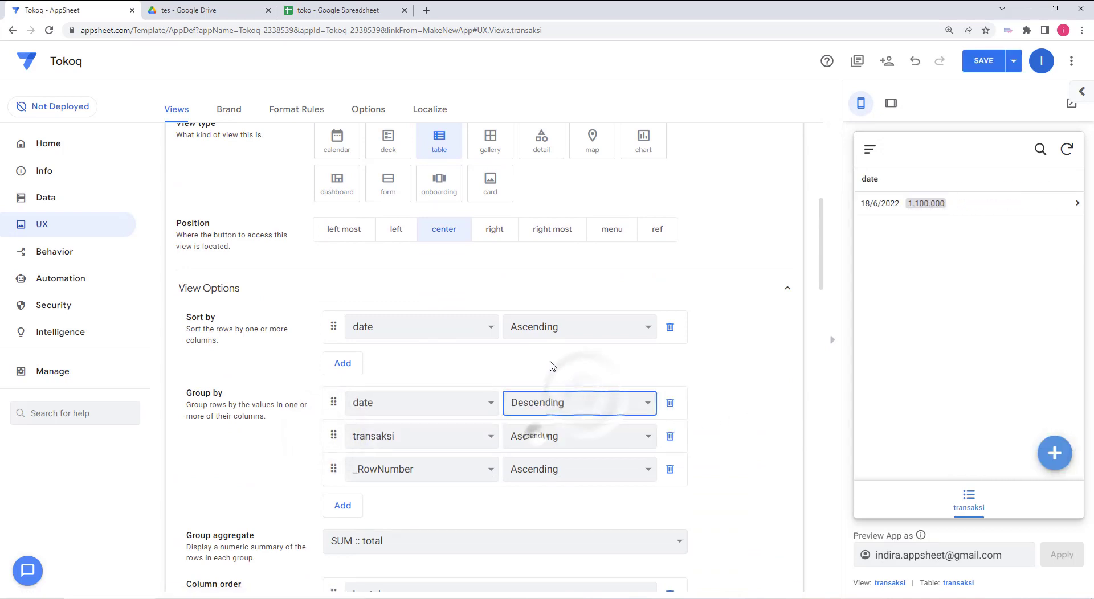
pyautogui.click(583, 328)
pyautogui.click(570, 359)
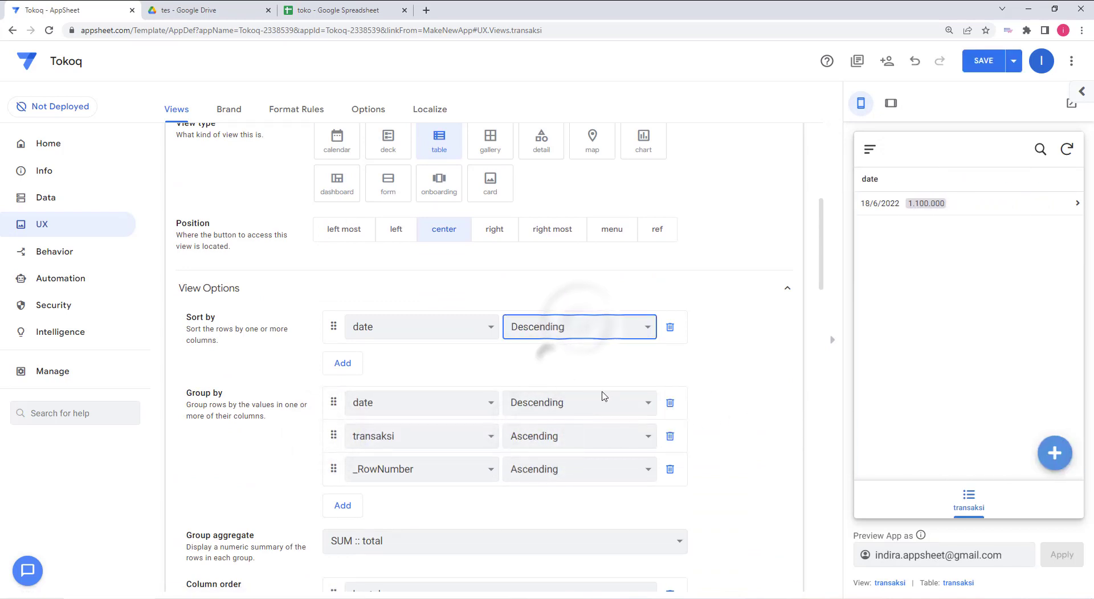
pyautogui.click(985, 64)
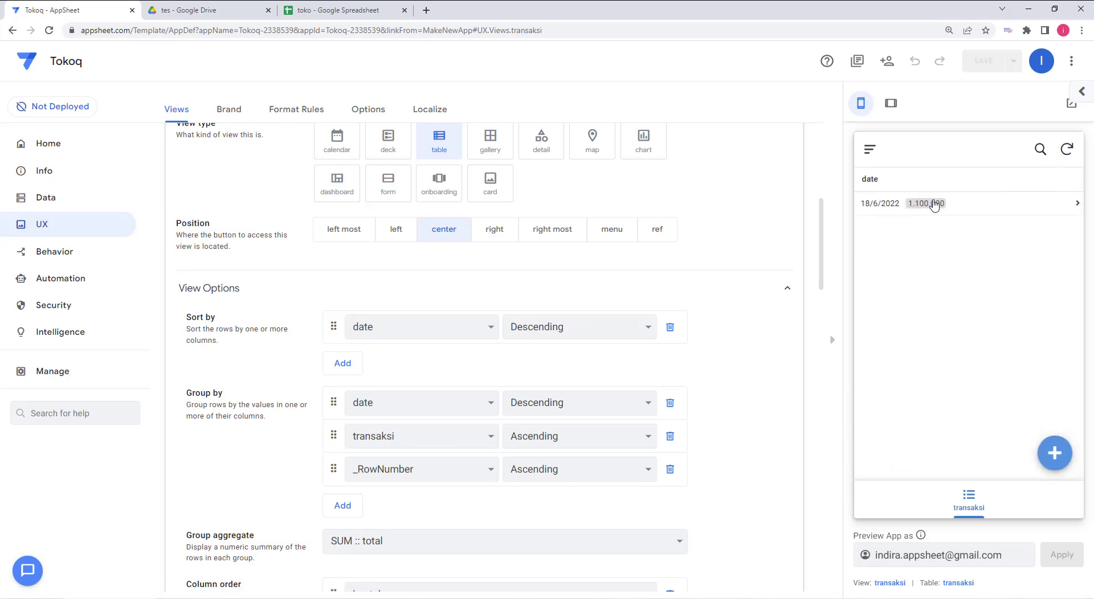
# Browse the 18/6/2022 date group in the app preview and open its Keluar transactions.
pyautogui.click(964, 212)
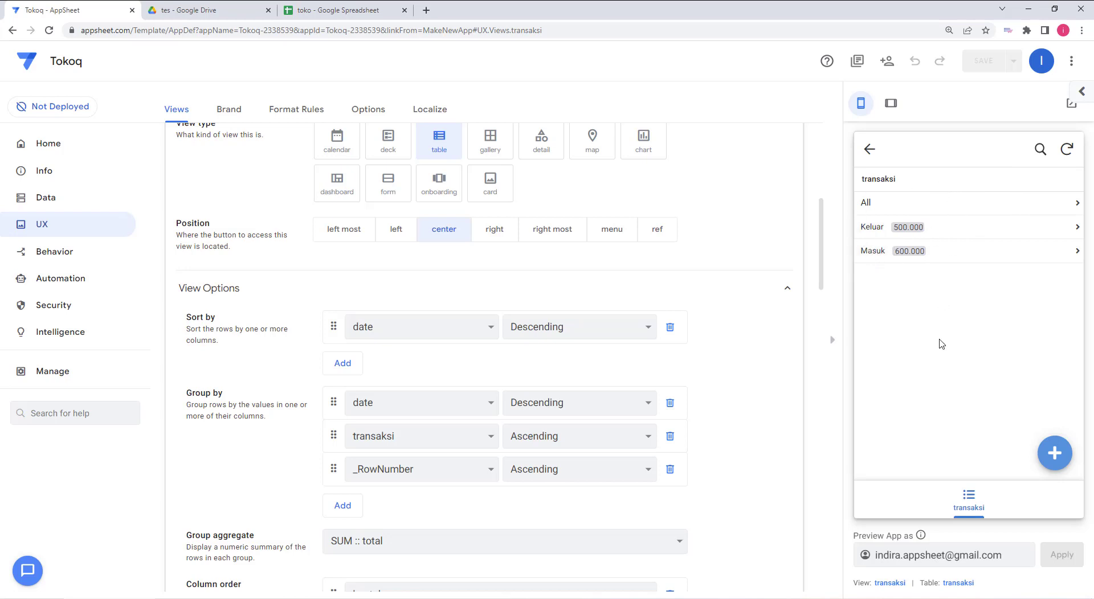
pyautogui.click(869, 149)
pyautogui.click(975, 489)
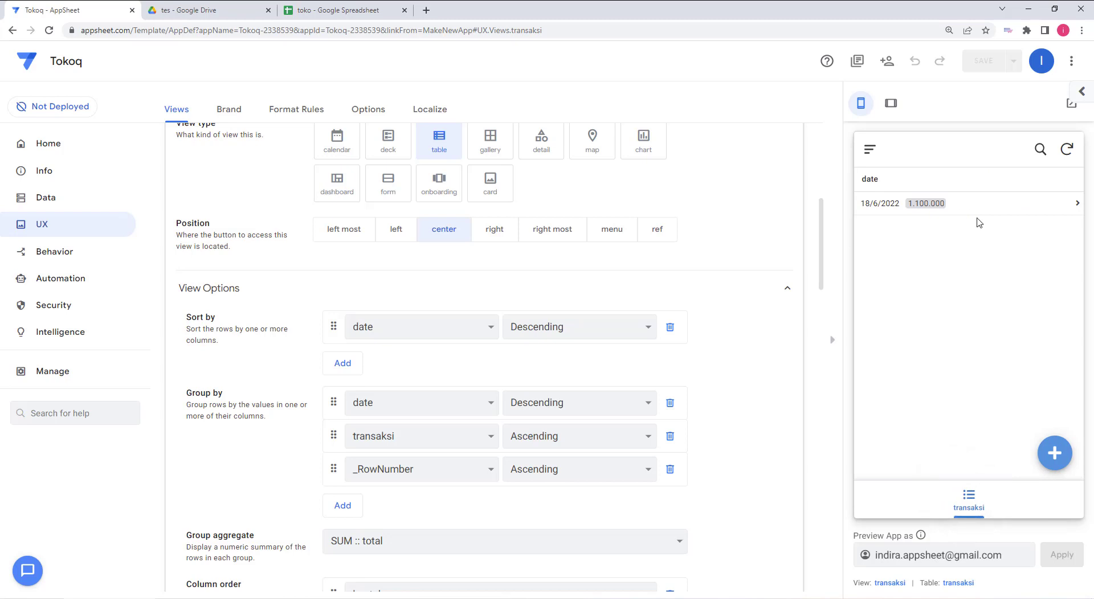
pyautogui.click(942, 209)
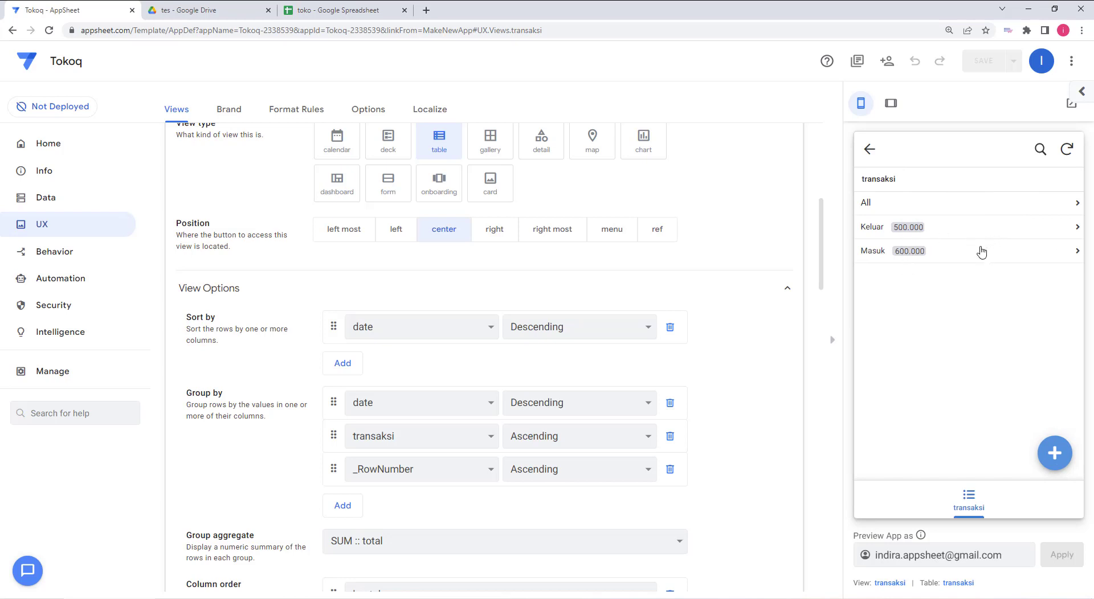
pyautogui.click(968, 228)
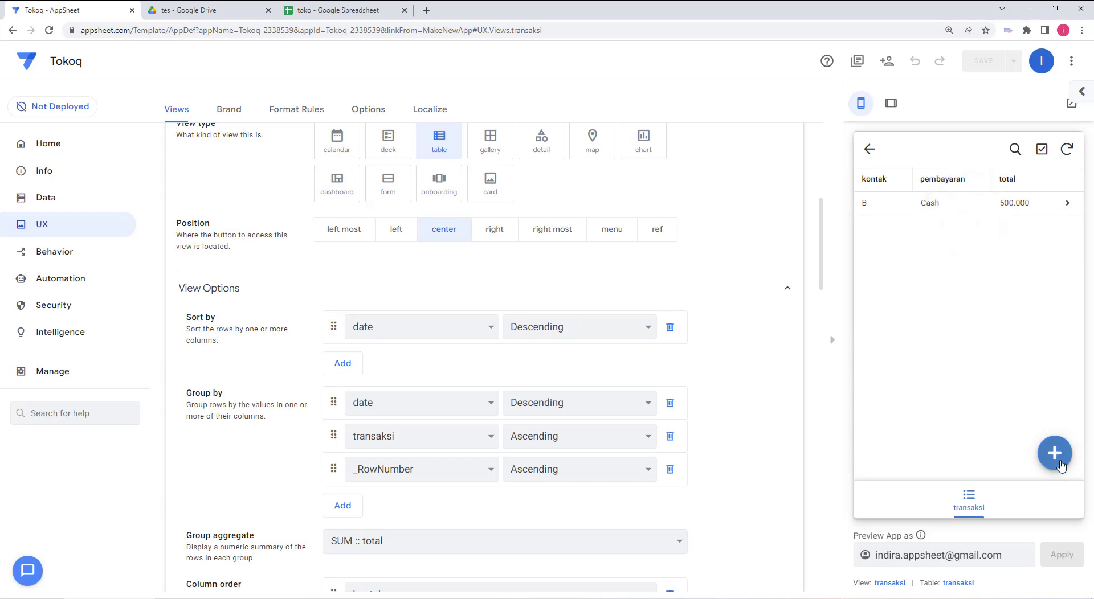
# Start a new Keluar transaction with the new kontak C and pembayaran Cash.
pyautogui.click(1055, 454)
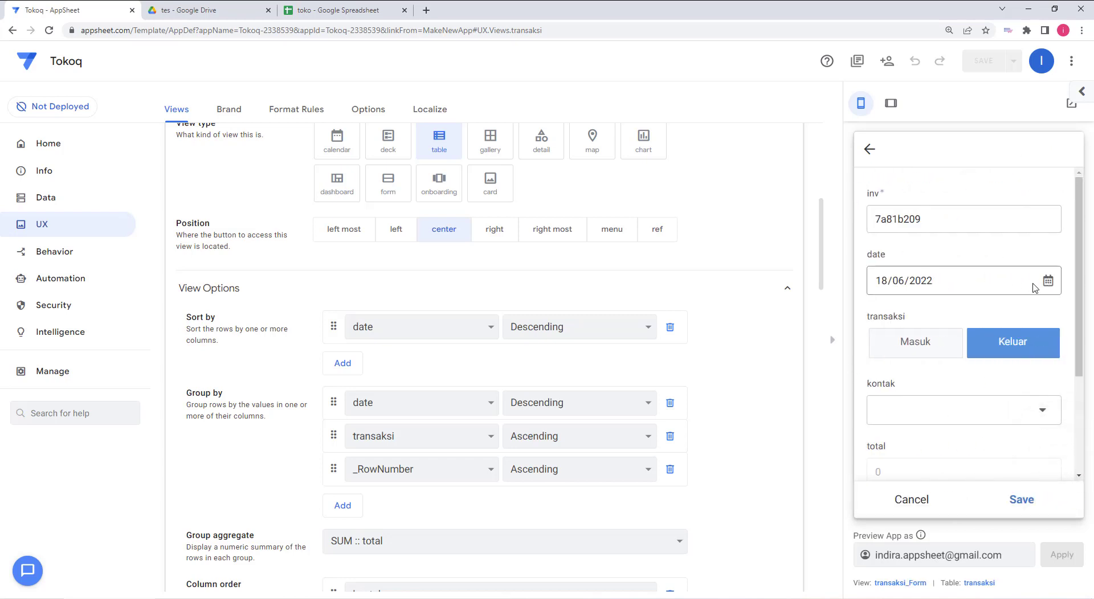
pyautogui.scroll(-3, 969, 307)
pyautogui.click(918, 264)
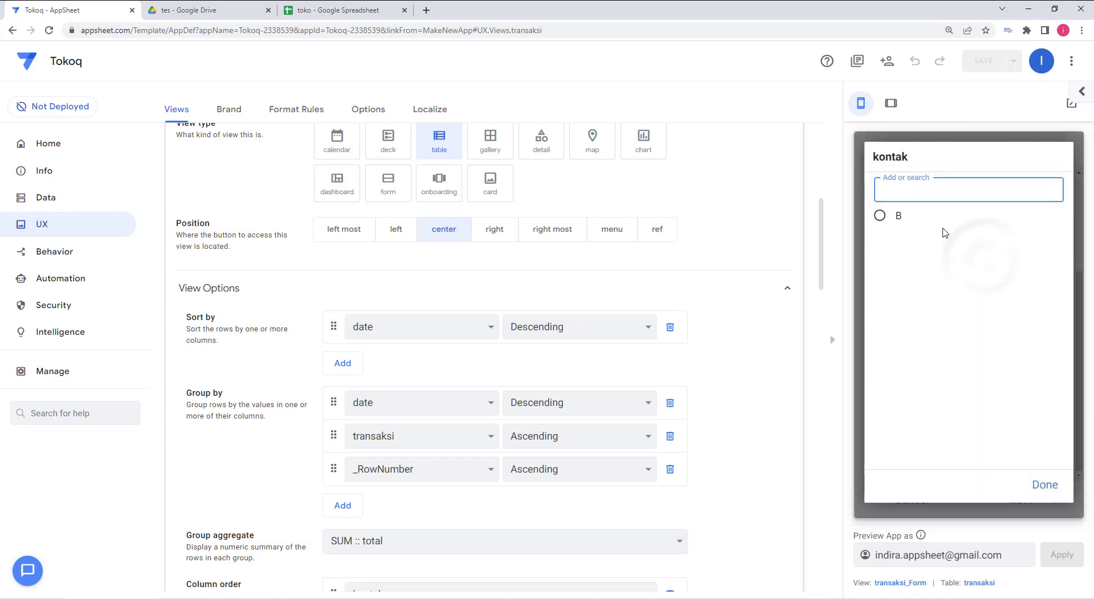
pyautogui.click(903, 189)
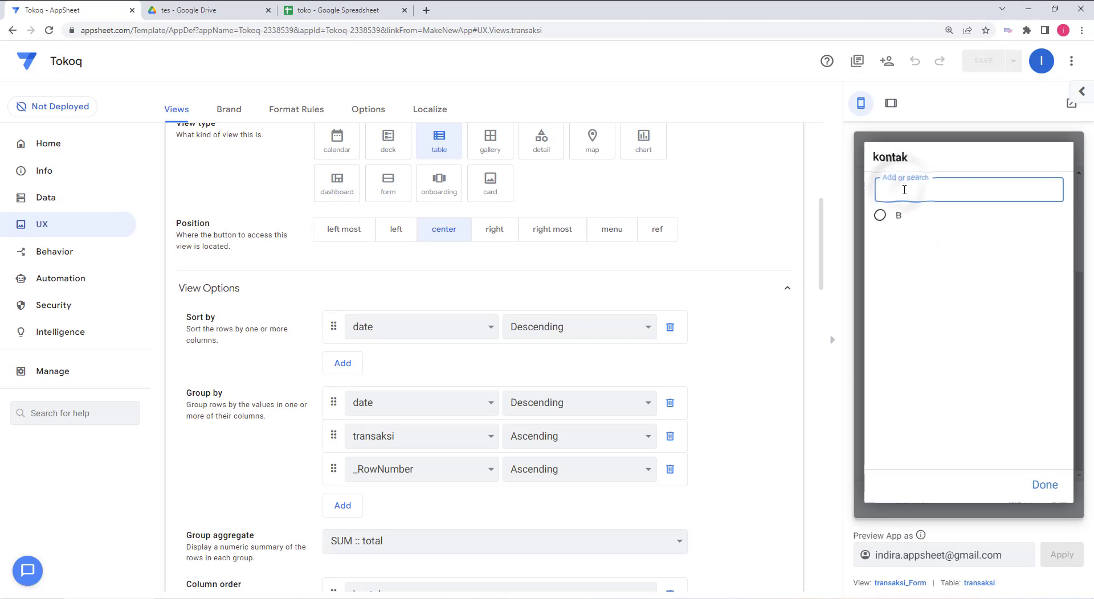
pyautogui.write('C')
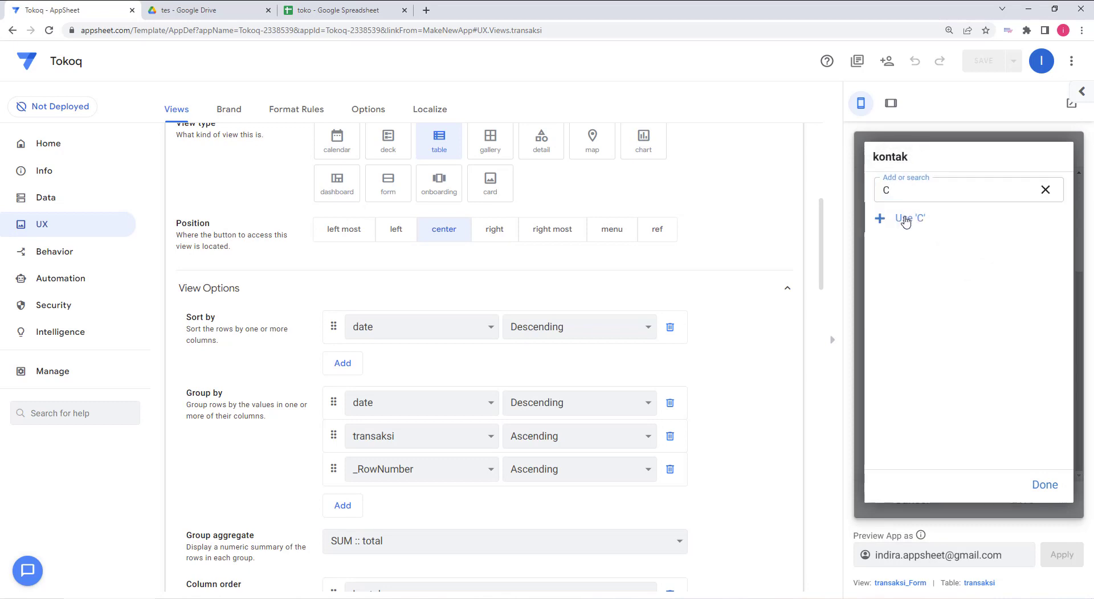
pyautogui.click(908, 218)
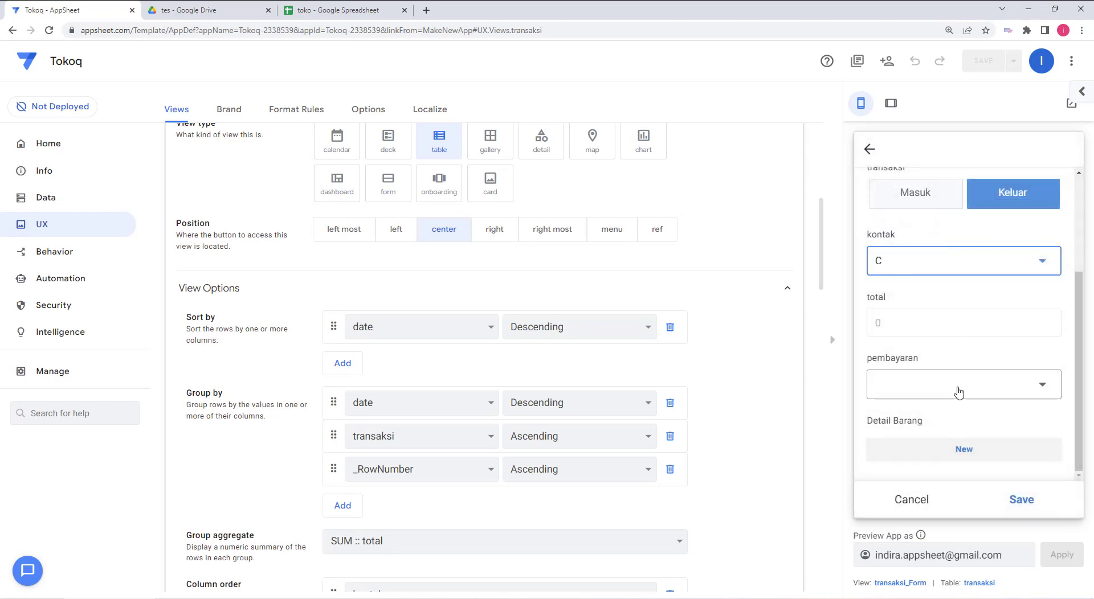
pyautogui.click(950, 392)
pyautogui.click(907, 212)
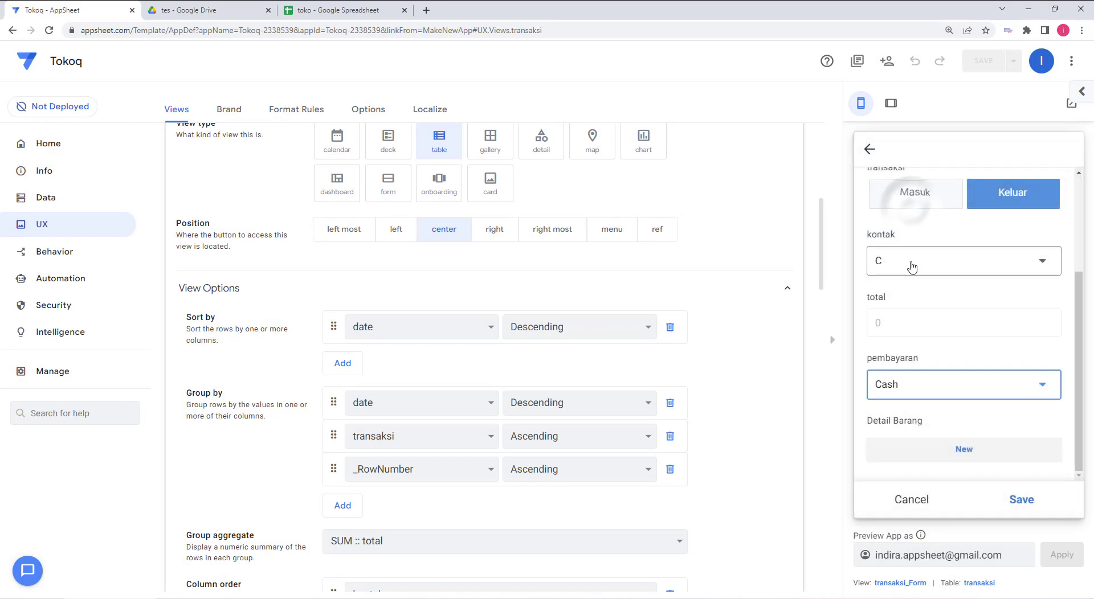
# Add and save a detail item for Barang1 with qty 50 in the transaction.
pyautogui.click(962, 449)
pyautogui.click(1032, 227)
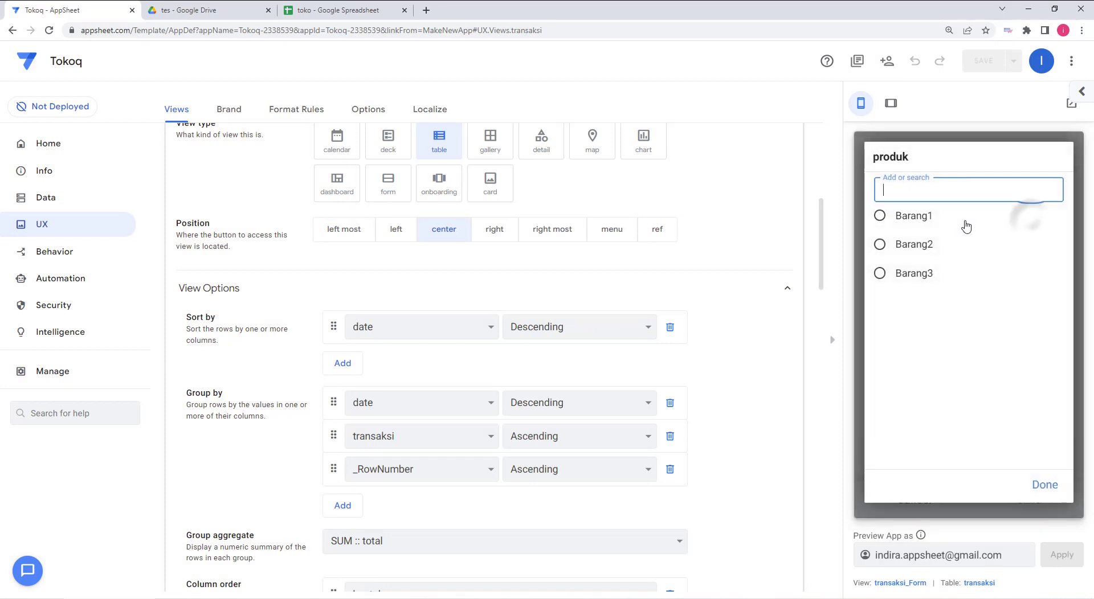
pyautogui.click(898, 215)
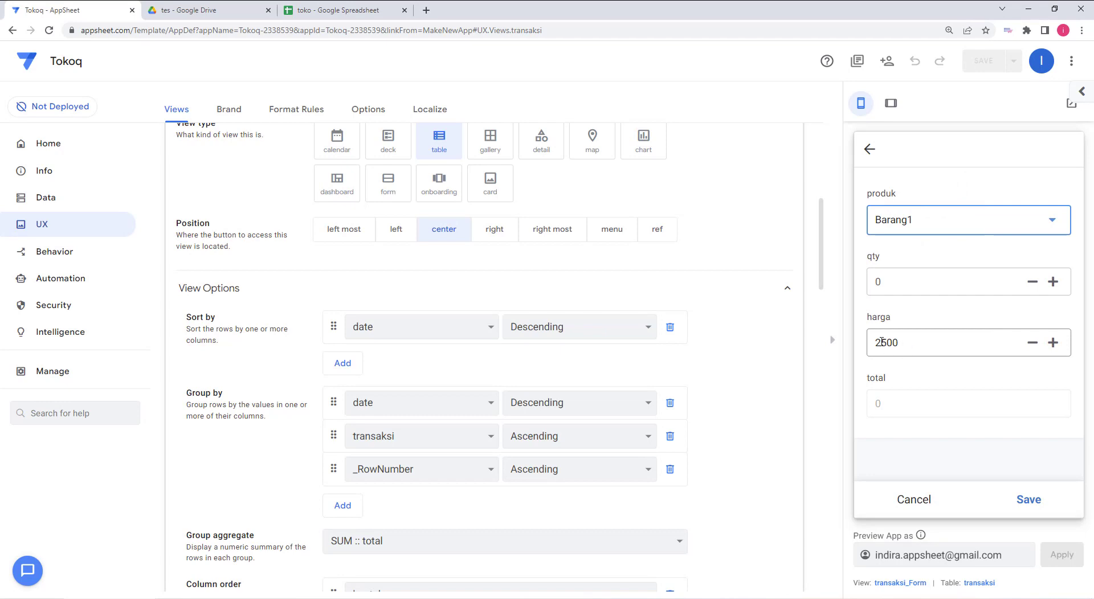
pyautogui.click(886, 282)
pyautogui.press('BackSpace')
pyautogui.write('5')
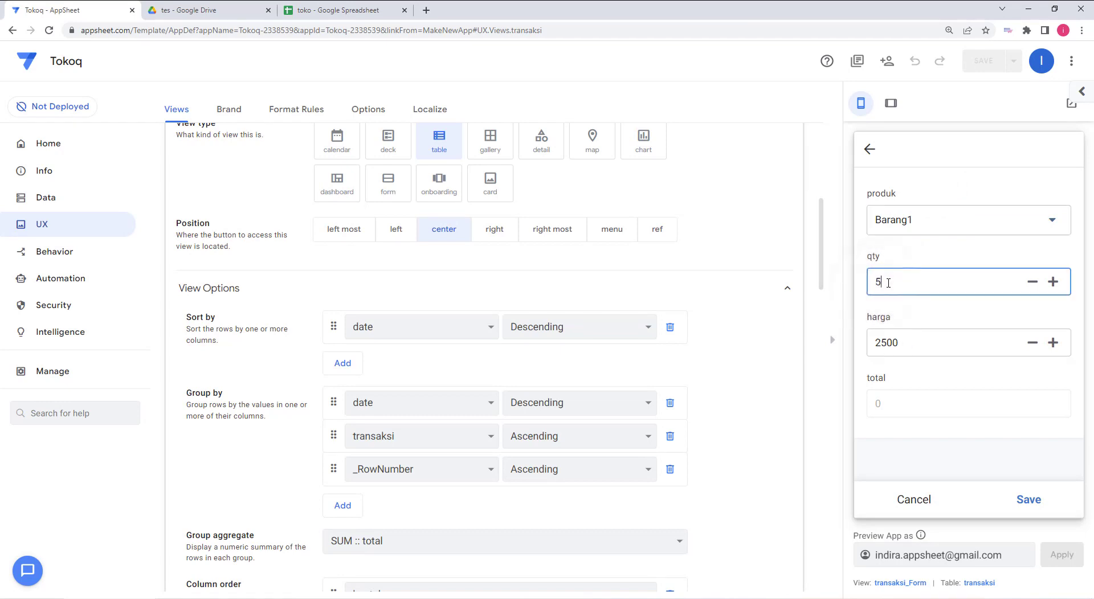
pyautogui.click(976, 308)
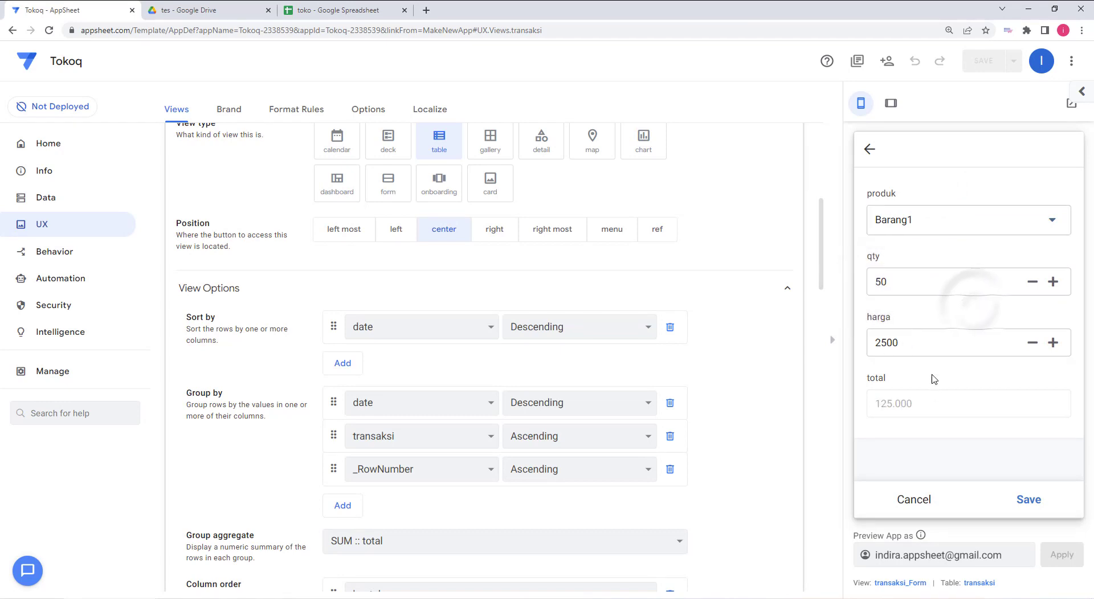
pyautogui.click(1023, 500)
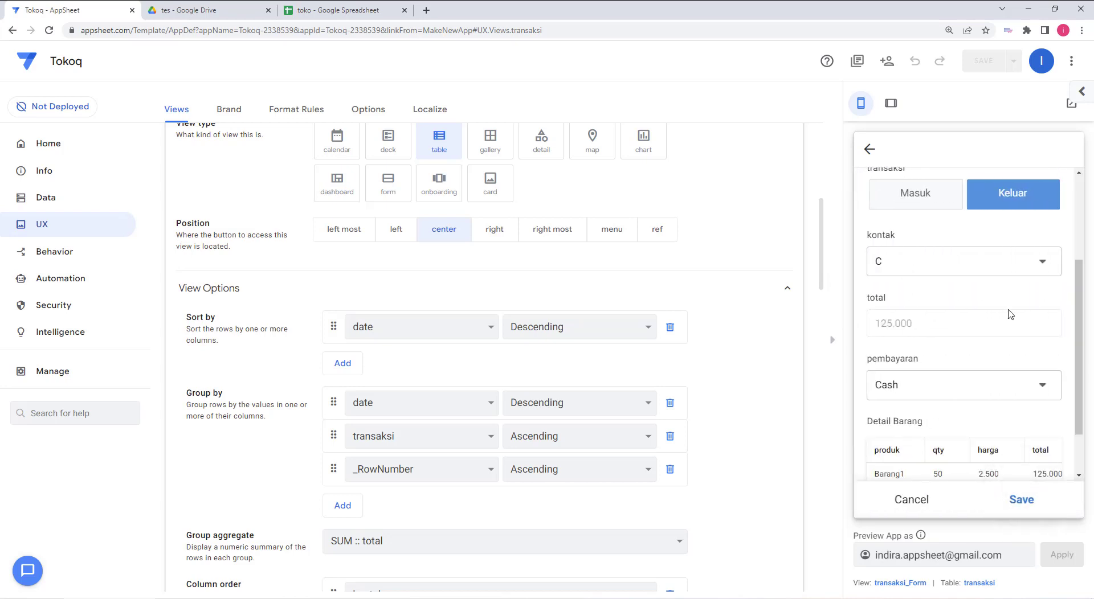
# Add a second detail item for Barang2, correct its qty from 100 to 40, and save it.
pyautogui.scroll(-2, 1008, 313)
pyautogui.click(1042, 449)
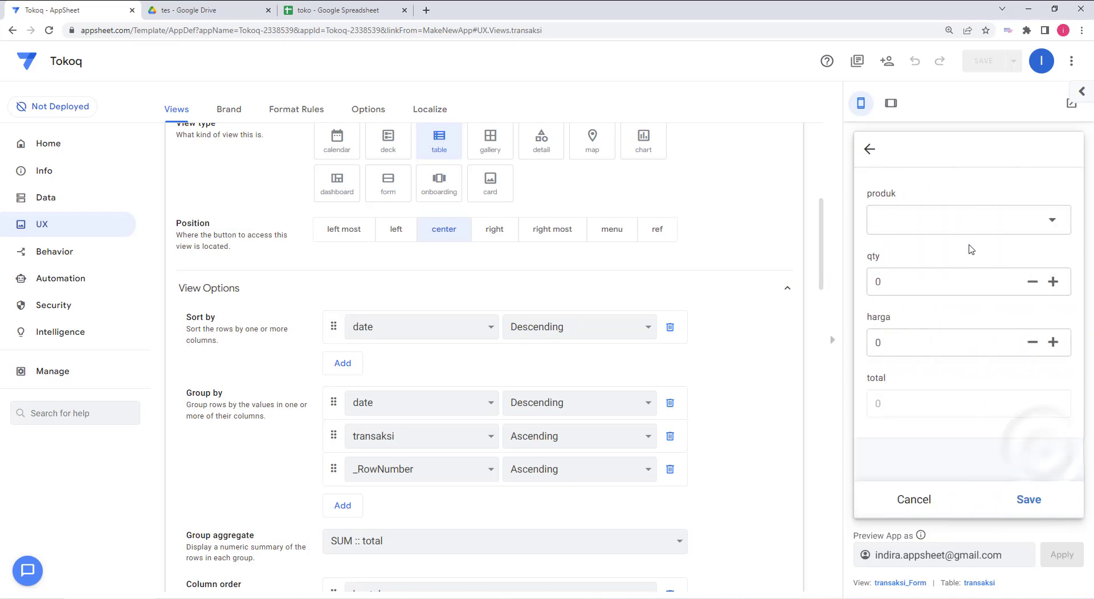
pyautogui.click(987, 227)
pyautogui.click(914, 244)
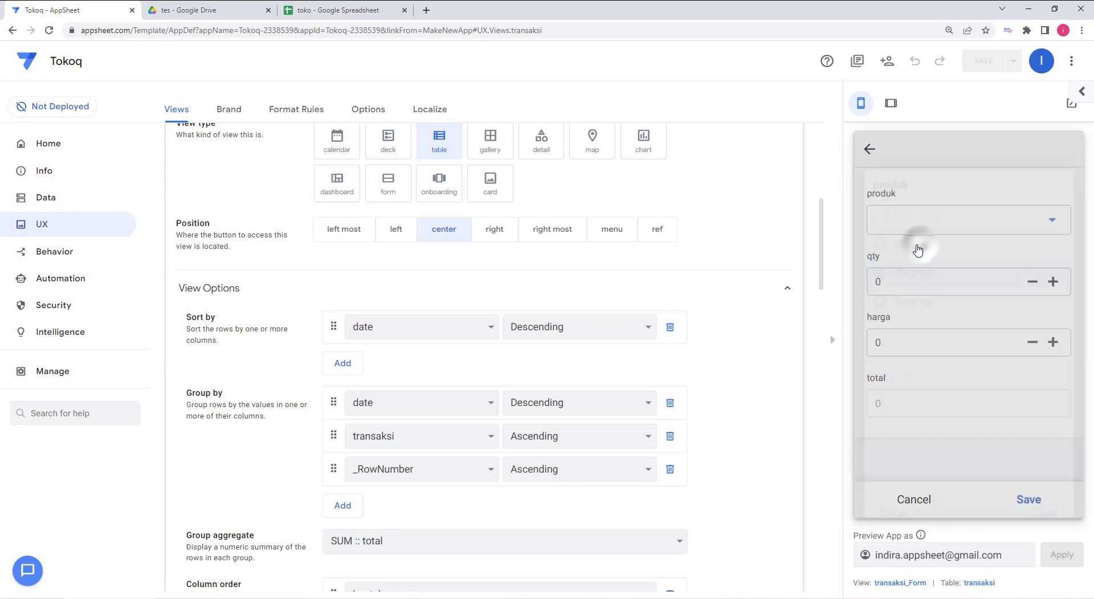
pyautogui.click(877, 283)
pyautogui.write('100')
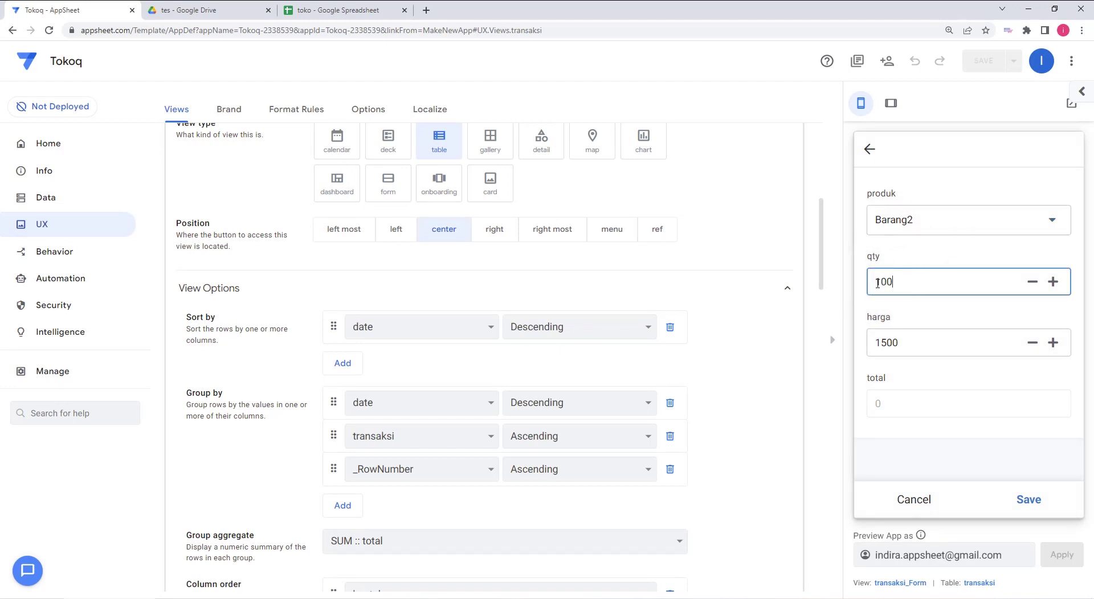
pyautogui.click(943, 323)
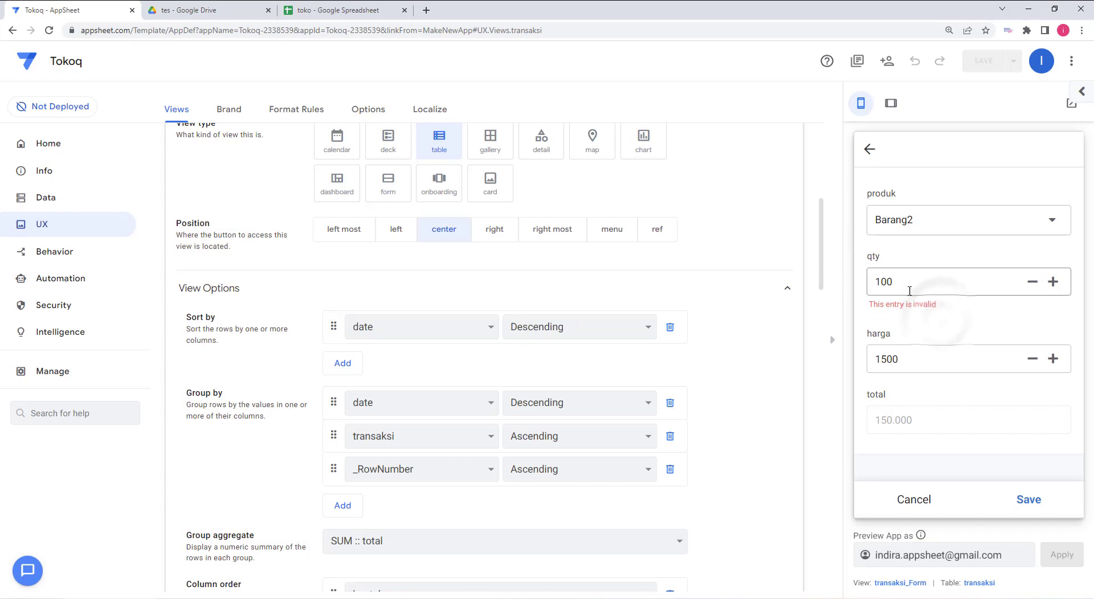
pyautogui.moveTo(903, 280); pyautogui.dragTo(867, 281)
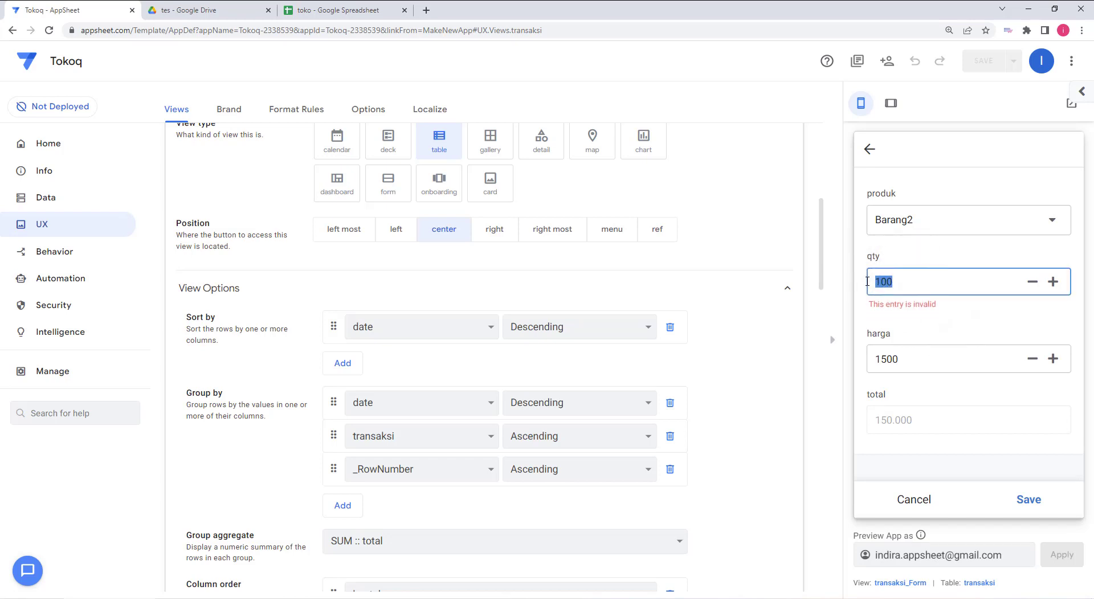
pyautogui.write('40')
pyautogui.click(968, 312)
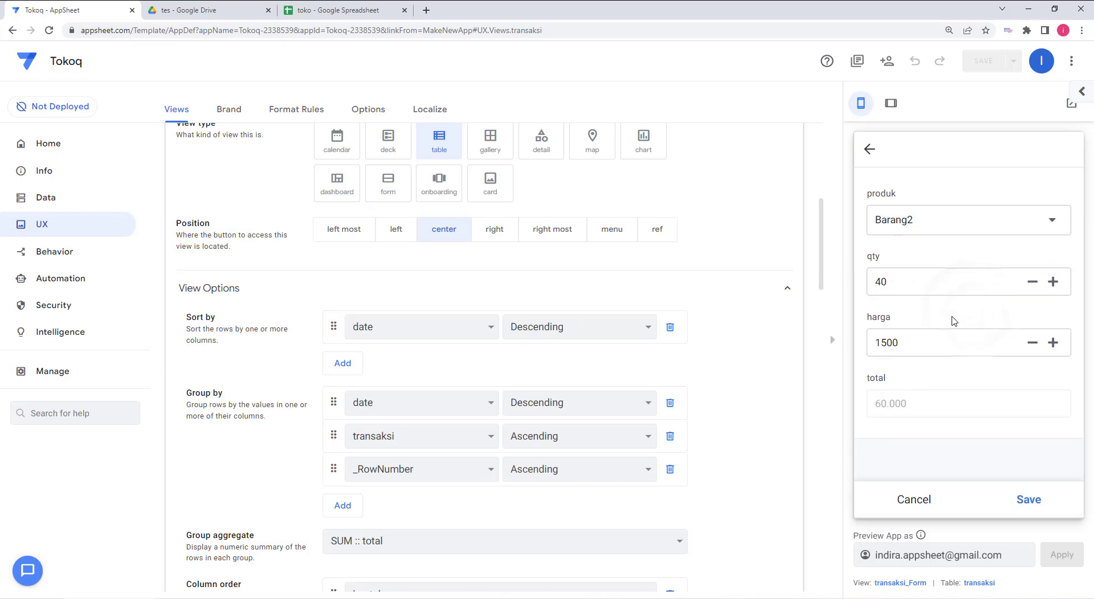
pyautogui.click(1024, 501)
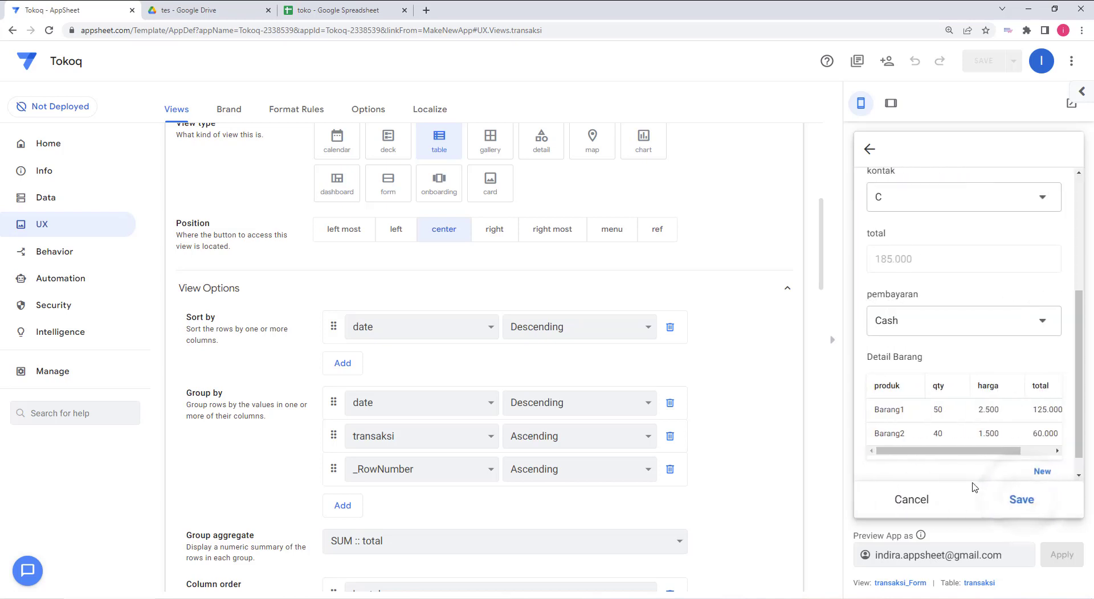
# Try to add a third detail item for Barang3 with qty 10, and discard it.
pyautogui.click(1048, 480)
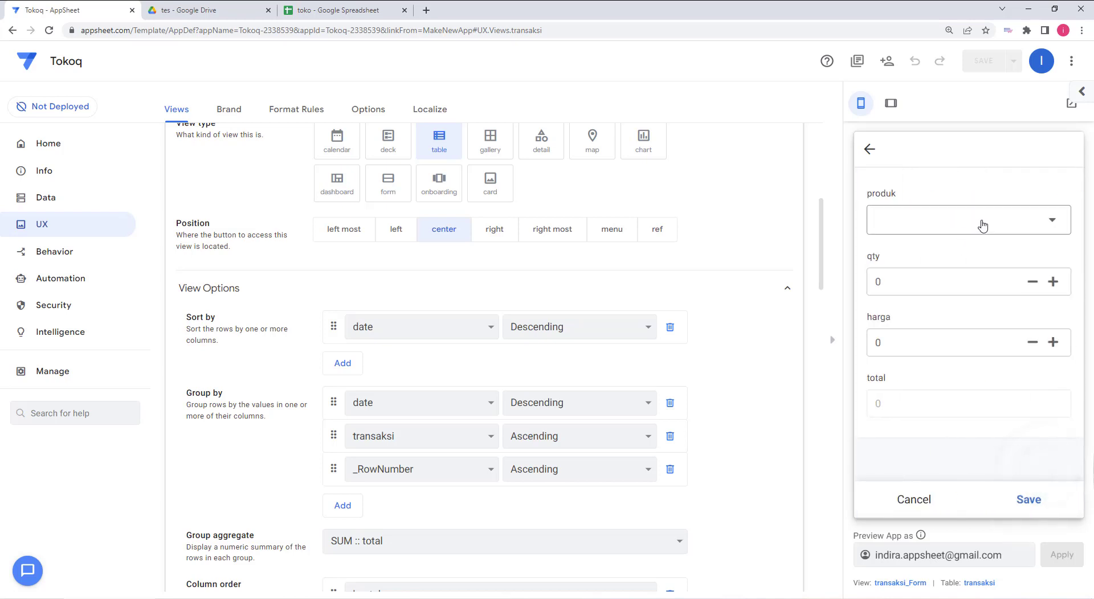
pyautogui.click(982, 224)
pyautogui.click(914, 270)
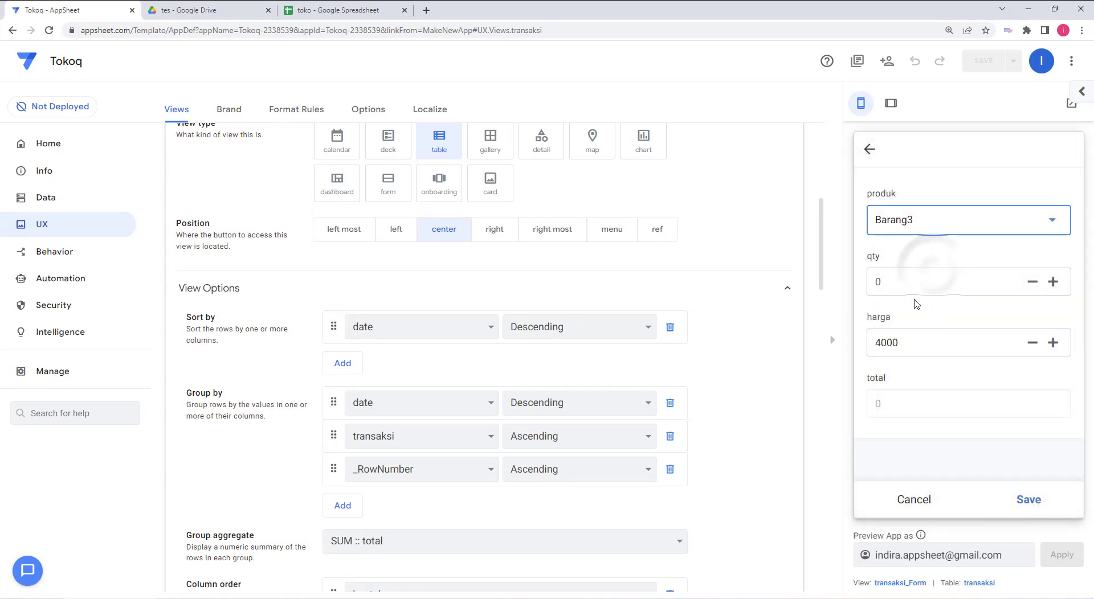
pyautogui.click(879, 281)
pyautogui.write('10')
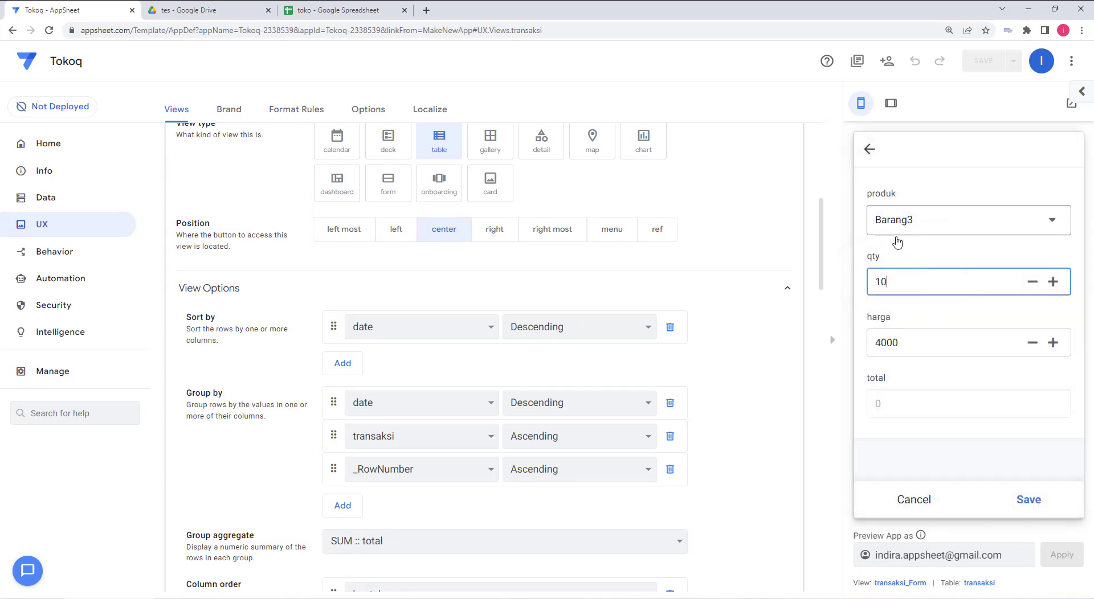
pyautogui.press('BackSpace')
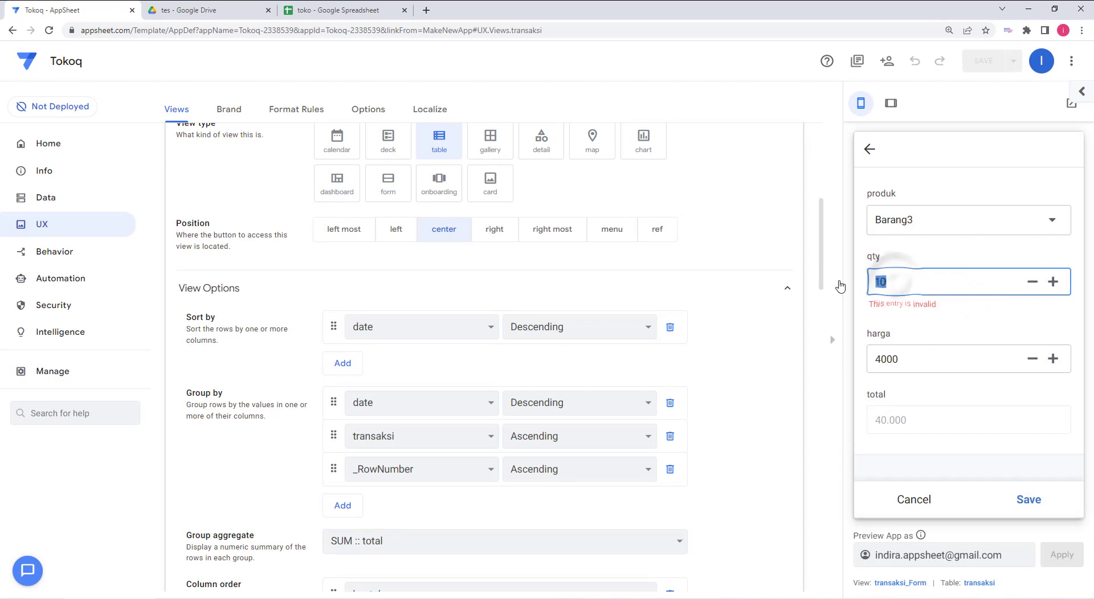
pyautogui.click(947, 320)
pyautogui.moveTo(893, 281); pyautogui.dragTo(835, 274)
pyautogui.write('0')
pyautogui.click(969, 318)
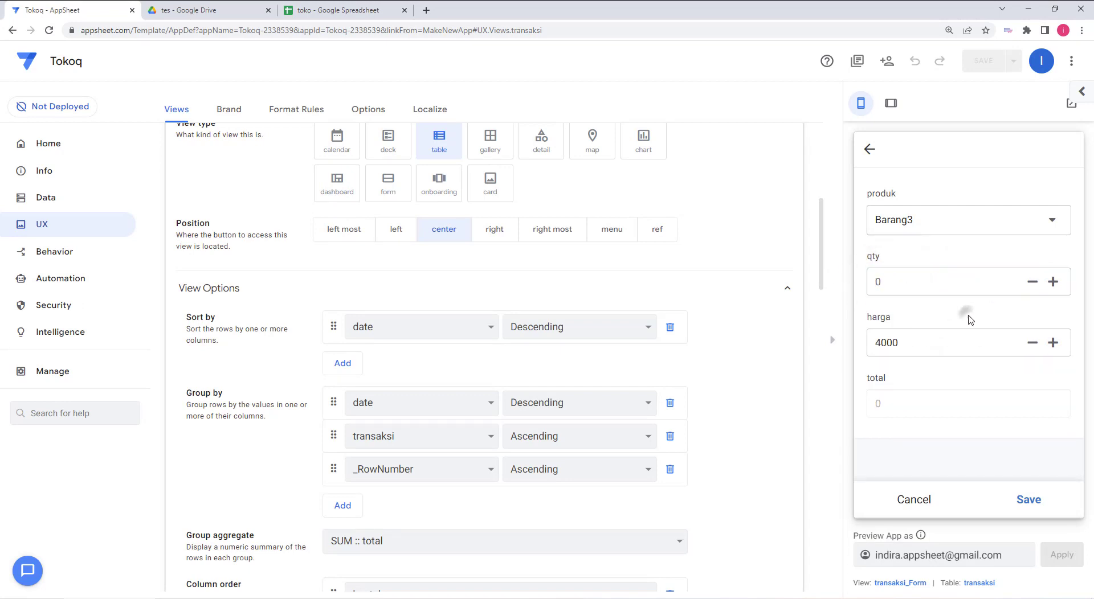
pyautogui.click(913, 500)
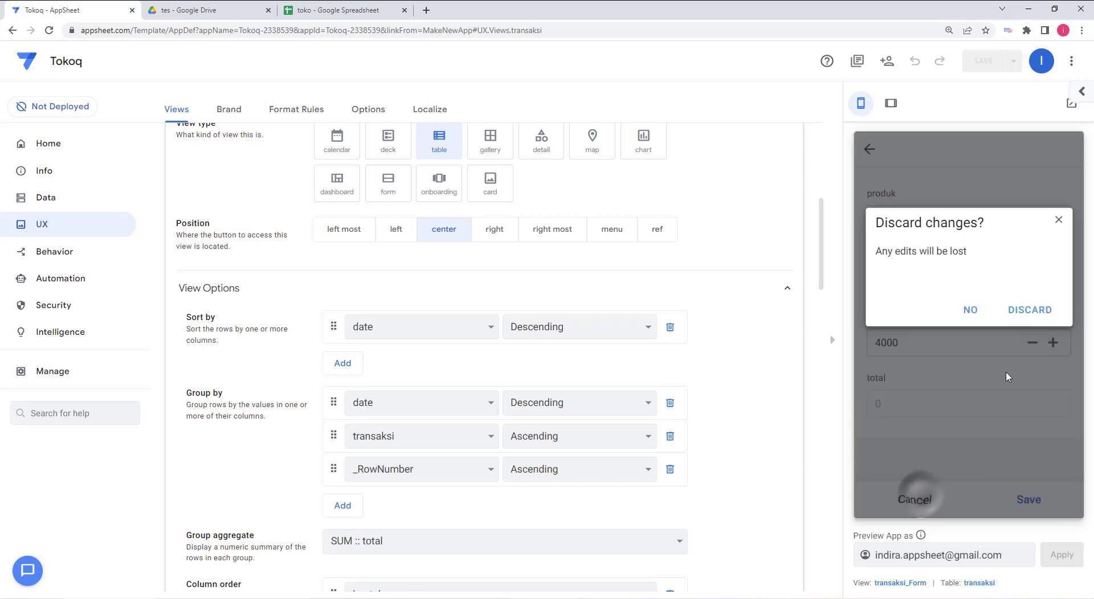
pyautogui.click(1018, 310)
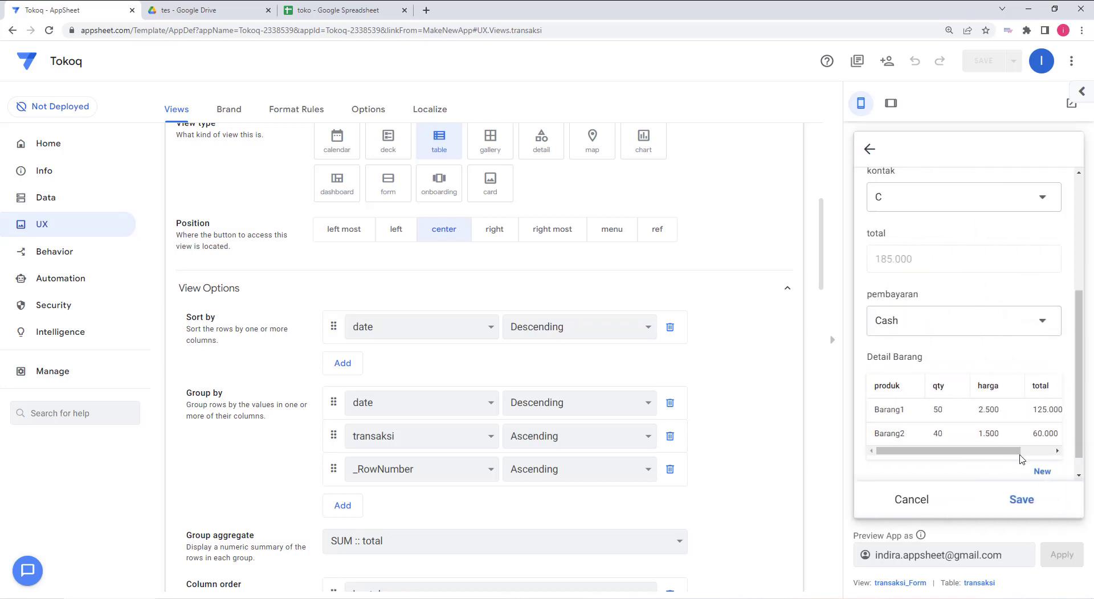
# Save the Keluar transaction with its two detail items and return to the date-grouped transaksi list in the app preview.
pyautogui.scroll(4, 1007, 272)
pyautogui.scroll(-5, 1007, 273)
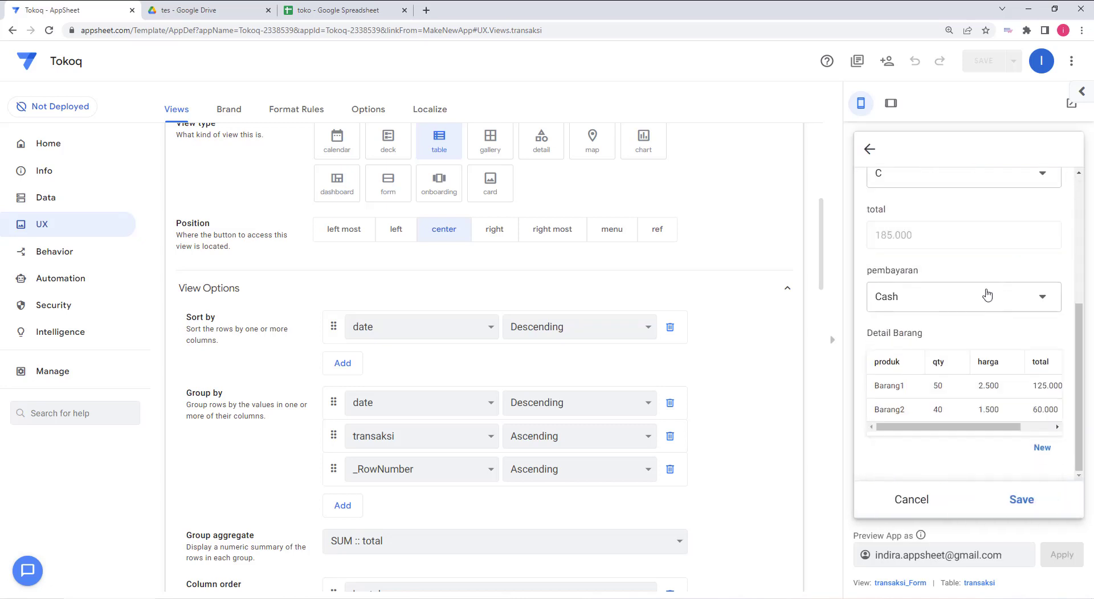
pyautogui.click(1021, 500)
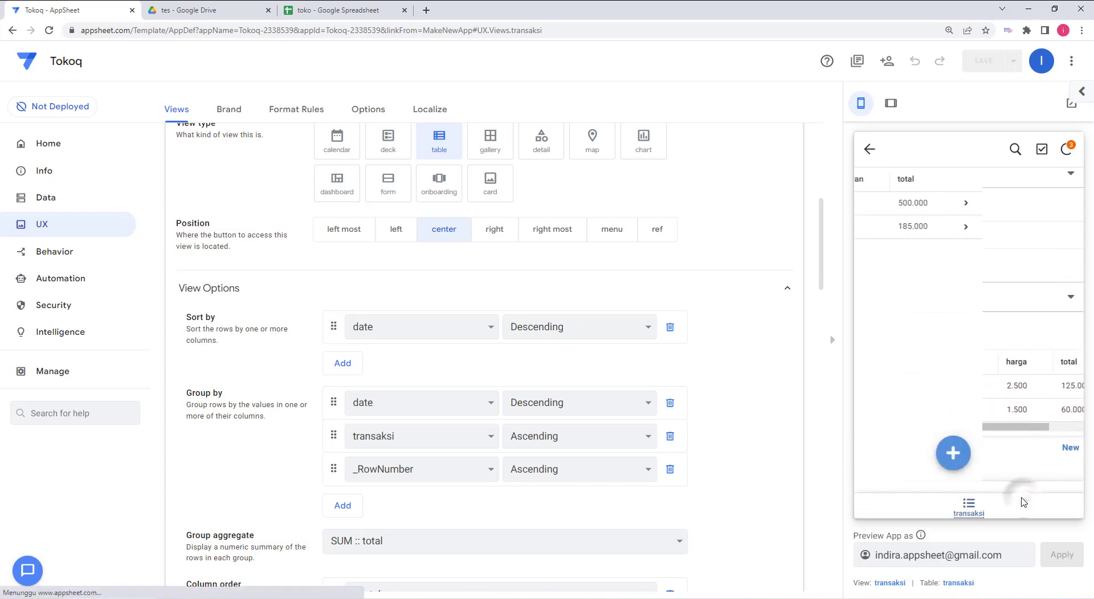
pyautogui.click(869, 149)
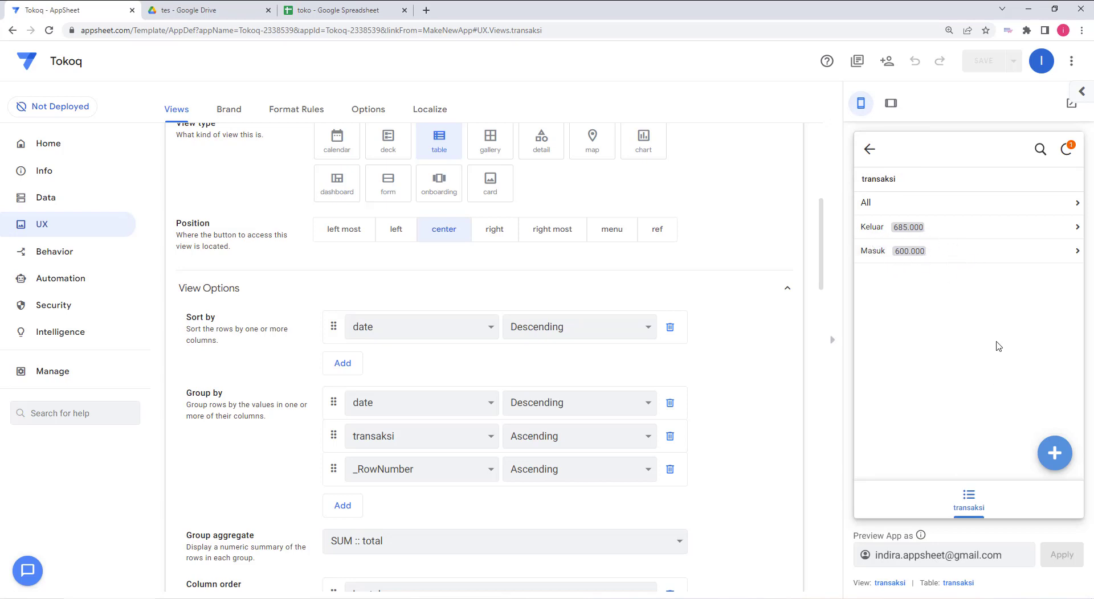
pyautogui.click(969, 504)
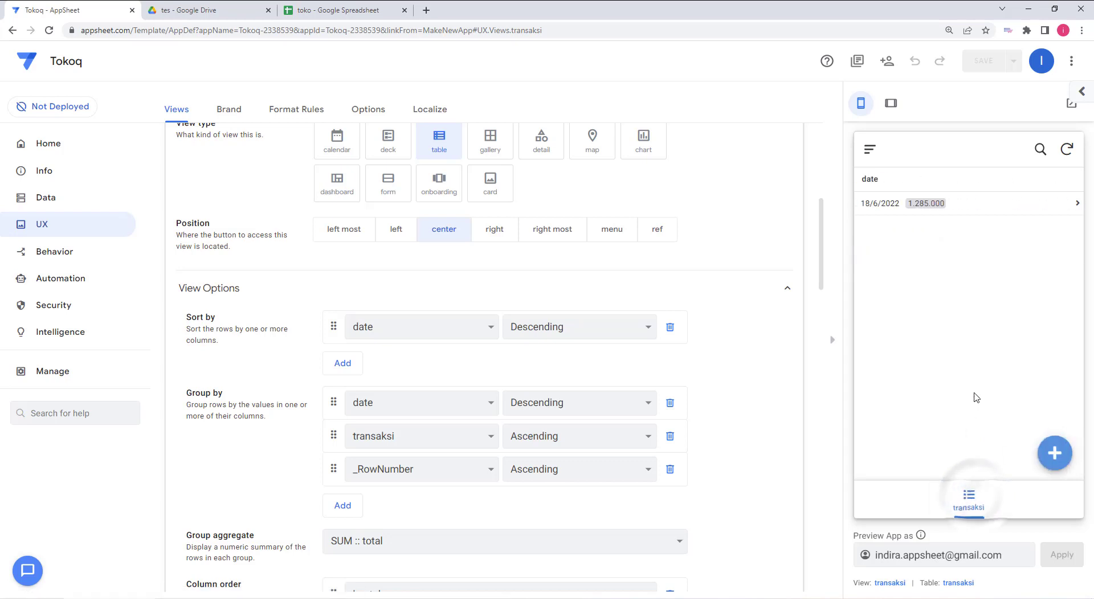
pyautogui.click(967, 496)
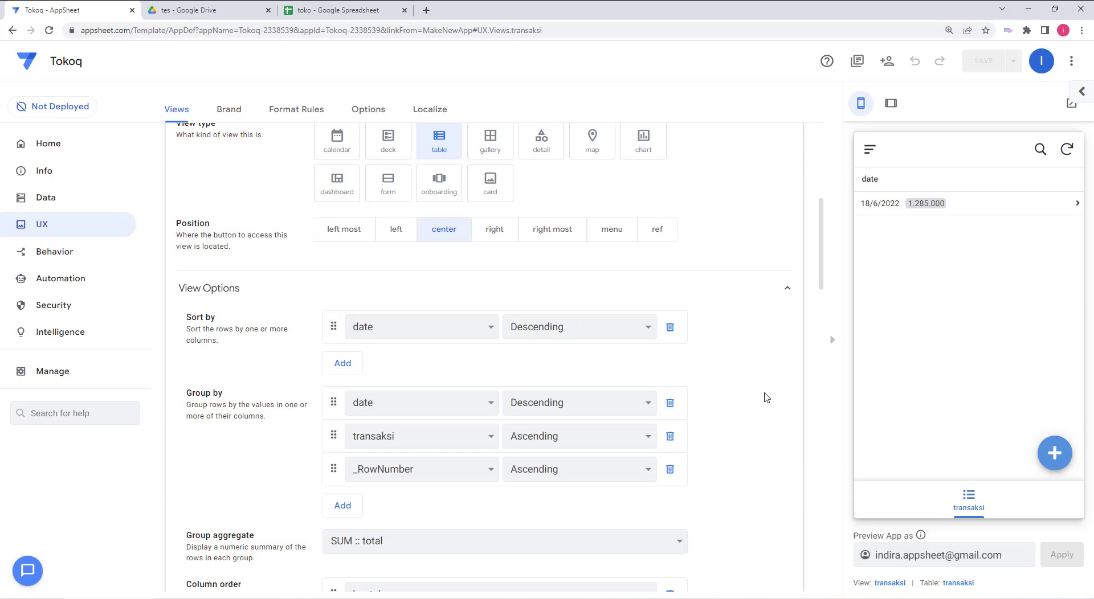
# Collapse the settings of the transaksi view under Primary Views.
pyautogui.scroll(7, 766, 397)
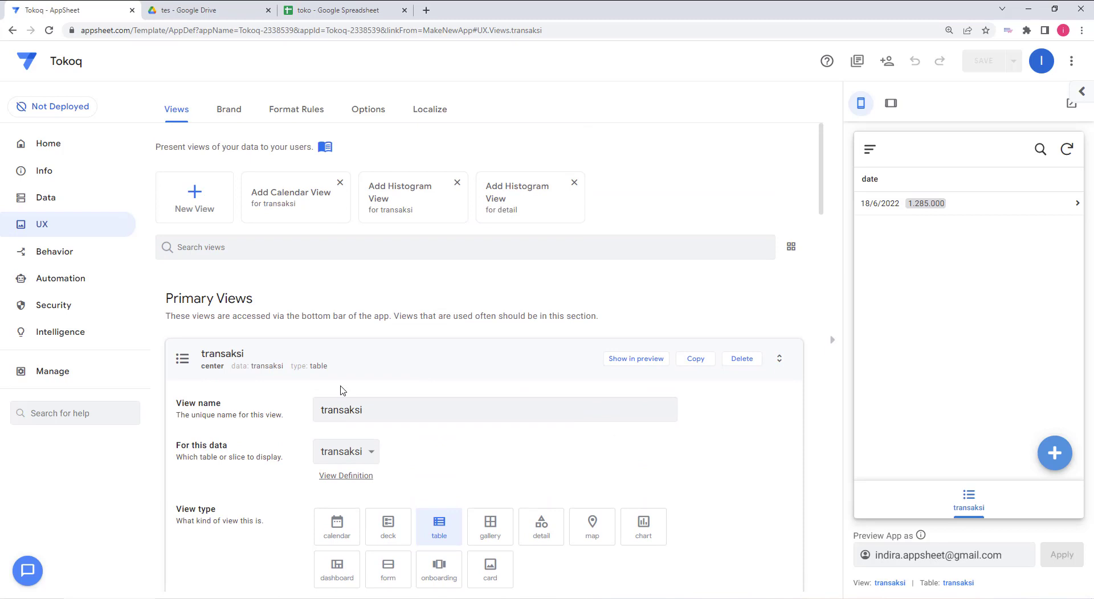
pyautogui.click(257, 363)
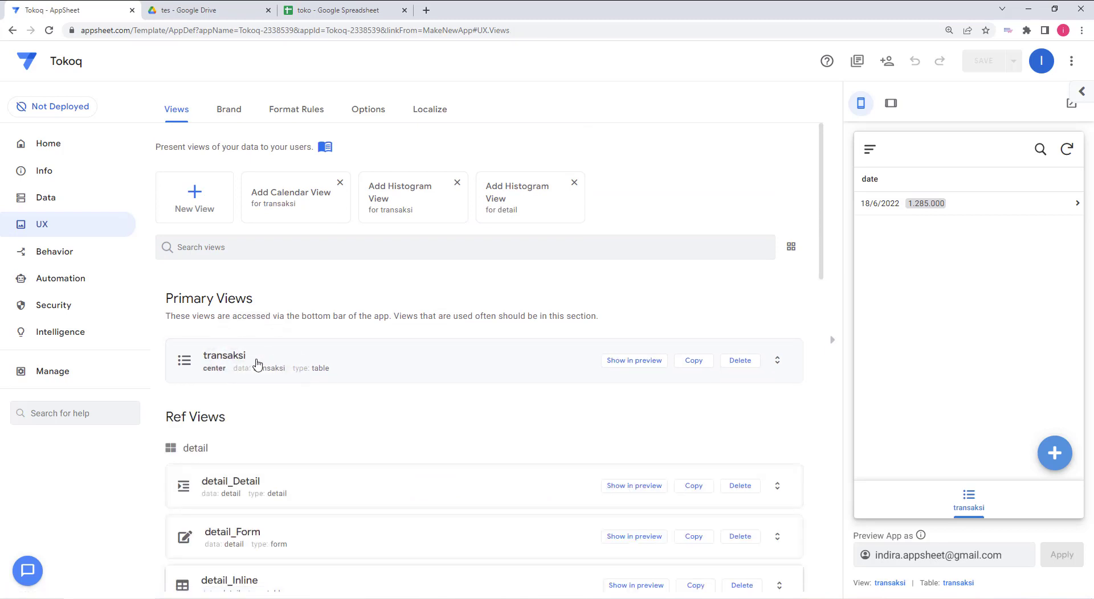